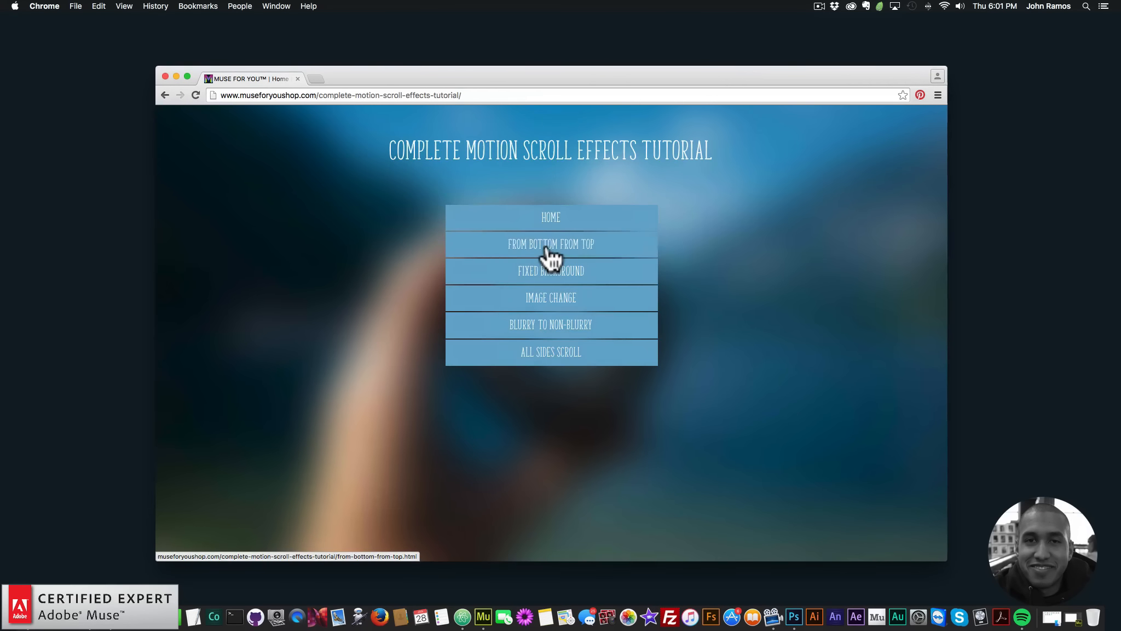
# - Open the From Bottom From Top demo page and examine how its image band and title move while scrolling
pyautogui.click(549, 252)
pyautogui.scroll(-3, 772, 323)
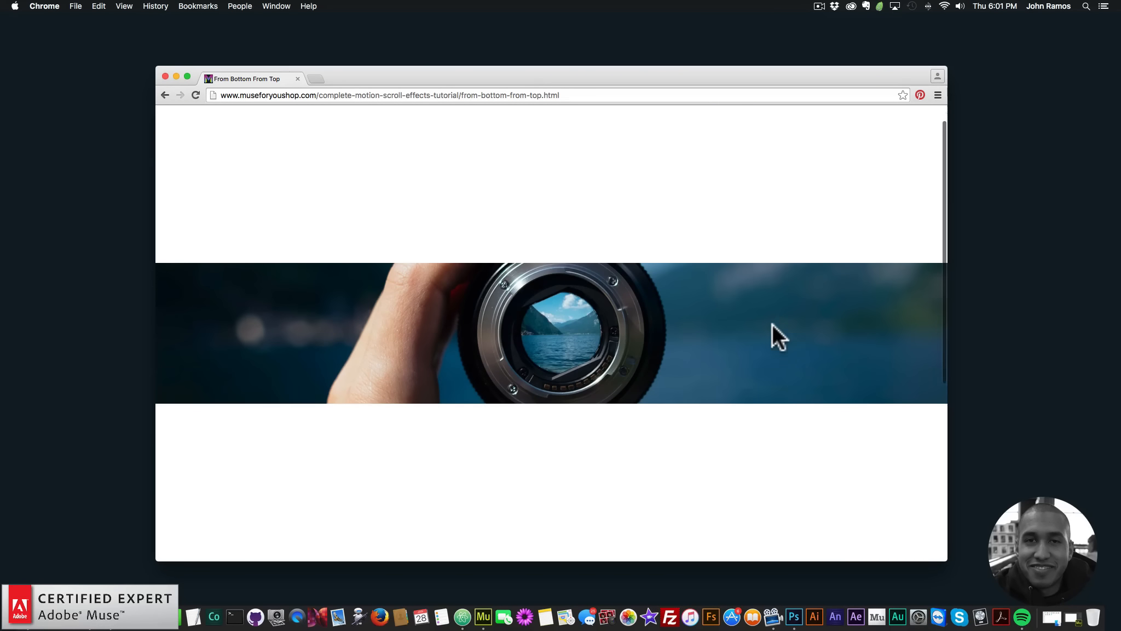
pyautogui.scroll(-3, 772, 324)
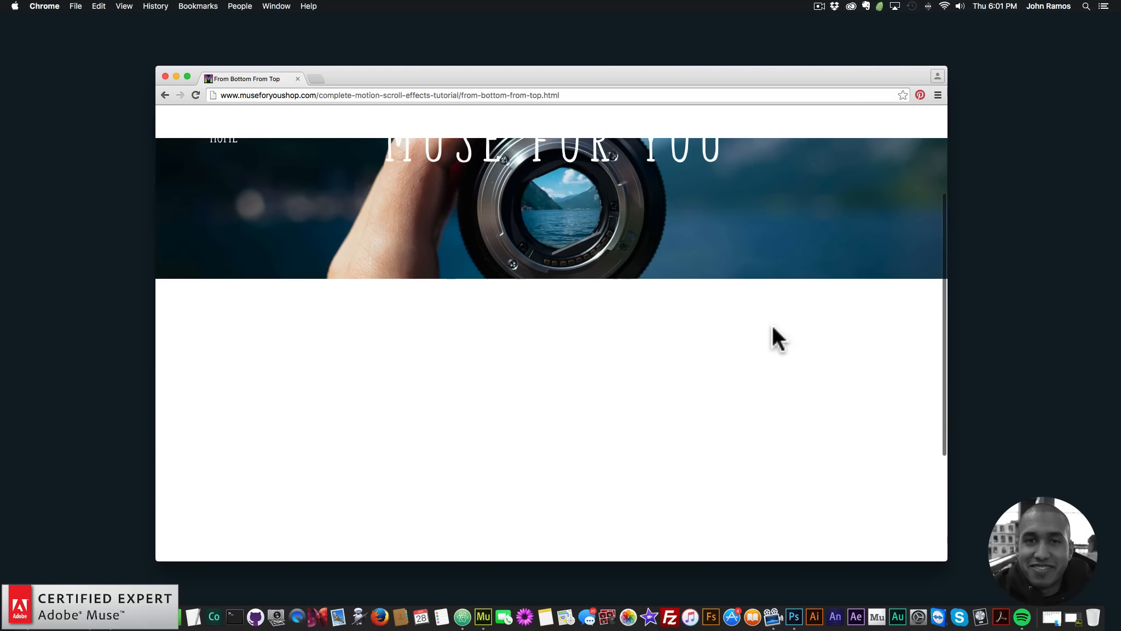
pyautogui.scroll(-1, 772, 325)
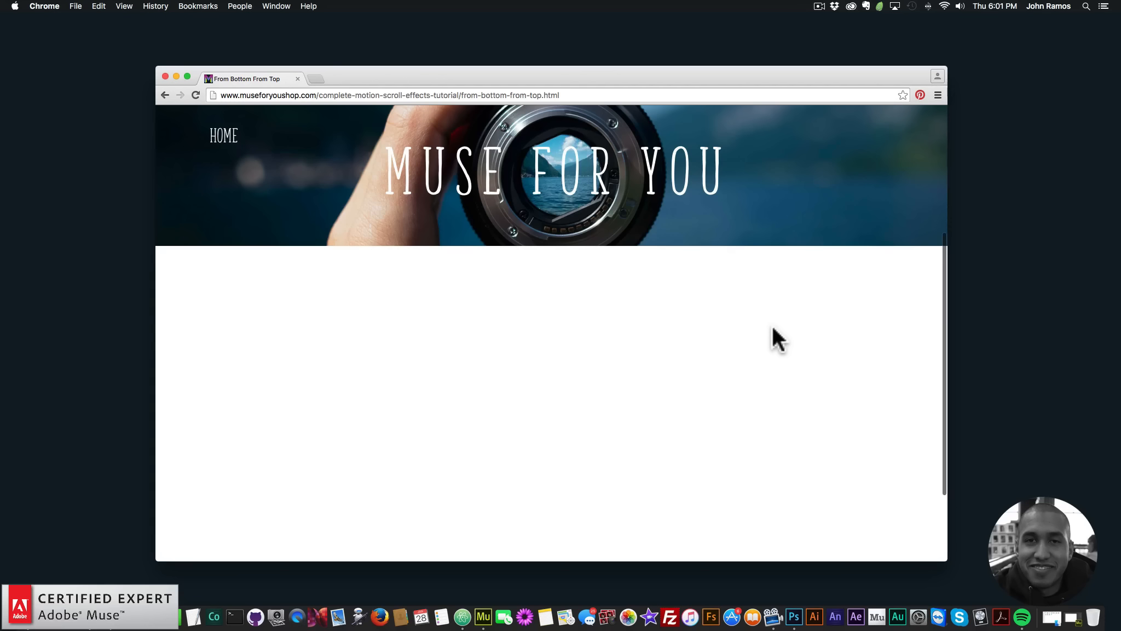
pyautogui.scroll(6, 775, 319)
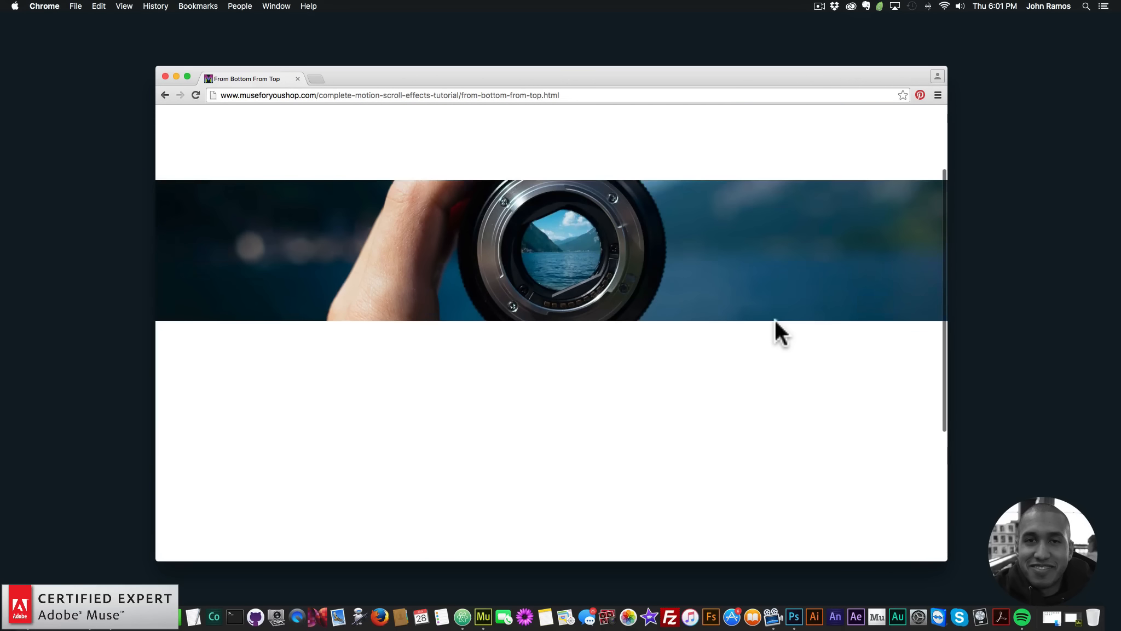
pyautogui.scroll(-6, 775, 319)
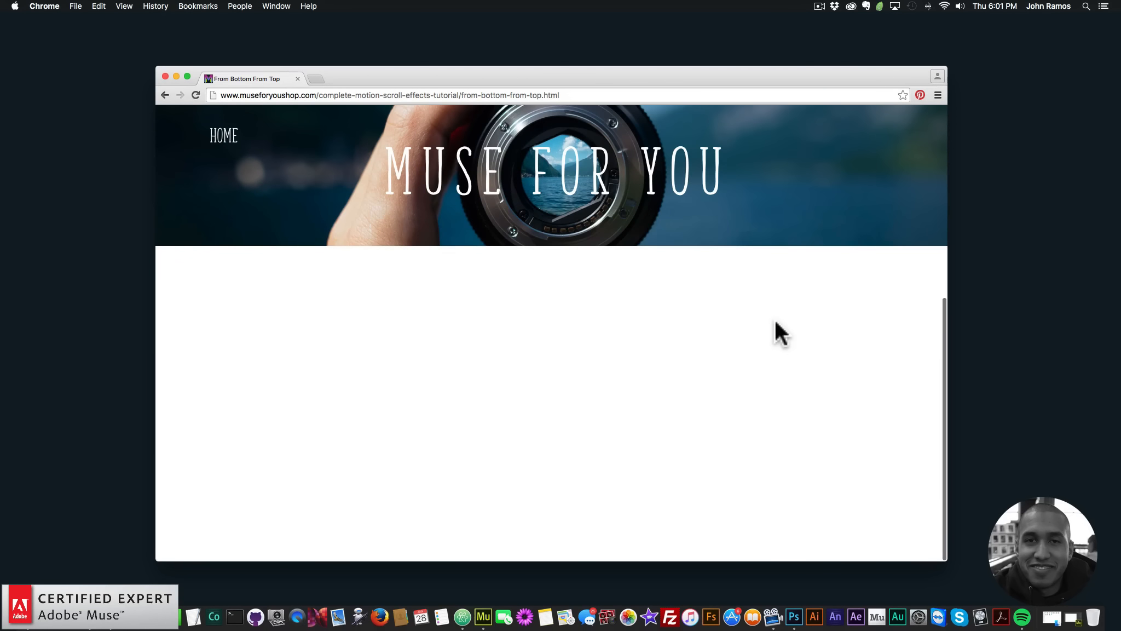
# - Return to the demo home page, open the Fixed Background example and examine its background behaviour while scrolling
pyautogui.click(216, 138)
pyautogui.click(547, 278)
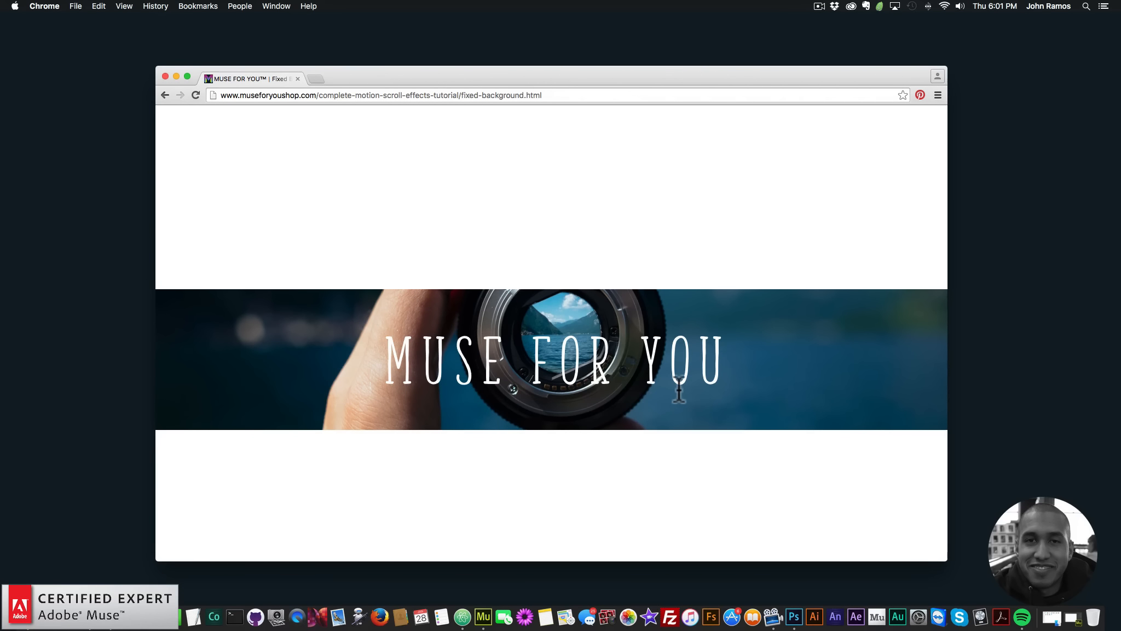
pyautogui.scroll(-3, 677, 387)
pyautogui.scroll(-2, 677, 386)
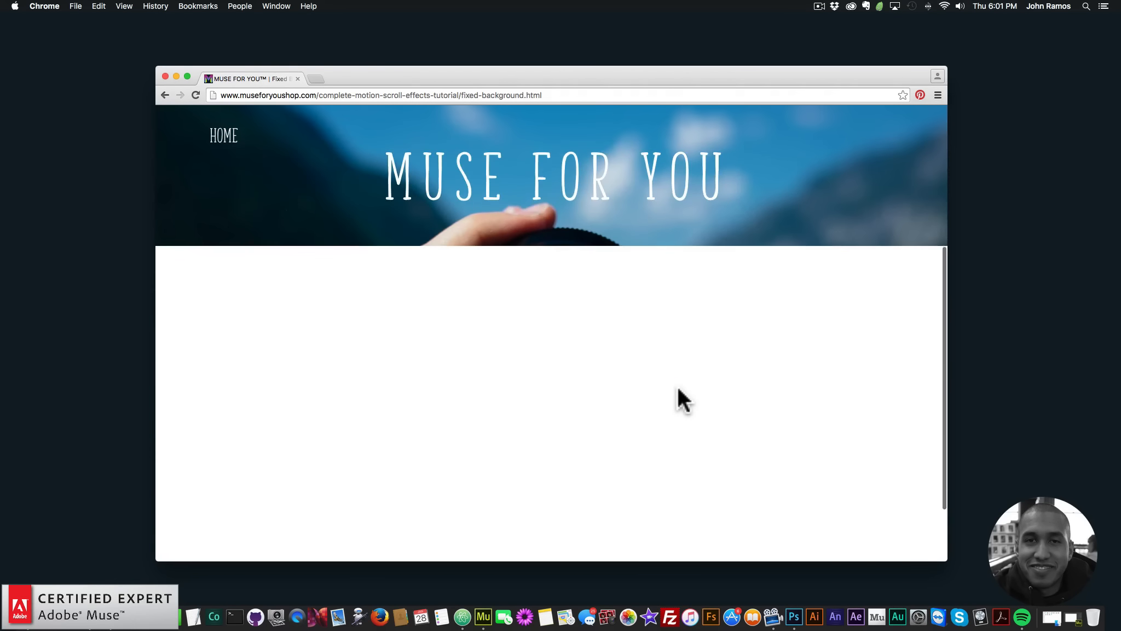
pyautogui.scroll(5, 676, 385)
pyautogui.scroll(-5, 676, 385)
pyautogui.scroll(3, 677, 386)
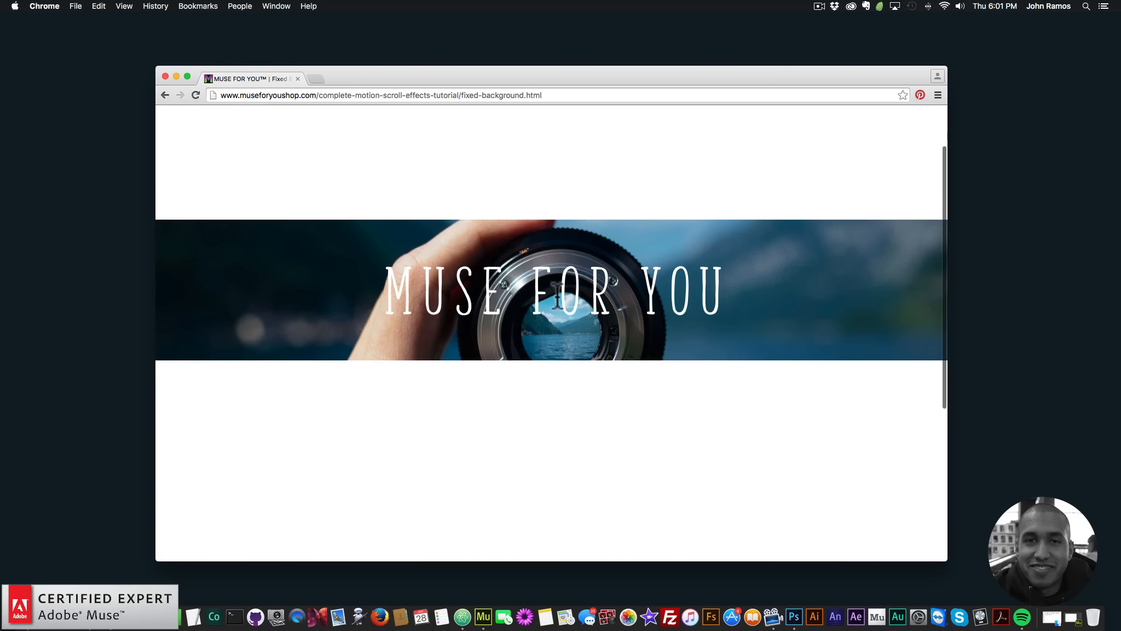
pyautogui.scroll(-3, 558, 299)
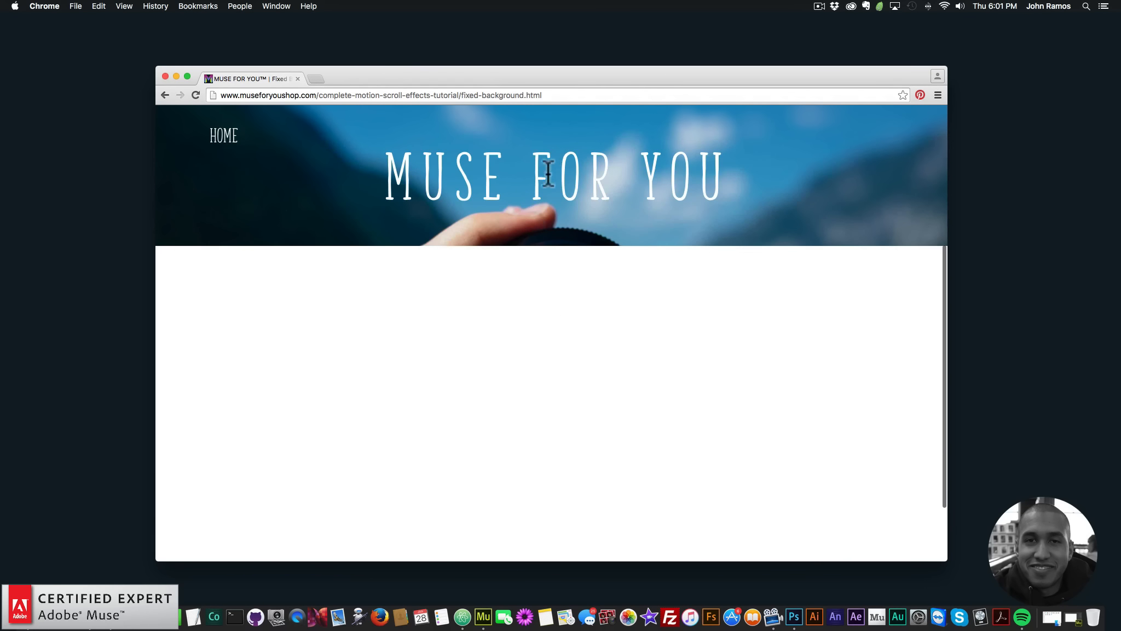
# - Go back to the demo home page, open the Image Change example and examine how its images switch on scroll
pyautogui.click(222, 136)
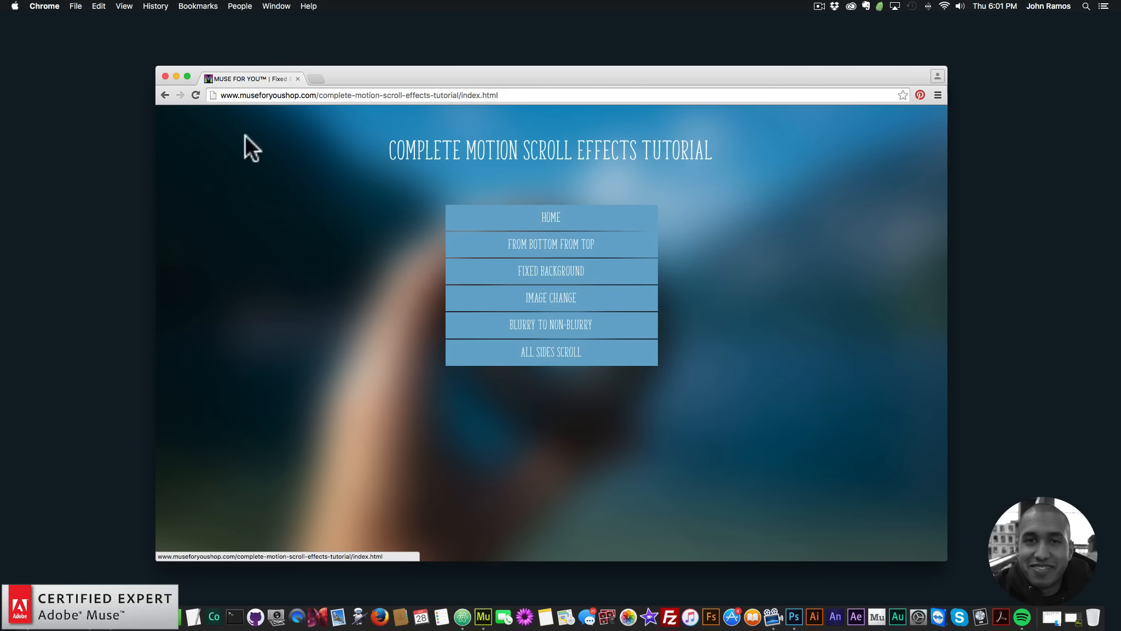
pyautogui.click(554, 298)
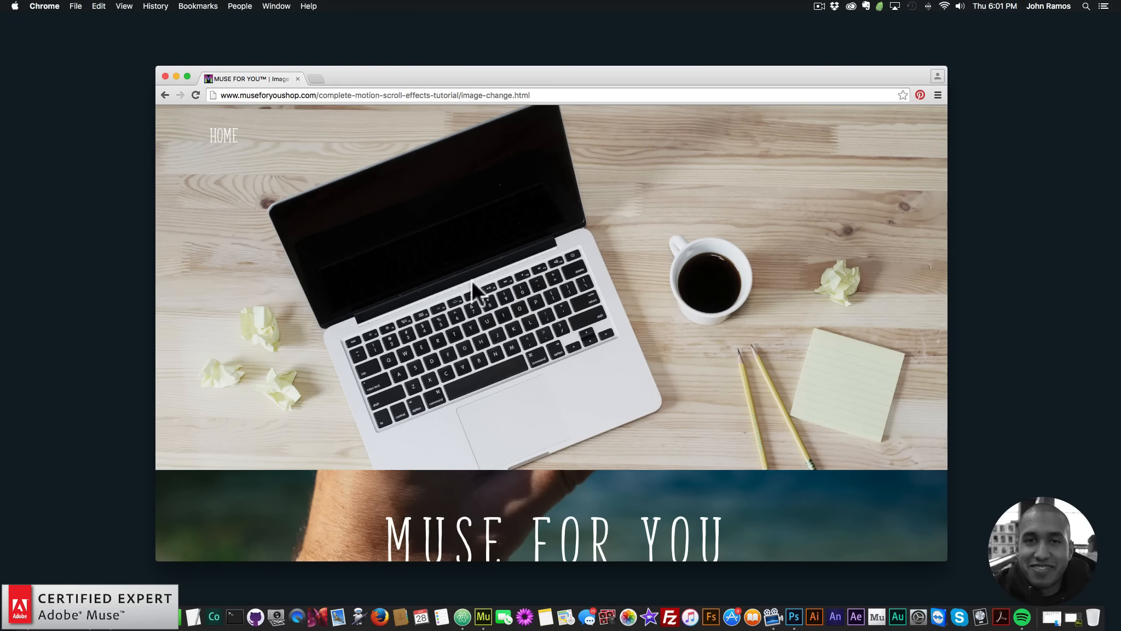
pyautogui.scroll(-3, 667, 429)
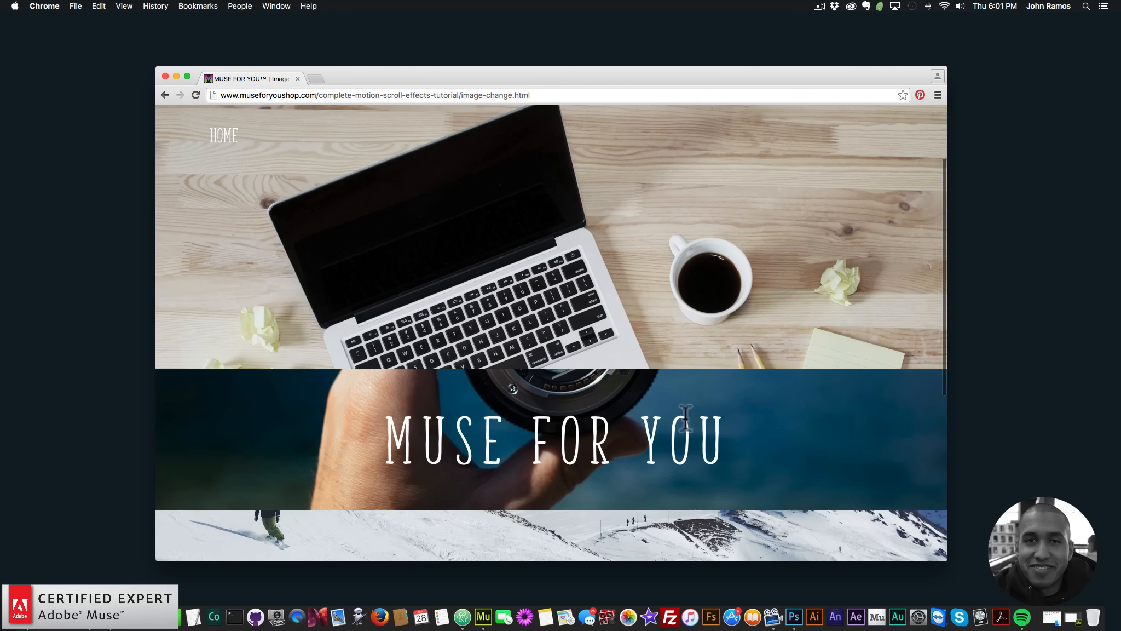
pyautogui.scroll(-2, 751, 431)
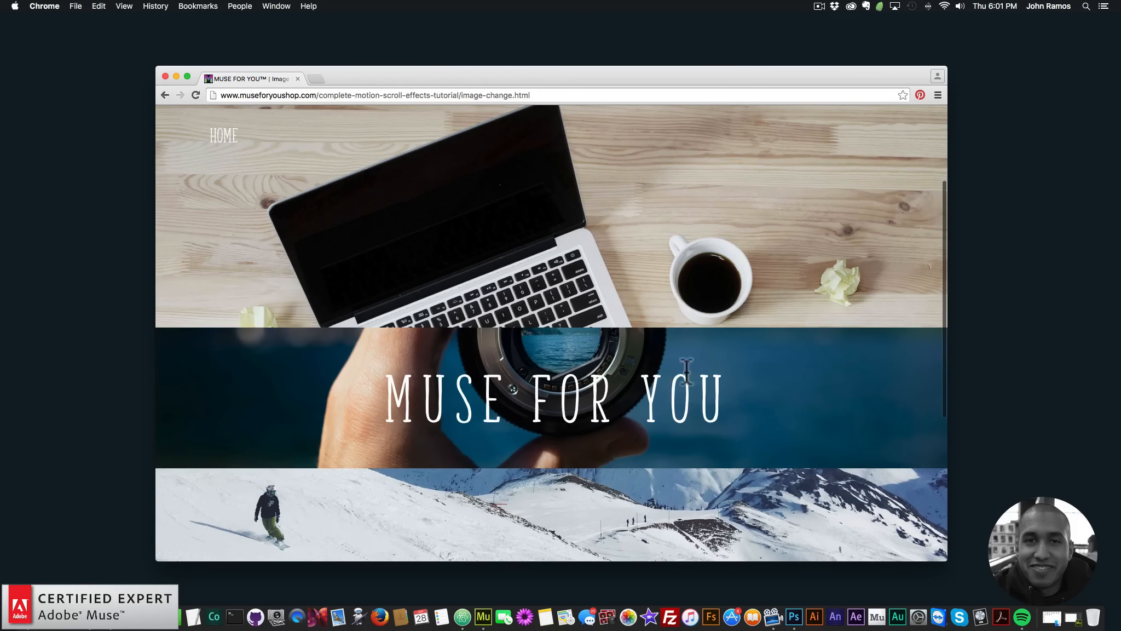
pyautogui.scroll(-3, 608, 364)
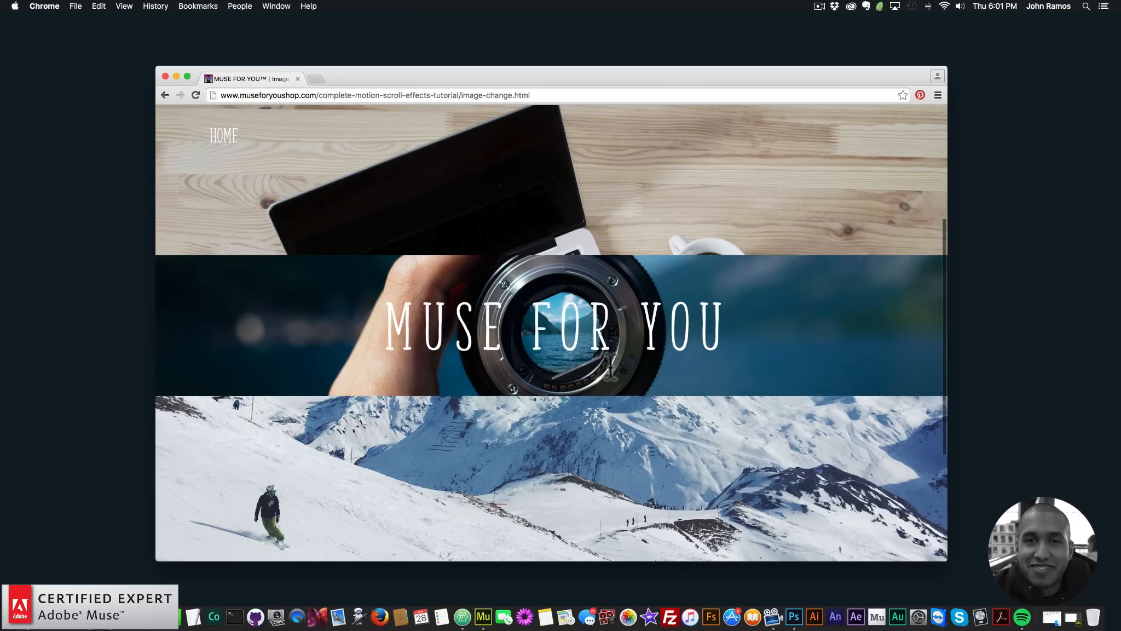
pyautogui.scroll(-5, 610, 365)
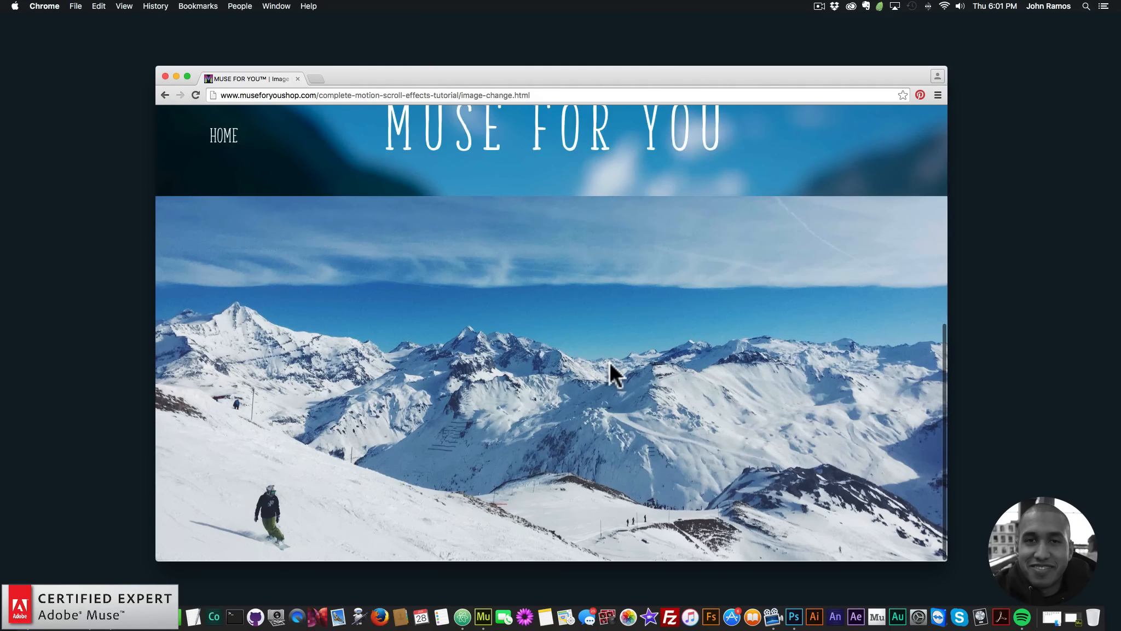
pyautogui.scroll(10, 610, 361)
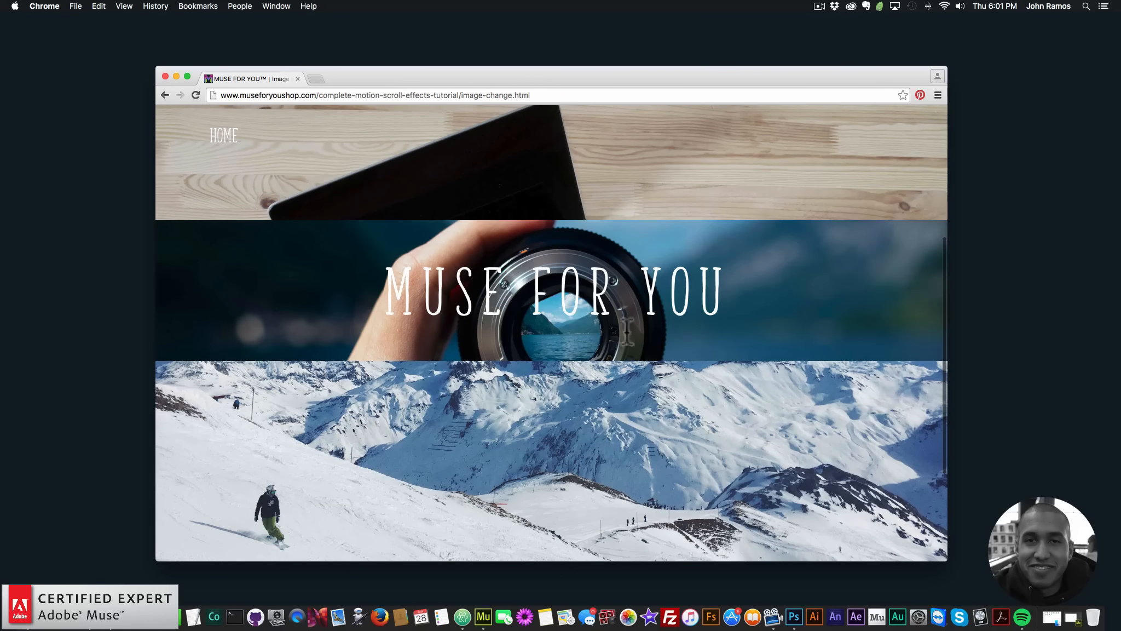
pyautogui.scroll(-4, 609, 317)
pyautogui.scroll(8, 550, 222)
pyautogui.scroll(-6, 551, 223)
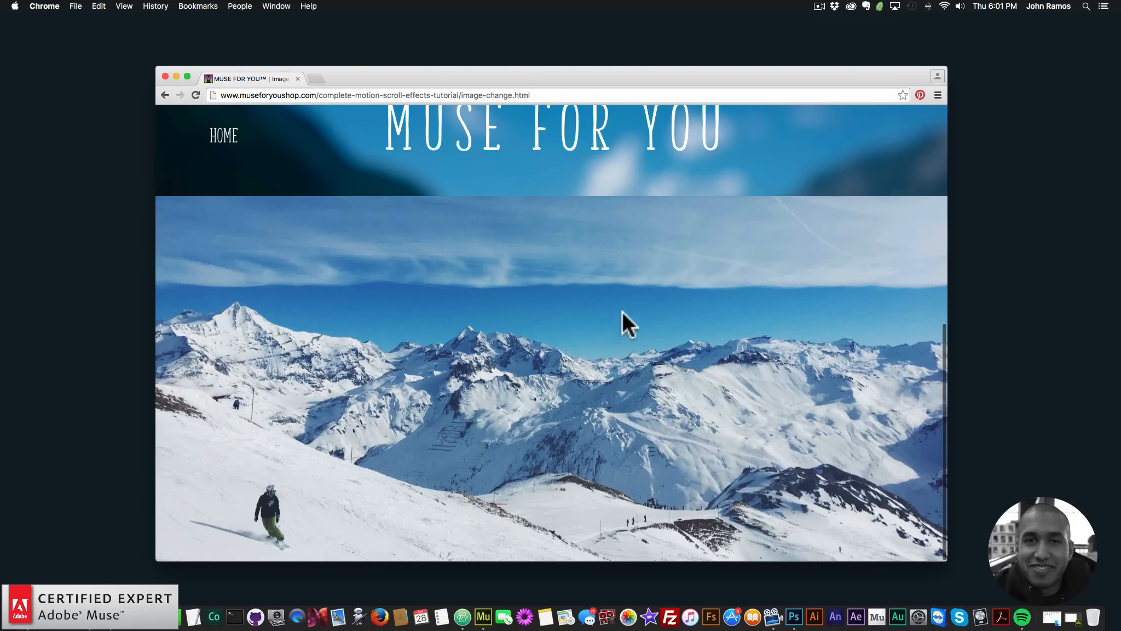
pyautogui.scroll(6, 621, 312)
pyautogui.scroll(-6, 618, 309)
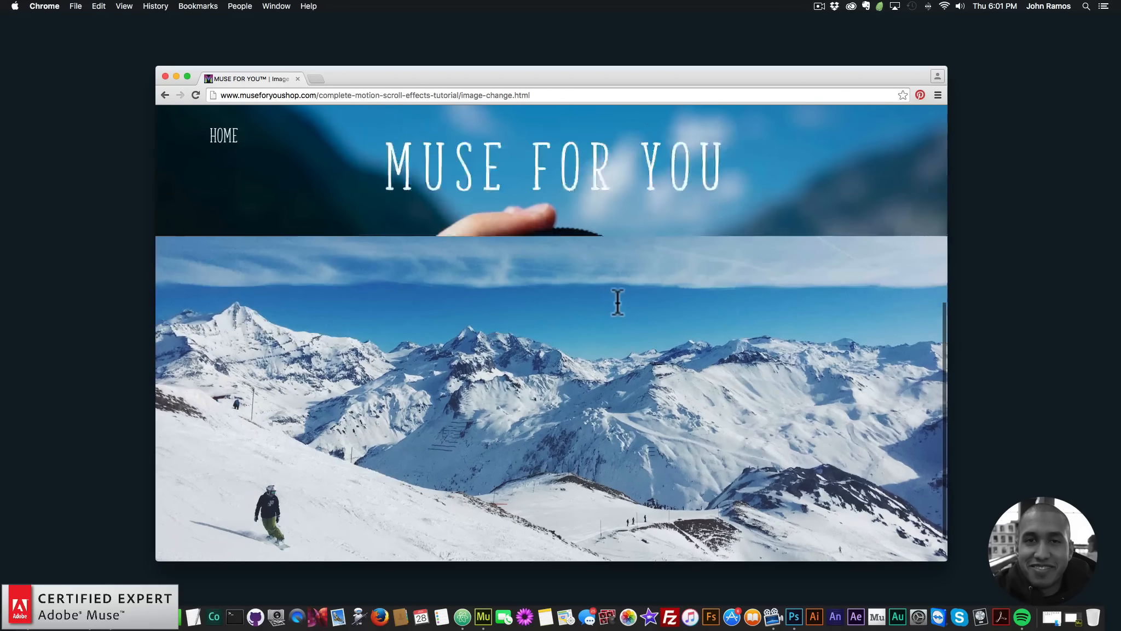
pyautogui.scroll(-1, 617, 300)
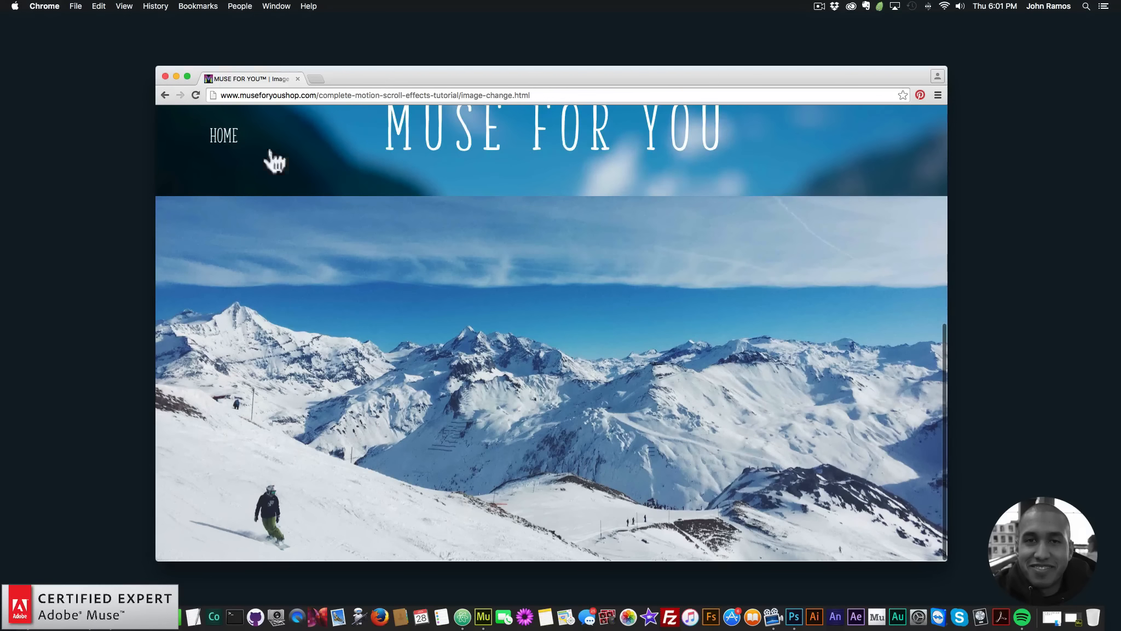
# - Return home and open the Blurry to Non-Blurry example to examine its sharp image band moving over the blurred background
pyautogui.click(225, 140)
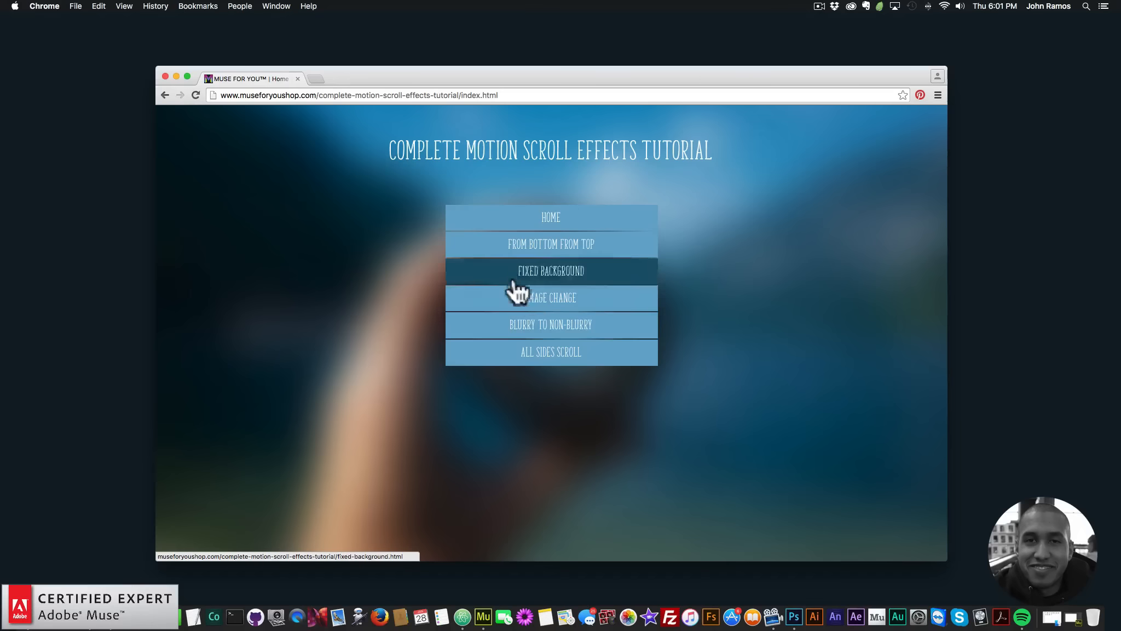
pyautogui.click(556, 328)
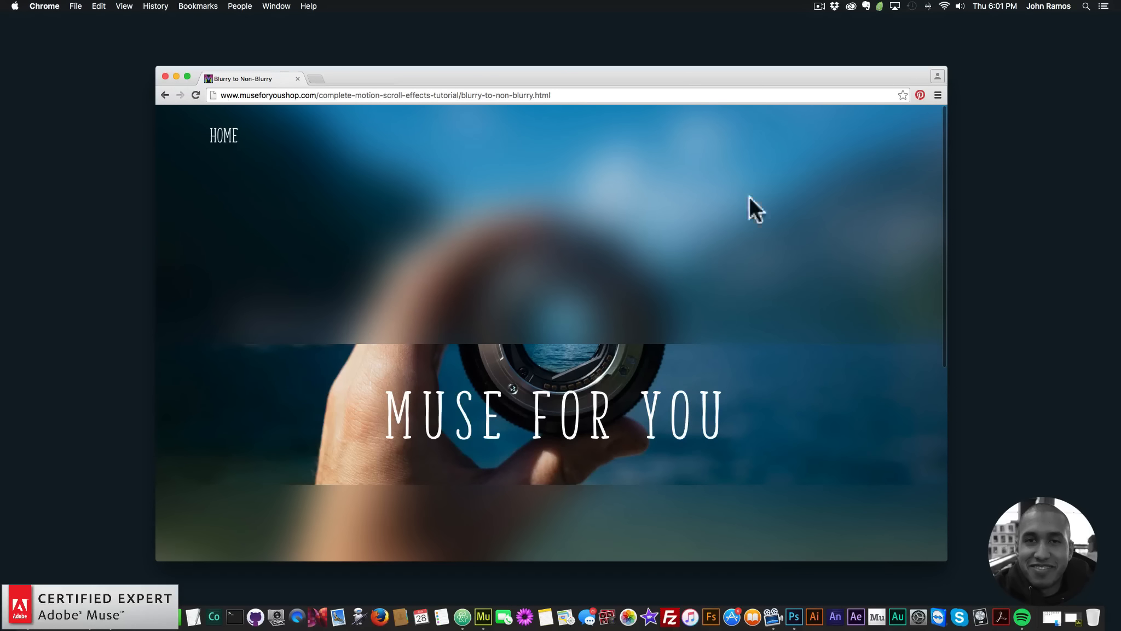
pyautogui.scroll(-1, 573, 358)
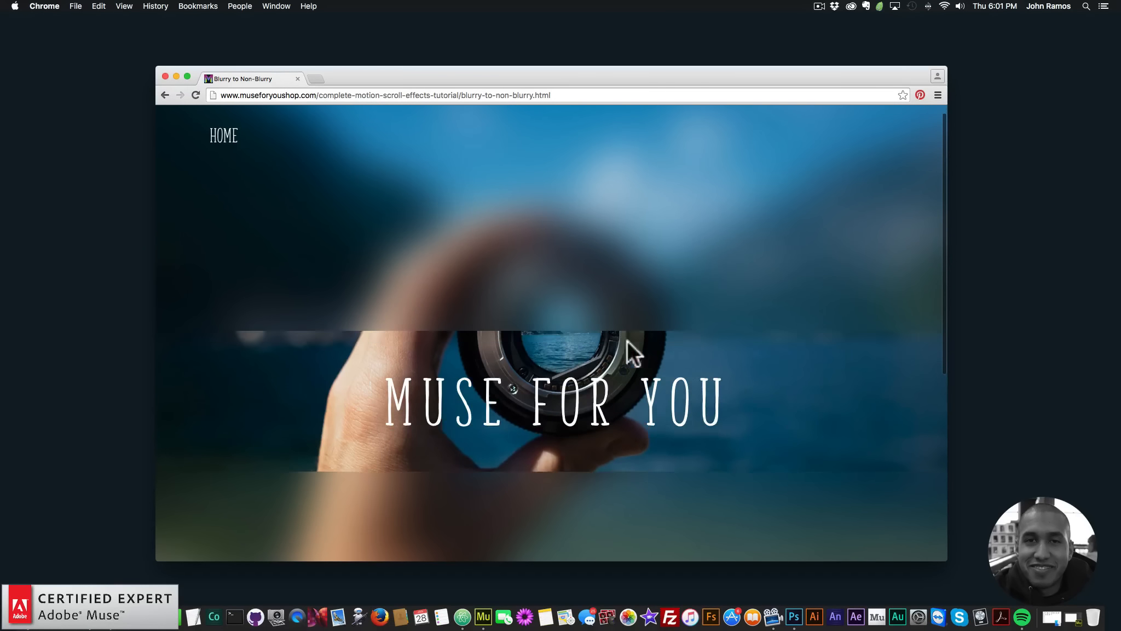
pyautogui.scroll(-3, 625, 381)
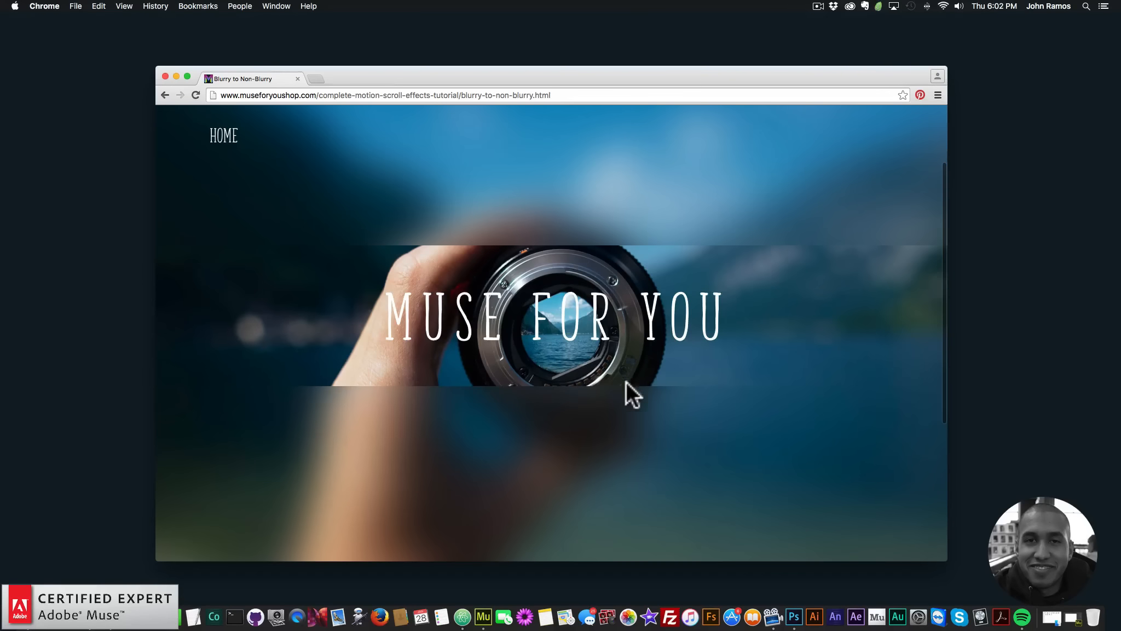
pyautogui.scroll(-5, 620, 374)
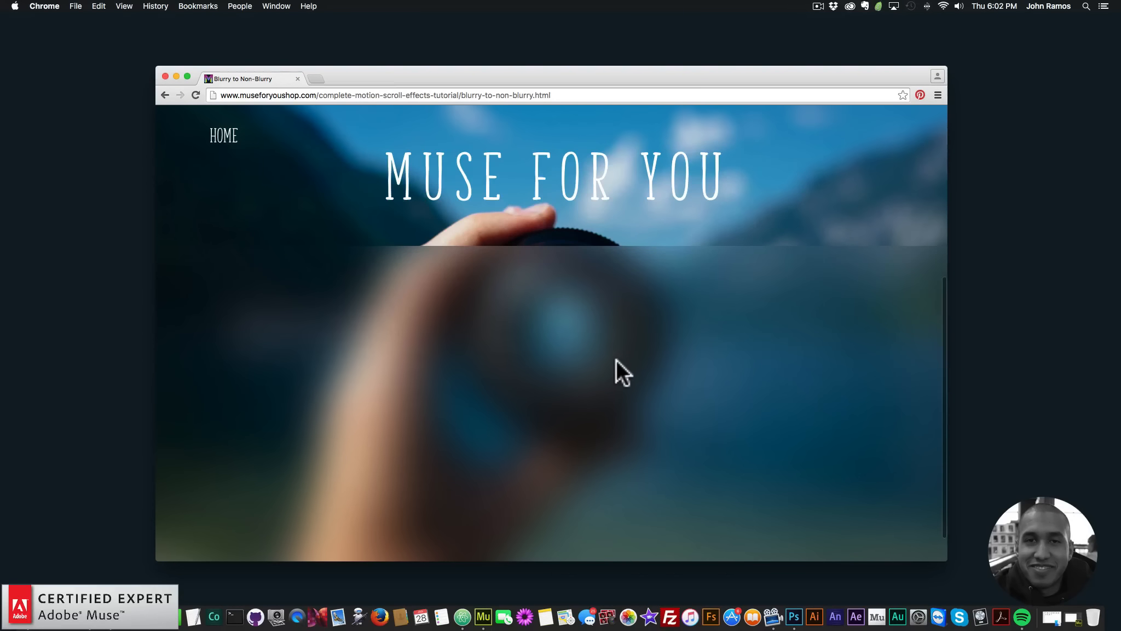
pyautogui.scroll(8, 616, 359)
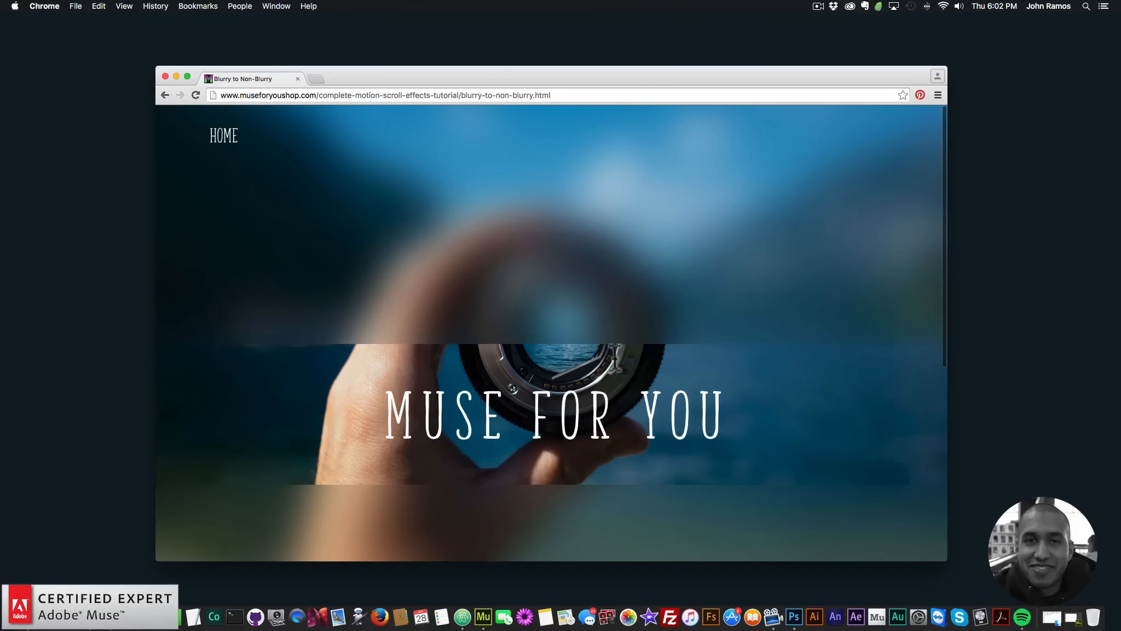
pyautogui.scroll(-5, 616, 359)
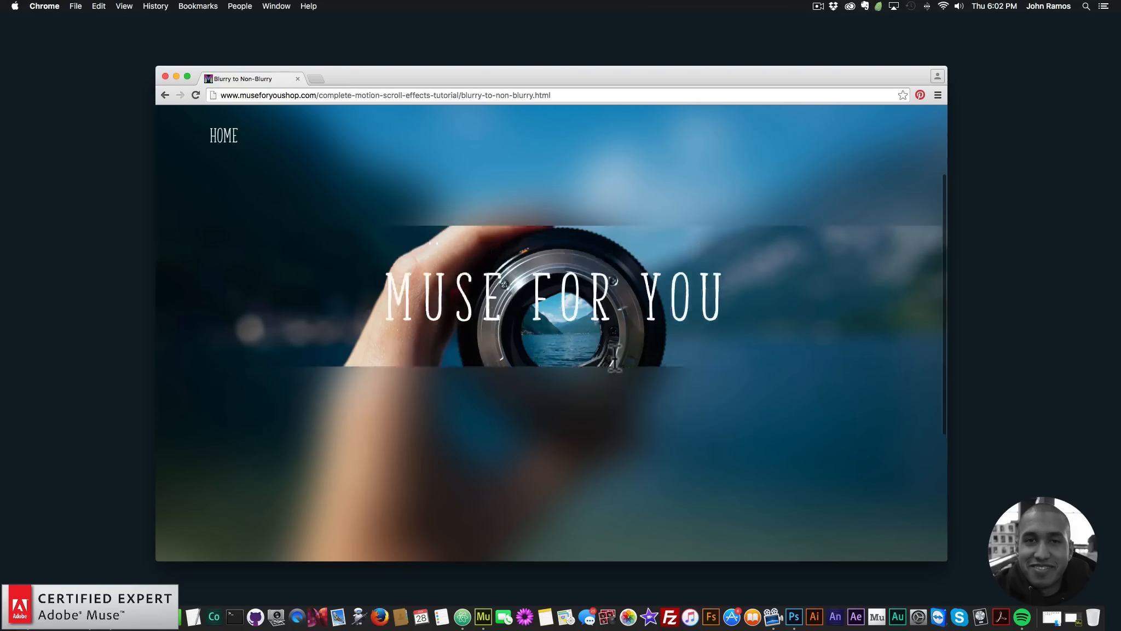
pyautogui.scroll(-2, 556, 288)
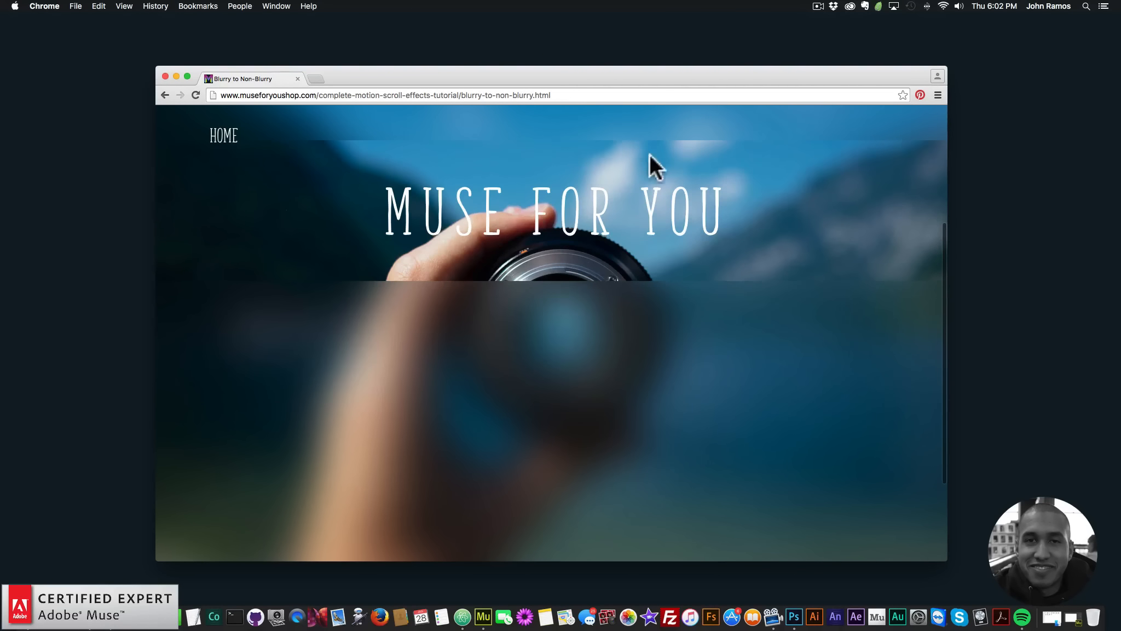
pyautogui.scroll(-1, 635, 263)
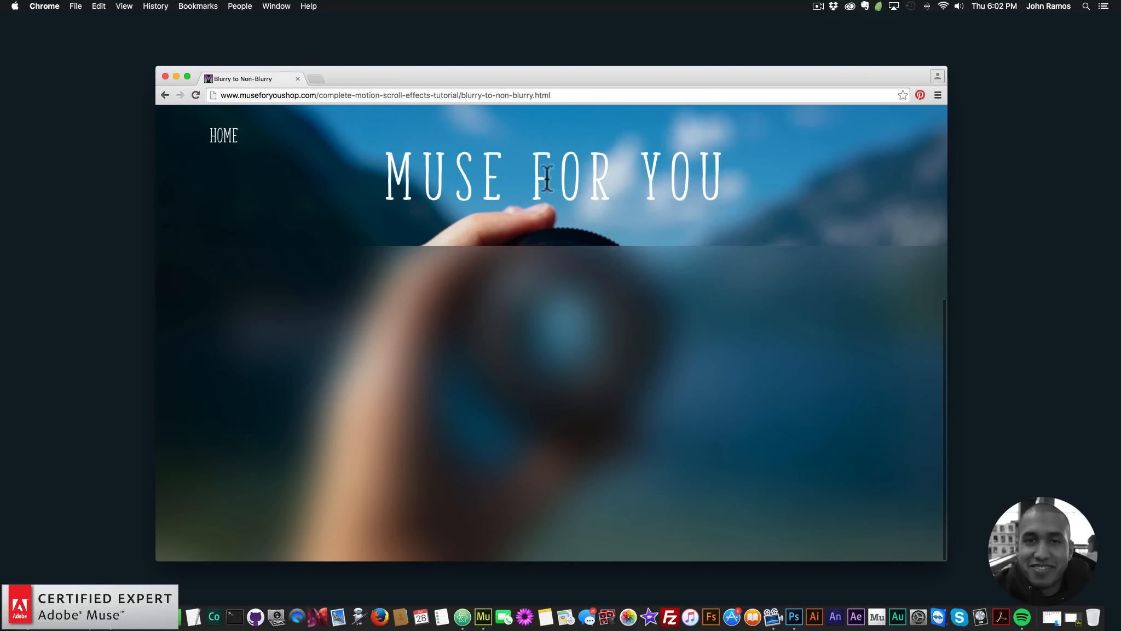
# - Return home and open the All Sides Scroll example to examine how its image tiles come together on scroll
pyautogui.click(224, 138)
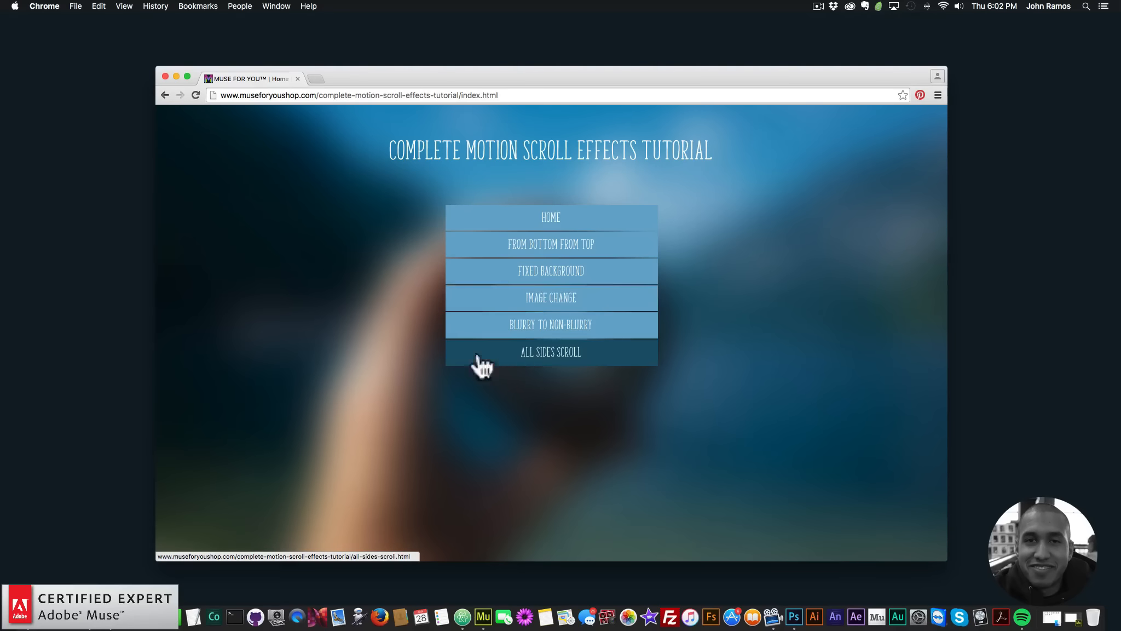
pyautogui.click(550, 357)
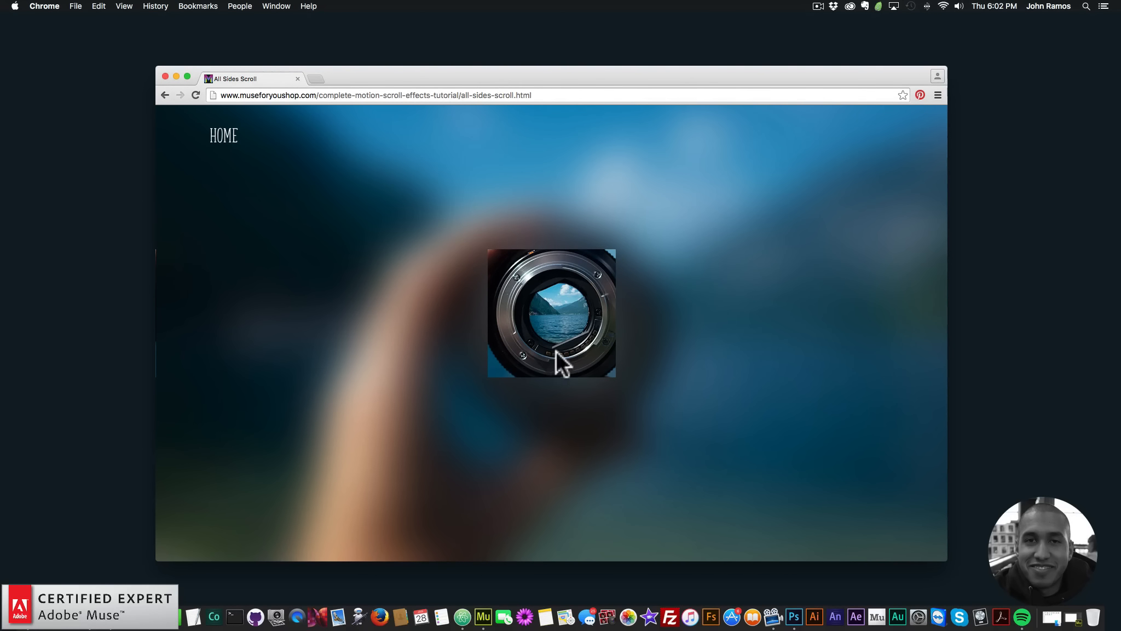
pyautogui.scroll(-5, 621, 355)
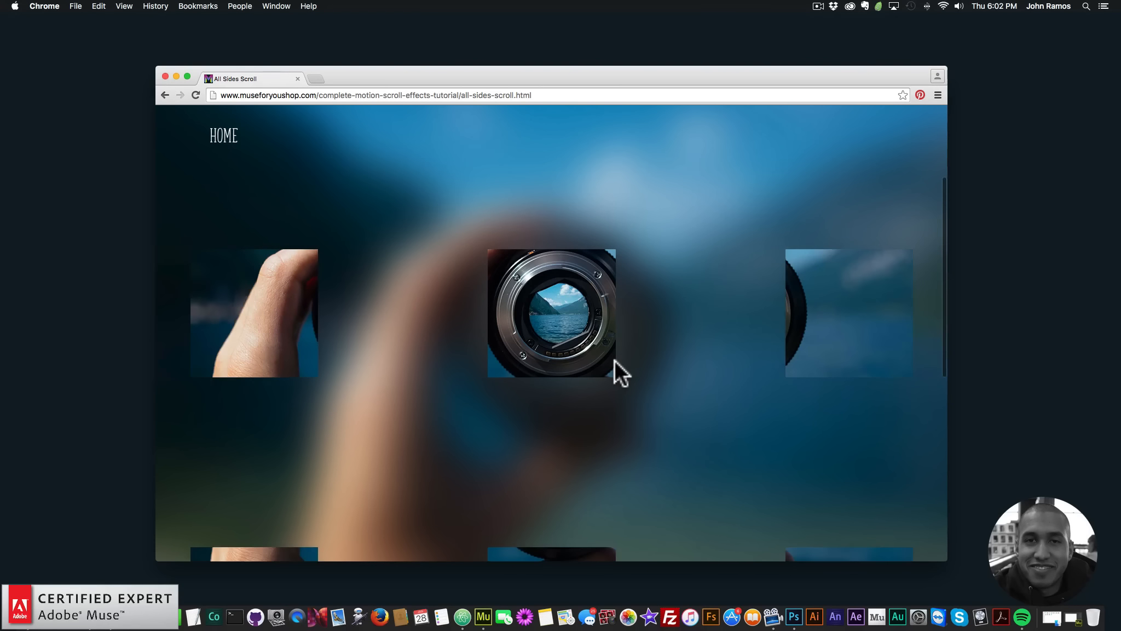
pyautogui.scroll(-5, 614, 360)
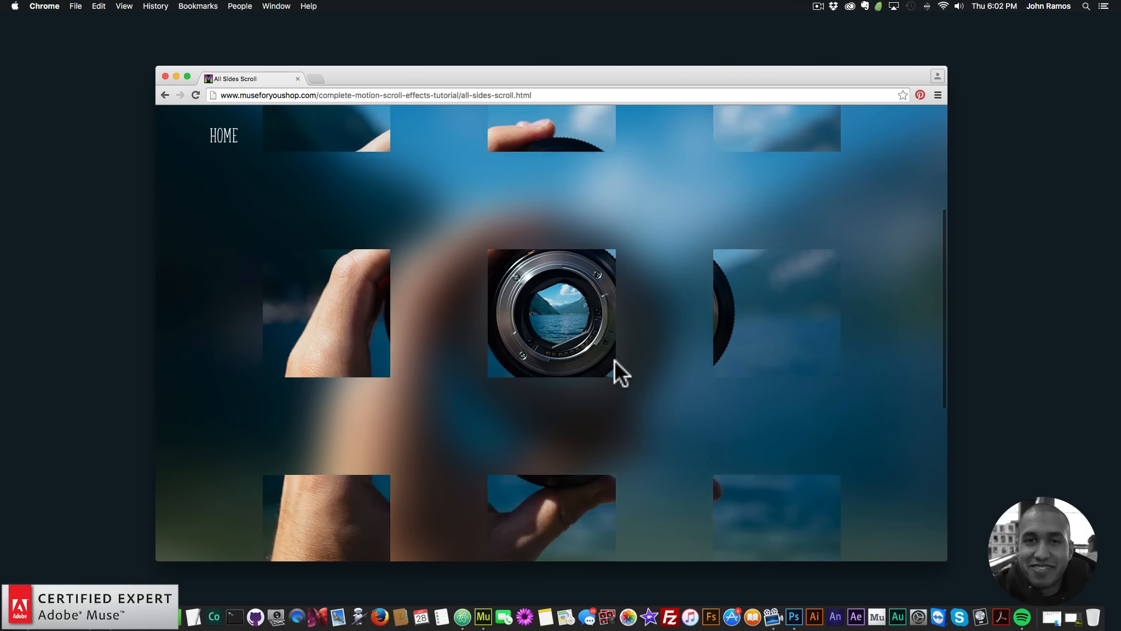
pyautogui.scroll(-5, 614, 360)
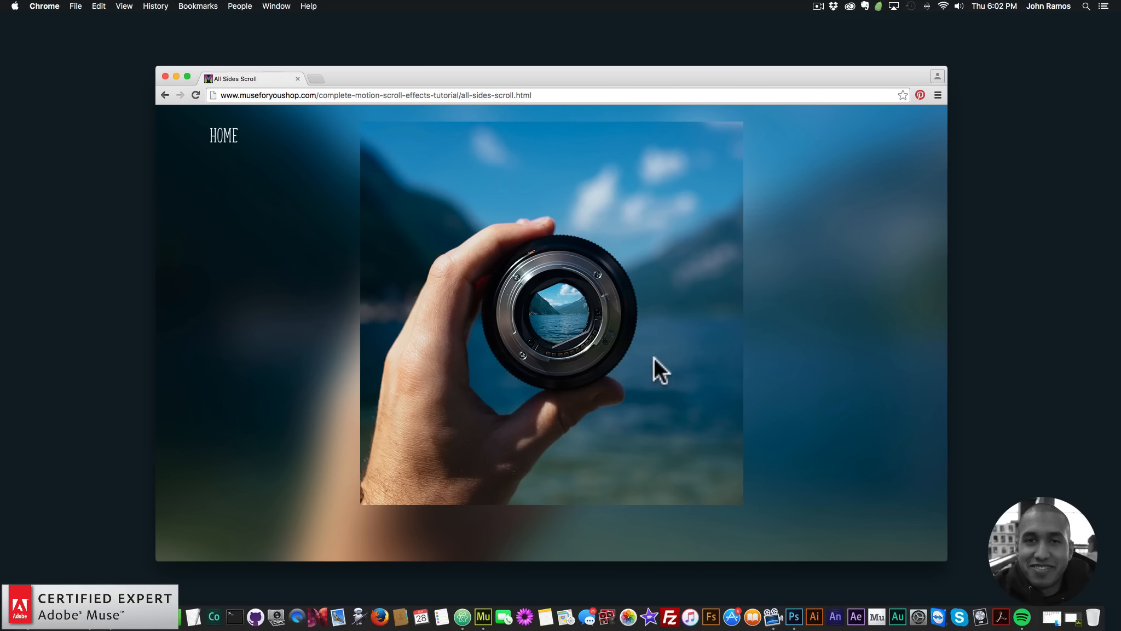
pyautogui.scroll(-2, 616, 314)
pyautogui.scroll(5, 614, 314)
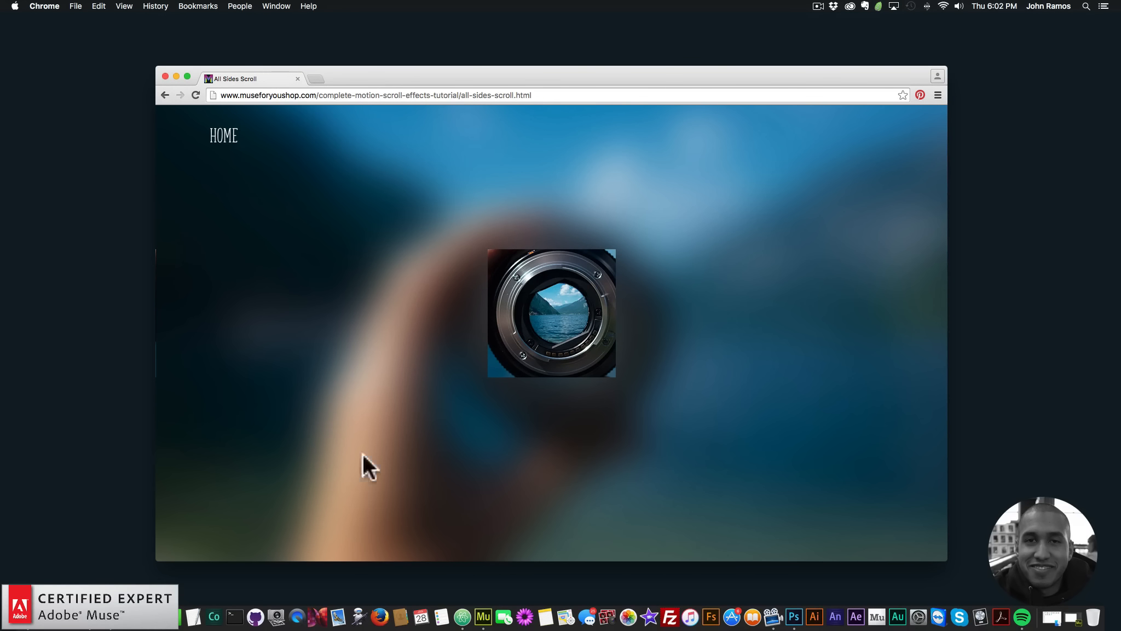
pyautogui.scroll(-3, 523, 238)
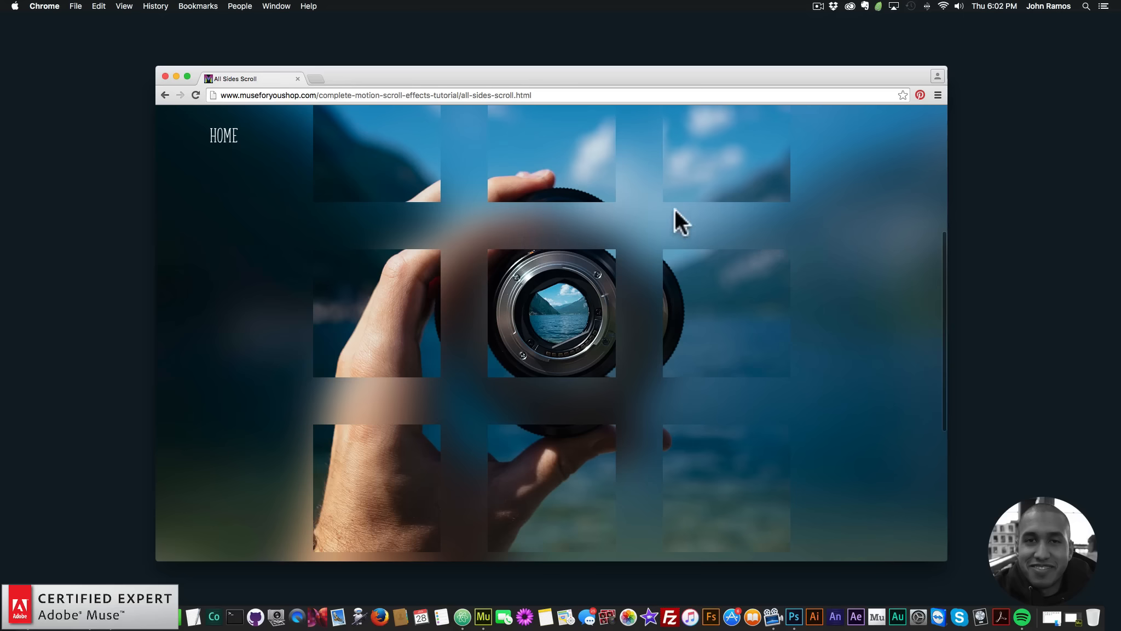
# - Return to the demo home page, open the From Bottom From Top example and examine its banner and text motion on scroll
pyautogui.scroll(1, 675, 210)
pyautogui.scroll(5, 606, 250)
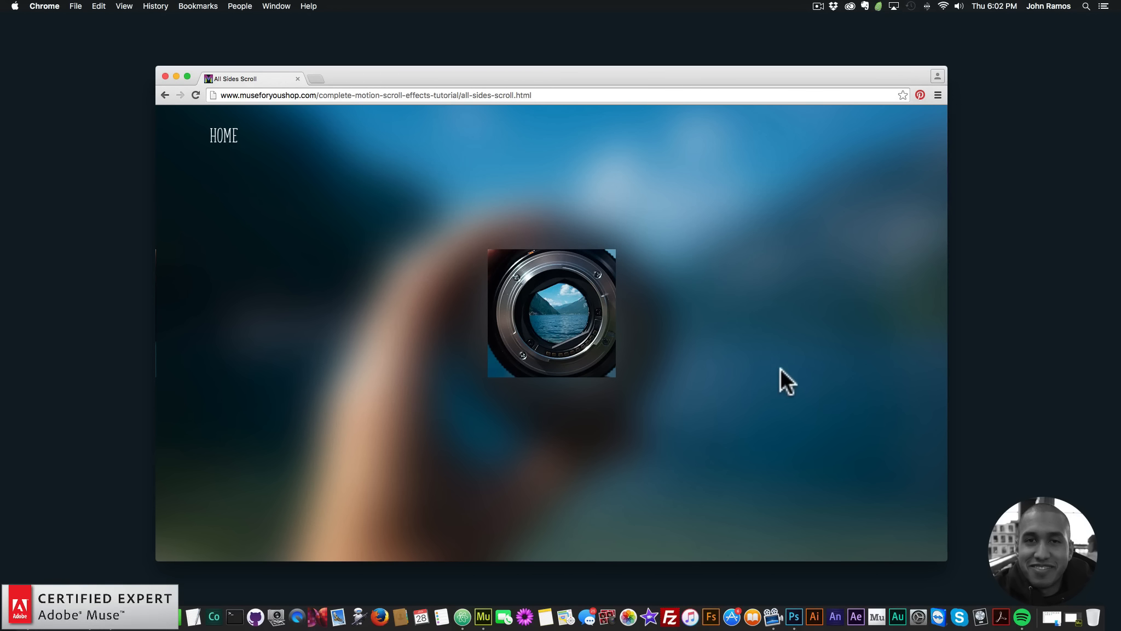
pyautogui.click(197, 127)
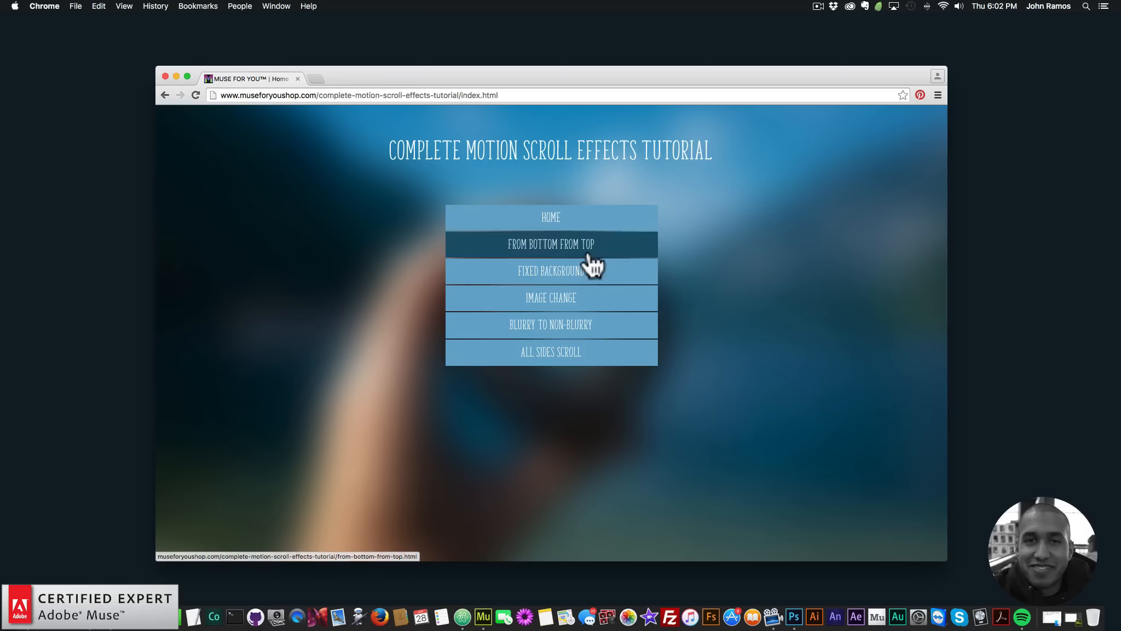
pyautogui.click(542, 249)
pyautogui.scroll(-5, 648, 320)
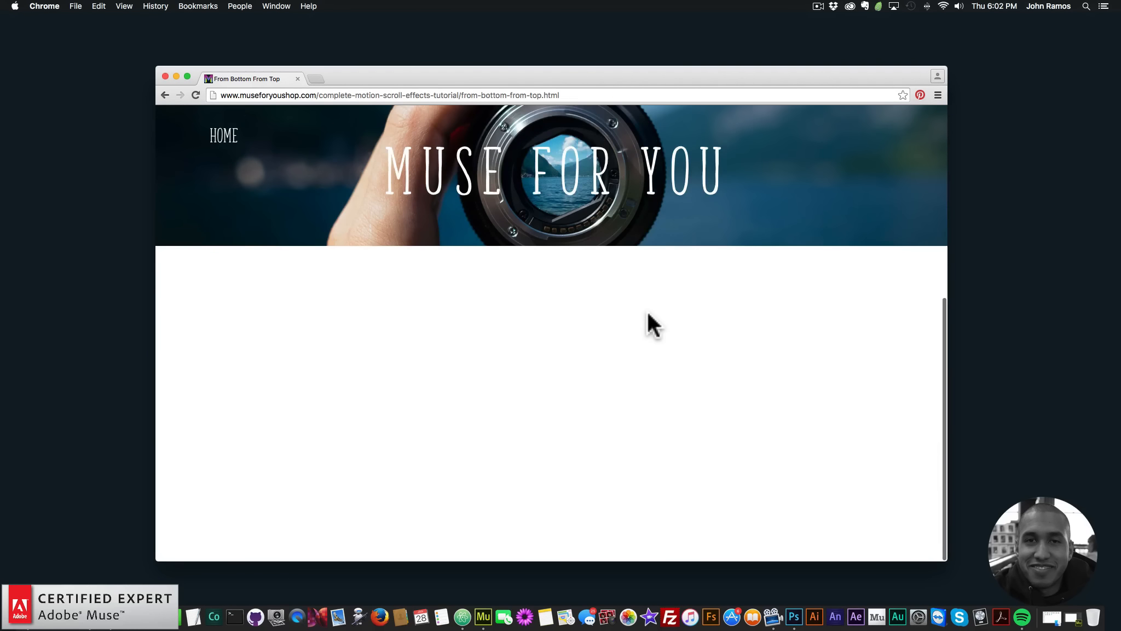
# - Switch to Adobe Muse, draw a rectangle about 275 px high at about Y 421 on the Home page and stretch it to 100% width
pyautogui.click(484, 533)
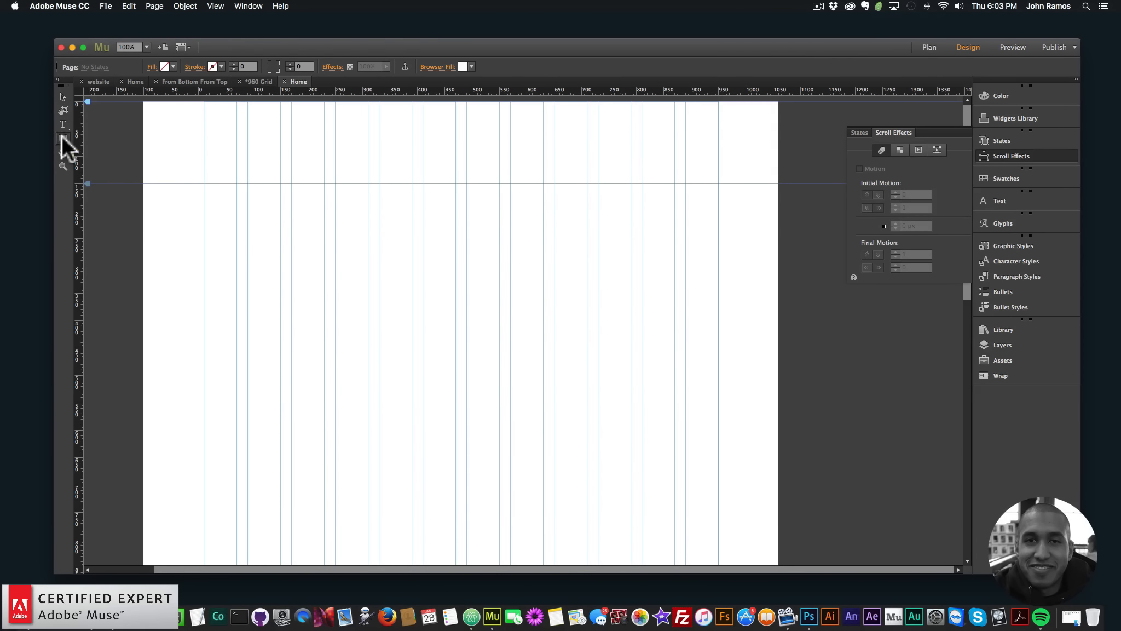
pyautogui.moveTo(172, 332)
pyautogui.mouseDown()
pyautogui.moveTo(622, 476)
pyautogui.moveTo(709, 483)
pyautogui.mouseUp()
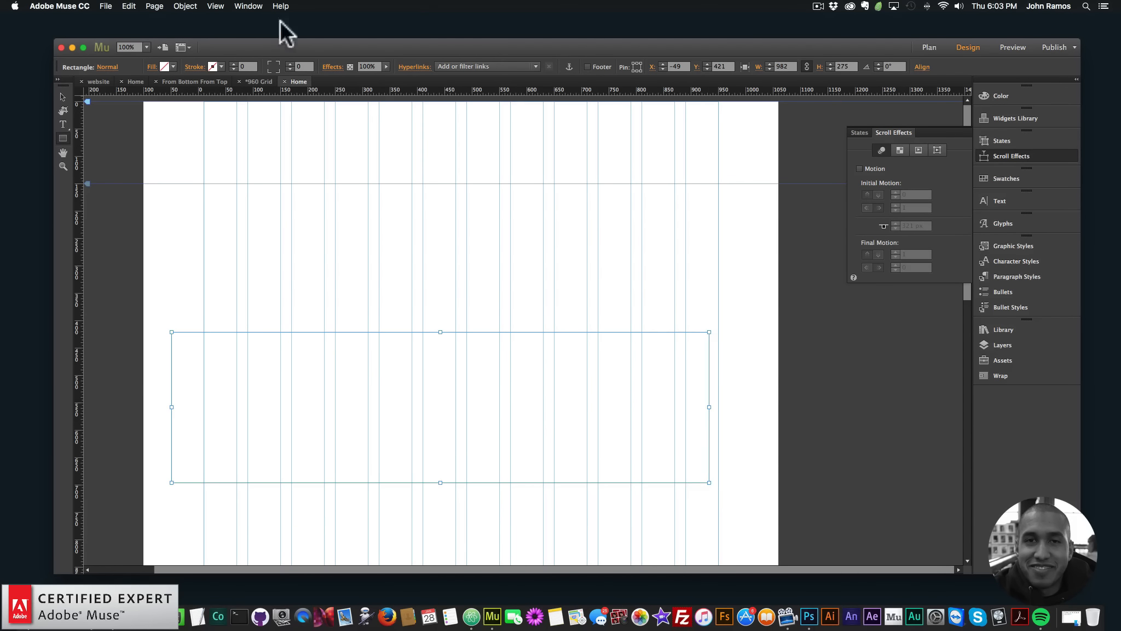
pyautogui.click(744, 66)
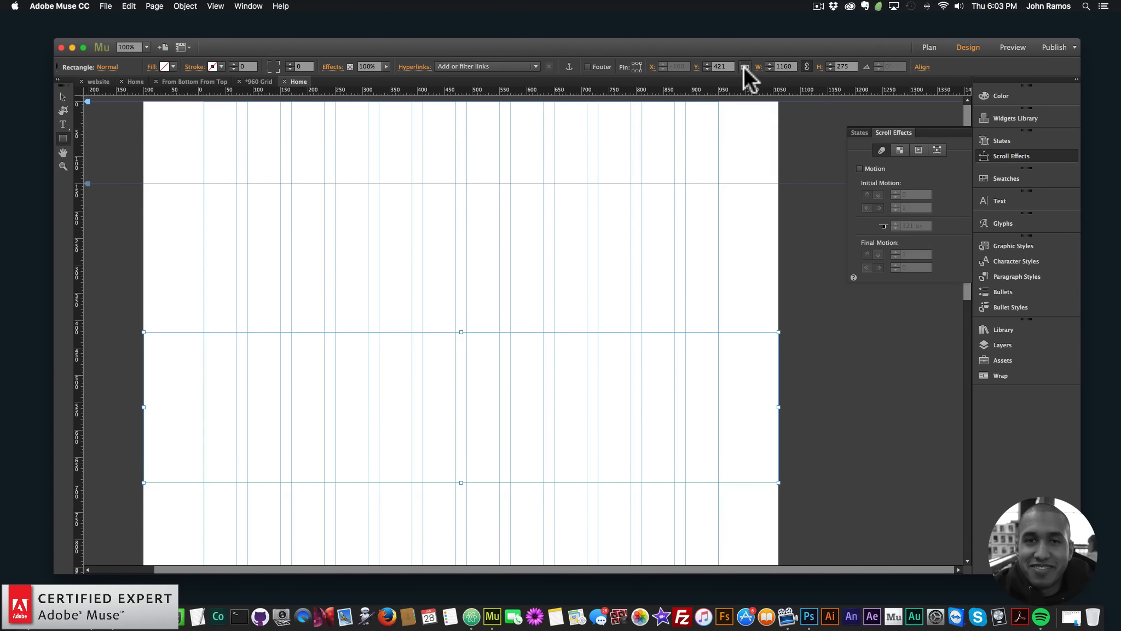
# - Set the rectangle's height to 300 px and make it span the full browser width again
pyautogui.click(63, 97)
pyautogui.write('300')
pyautogui.press('Return')
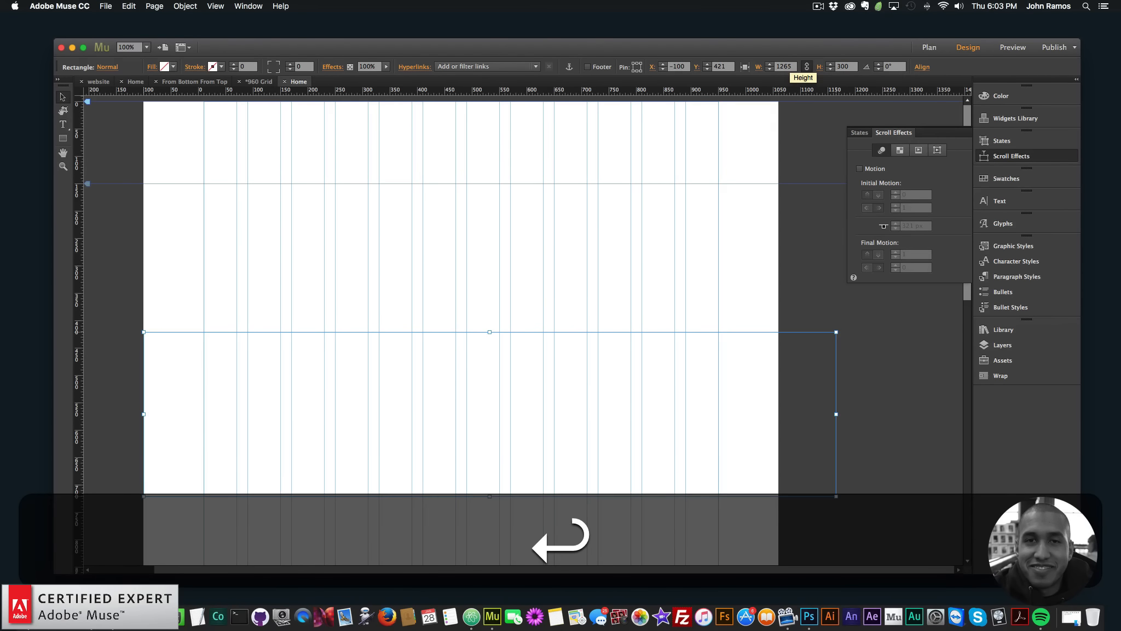
pyautogui.click(744, 66)
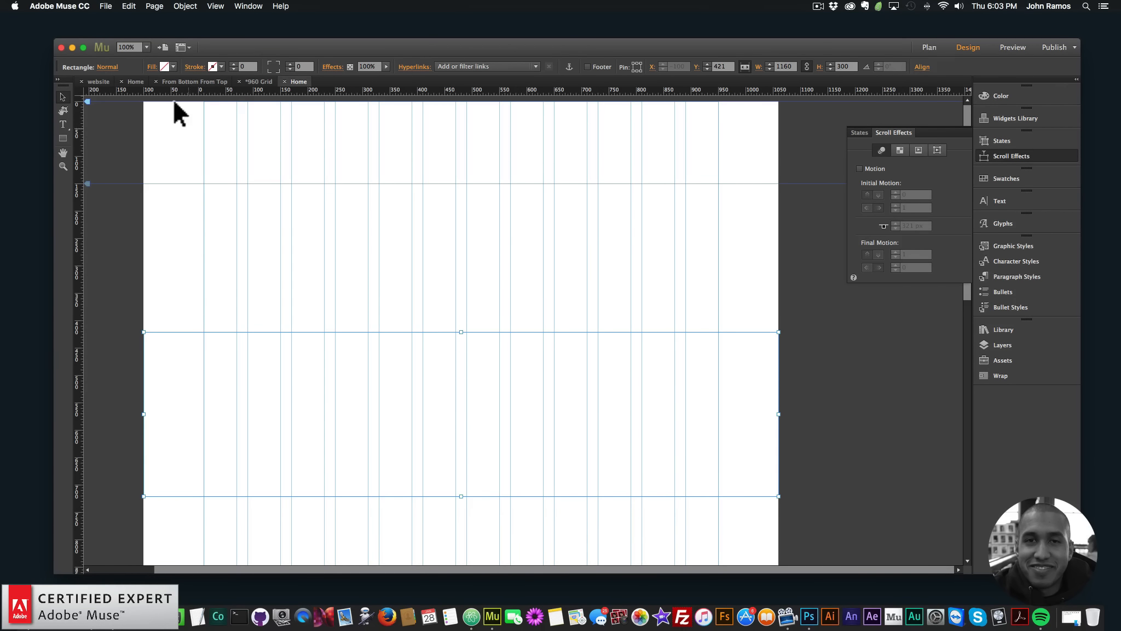
# - Fill the rectangle with the sharp hand-held lens photo from the images folder
pyautogui.click(153, 66)
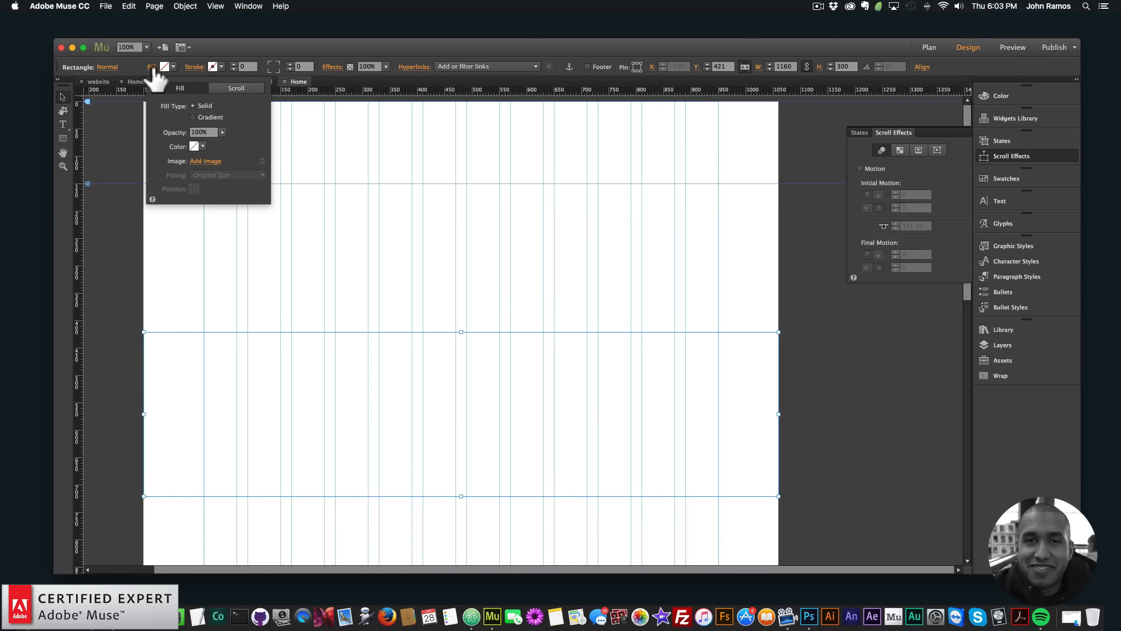
pyautogui.click(206, 160)
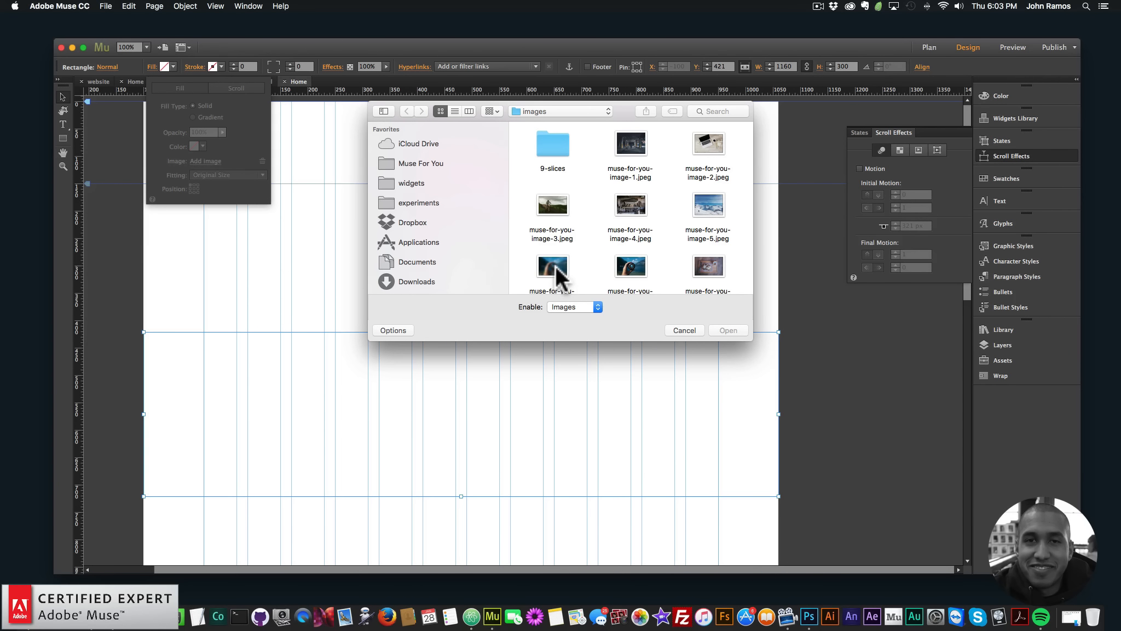
pyautogui.click(633, 264)
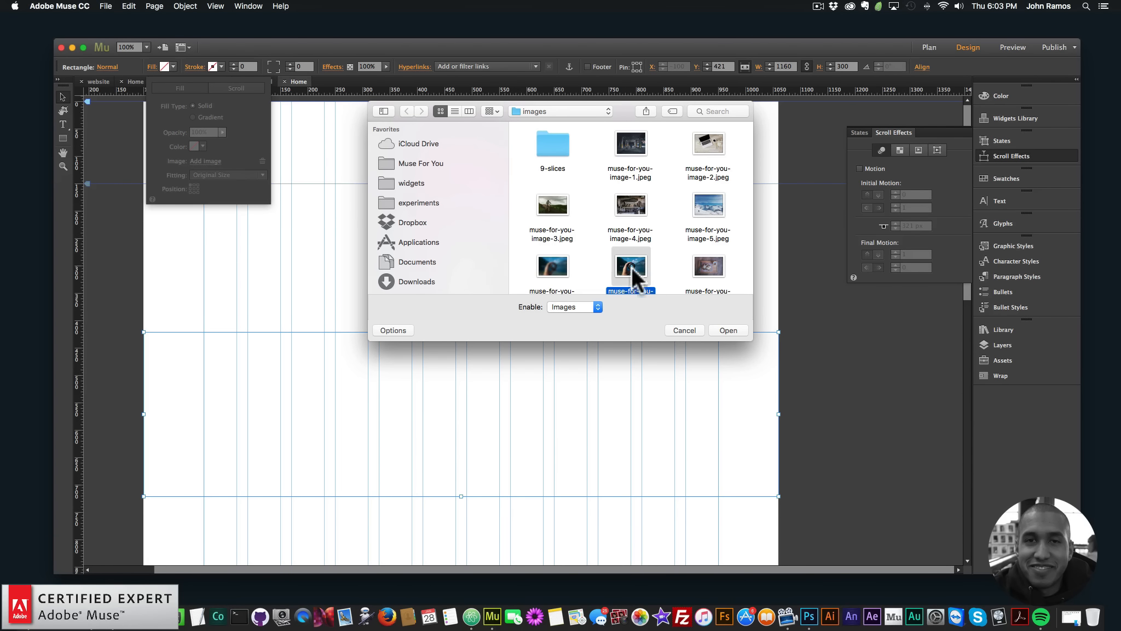
pyautogui.doubleClick(634, 267)
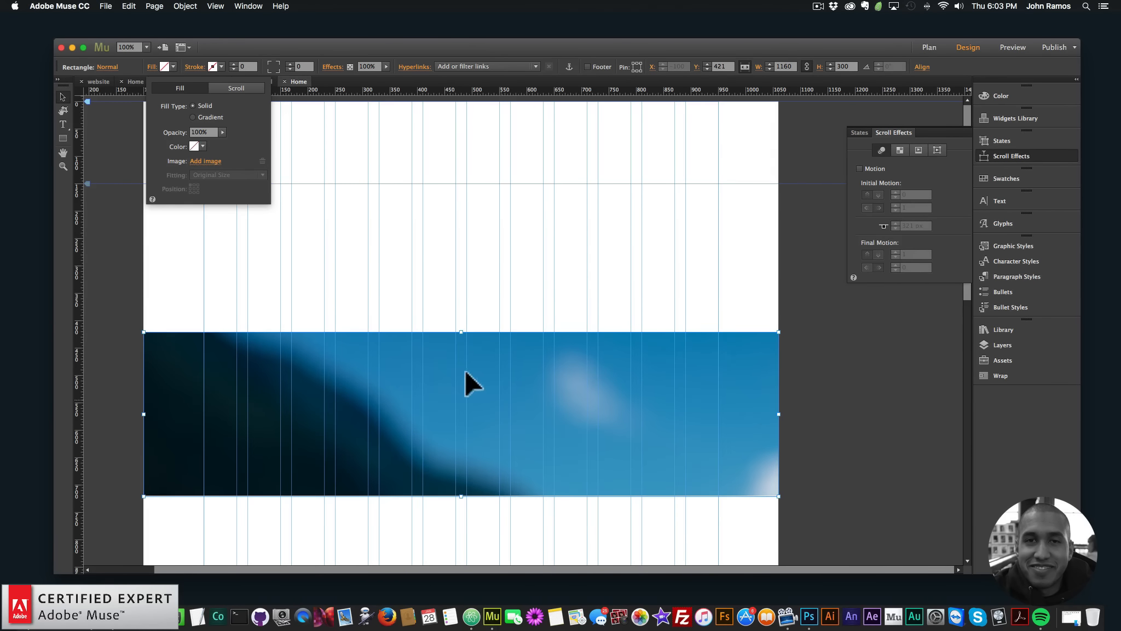
# - Set the rectangle's image fitting to Scale To Fill and its position to centre
pyautogui.click(227, 175)
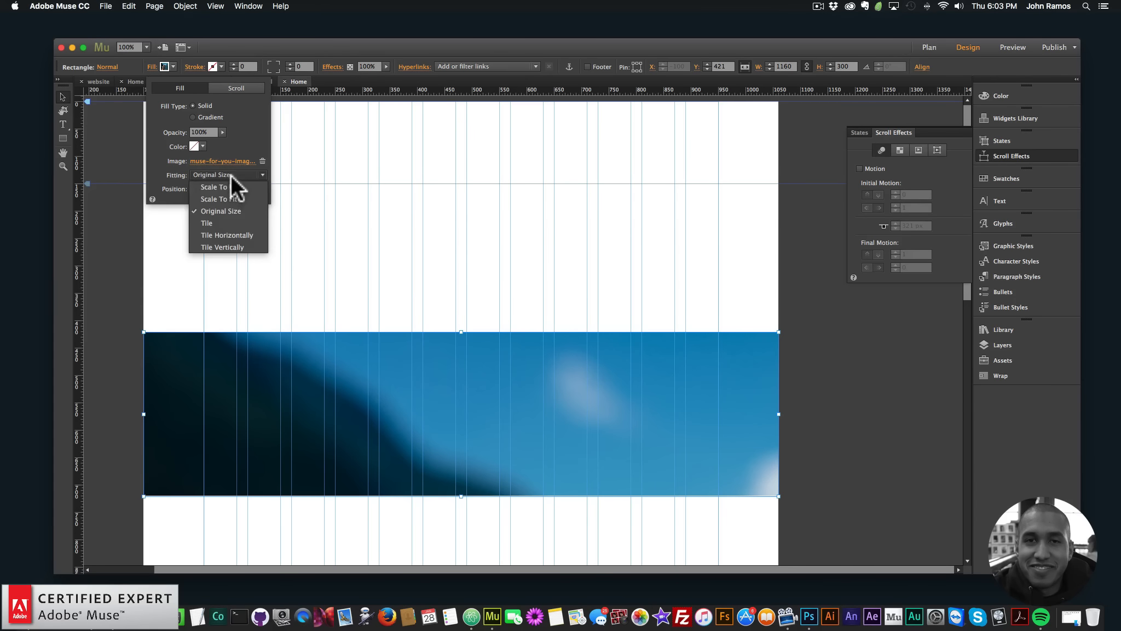
pyautogui.click(226, 185)
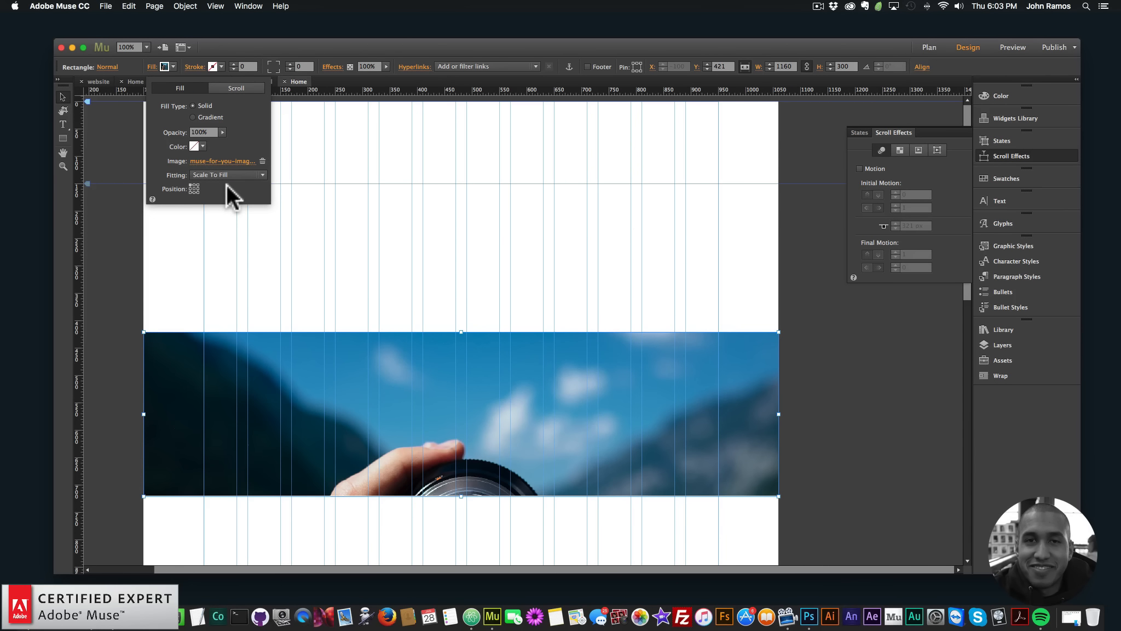
pyautogui.click(195, 188)
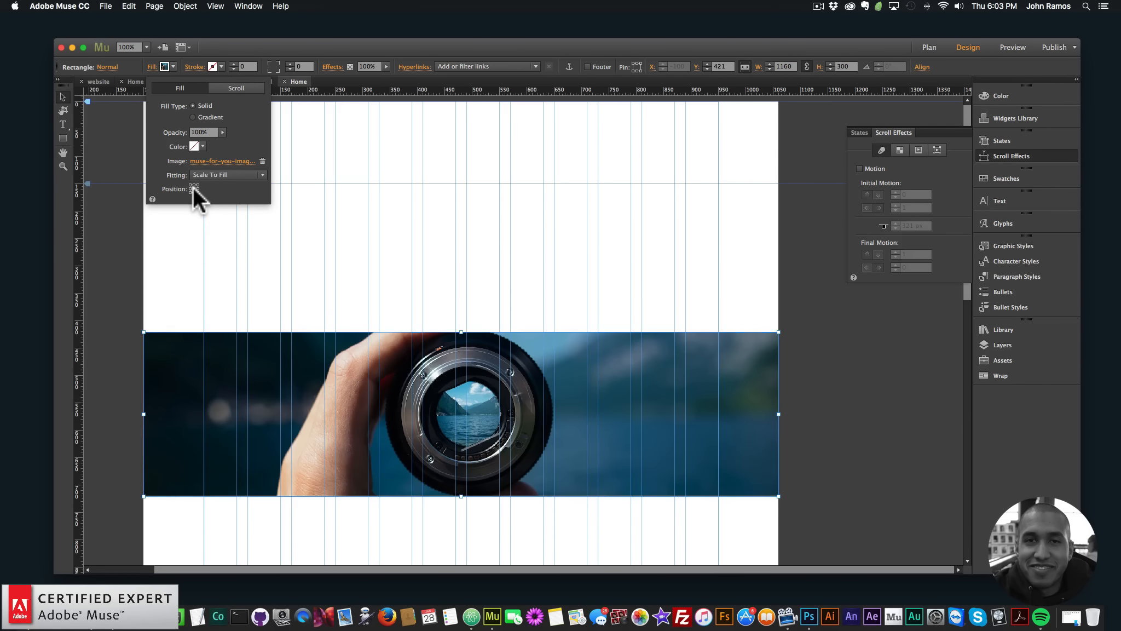
pyautogui.click(442, 305)
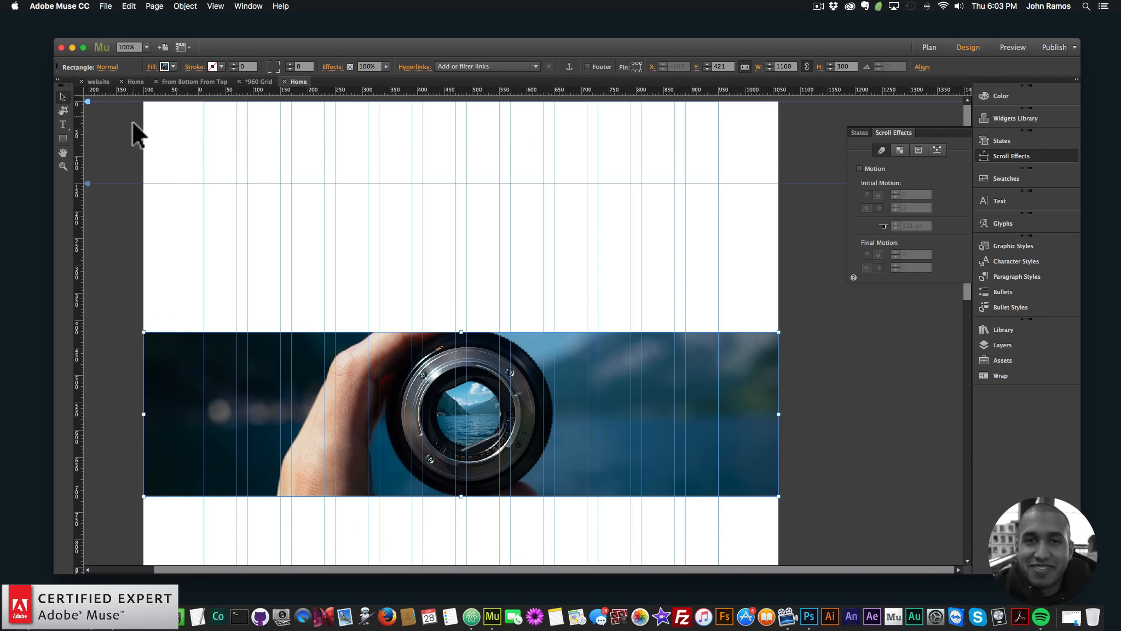
# - Add a text frame about 819 px wide over the lens banner with the text MUSE FOR YOU
pyautogui.click(63, 124)
pyautogui.moveTo(248, 366); pyautogui.dragTo(696, 455)
pyautogui.write('MUSE FOR YOU')
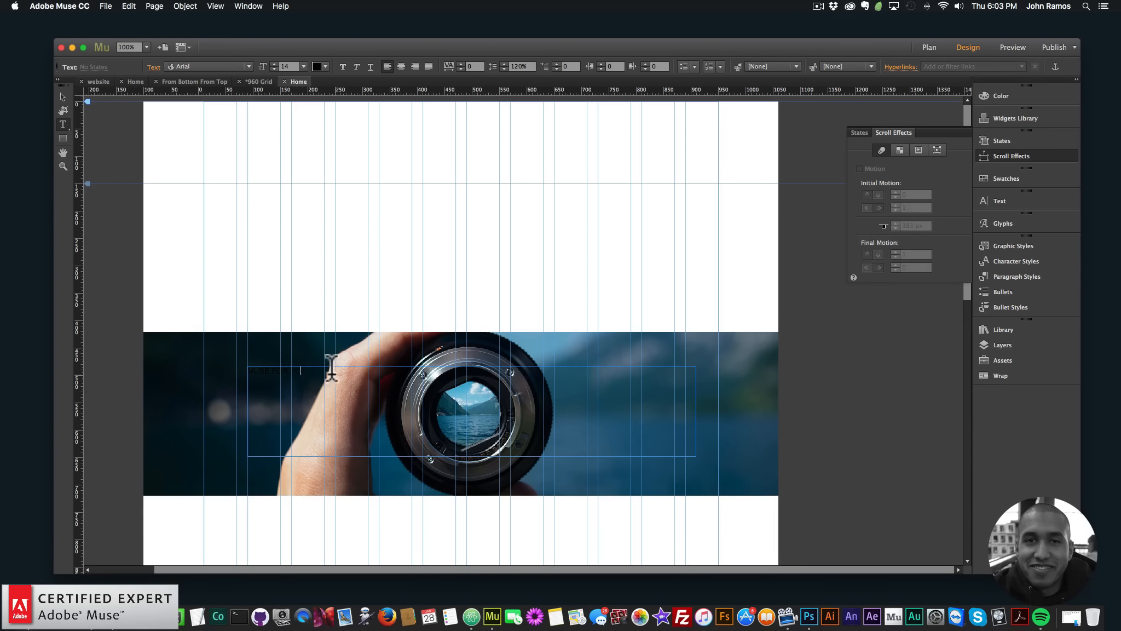
# - Format the MUSE FOR YOU text in the DEVIOUS font at size 120
pyautogui.moveTo(338, 371); pyautogui.dragTo(210, 353)
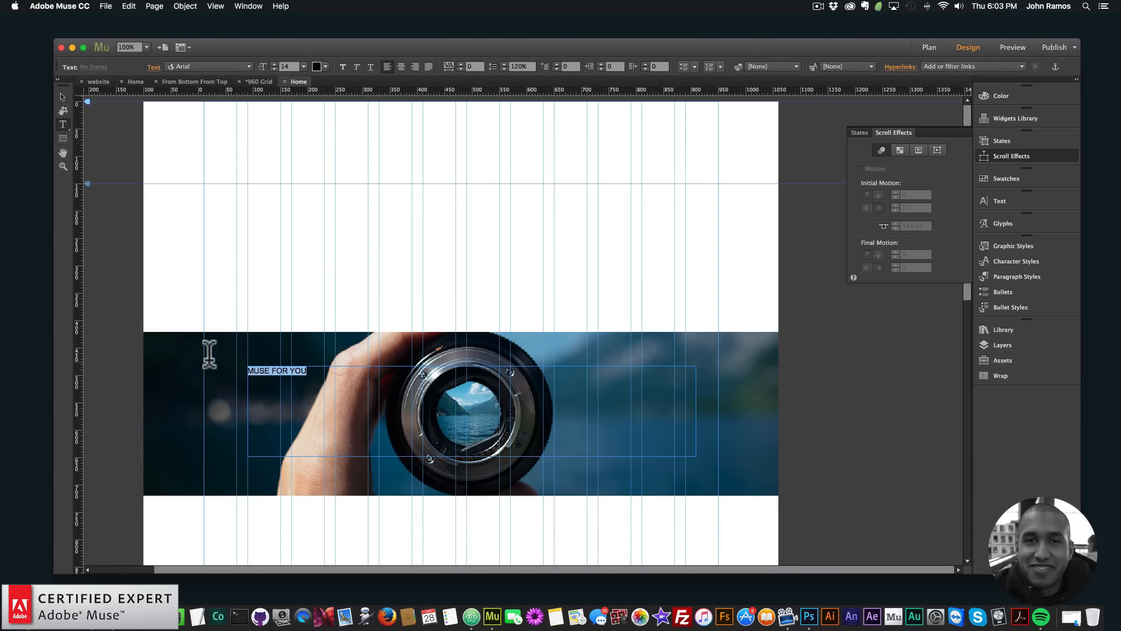
pyautogui.click(252, 65)
pyautogui.scroll(10, 288, 151)
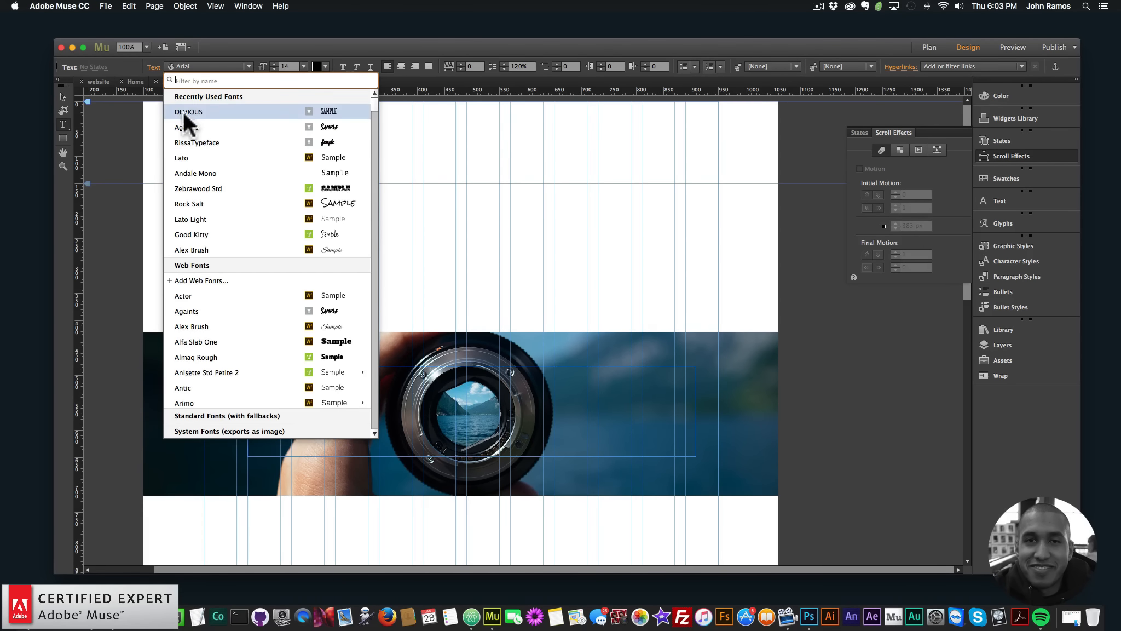
pyautogui.click(200, 110)
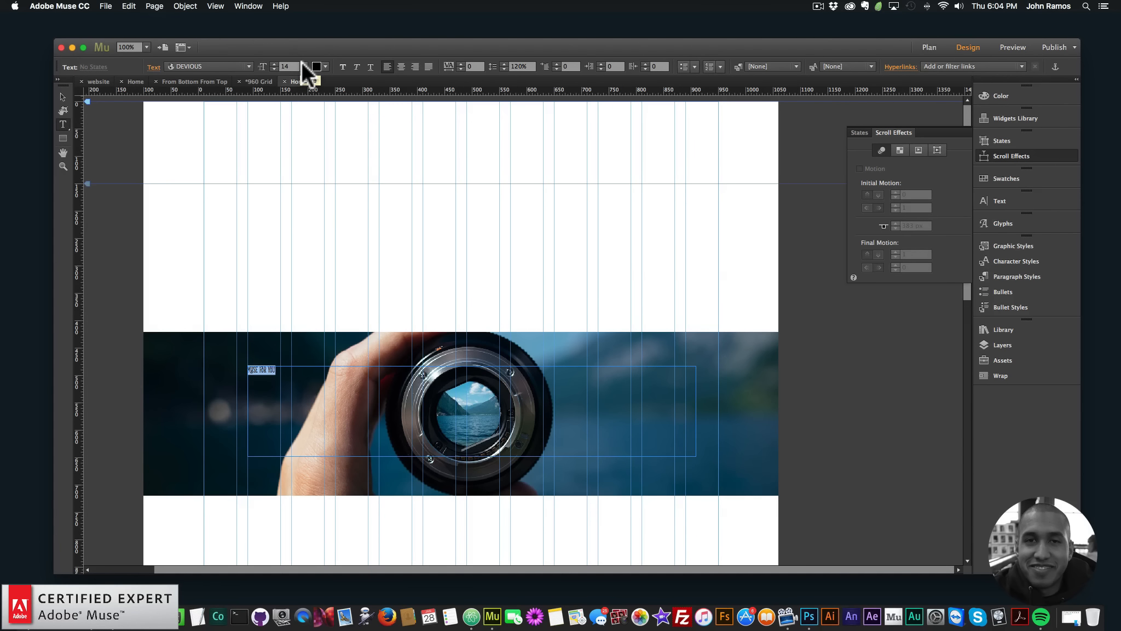
pyautogui.click(304, 66)
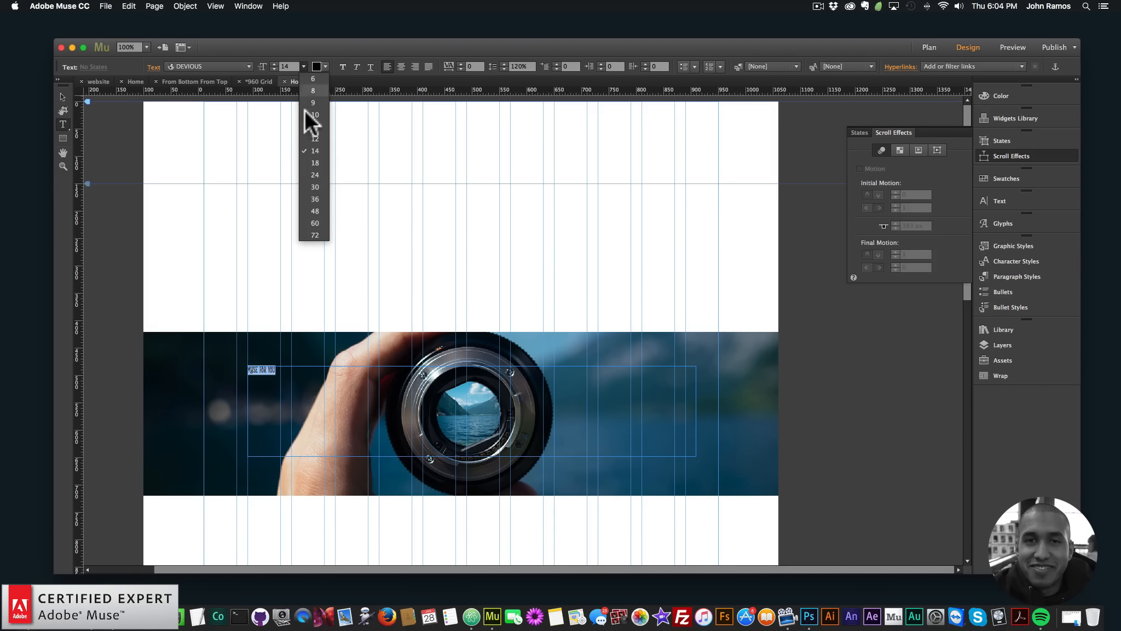
pyautogui.click(287, 67)
pyautogui.write('120')
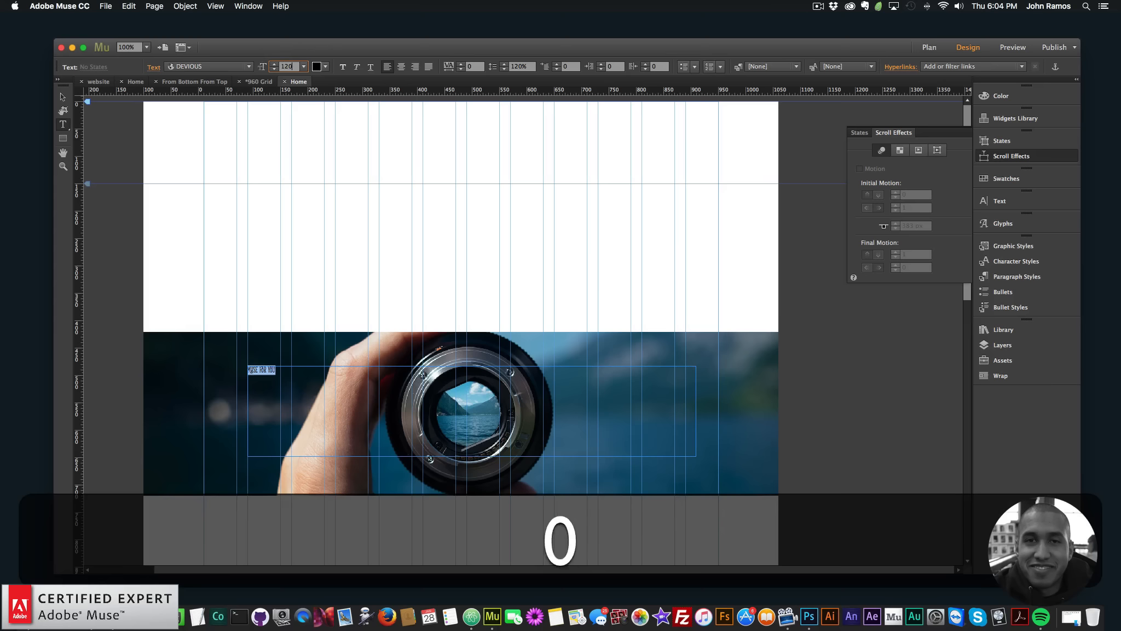
pyautogui.press('Return')
# - Colour the MUSE FOR YOU text white and centre-align it within its frame
pyautogui.click(316, 66)
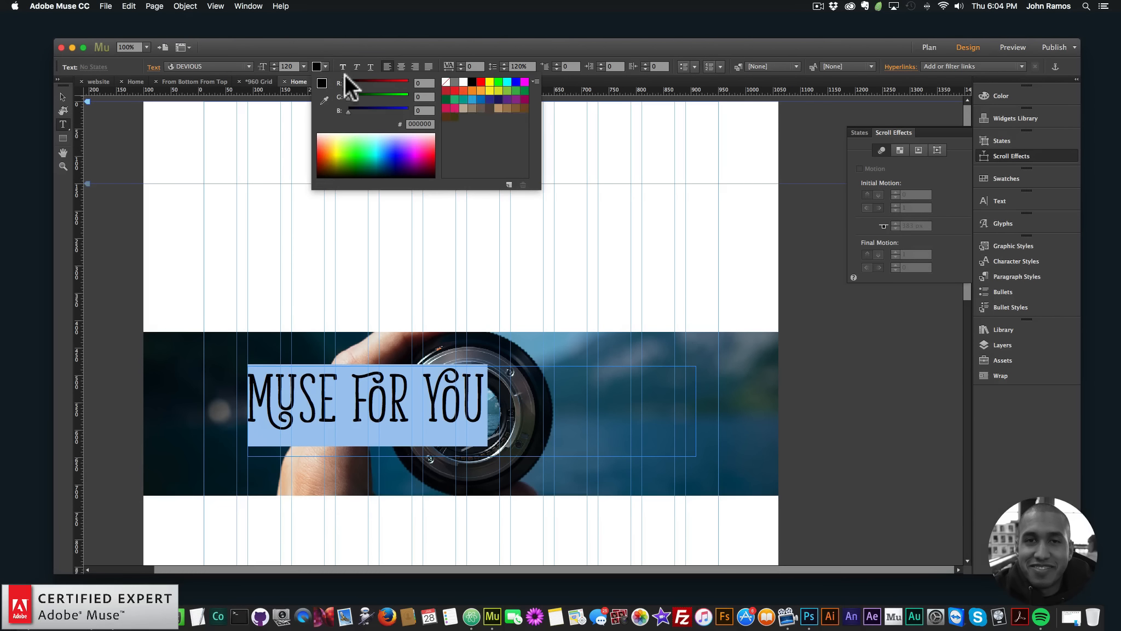
pyautogui.click(462, 82)
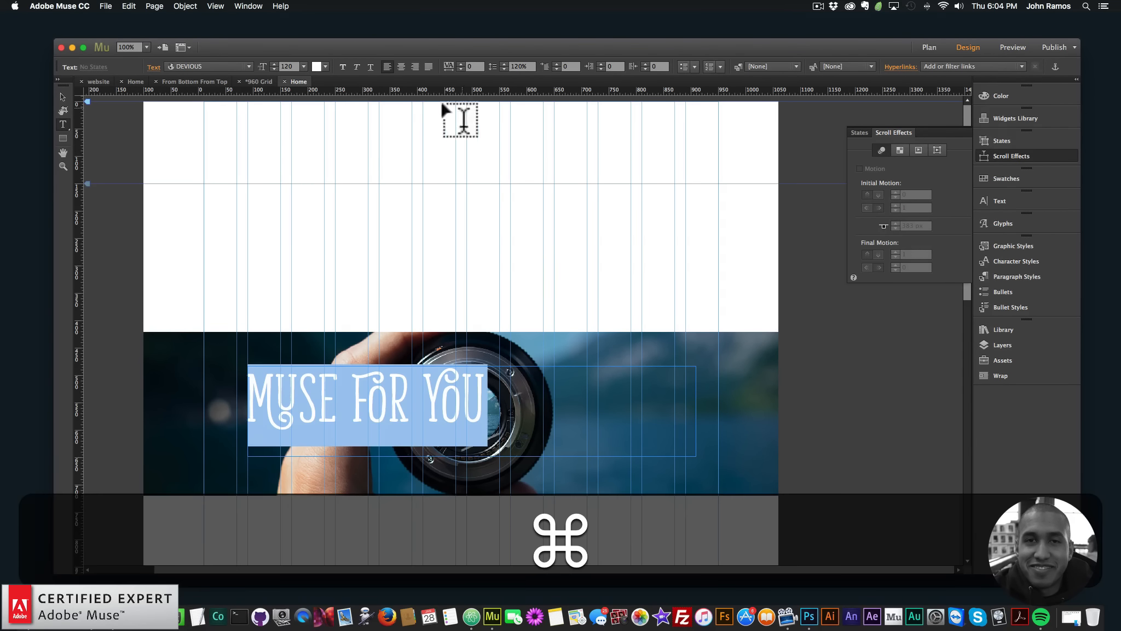
pyautogui.click(395, 64)
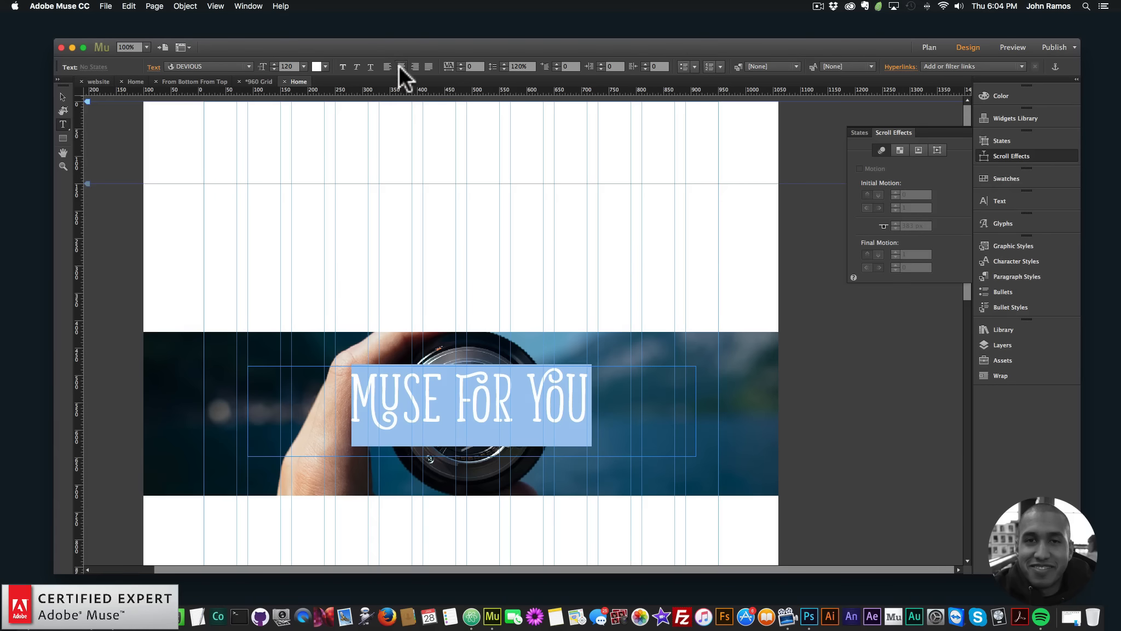
# - Shorten the text frame to about 144 px high and move it to about Y 505 over the lens banner
pyautogui.click(63, 97)
pyautogui.moveTo(471, 456); pyautogui.dragTo(471, 445)
pyautogui.moveTo(490, 406); pyautogui.dragTo(485, 419)
# - Centre the text frame horizontally on the page and fit its width to the column guides at 820 px
pyautogui.click(922, 67)
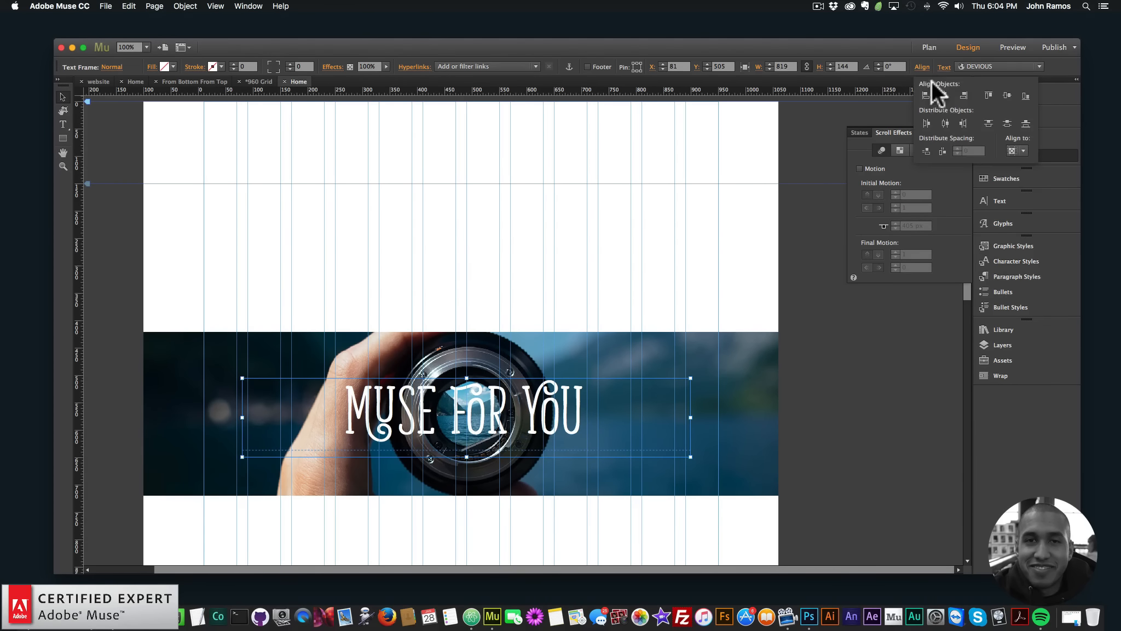
pyautogui.click(944, 94)
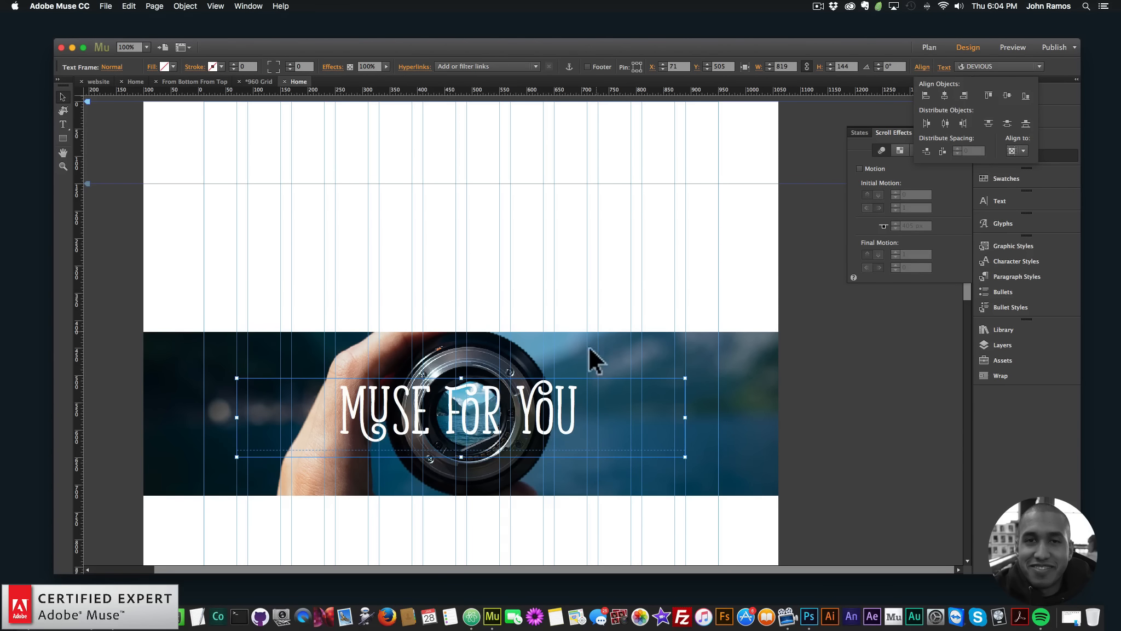
pyautogui.moveTo(495, 409); pyautogui.dragTo(494, 407)
pyautogui.moveTo(237, 417); pyautogui.dragTo(237, 417)
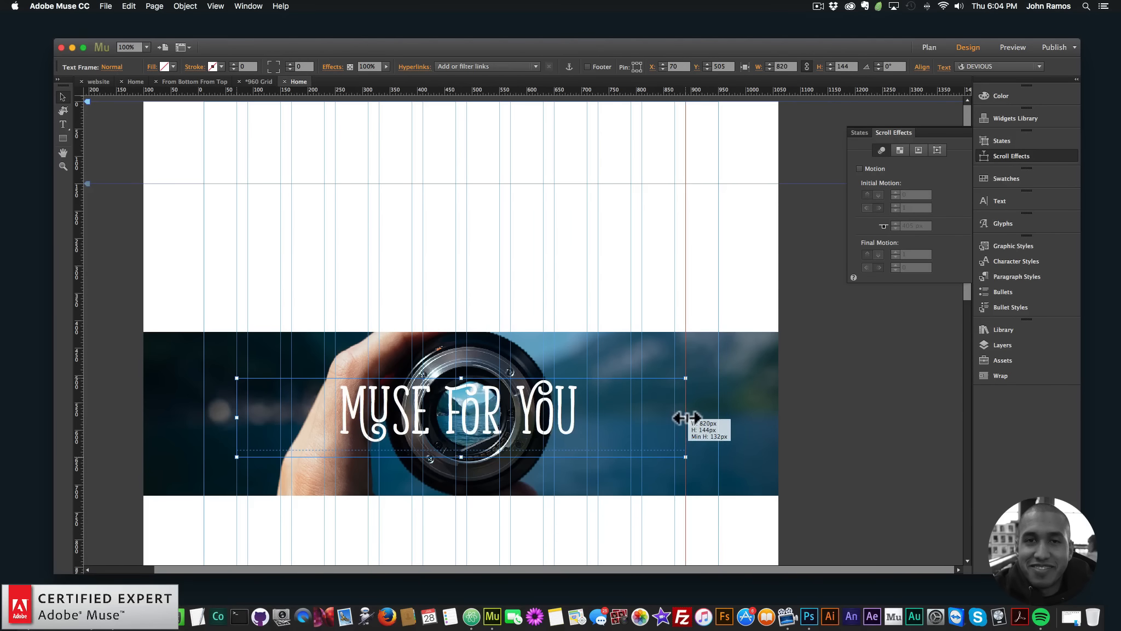
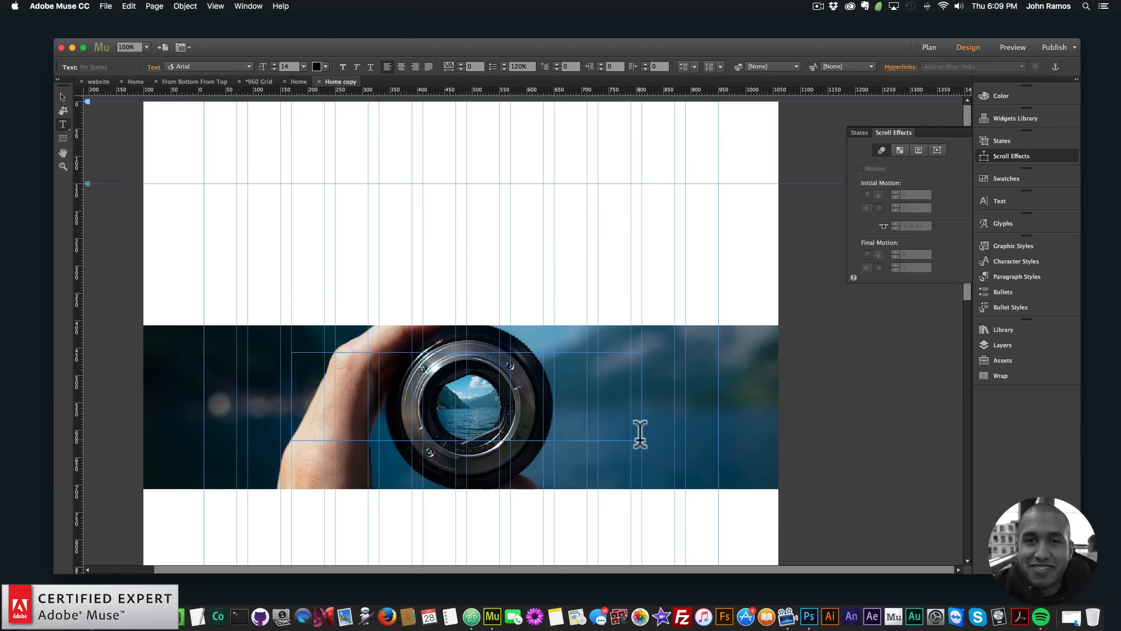
# - Enter MUSE FOR YOU in the empty text frame on the Home copy page and format it in DEVIOUS at size 120
pyautogui.write('USE FOR YOU')
pyautogui.press('super+a')
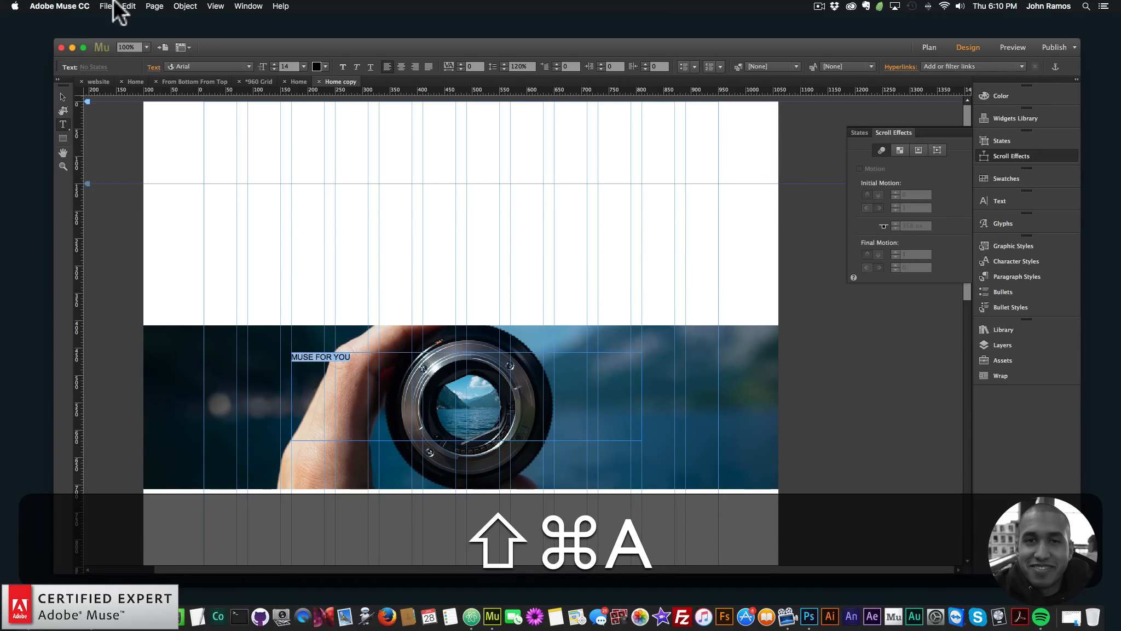
pyautogui.click(203, 64)
pyautogui.scroll(3, 213, 132)
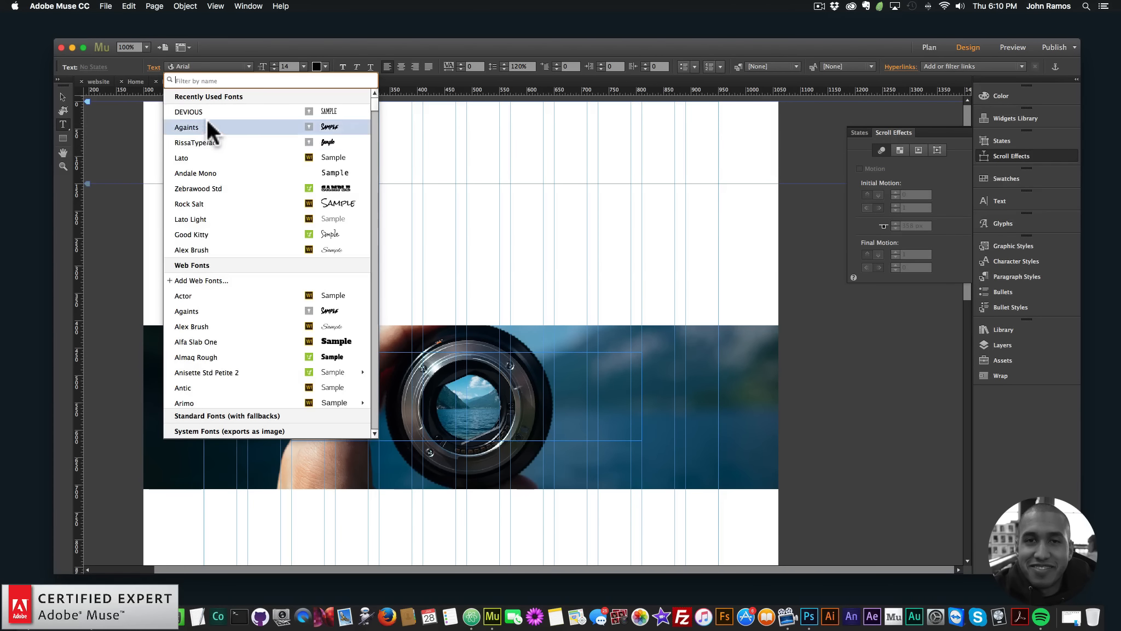
pyautogui.click(243, 108)
pyautogui.click(303, 65)
pyautogui.click(302, 64)
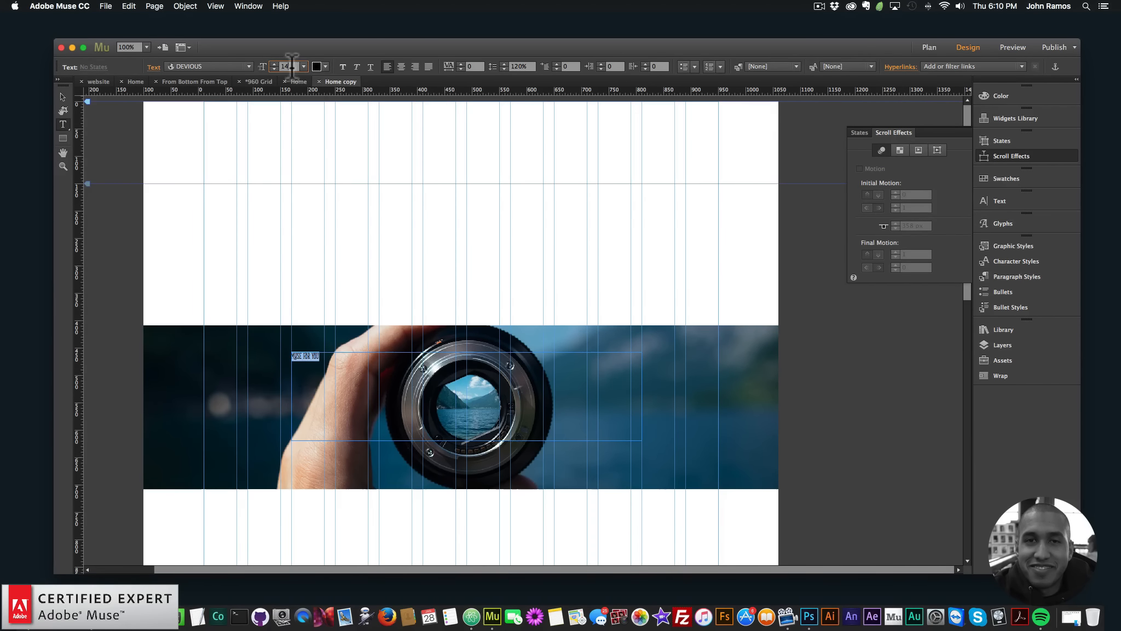
pyautogui.write('120')
pyautogui.press('Return')
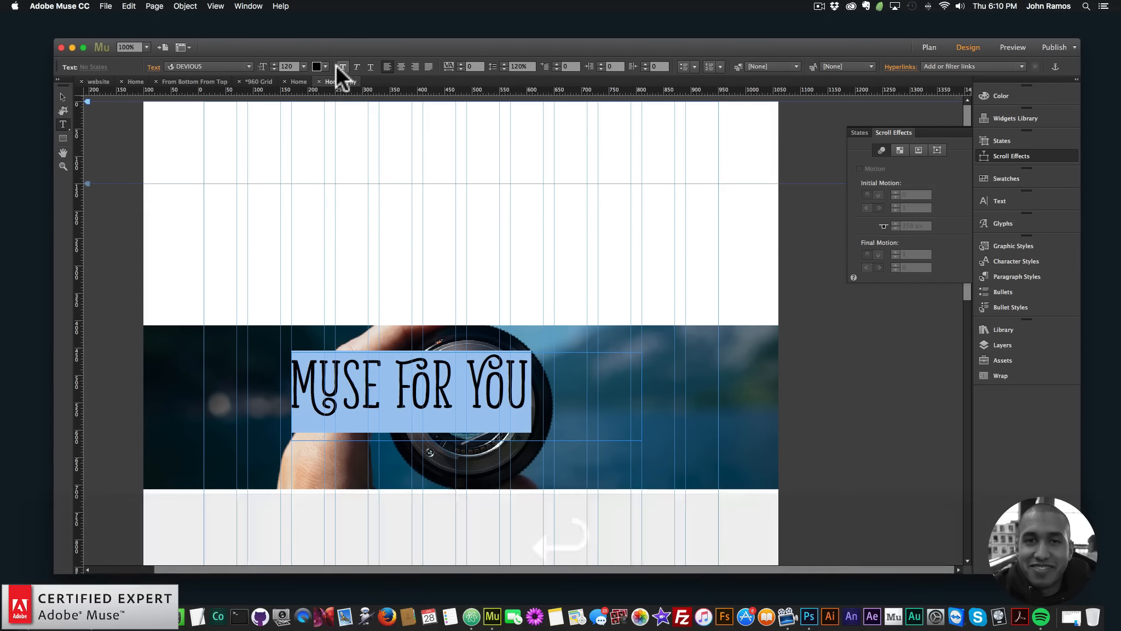
# - Make the Home copy page's heading text white and centre-aligned, and select its text frame
pyautogui.click(325, 66)
pyautogui.click(461, 81)
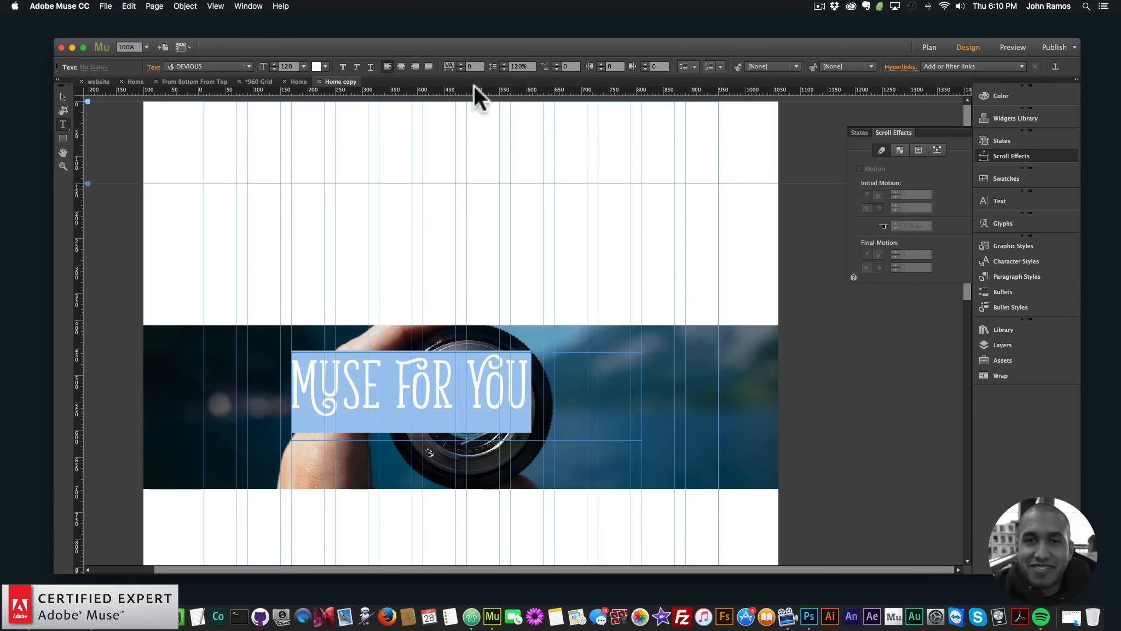
pyautogui.click(402, 66)
pyautogui.click(63, 97)
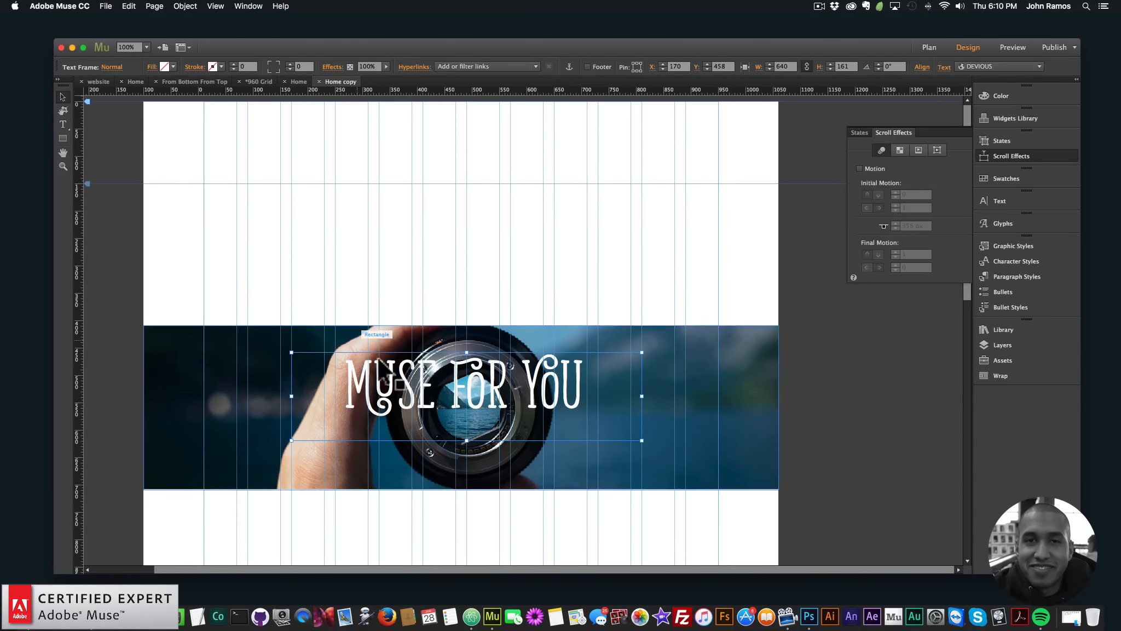
# - Shorten the heading's text frame to about 149 px high and centre it horizontally on the banner at about Y 505
pyautogui.moveTo(468, 441)
pyautogui.mouseDown()
pyautogui.moveTo(469, 424)
pyautogui.moveTo(469, 435)
pyautogui.mouseUp()
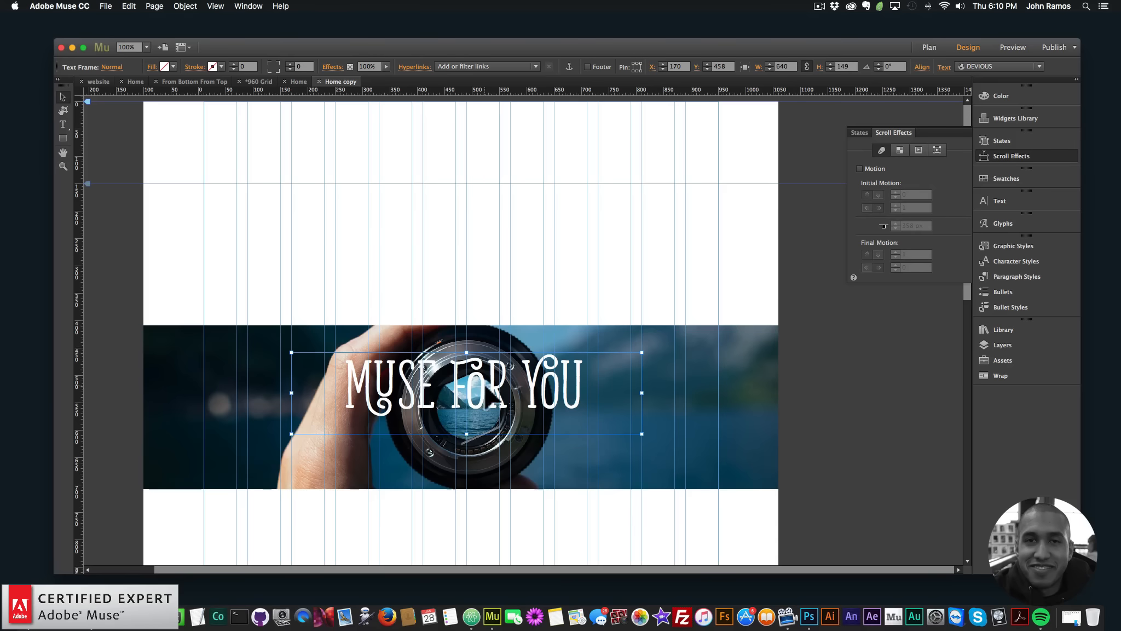
pyautogui.moveTo(486, 385); pyautogui.dragTo(498, 413)
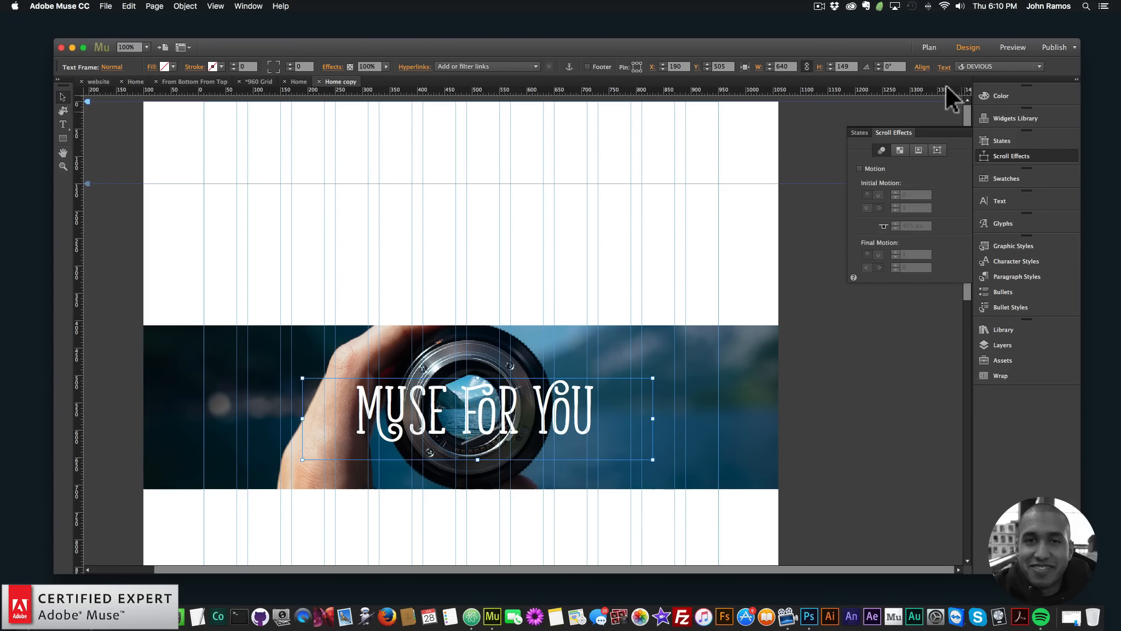
pyautogui.click(925, 65)
pyautogui.click(945, 104)
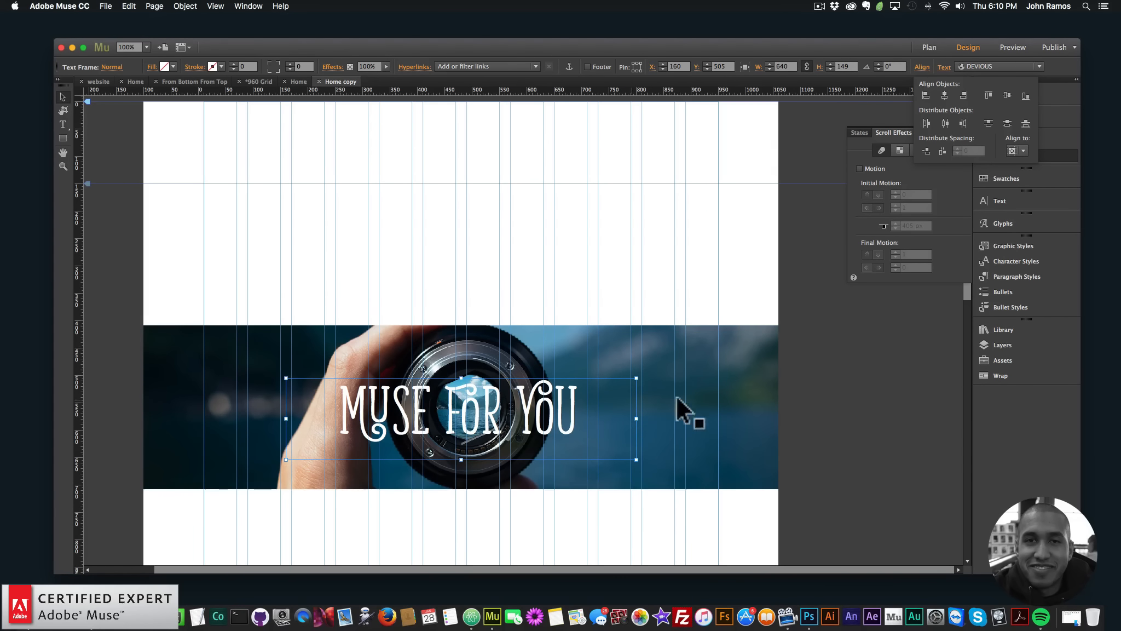
# - Move the heading's text frame up to about Y 485 and deselect it
pyautogui.moveTo(491, 413); pyautogui.dragTo(489, 406)
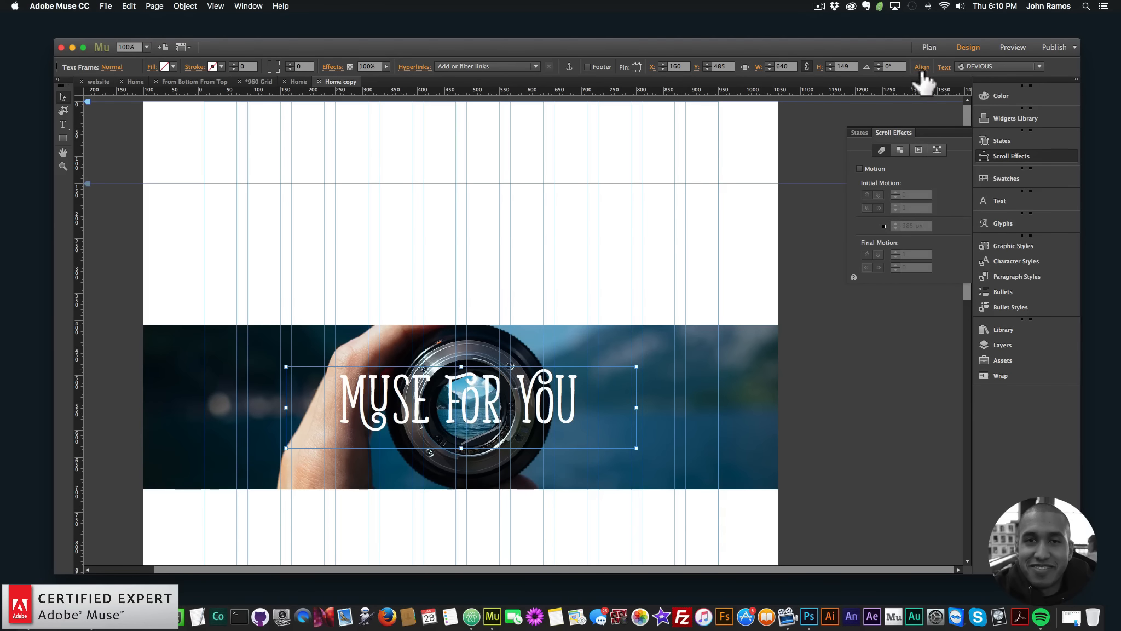
pyautogui.click(923, 67)
pyautogui.click(1022, 150)
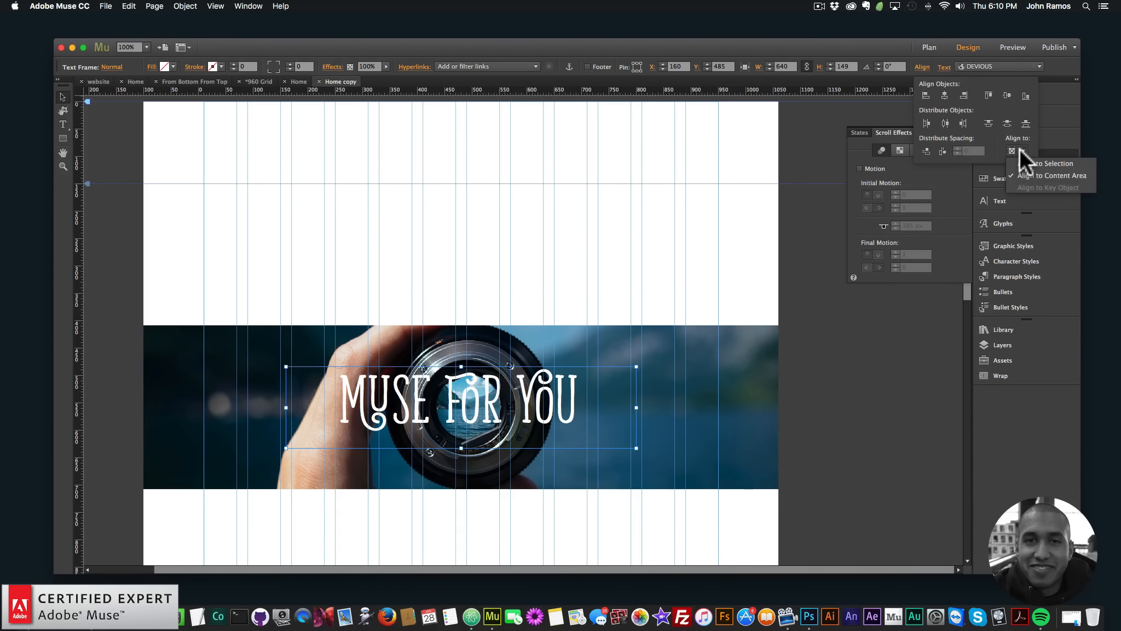
pyautogui.click(528, 353)
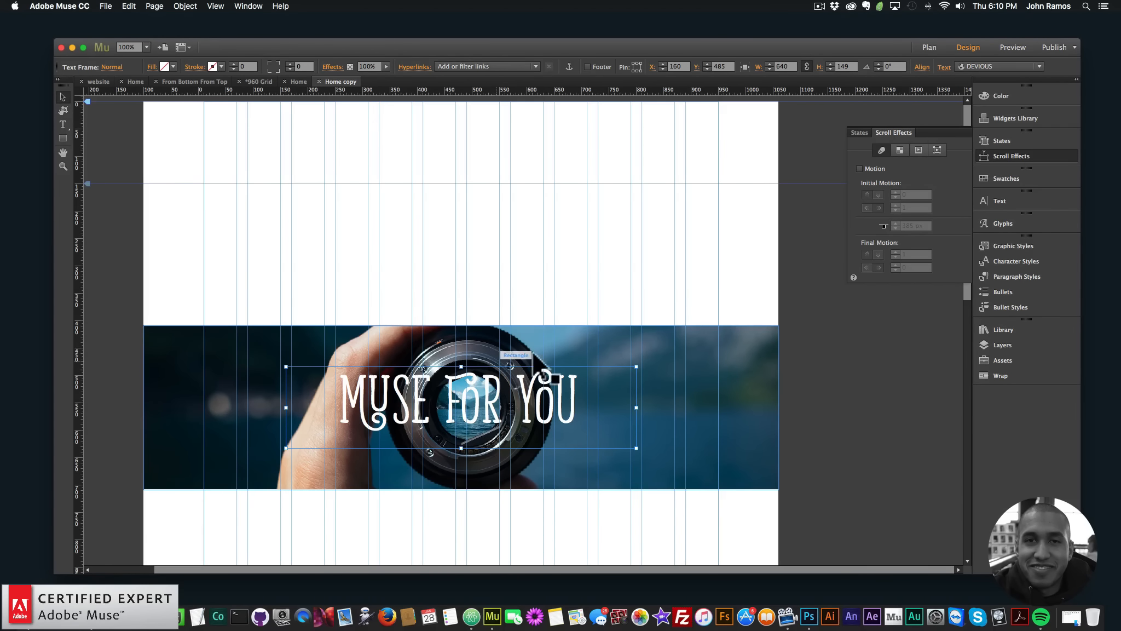
pyautogui.click(884, 383)
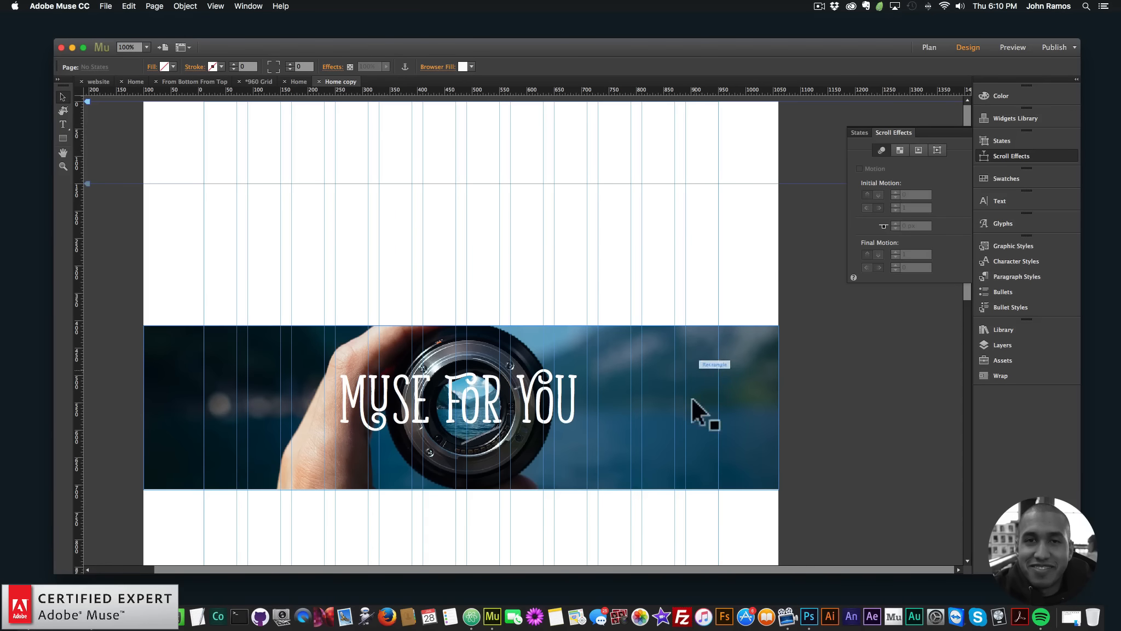
# - Enable scroll motion for the lens banner's image fill, with the initial and final vertical speeds set to 0
pyautogui.click(728, 393)
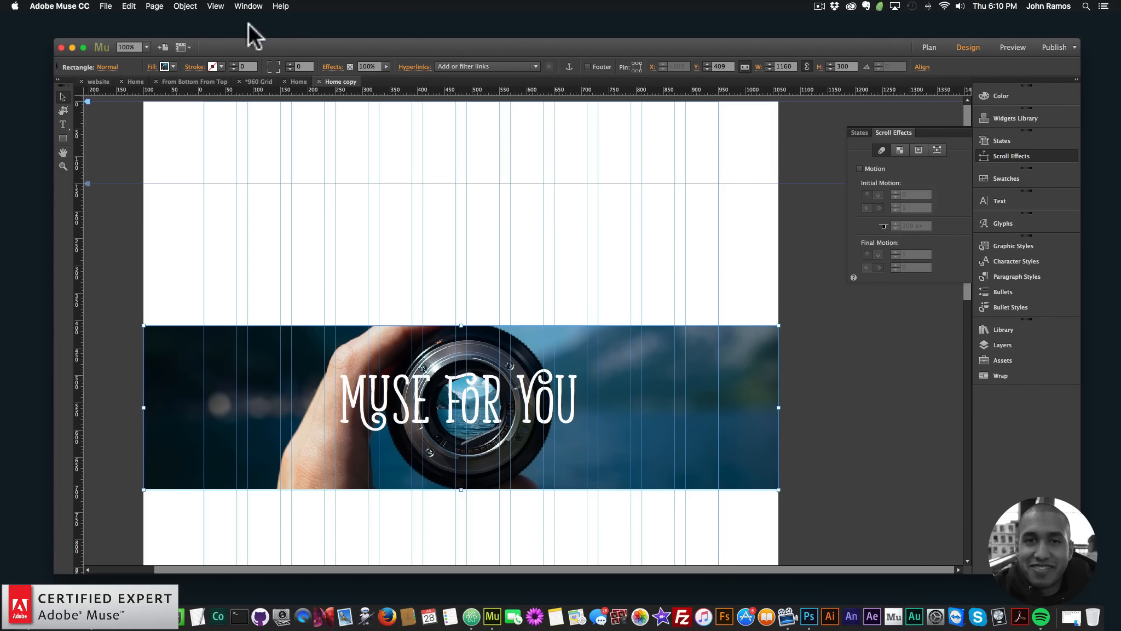
pyautogui.click(164, 66)
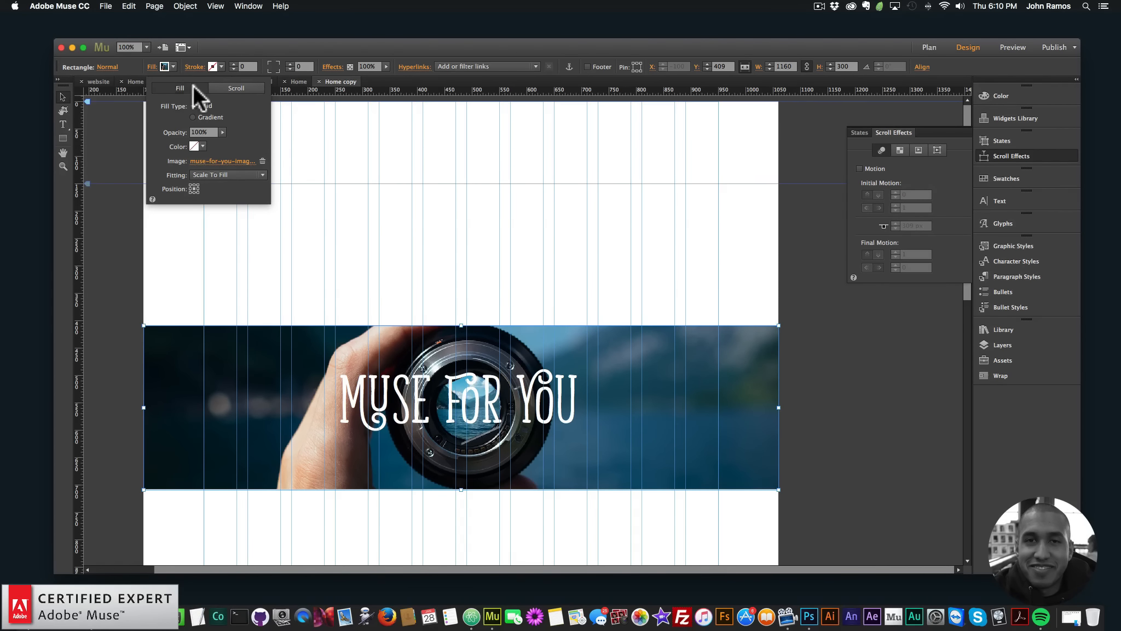
pyautogui.click(241, 86)
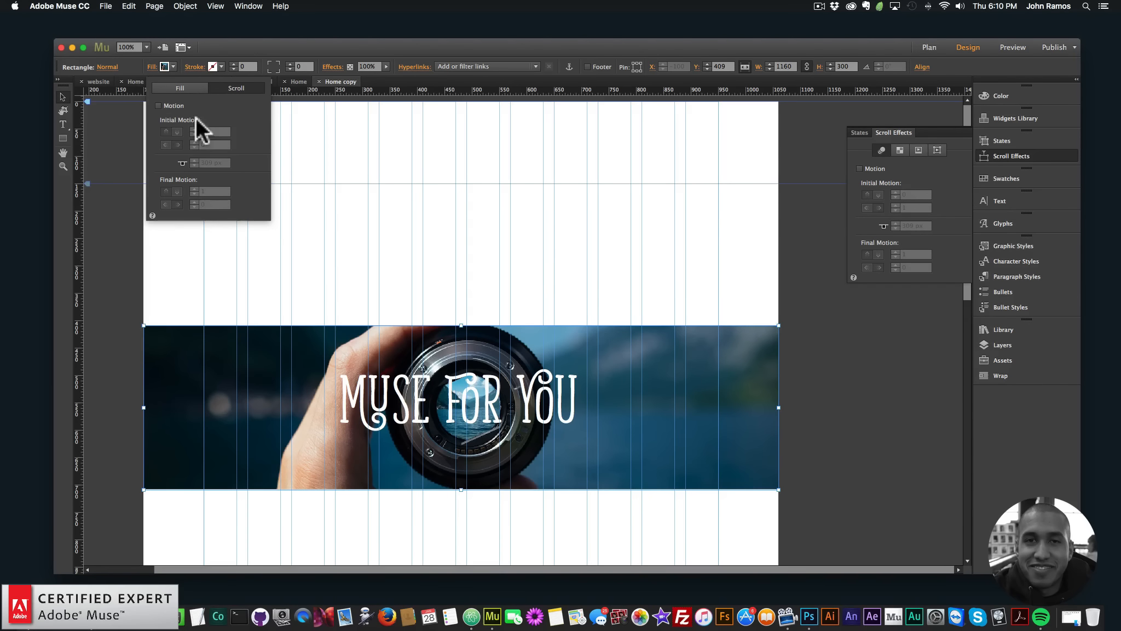
pyautogui.click(158, 105)
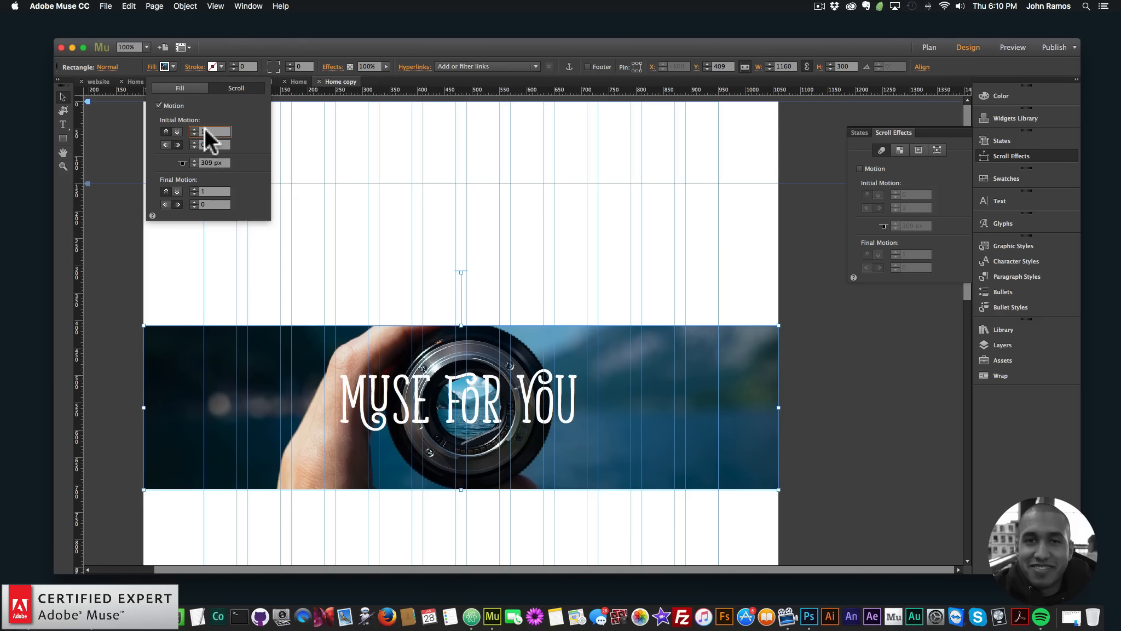
pyautogui.write('0')
pyautogui.press('Return')
pyautogui.click(224, 191)
pyautogui.write('0')
pyautogui.press('Return')
pyautogui.click(372, 257)
pyautogui.click(213, 145)
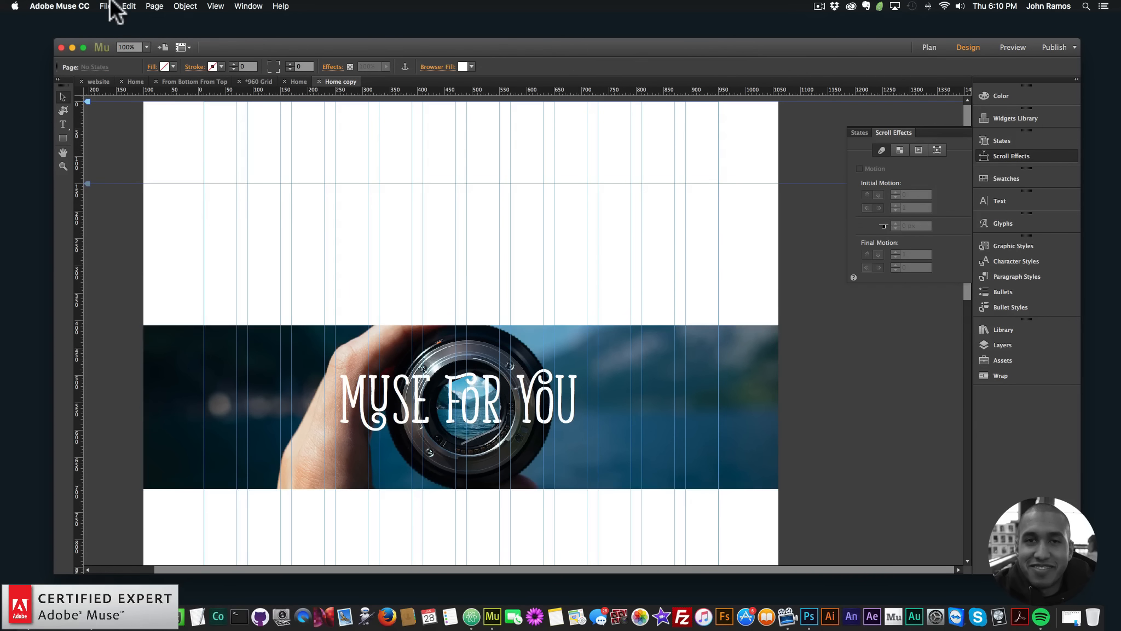
# - Preview the page in the browser and examine how the banner image and heading move while scrolling
pyautogui.click(105, 6)
pyautogui.click(143, 180)
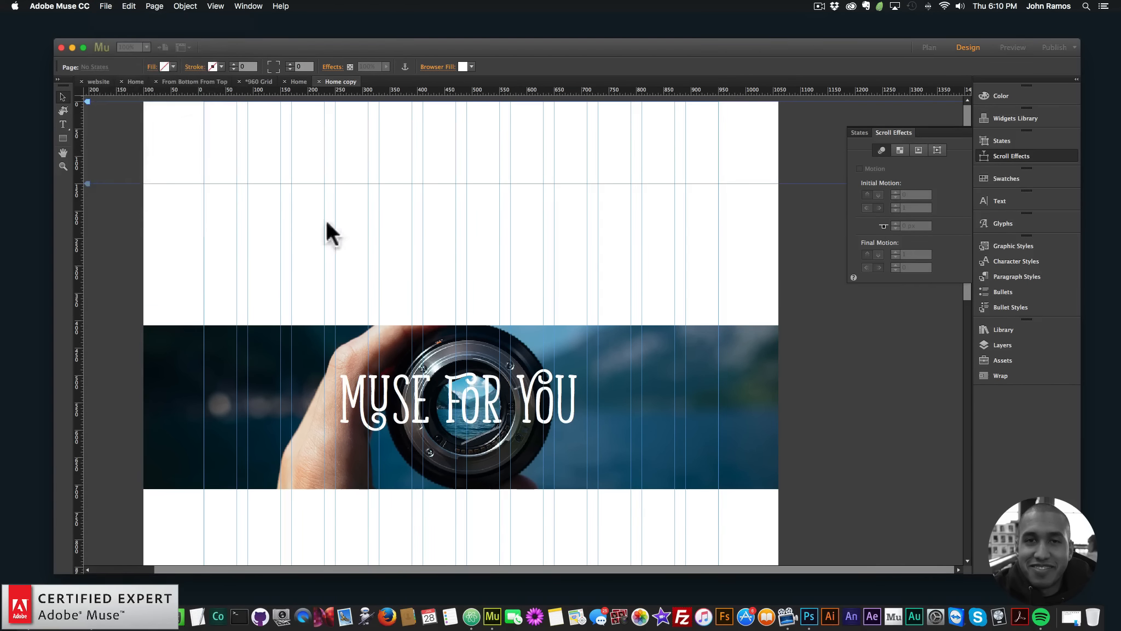
pyautogui.scroll(-5, 484, 323)
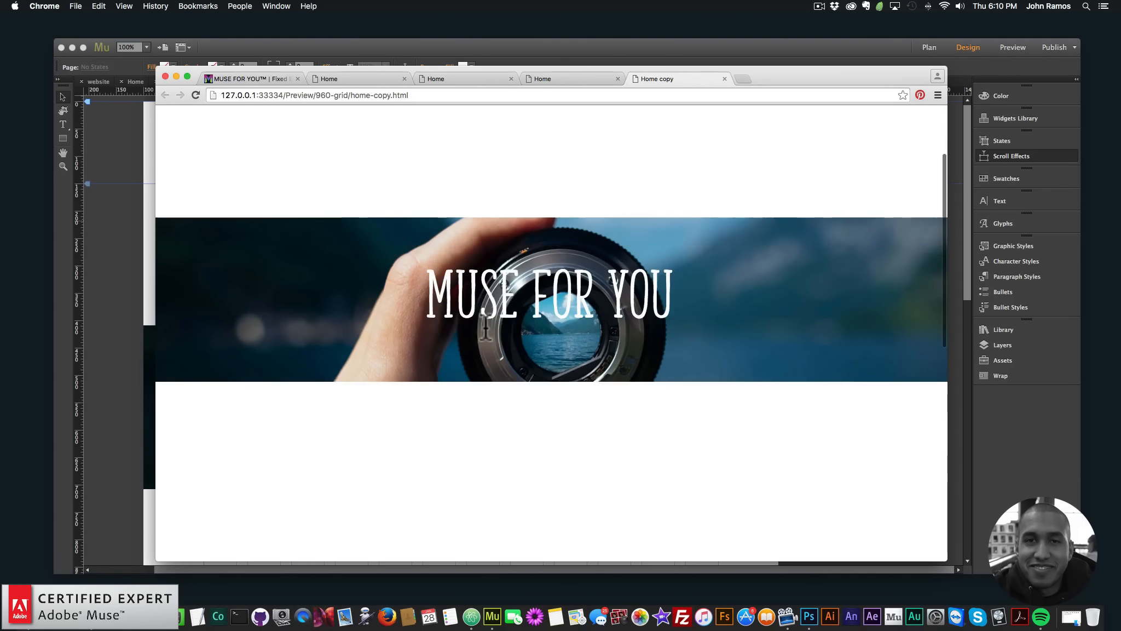
pyautogui.scroll(-5, 484, 326)
pyautogui.scroll(8, 482, 320)
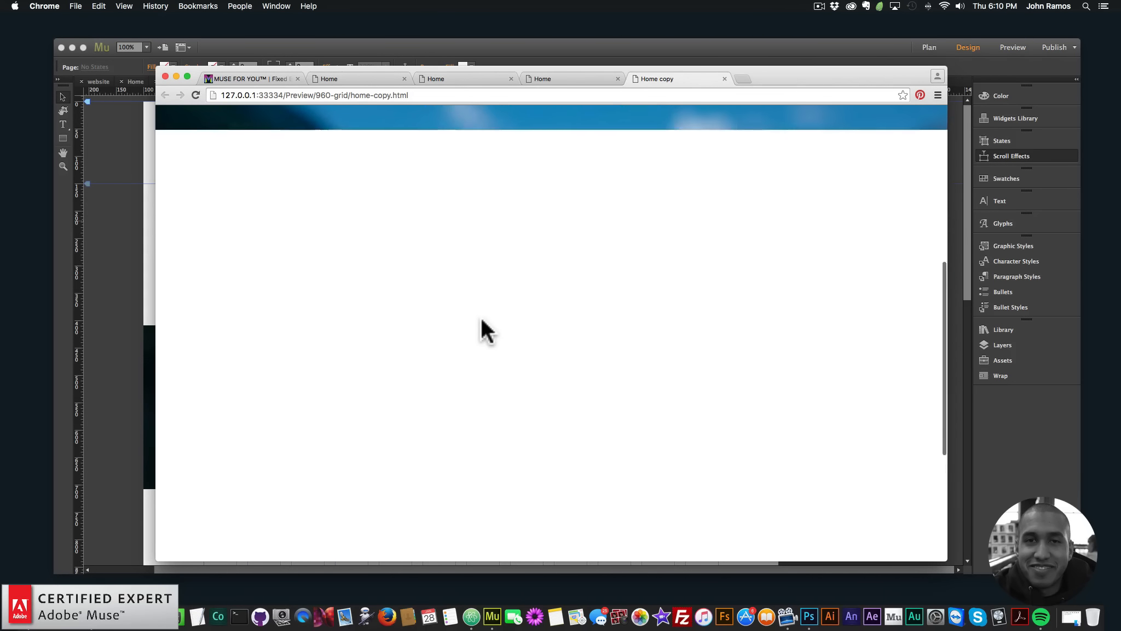
pyautogui.scroll(-5, 481, 318)
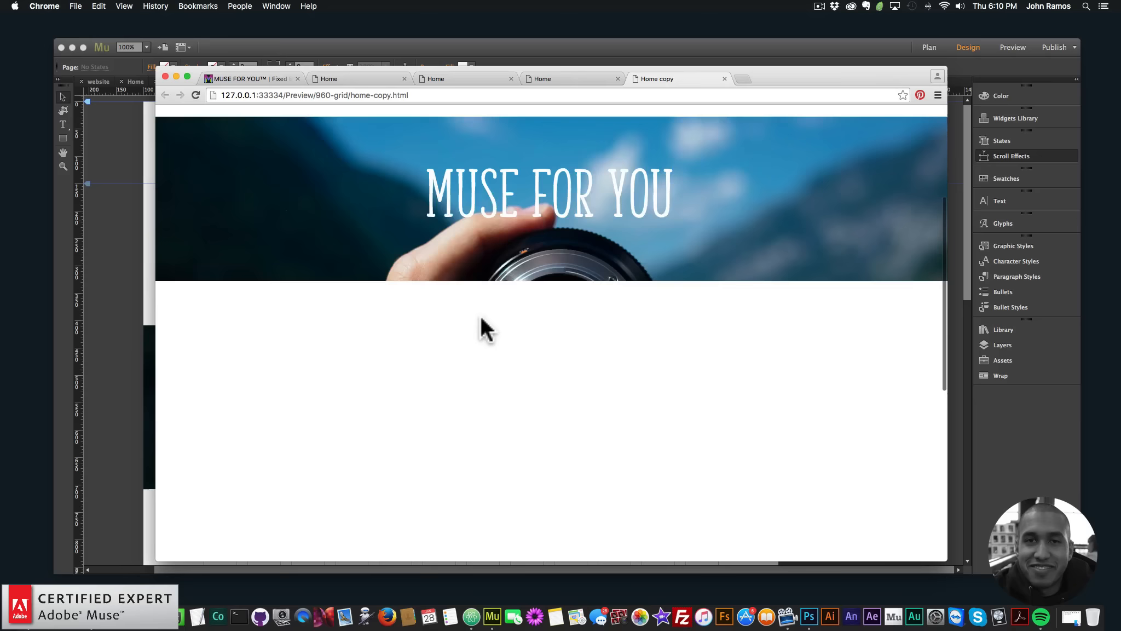
pyautogui.scroll(2, 480, 320)
pyautogui.scroll(-2, 602, 273)
pyautogui.scroll(5, 690, 263)
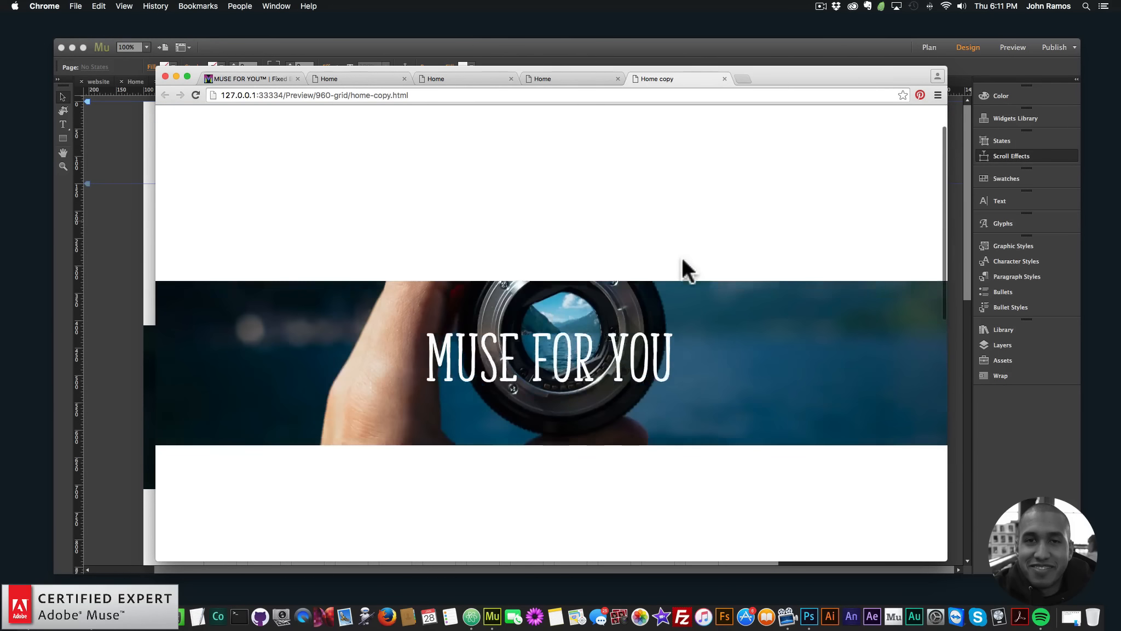
pyautogui.scroll(-3, 679, 269)
pyautogui.scroll(2, 766, 282)
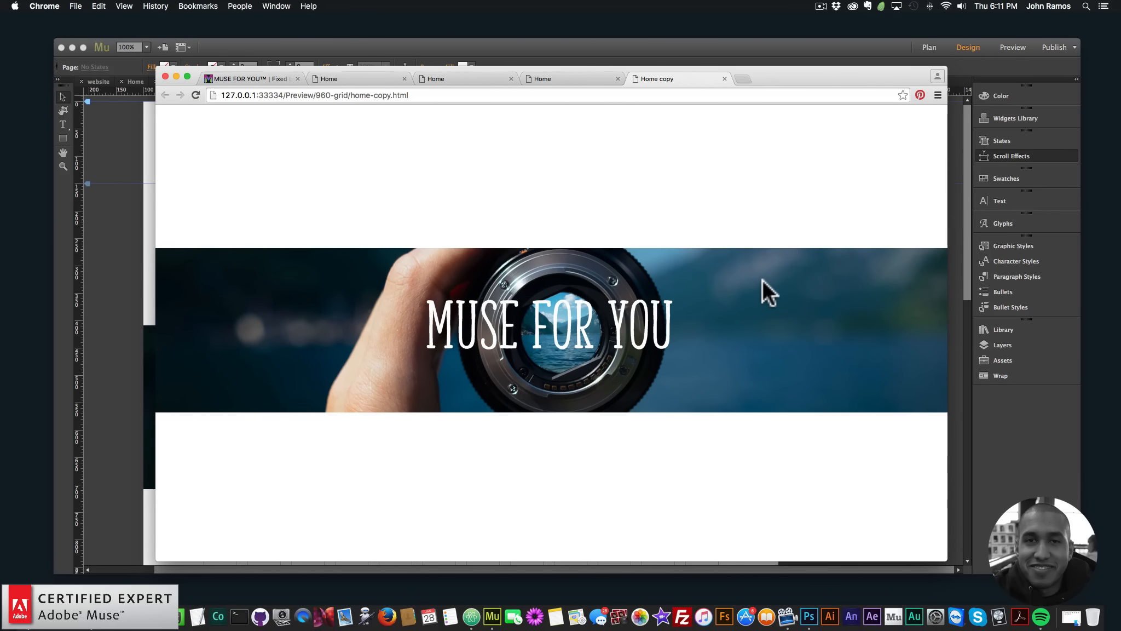
pyautogui.scroll(1, 711, 340)
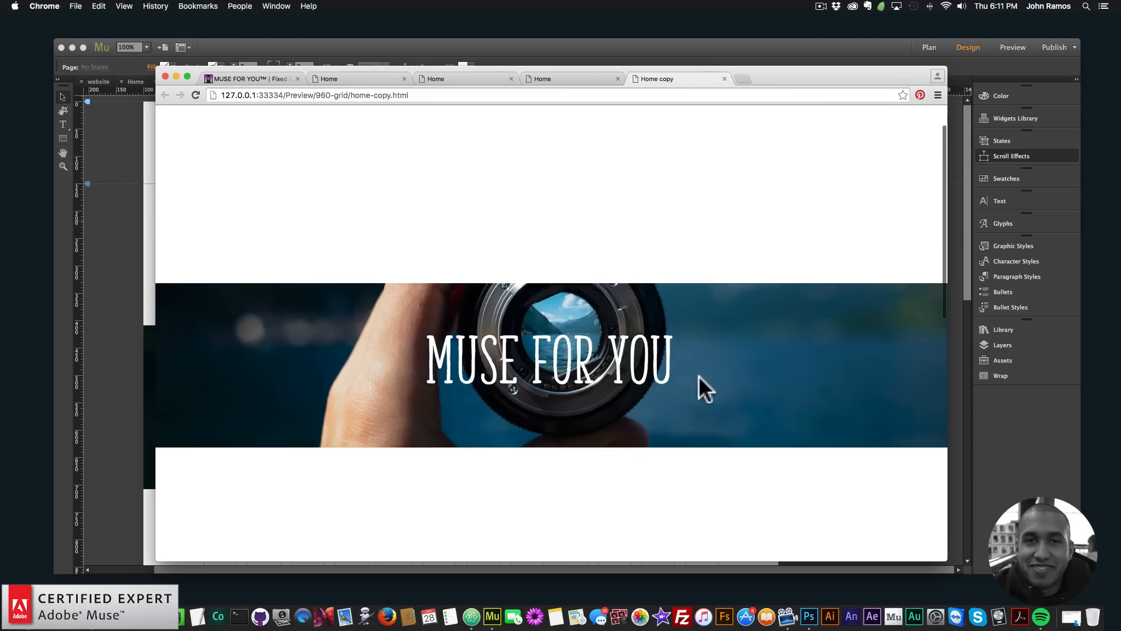
pyautogui.scroll(-3, 673, 367)
pyautogui.scroll(-3, 668, 334)
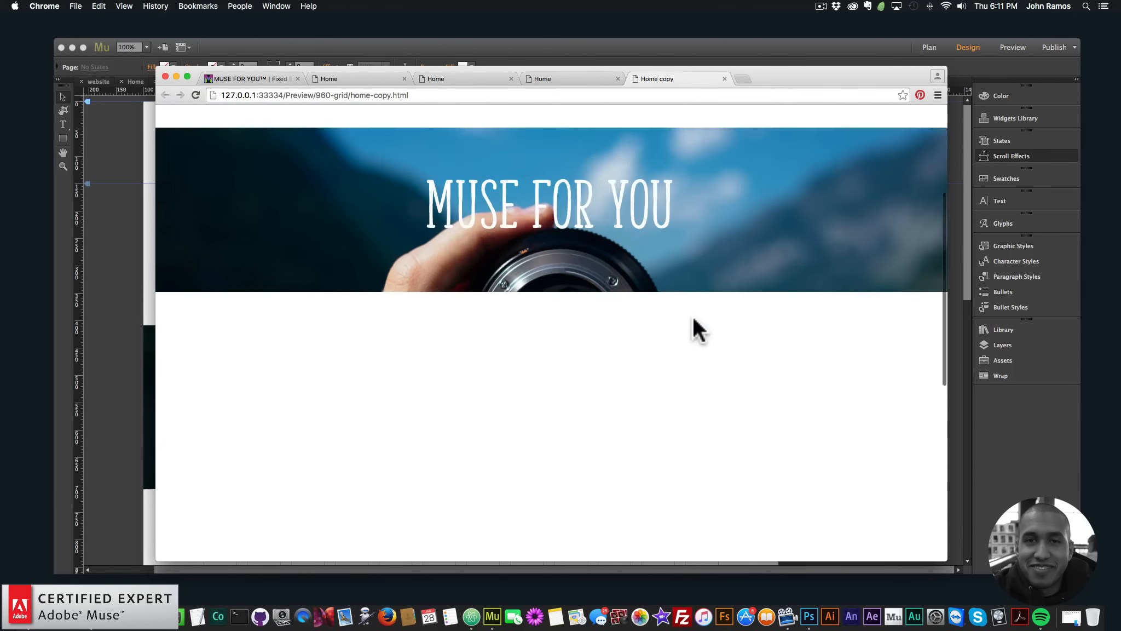
# - Switch back to Adobe Muse and enable scroll motion on the lens banner rectangle with a final vertical speed of 0
pyautogui.press('super+Tab')
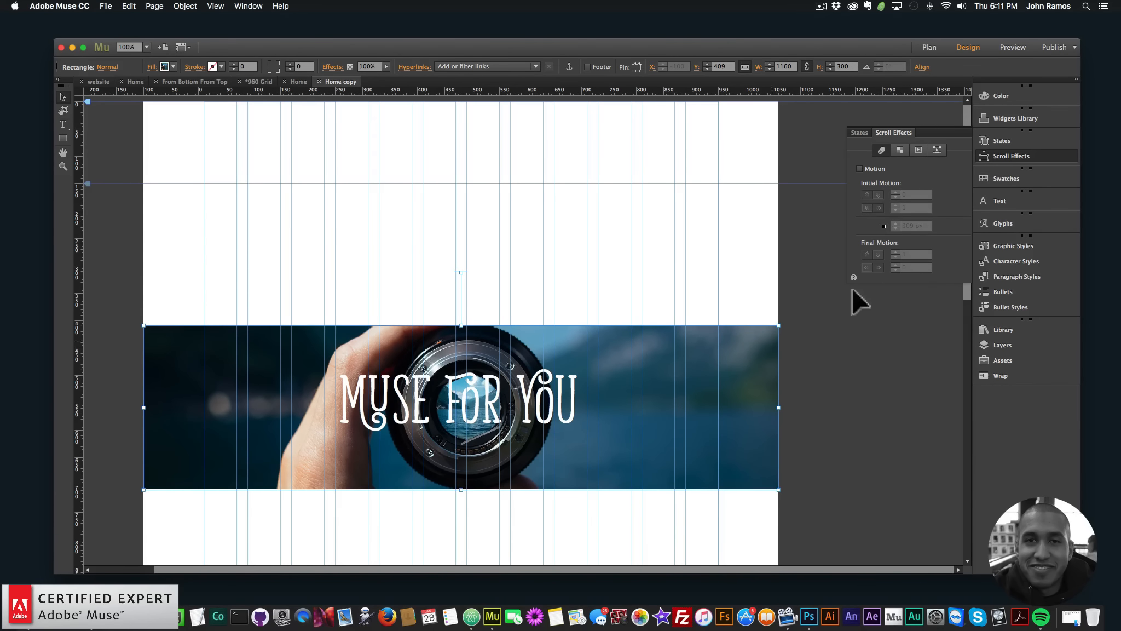
pyautogui.click(859, 168)
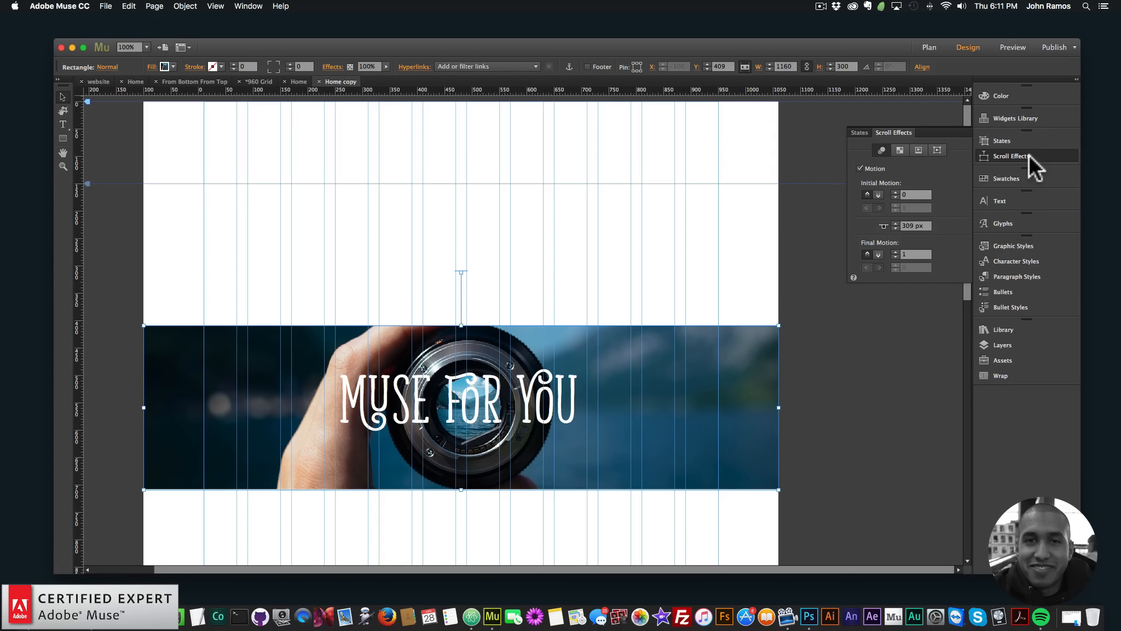
pyautogui.click(153, 70)
pyautogui.click(240, 89)
pyautogui.moveTo(907, 252); pyautogui.dragTo(873, 250)
pyautogui.write('0')
pyautogui.press('Return')
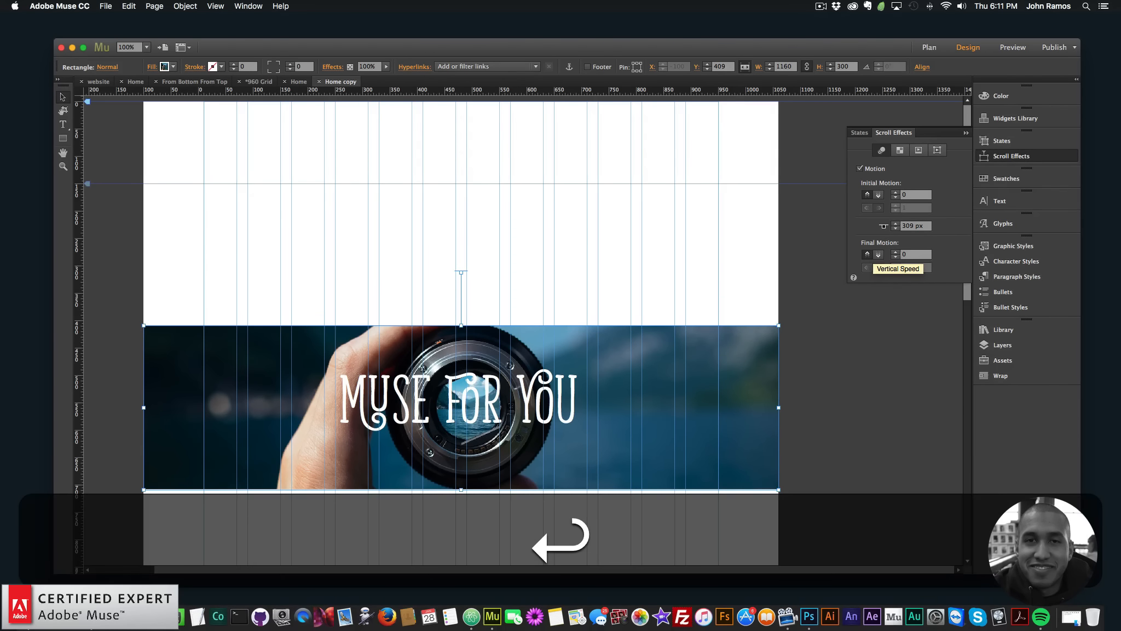
# - Set the banner rectangle's initial vertical speed to 1 and move its motion key position to the banner's top edge
pyautogui.moveTo(910, 192); pyautogui.dragTo(860, 187)
pyautogui.write('1')
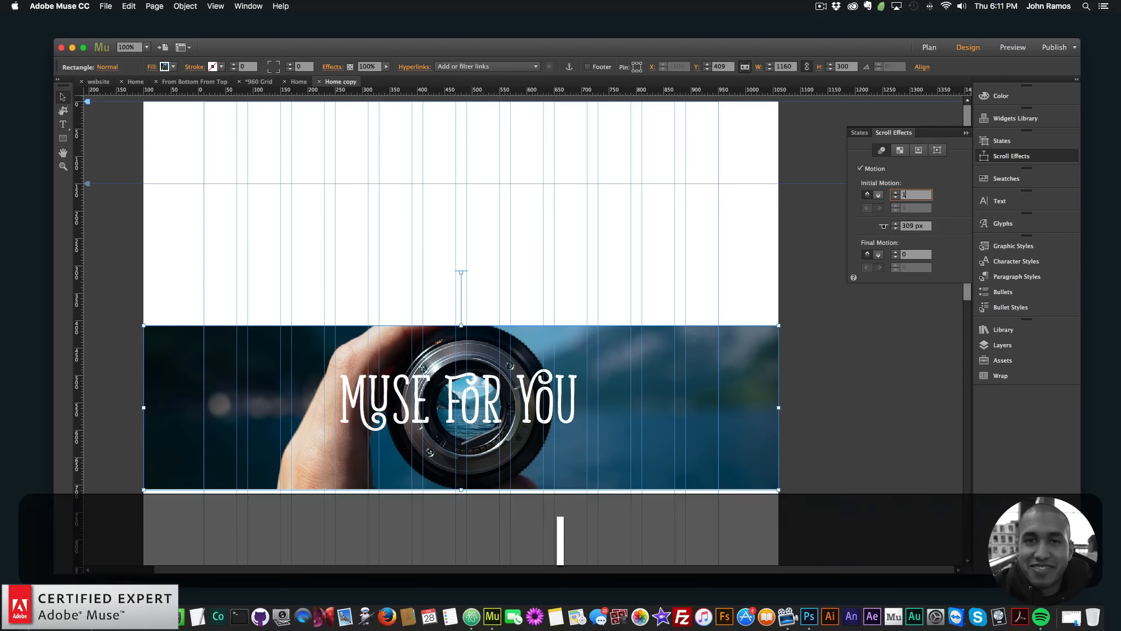
pyautogui.press('Return')
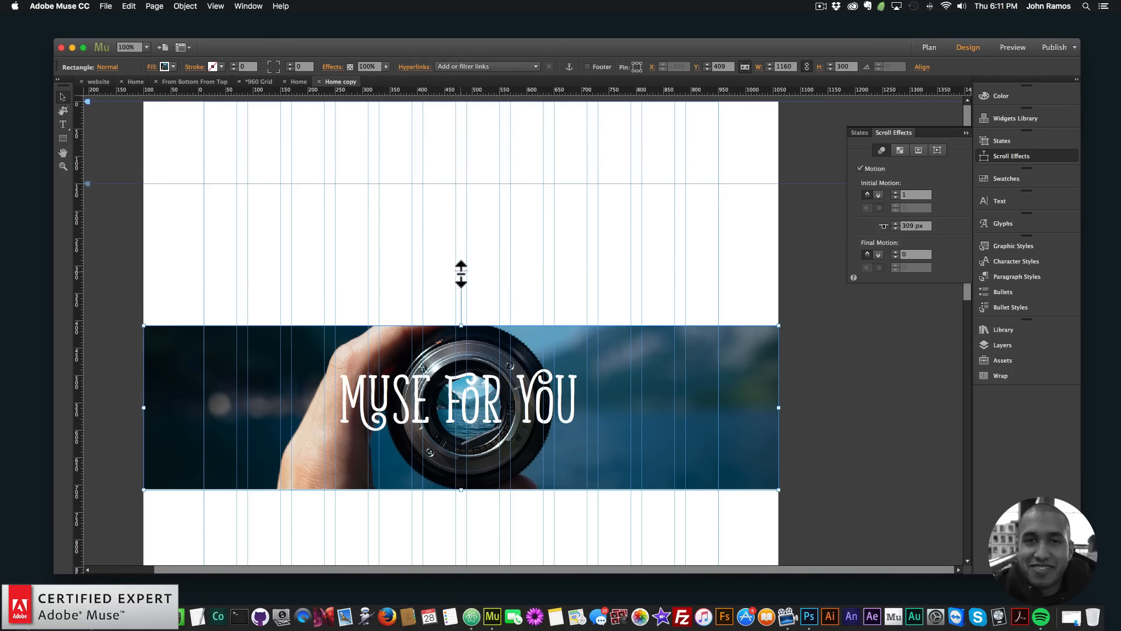
pyautogui.moveTo(461, 274); pyautogui.dragTo(463, 326)
# - Enable scroll motion on the MUSE FOR YOU text frame with an initial vertical speed of 1 and horizontal speed of 0
pyautogui.click(470, 408)
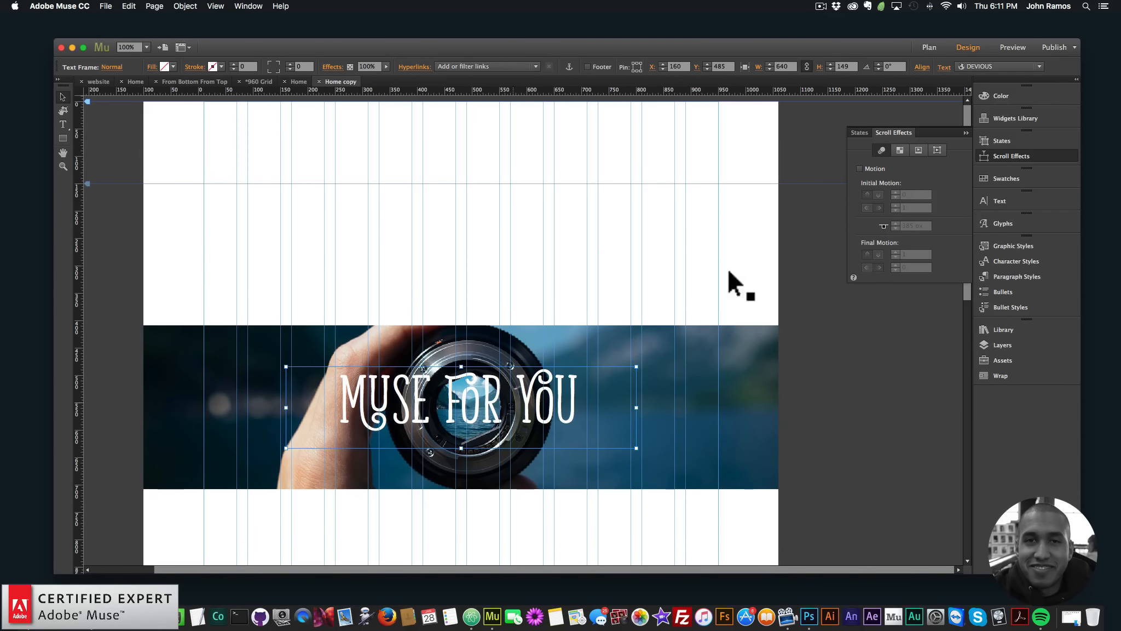
pyautogui.click(860, 168)
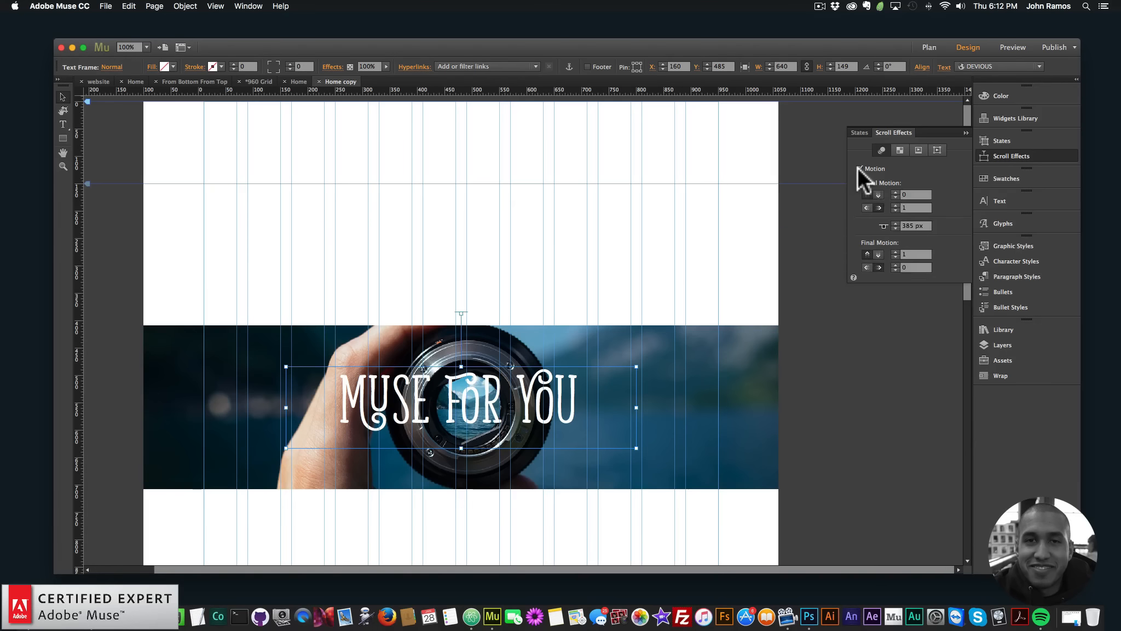
pyautogui.click(906, 193)
pyautogui.press('Return')
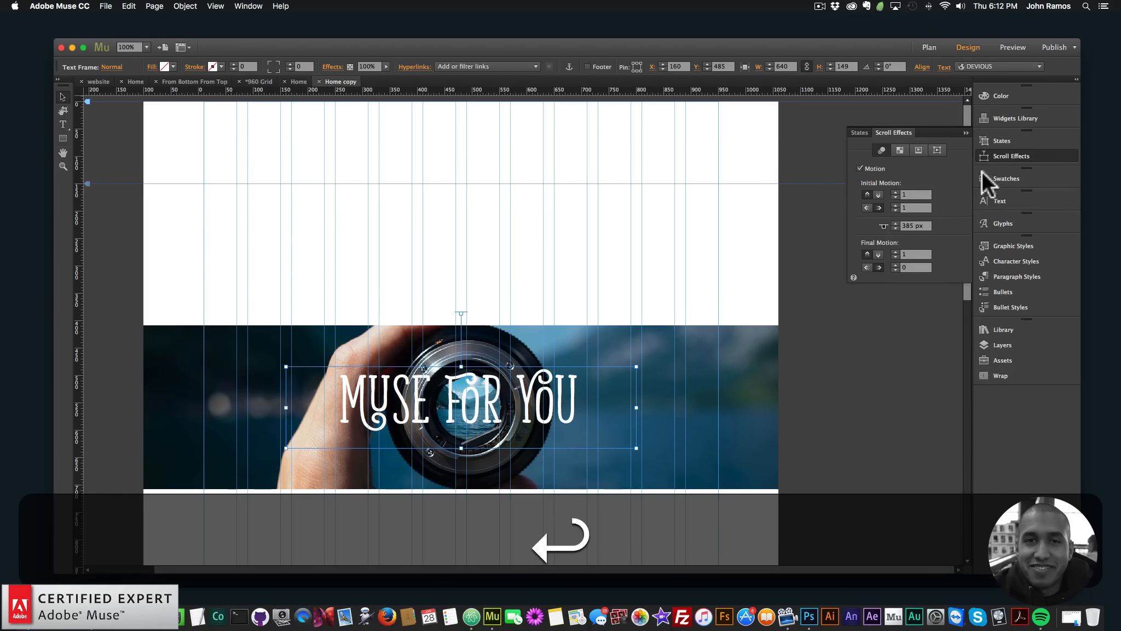
pyautogui.moveTo(922, 205); pyautogui.dragTo(858, 201)
pyautogui.write('0')
pyautogui.press('Return')
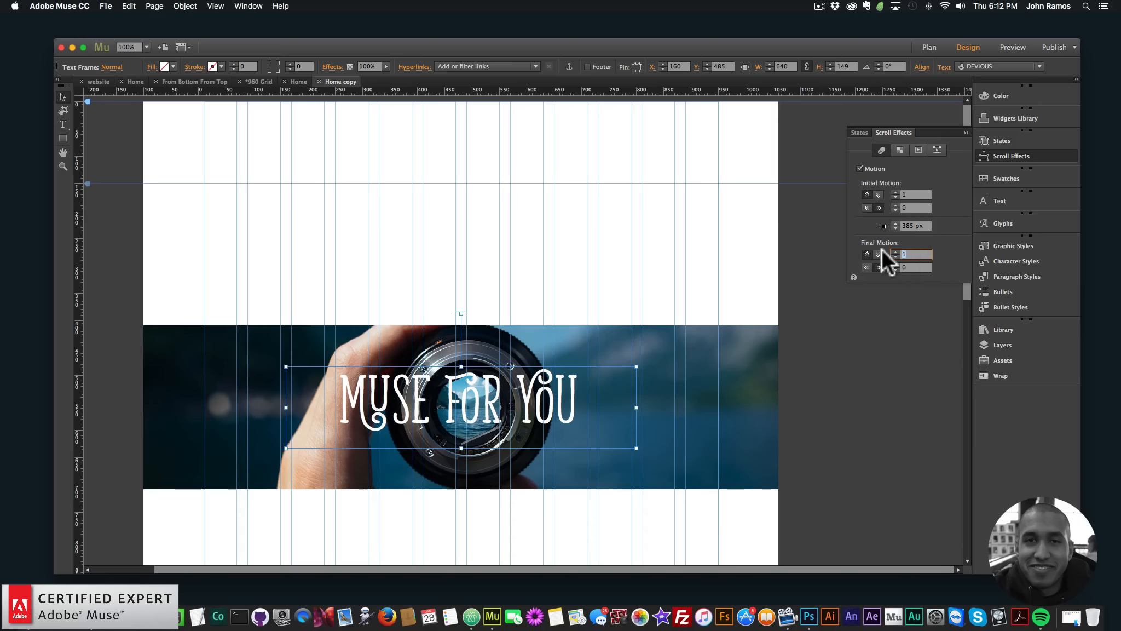
# - Set the heading's final vertical speed to 0 and move its motion key position to 409 px at the banner's top edge
pyautogui.write('0')
pyautogui.press('Return')
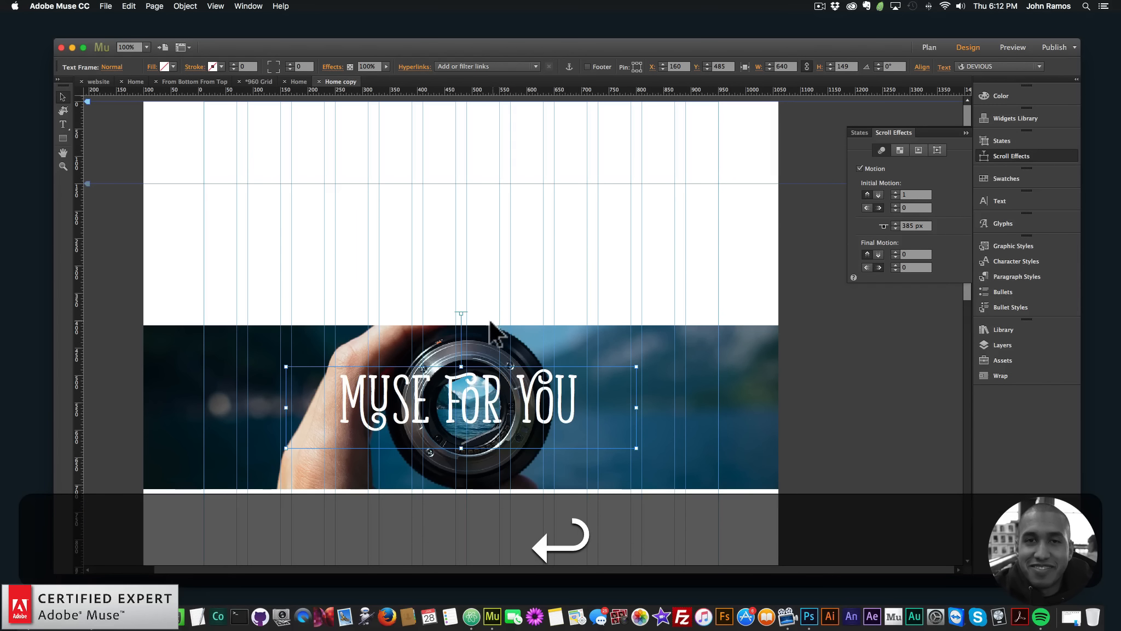
pyautogui.moveTo(462, 313); pyautogui.dragTo(463, 327)
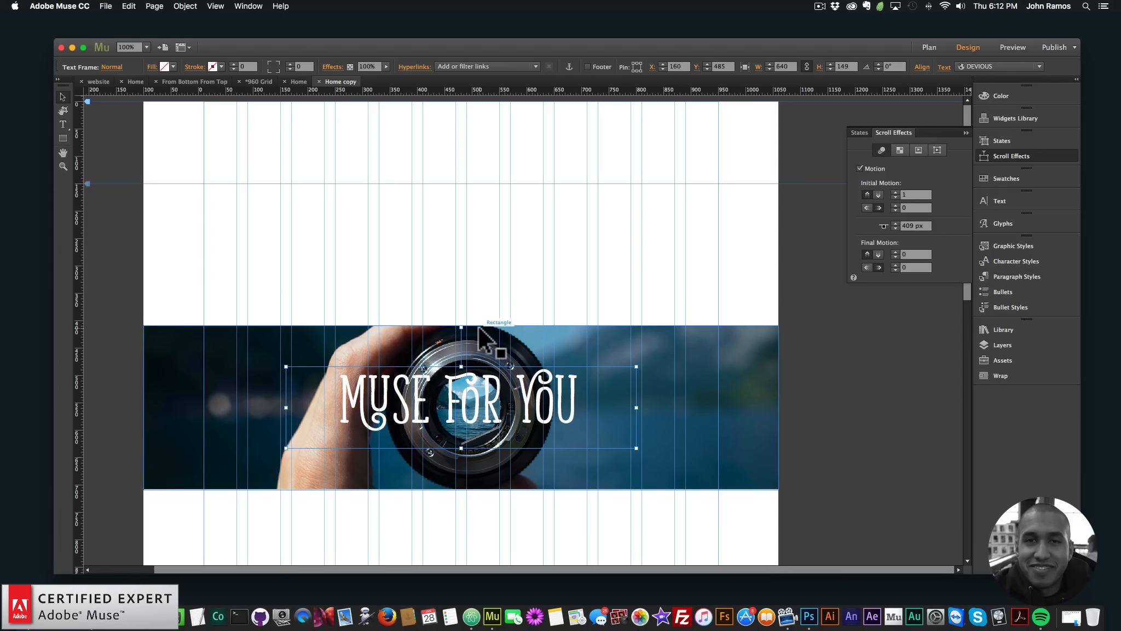
# - Preview the updated page in the browser and examine the banner and heading's scroll motion
pyautogui.click(425, 213)
pyautogui.click(106, 6)
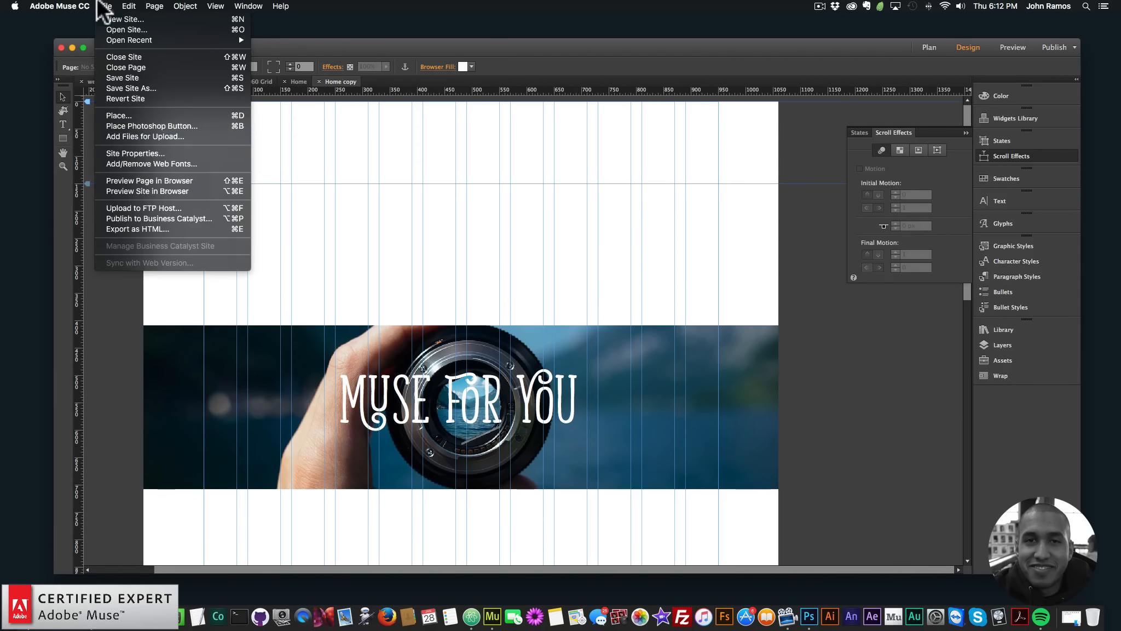
pyautogui.click(146, 180)
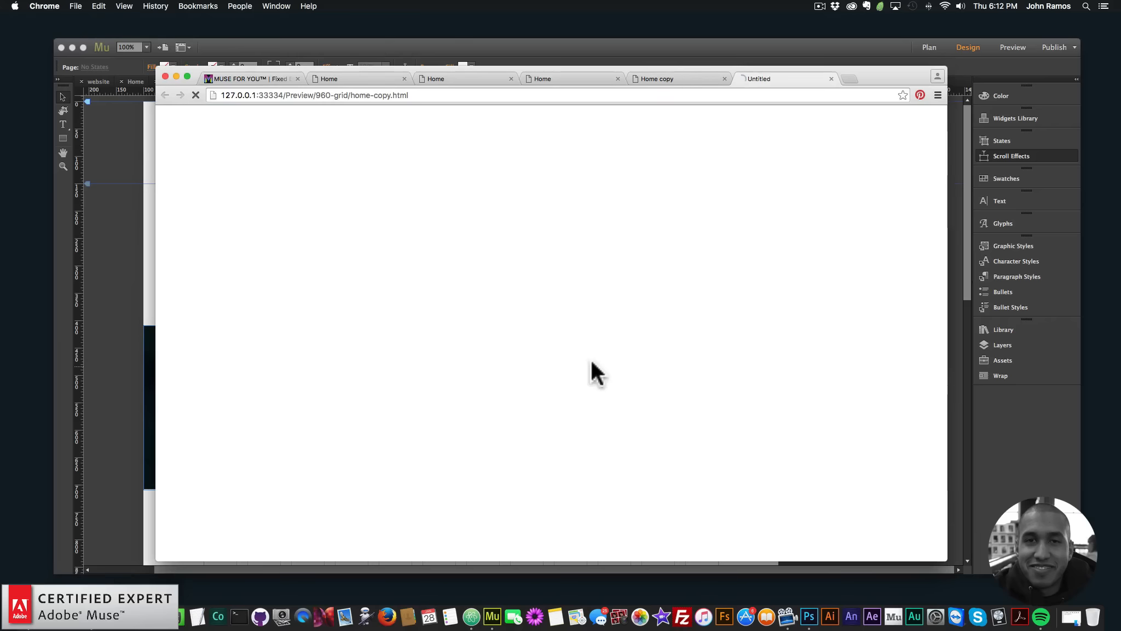
pyautogui.scroll(-3, 613, 368)
pyautogui.scroll(2, 614, 378)
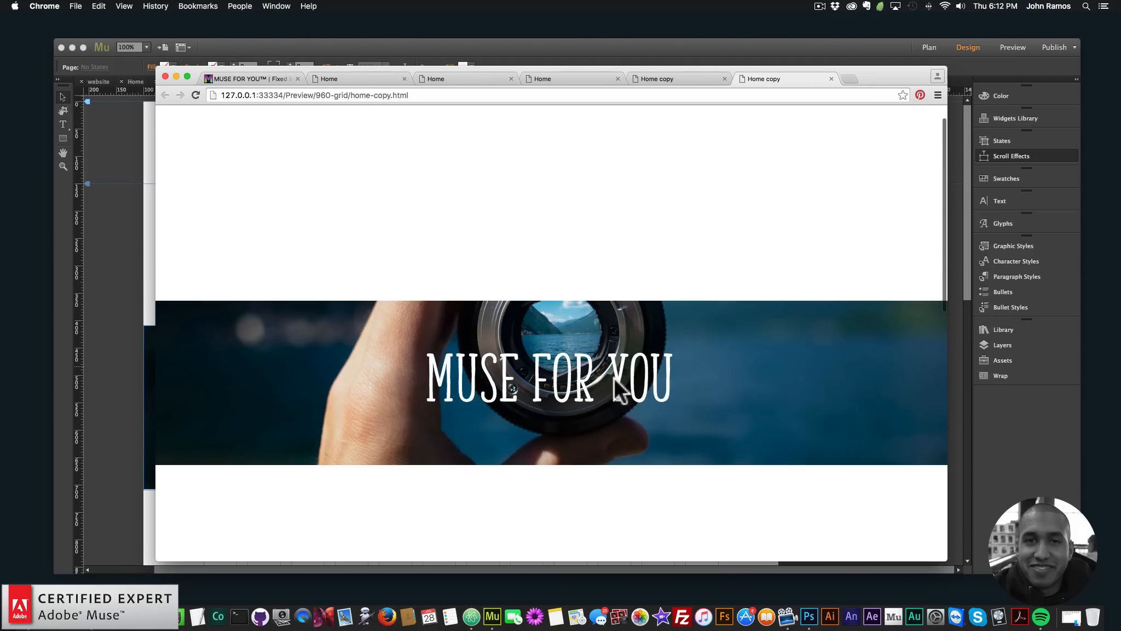
pyautogui.scroll(-5, 685, 382)
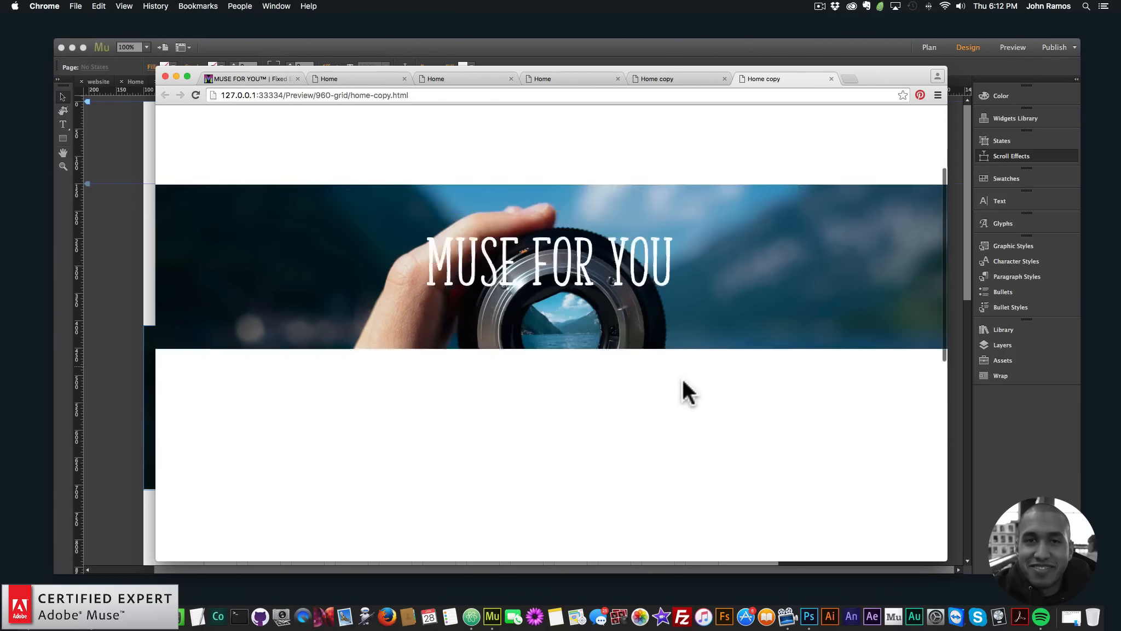
# - Scroll the preview up and down again to check where the banner and heading stop over the fixed background
pyautogui.scroll(-1, 681, 378)
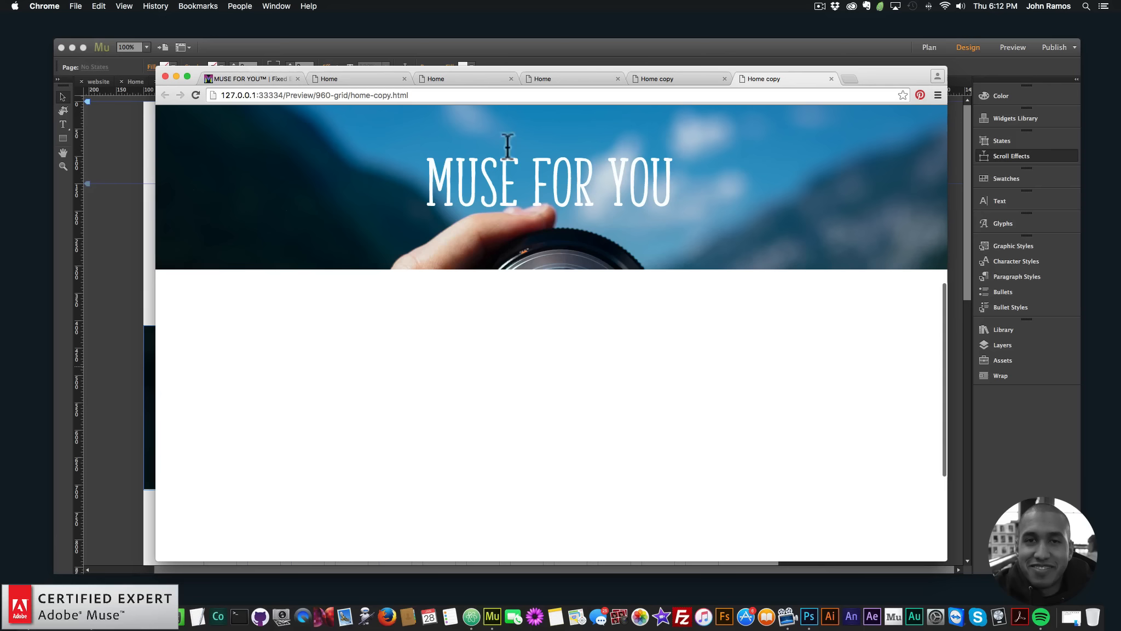
pyautogui.scroll(-1, 626, 325)
pyautogui.scroll(2, 488, 258)
pyautogui.scroll(5, 482, 255)
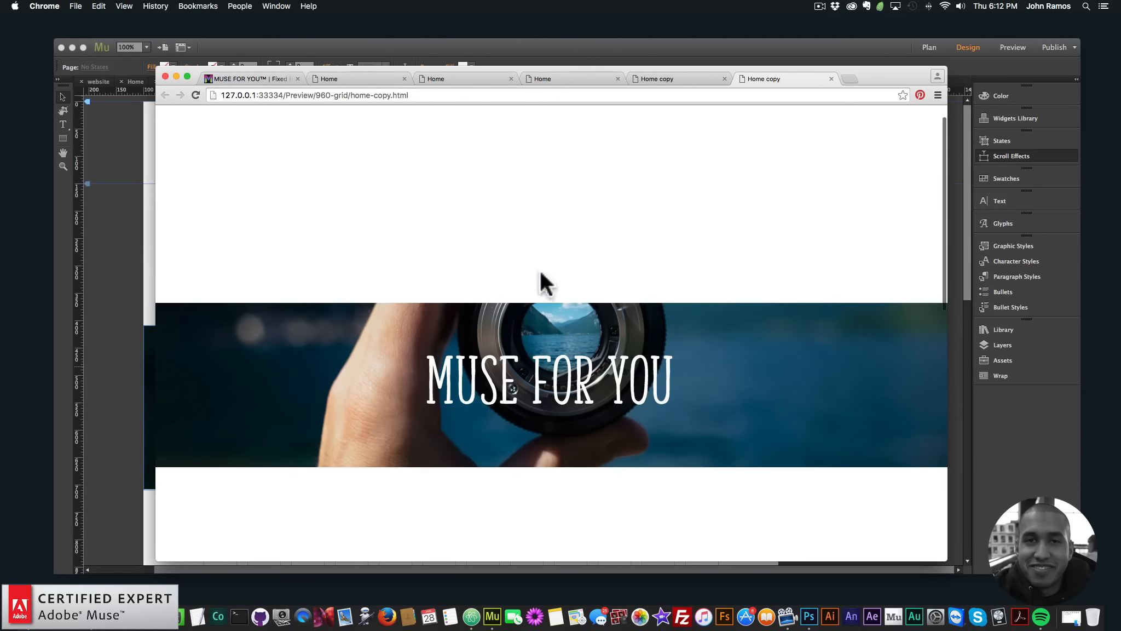
pyautogui.scroll(-5, 540, 281)
pyautogui.scroll(-5, 567, 196)
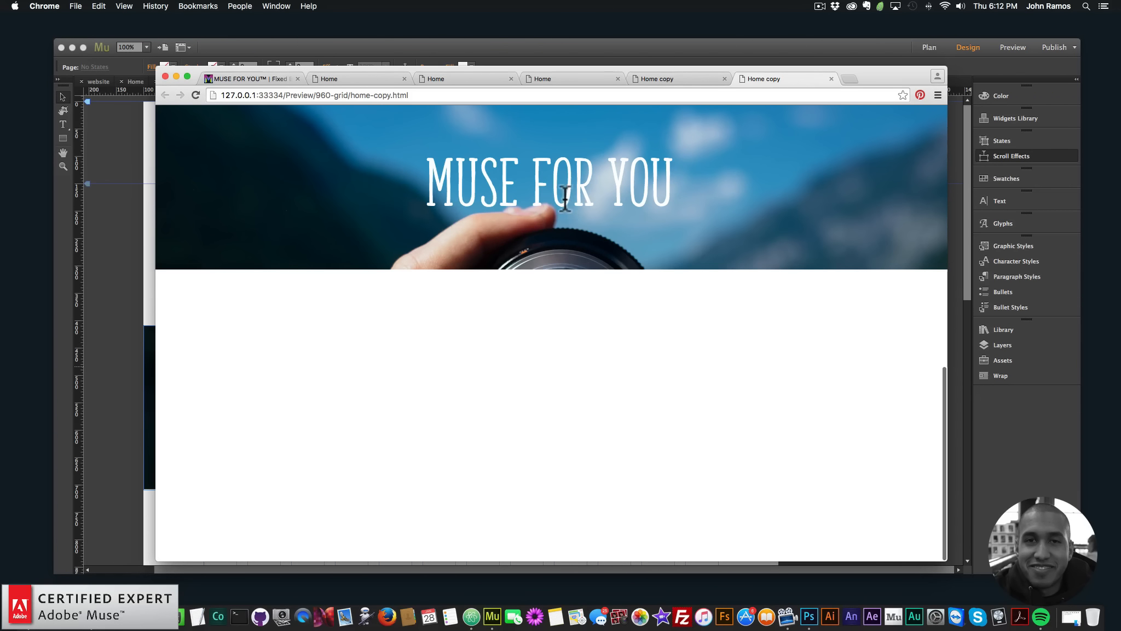
# - Return to Muse and review the scroll motion settings of the heading, the banner and the banner's image fill
pyautogui.click(566, 54)
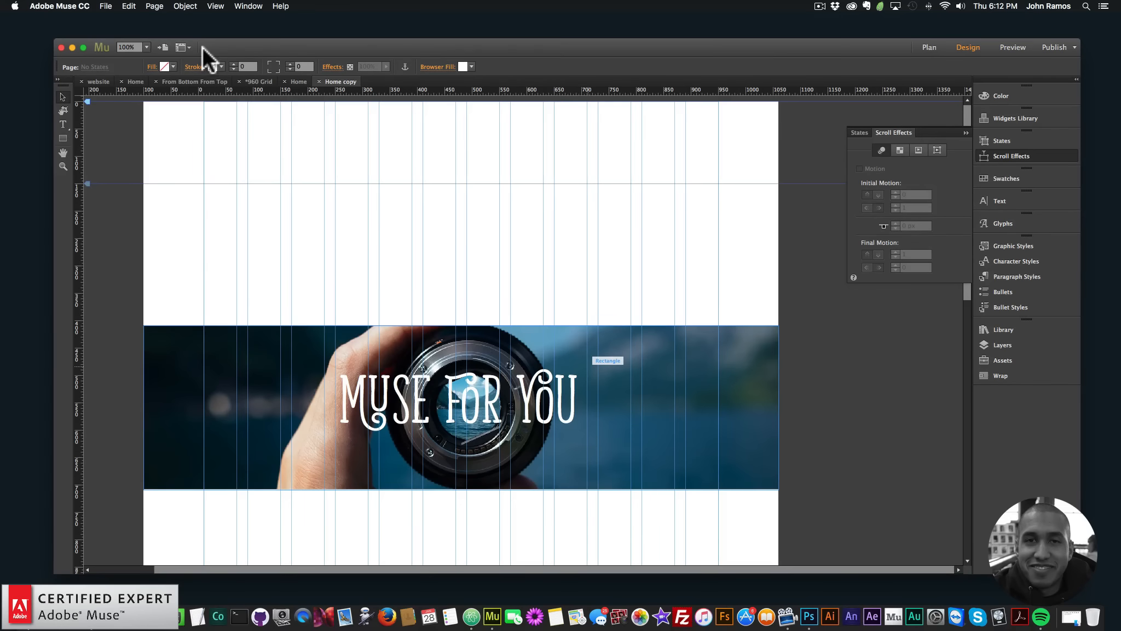
pyautogui.click(148, 67)
pyautogui.click(232, 89)
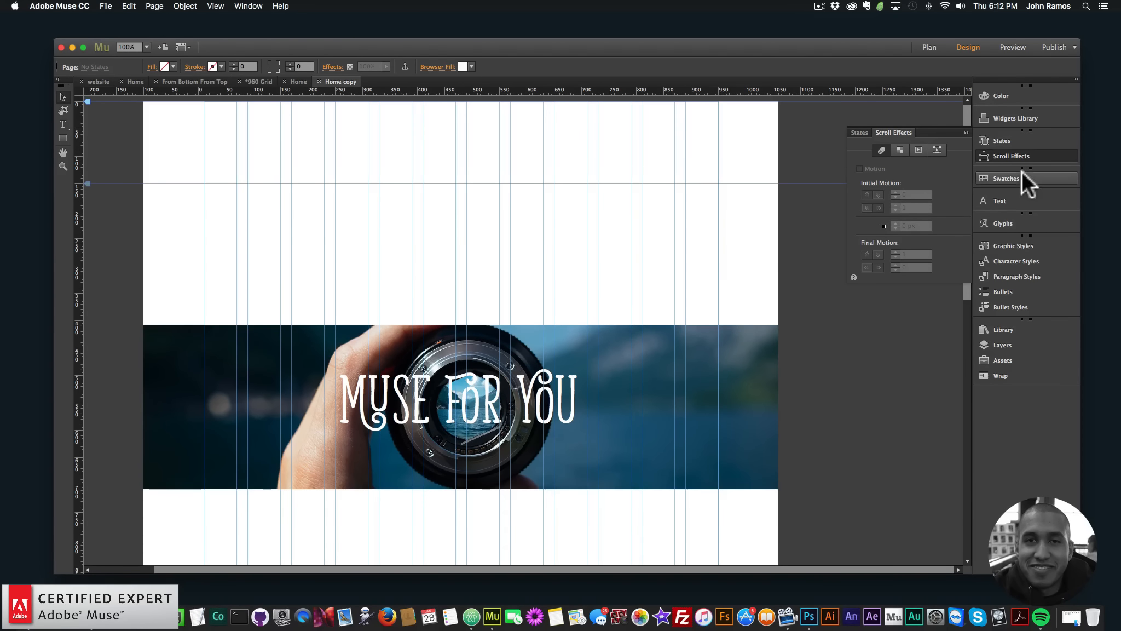
pyautogui.click(767, 362)
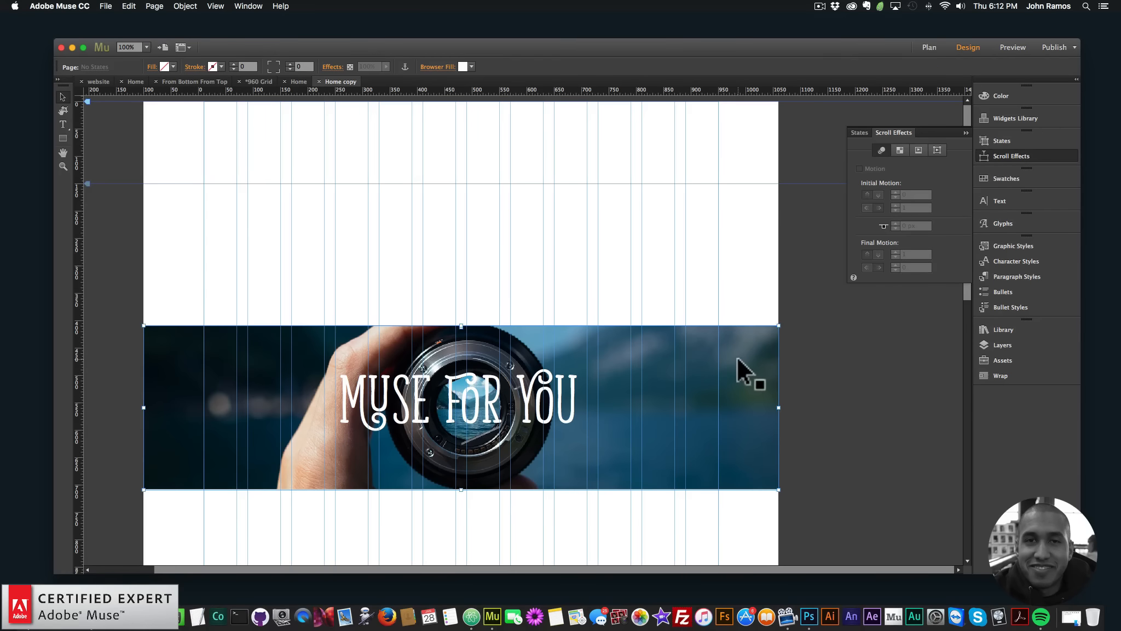
pyautogui.click(520, 408)
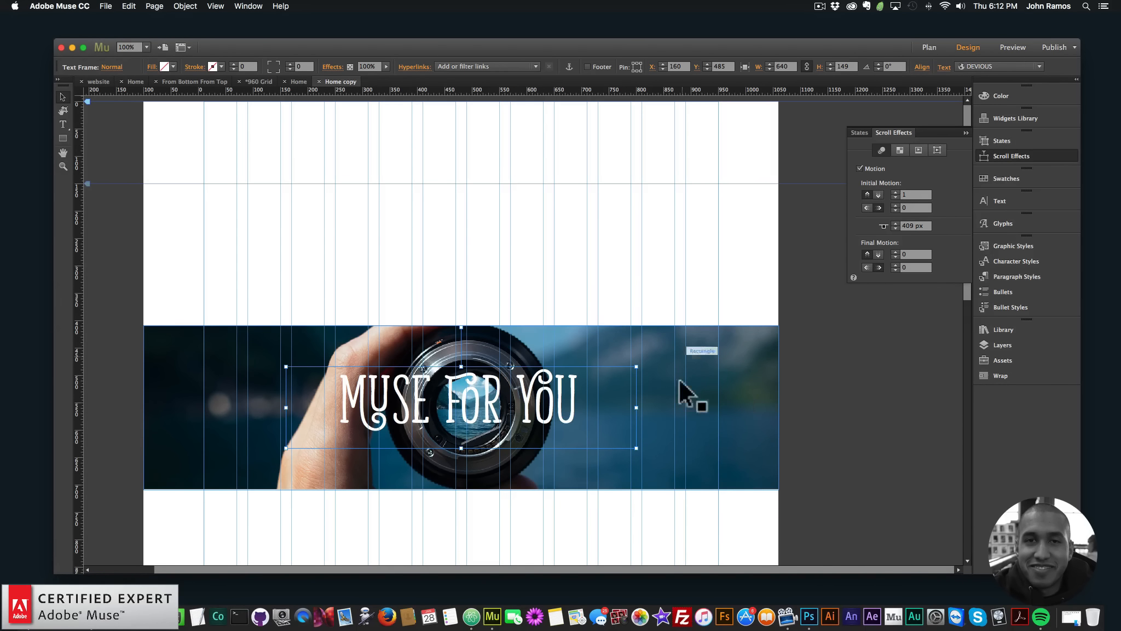
pyautogui.click(727, 379)
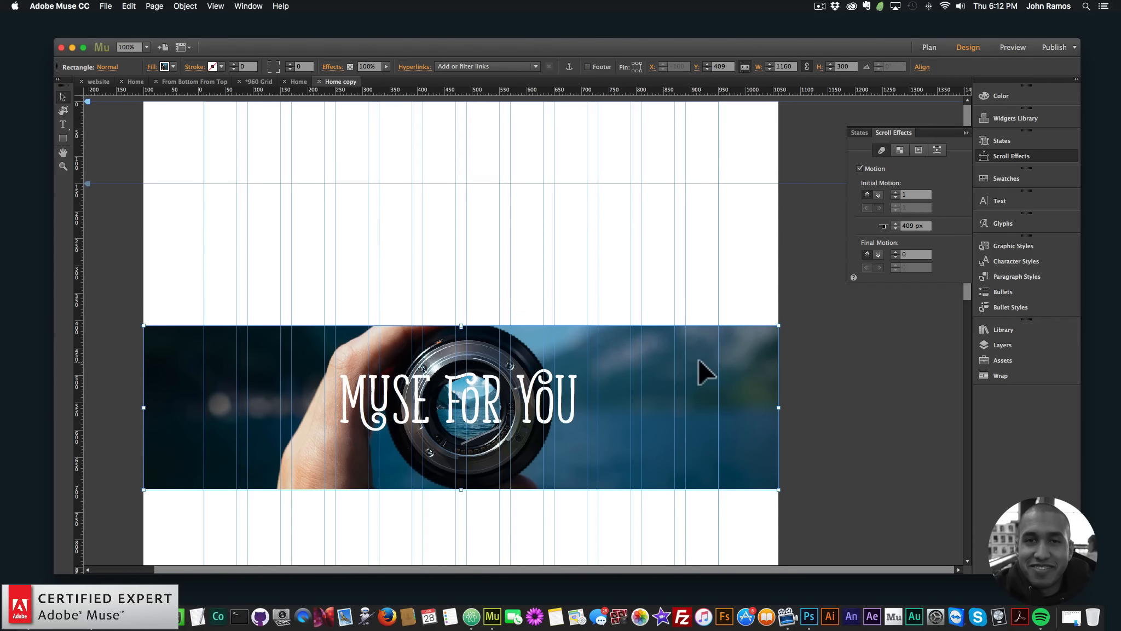
pyautogui.click(153, 67)
pyautogui.click(227, 86)
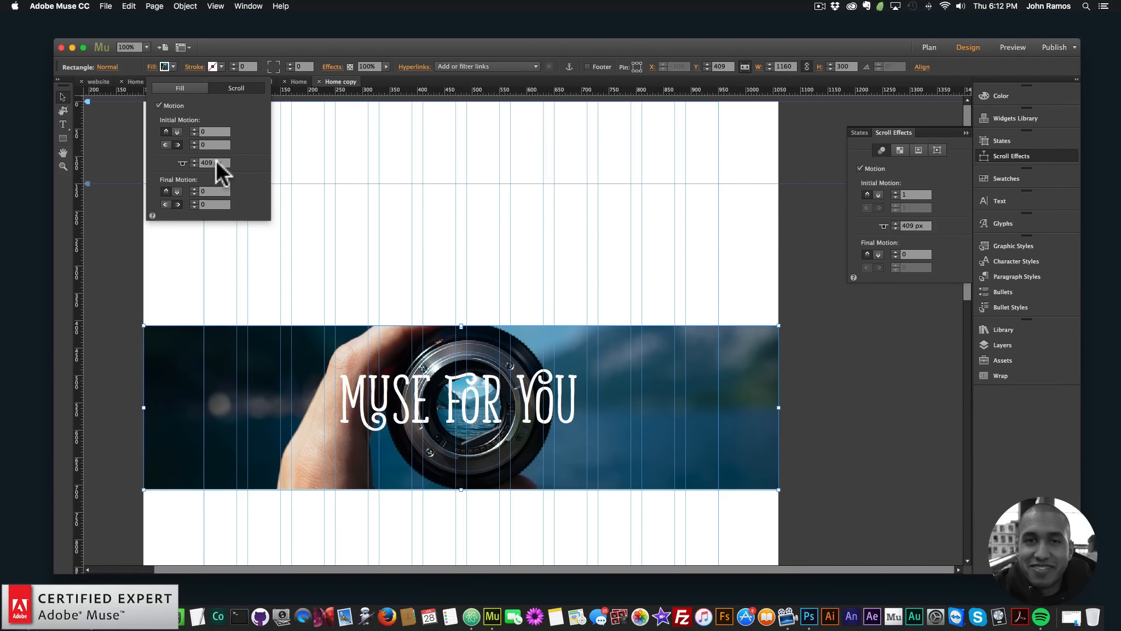
pyautogui.click(405, 208)
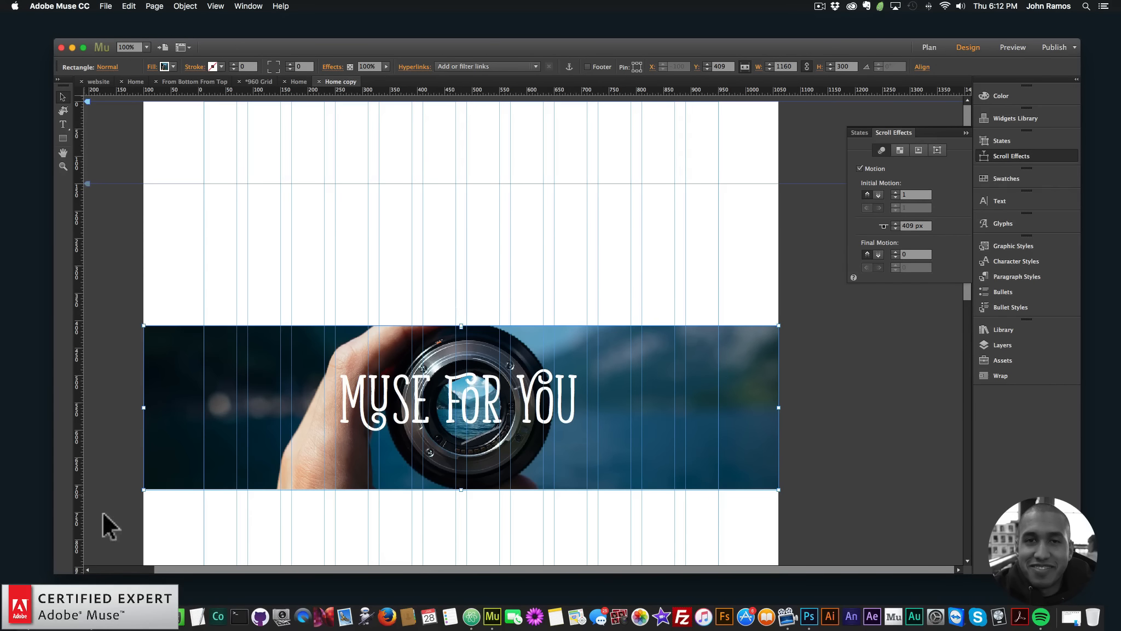
# - Open the Image Change page of the example site in the browser and examine its scroll effect
pyautogui.click(90, 616)
pyautogui.click(251, 78)
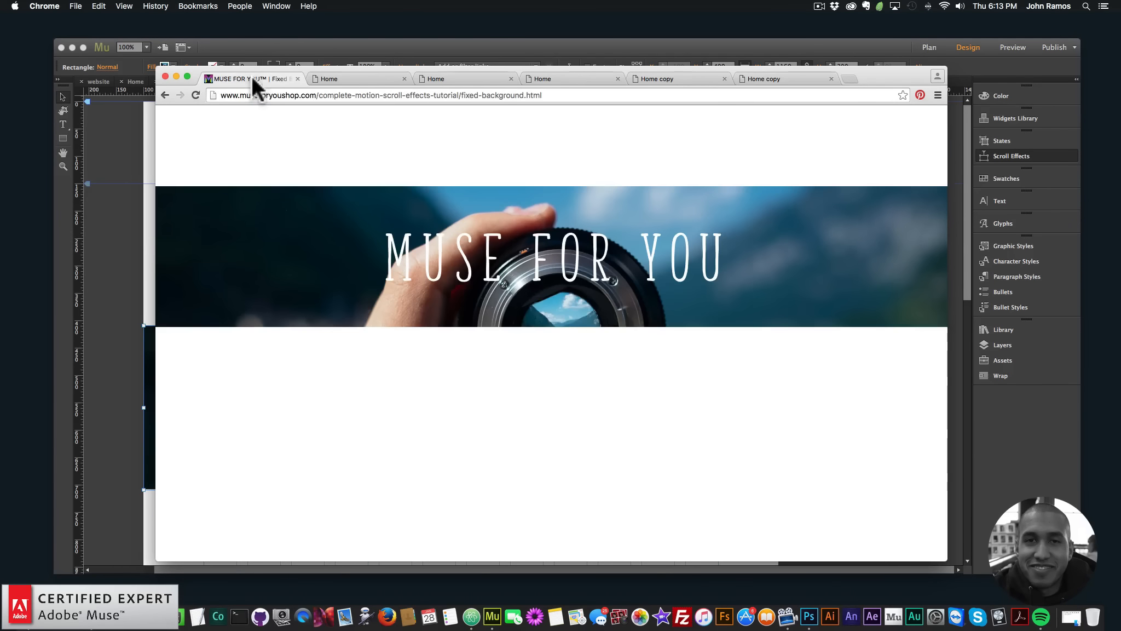
pyautogui.scroll(-3, 264, 151)
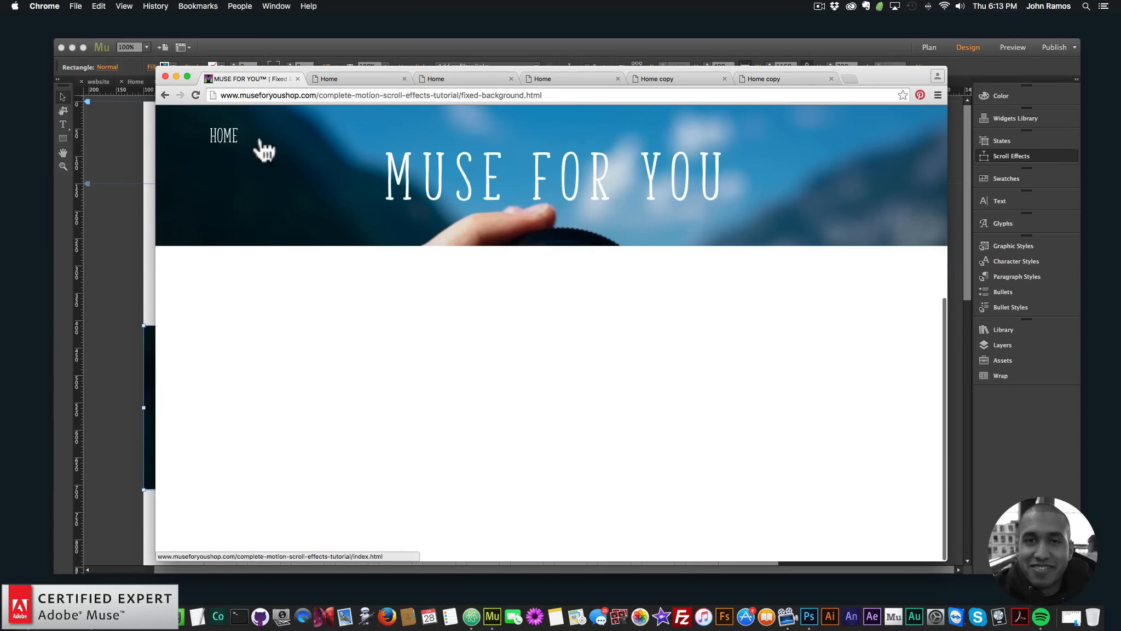
pyautogui.click(220, 141)
pyautogui.click(517, 310)
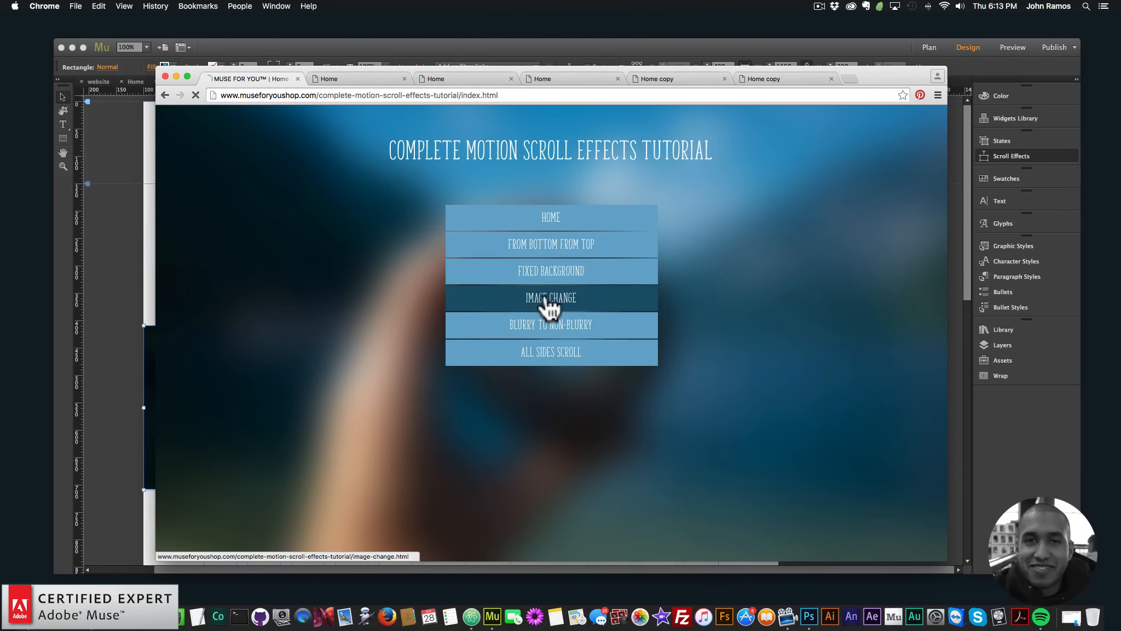
pyautogui.scroll(-5, 518, 410)
pyautogui.scroll(-2, 512, 390)
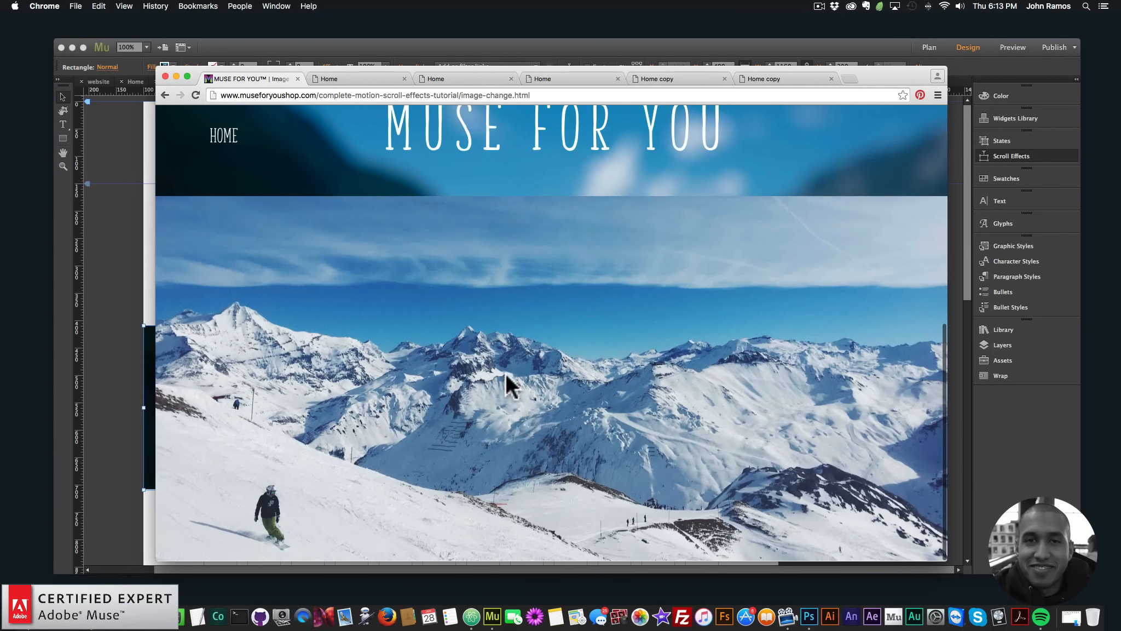
pyautogui.scroll(7, 505, 372)
pyautogui.scroll(-3, 506, 370)
pyautogui.scroll(4, 509, 381)
pyautogui.click(100, 250)
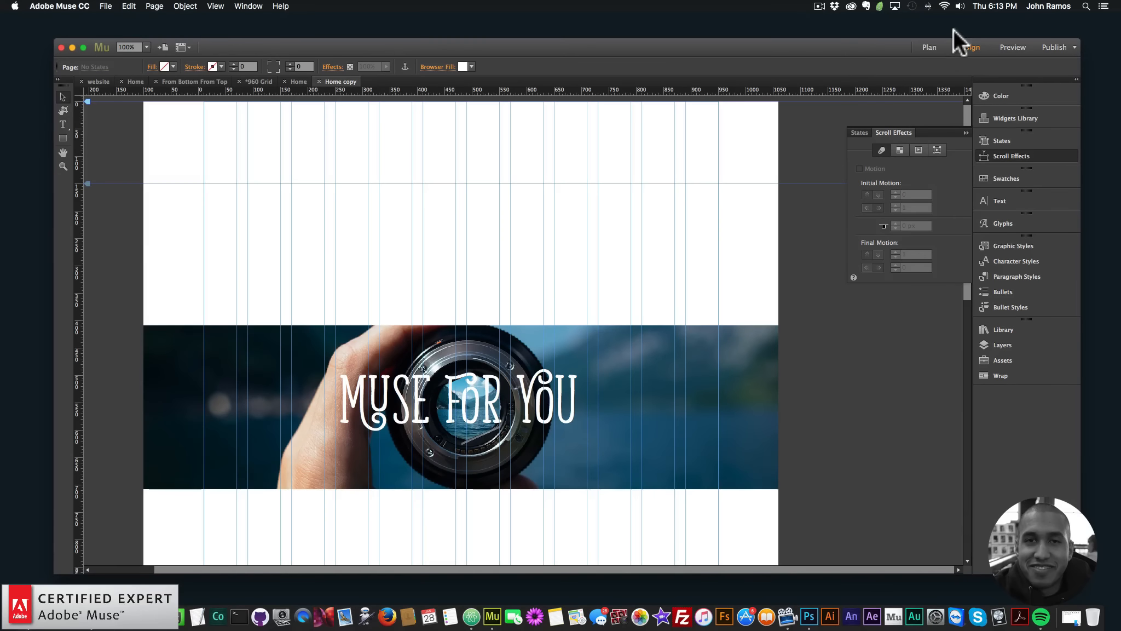
# - Duplicate the Home copy page in the site plan and open the duplicate for editing
pyautogui.click(929, 47)
pyautogui.rightClick(345, 127)
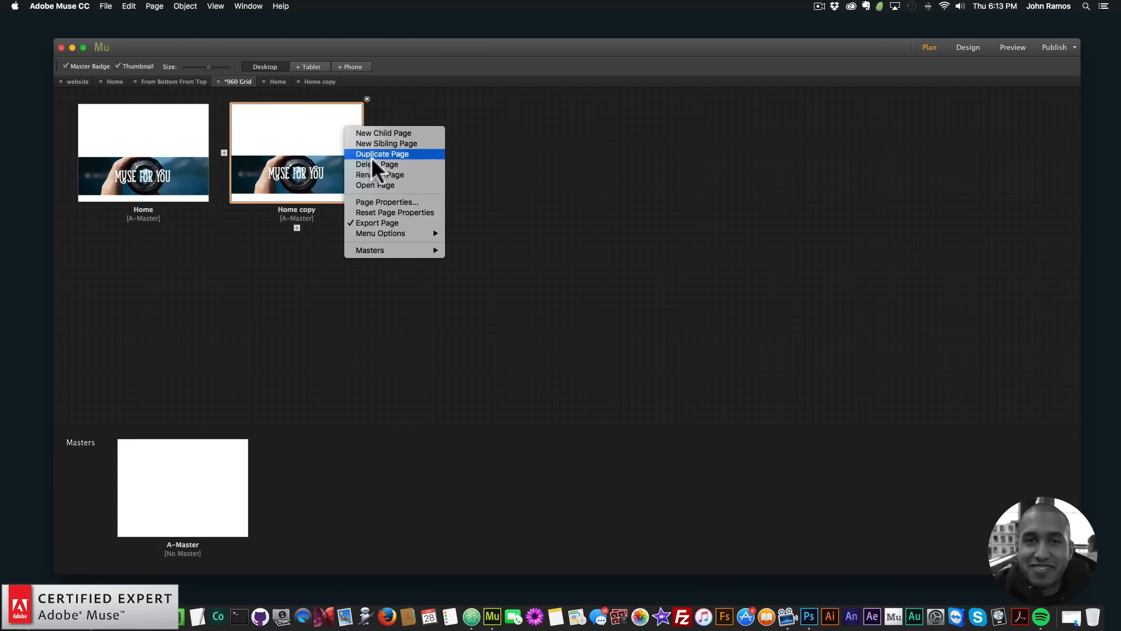
pyautogui.click(384, 164)
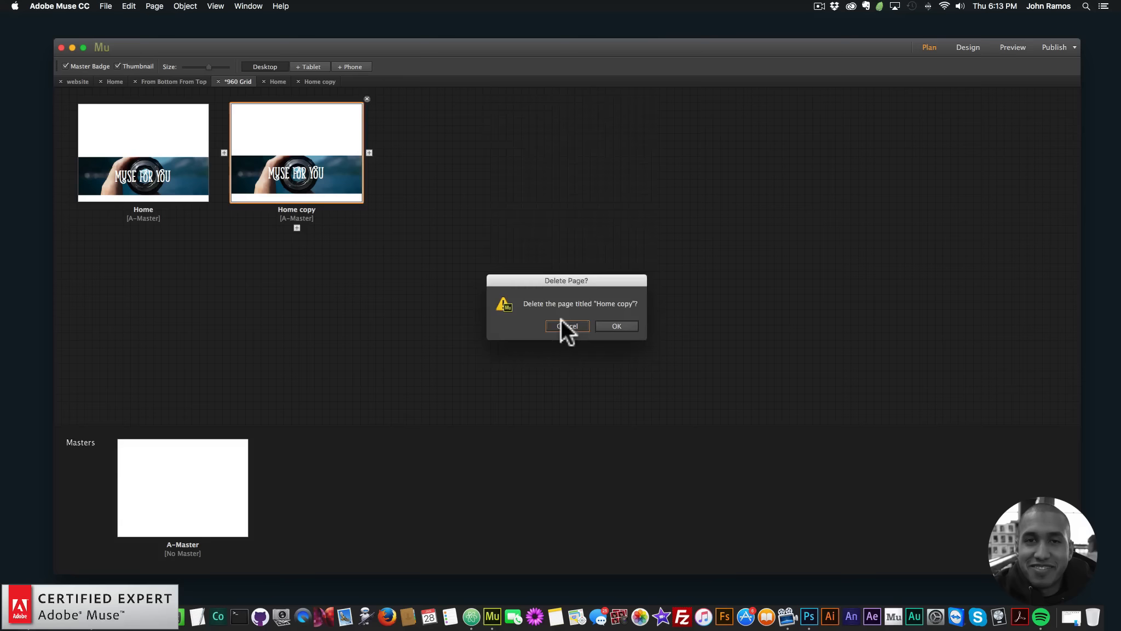
pyautogui.click(564, 325)
pyautogui.rightClick(322, 140)
pyautogui.click(358, 165)
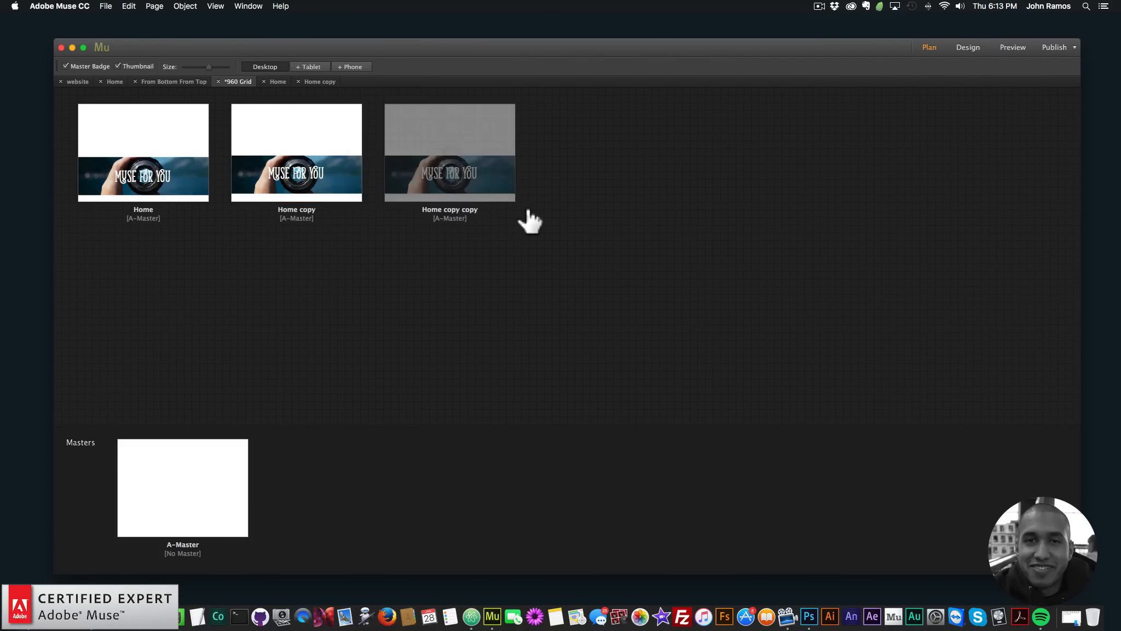
pyautogui.doubleClick(465, 145)
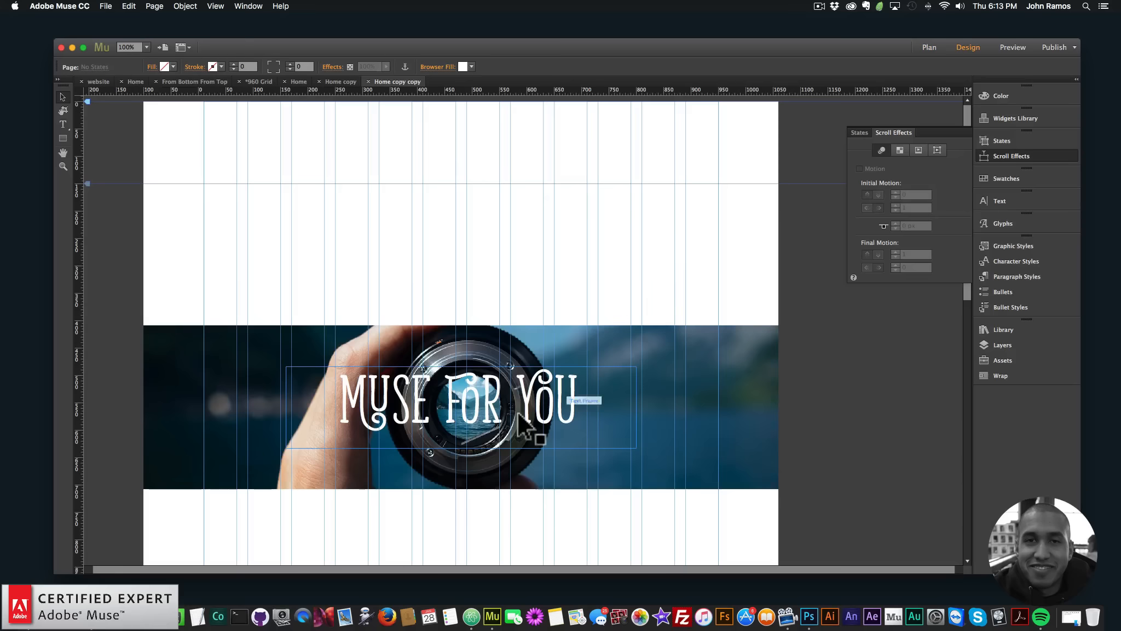
pyautogui.click(520, 410)
pyautogui.press('BackSpace')
pyautogui.click(570, 379)
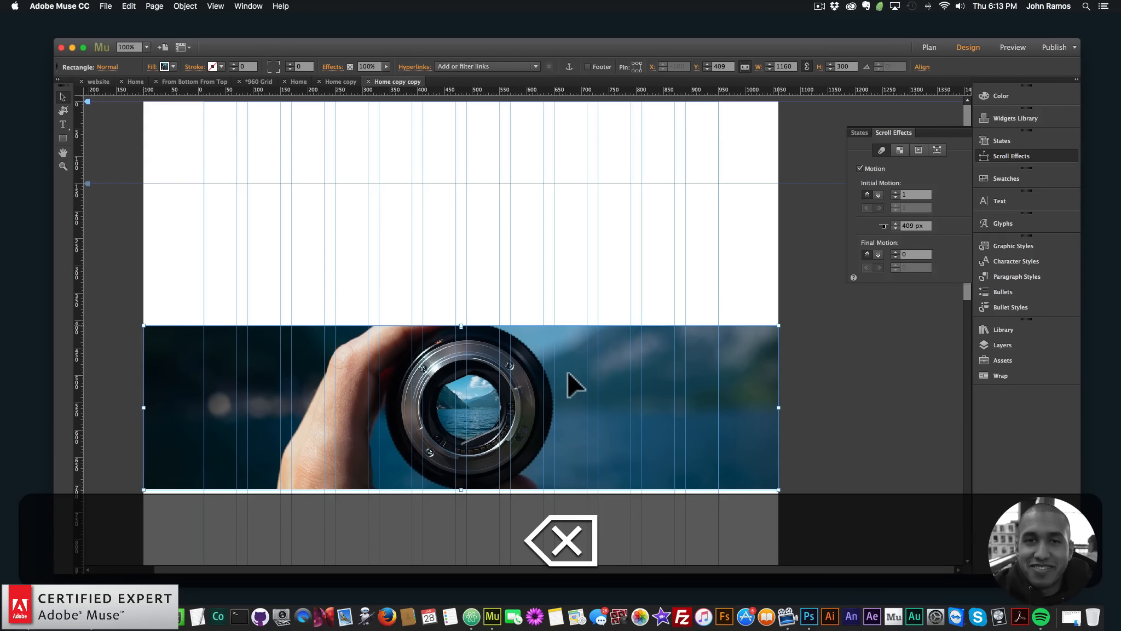
pyautogui.press('BackSpace')
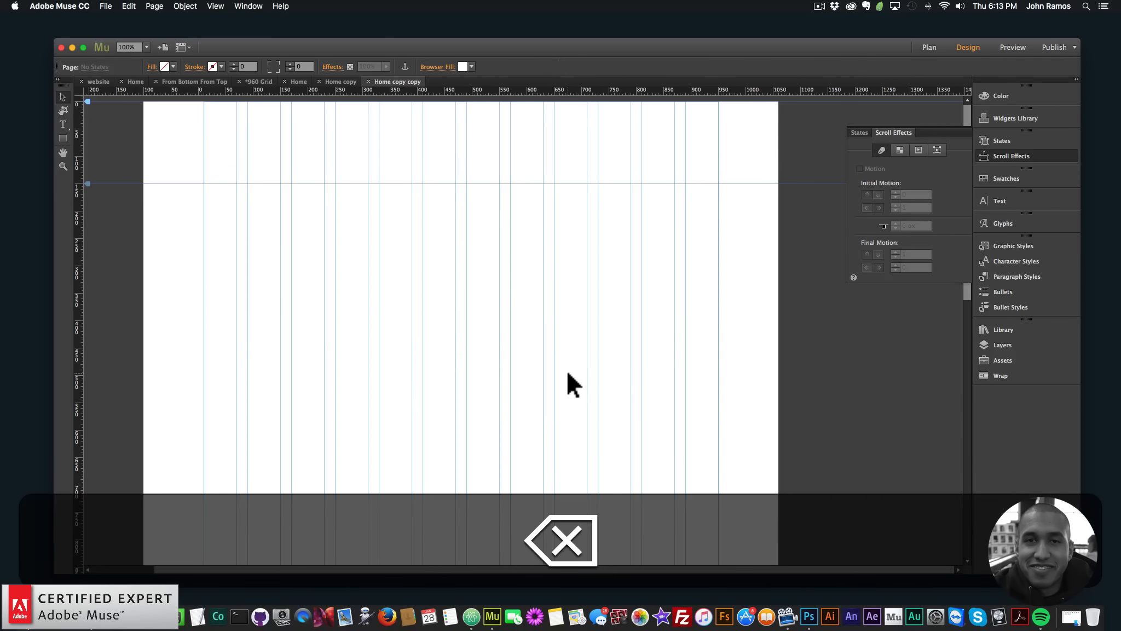
pyautogui.press('super+z')
pyautogui.press('super+z')
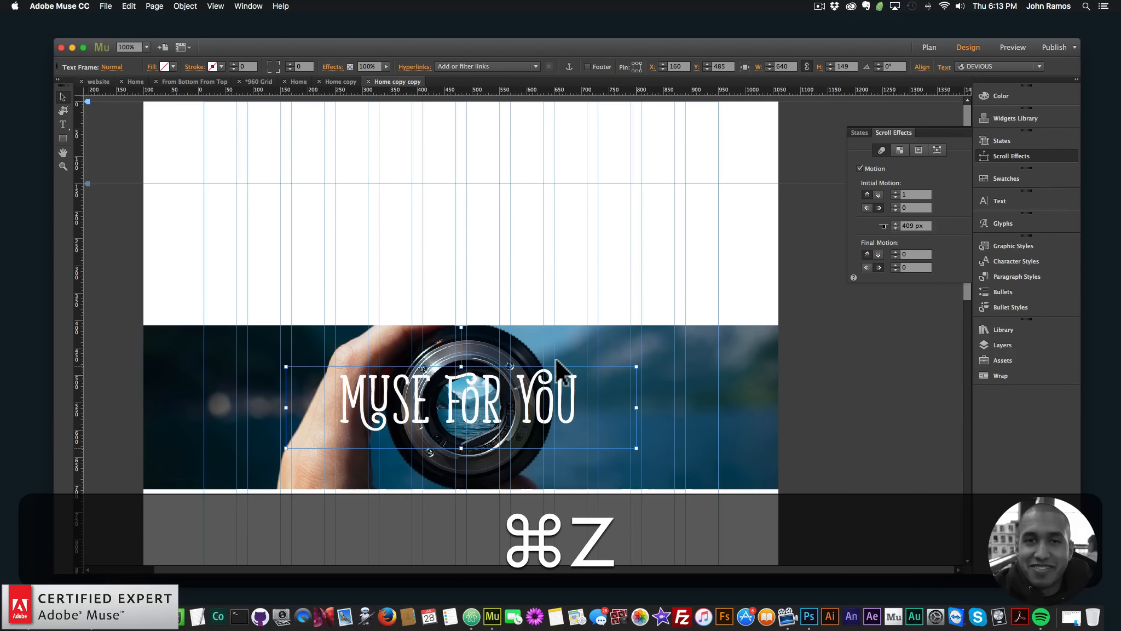
# - Select the banner and heading together and move them down the page to Y 990
pyautogui.click(814, 303)
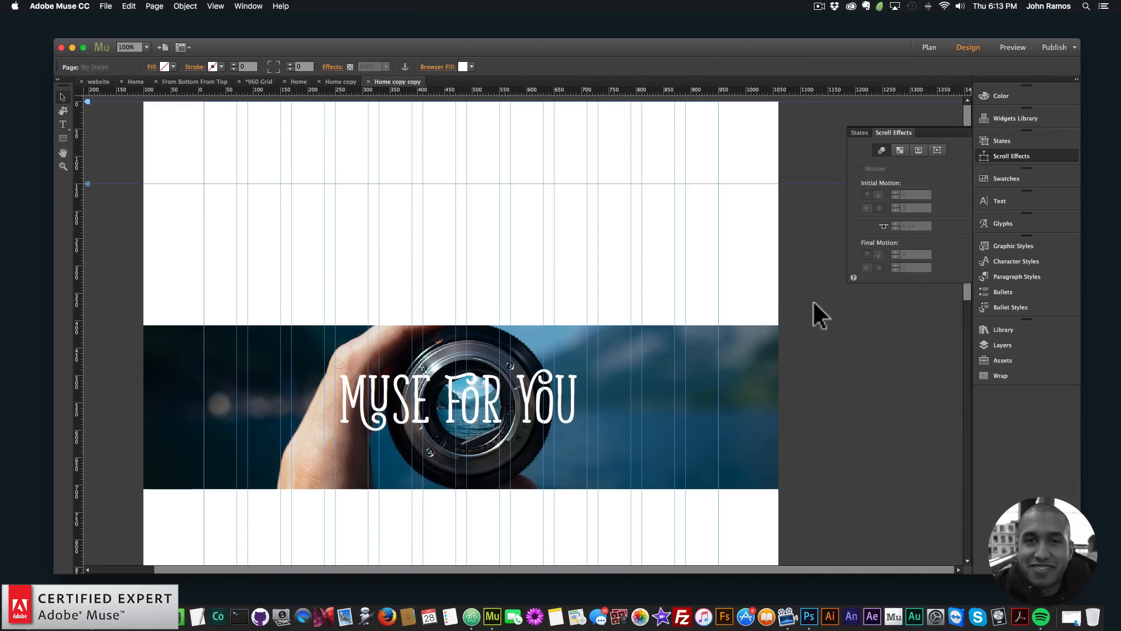
pyautogui.moveTo(855, 318); pyautogui.dragTo(119, 514)
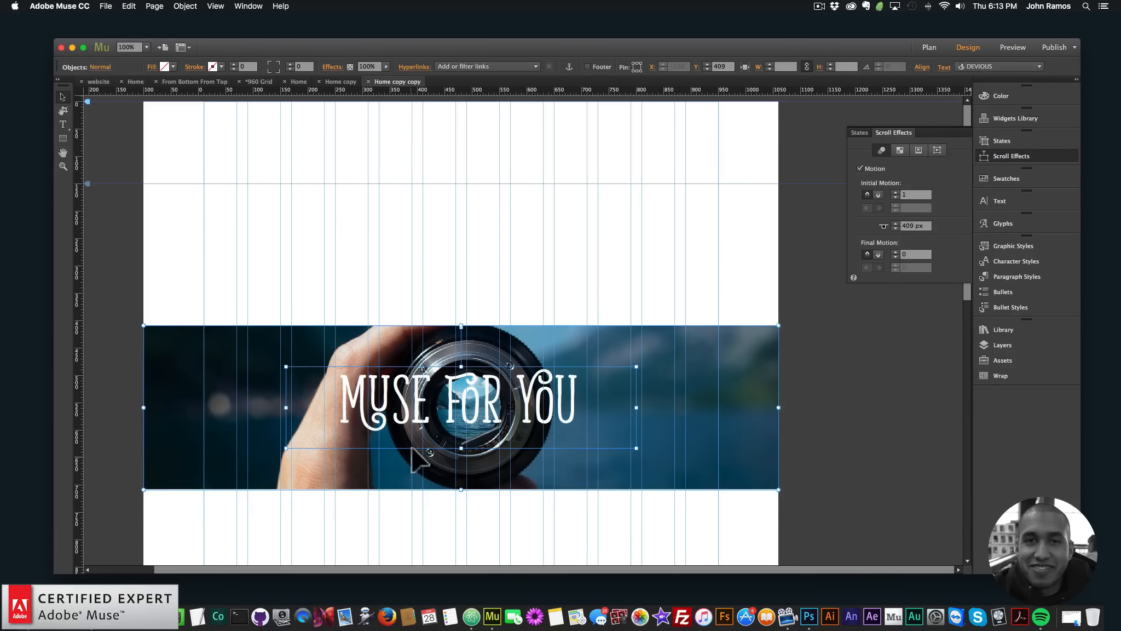
pyautogui.scroll(-10, 417, 342)
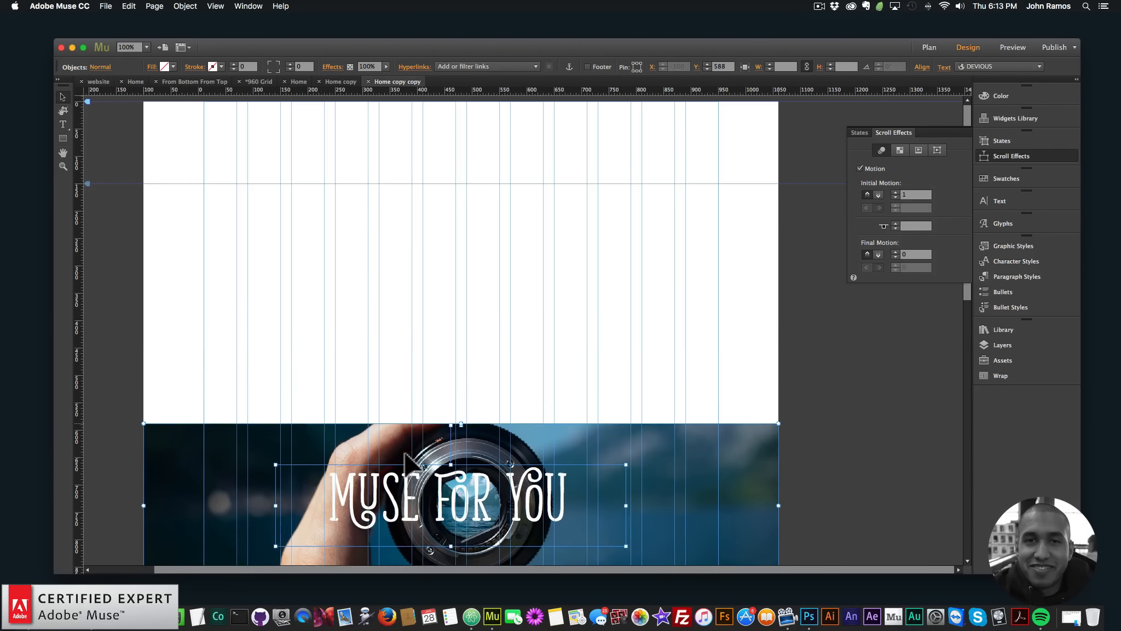
pyautogui.scroll(10, 384, 222)
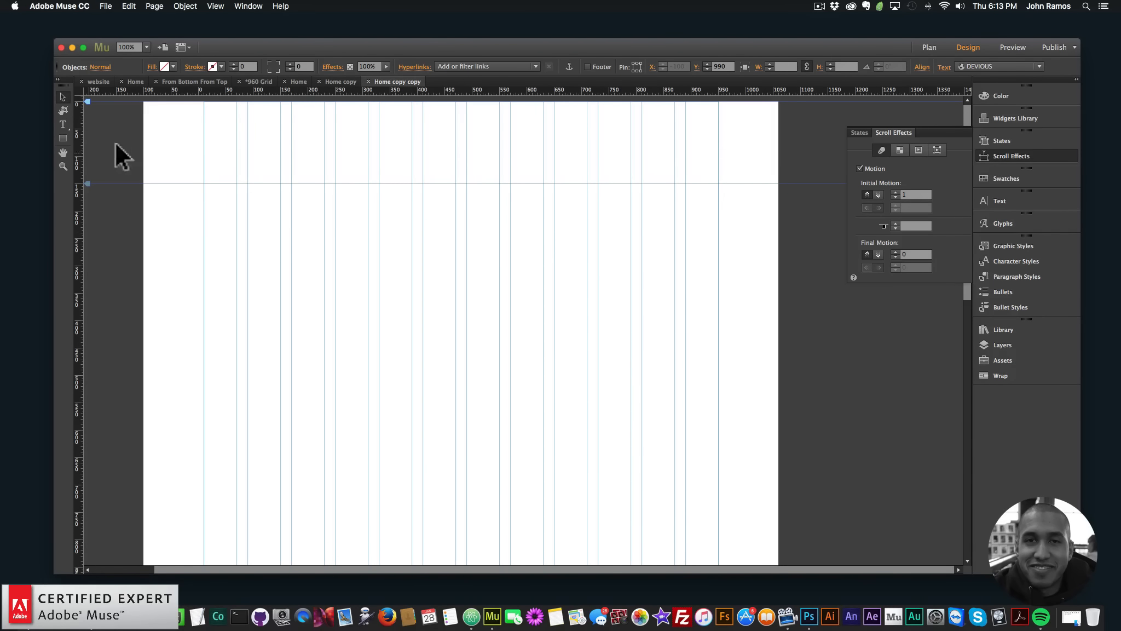
# - Draw a rectangle starting at the page's top edge, set its height to 700 and stretch it to 100% browser width
pyautogui.click(63, 137)
pyautogui.moveTo(144, 101); pyautogui.dragTo(778, 491)
pyautogui.click(842, 66)
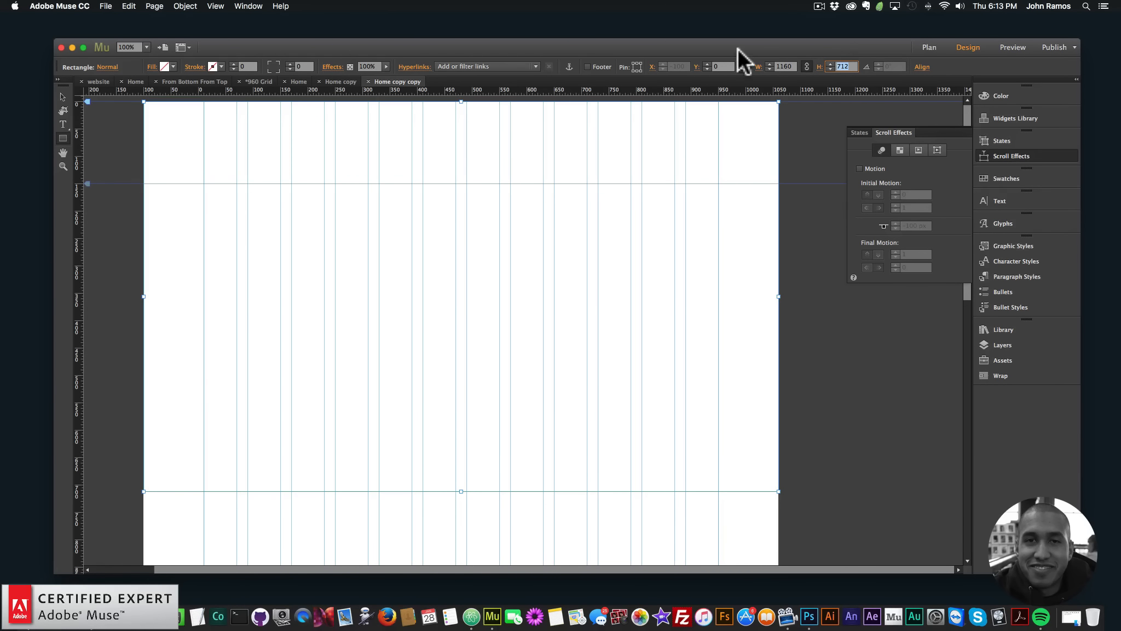
pyautogui.write('700')
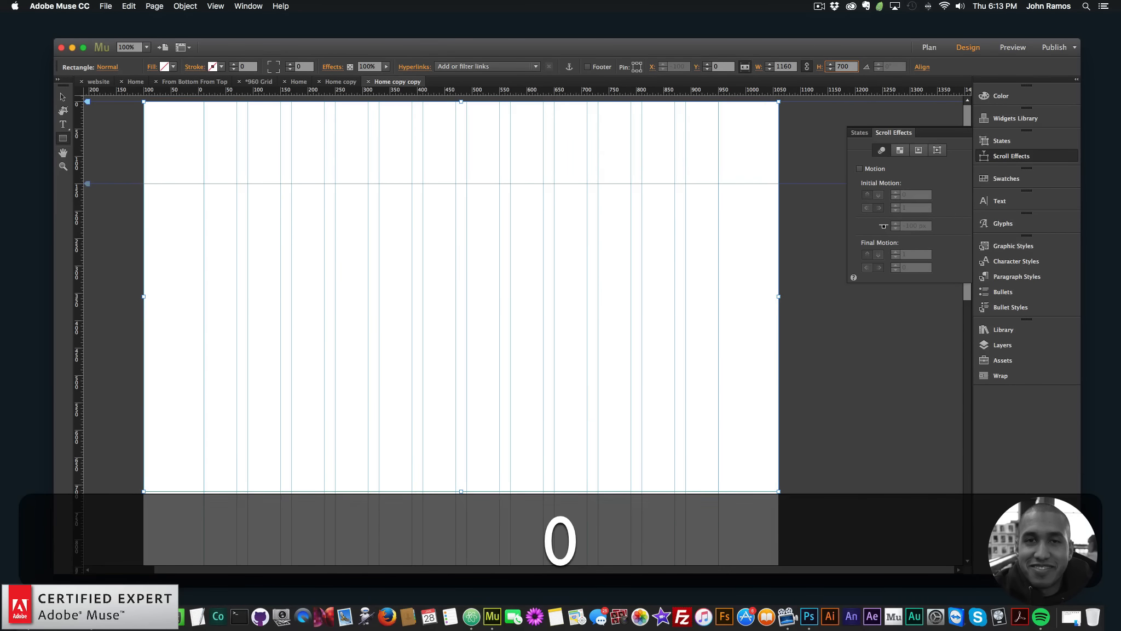
pyautogui.press('Return')
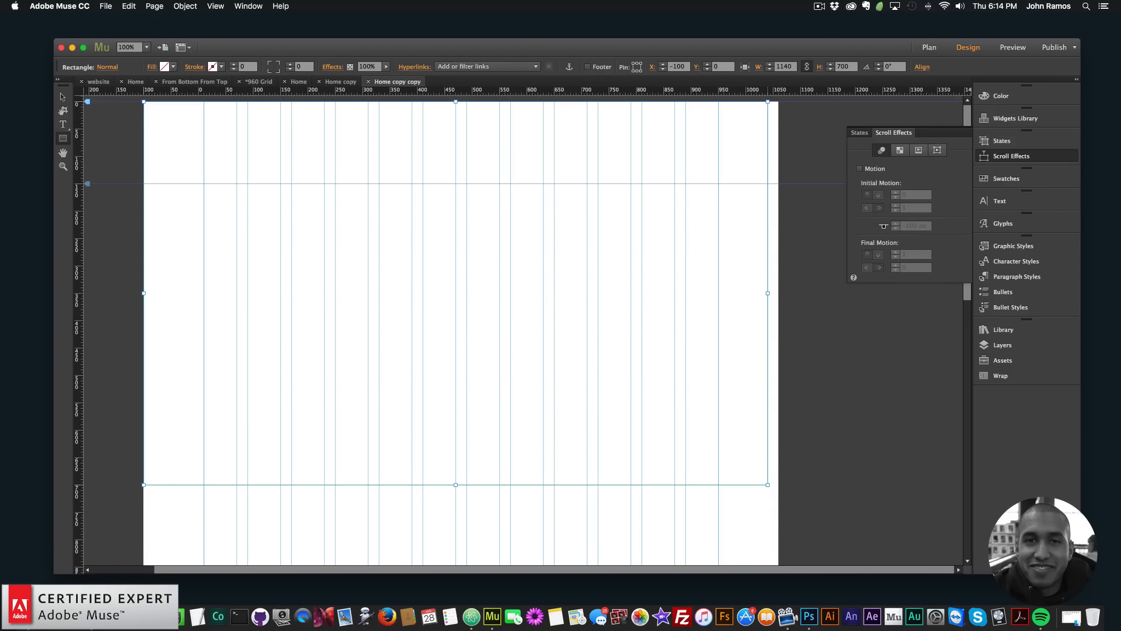
pyautogui.click(743, 65)
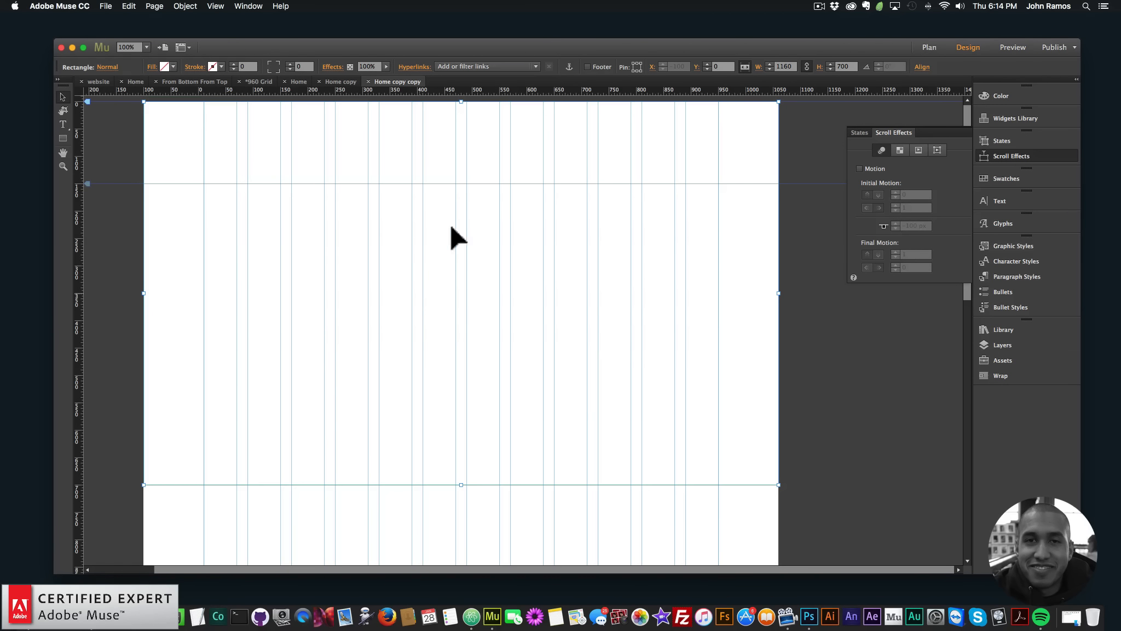
# - Fill the new rectangle with the image muse-for-you-image-2.jpeg, using Scale To Fill fitting and a centred position
pyautogui.click(152, 65)
pyautogui.click(202, 161)
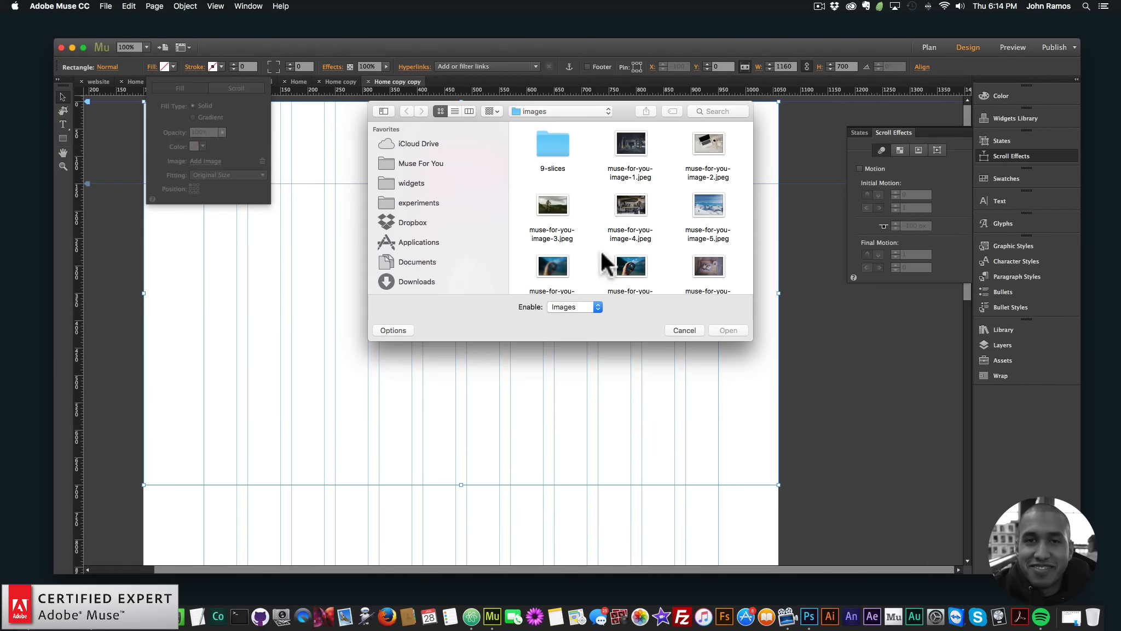
pyautogui.click(705, 142)
pyautogui.doubleClick(706, 144)
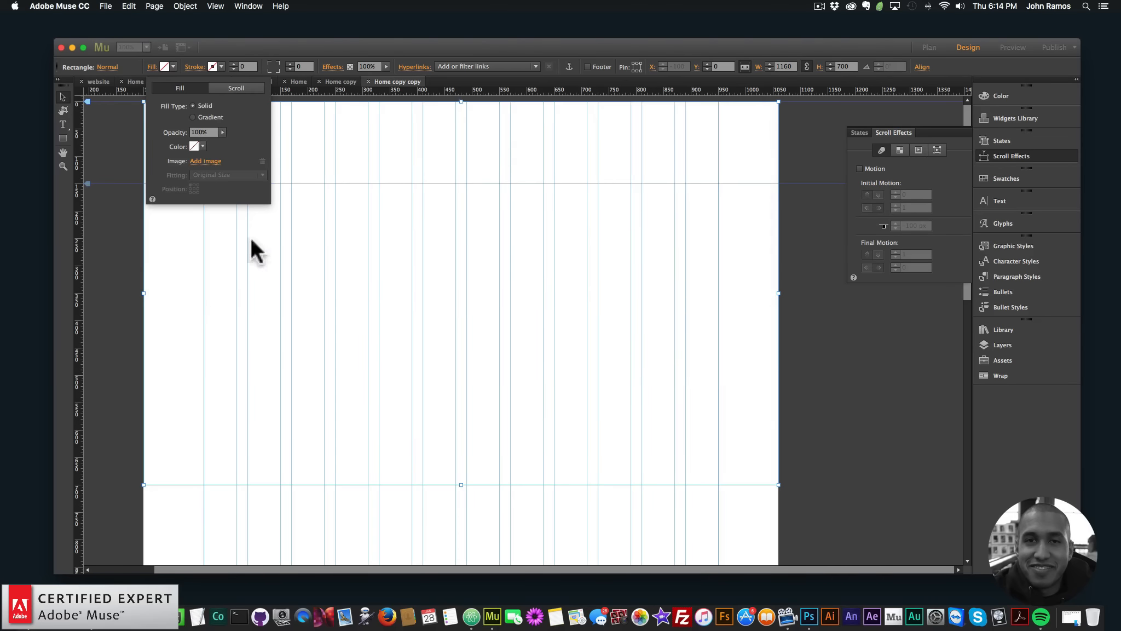
pyautogui.click(198, 175)
pyautogui.click(212, 181)
pyautogui.click(194, 188)
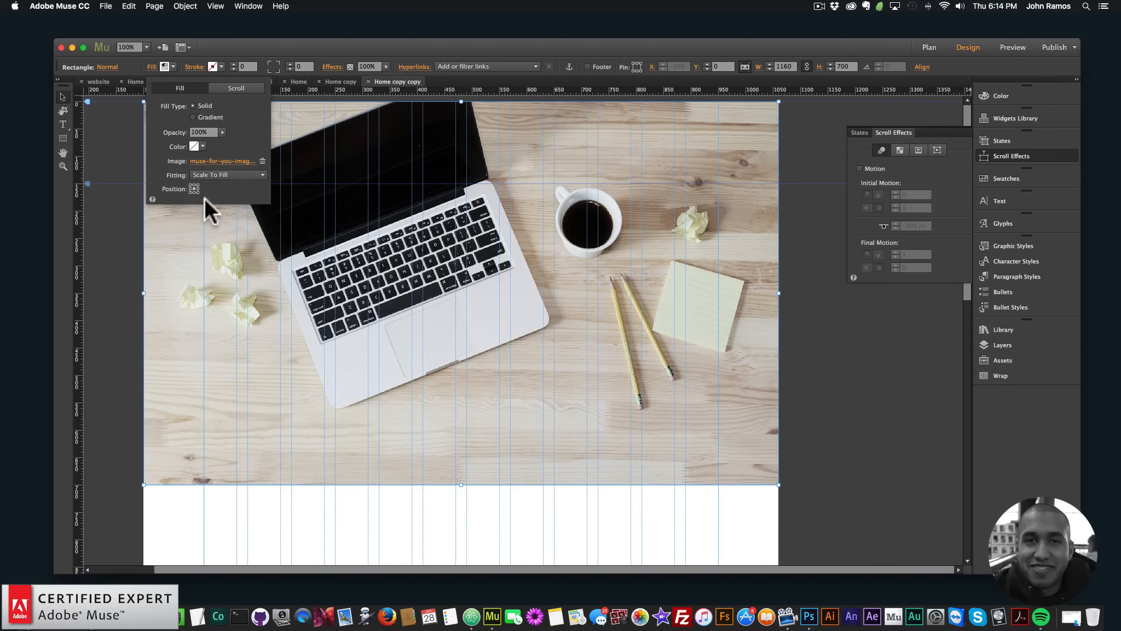
pyautogui.click(197, 192)
pyautogui.click(196, 186)
pyautogui.click(381, 299)
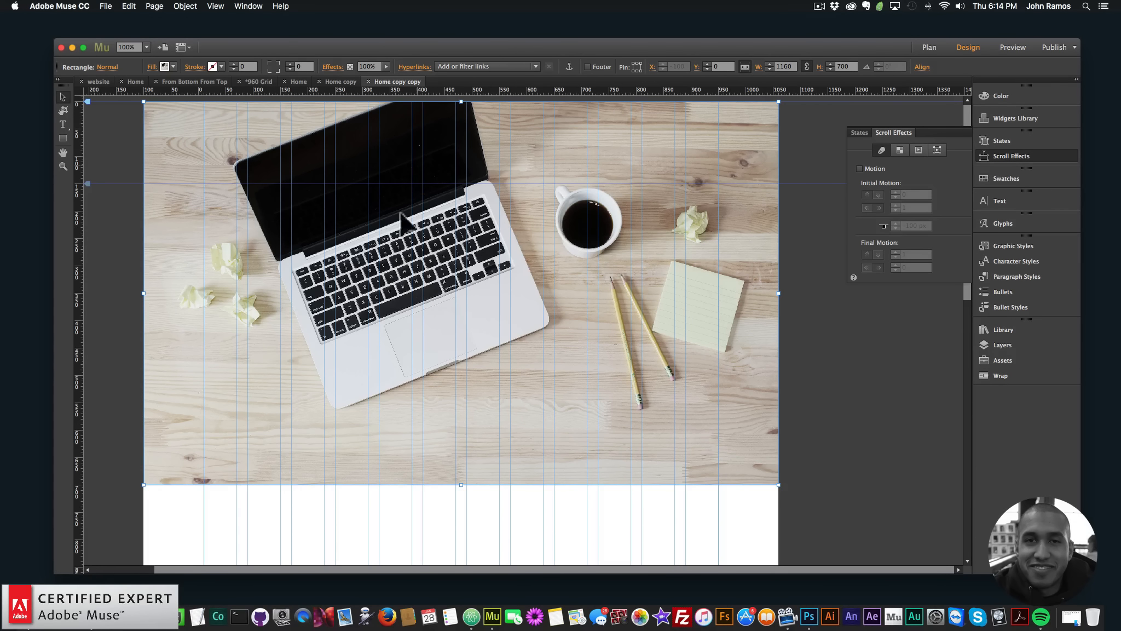
# - Enable scroll motion for the laptop rectangle's background fill and set its initial and final vertical motion to 0
pyautogui.click(163, 68)
pyautogui.click(238, 88)
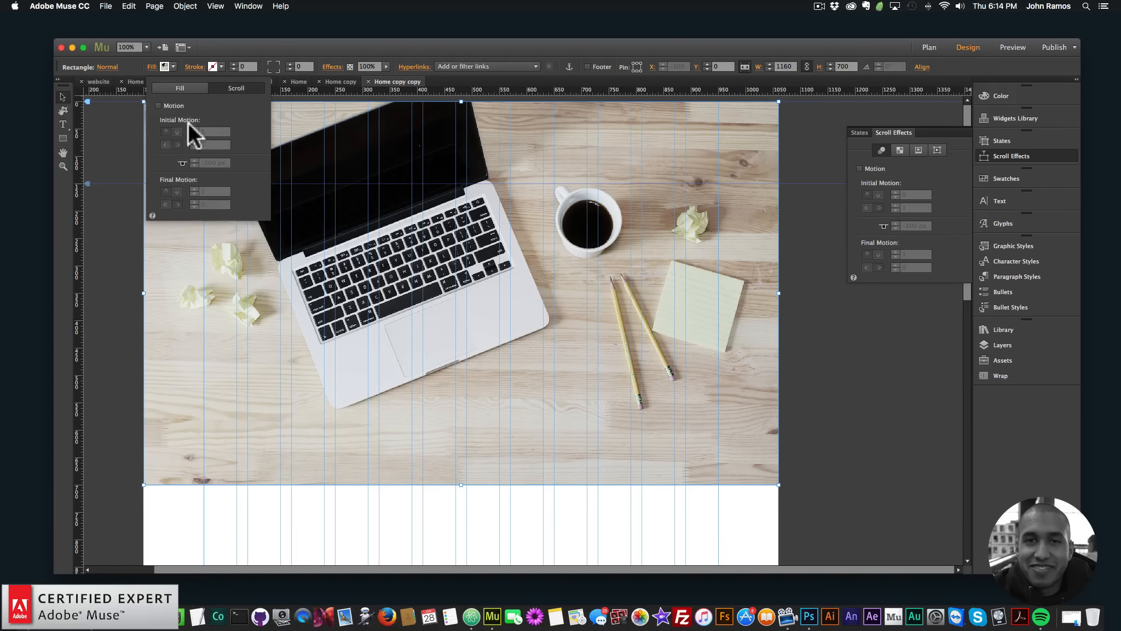
pyautogui.click(158, 105)
pyautogui.write('0')
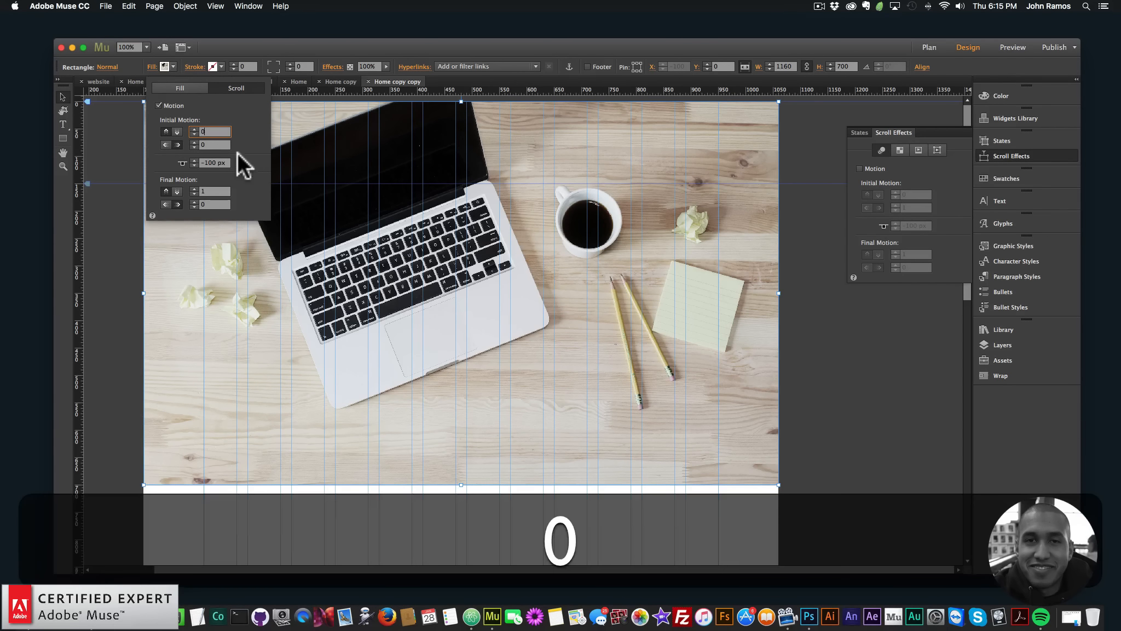
pyautogui.press('Return')
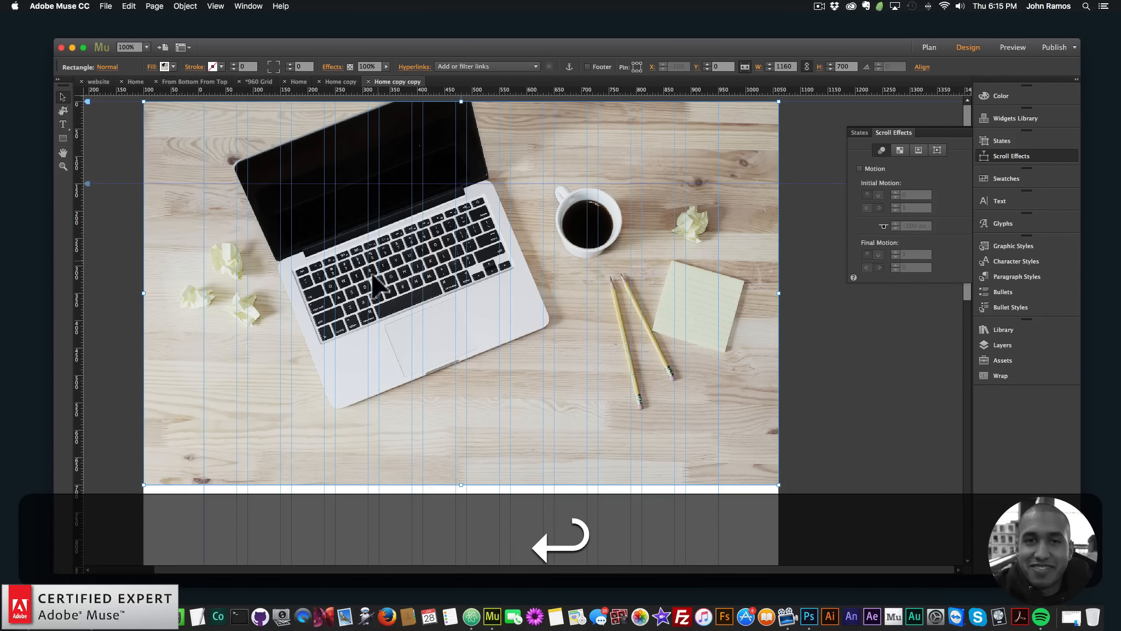
# - Move the banner and heading together up to Y 700, directly below the laptop image, and turn off their motion scroll effect
pyautogui.scroll(-6, 267, 313)
pyautogui.moveTo(835, 440); pyautogui.dragTo(357, 527)
pyautogui.moveTo(564, 463); pyautogui.dragTo(566, 312)
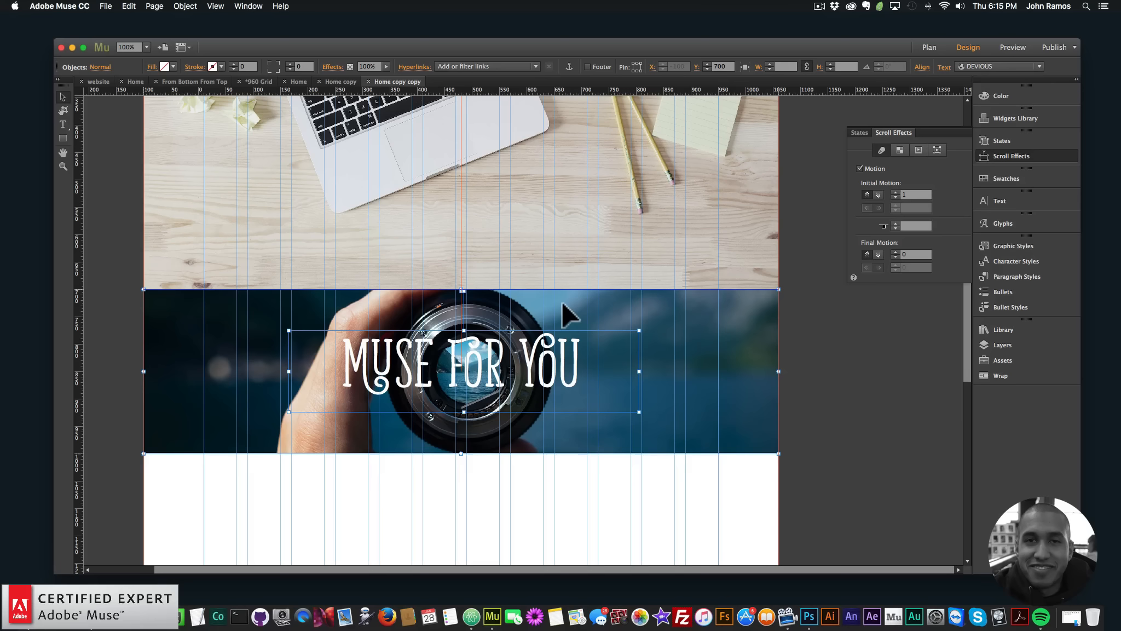
pyautogui.click(859, 168)
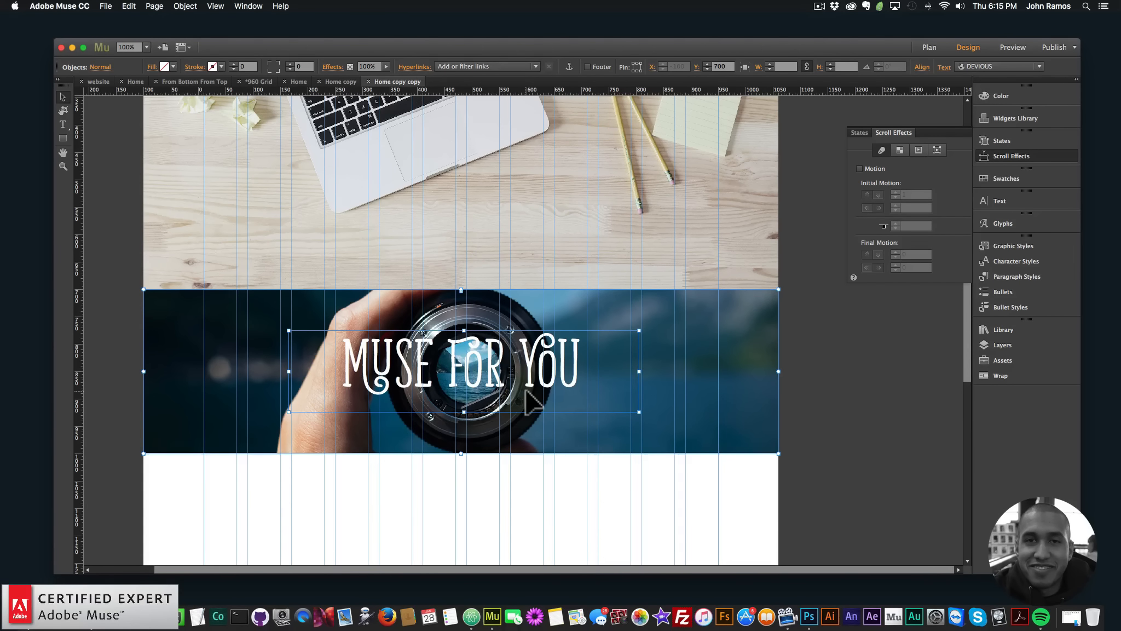
# - Copy the laptop image rectangle and place the pasted copy directly below the banner at Y 1000
pyautogui.scroll(-2, 508, 281)
pyautogui.scroll(7, 521, 250)
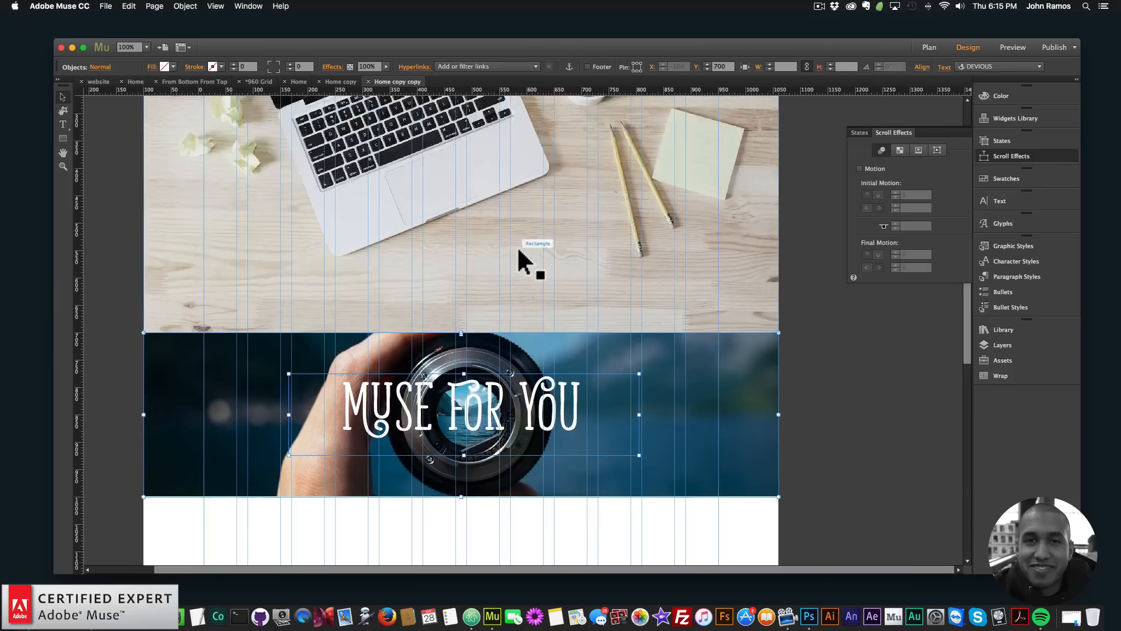
pyautogui.click(536, 214)
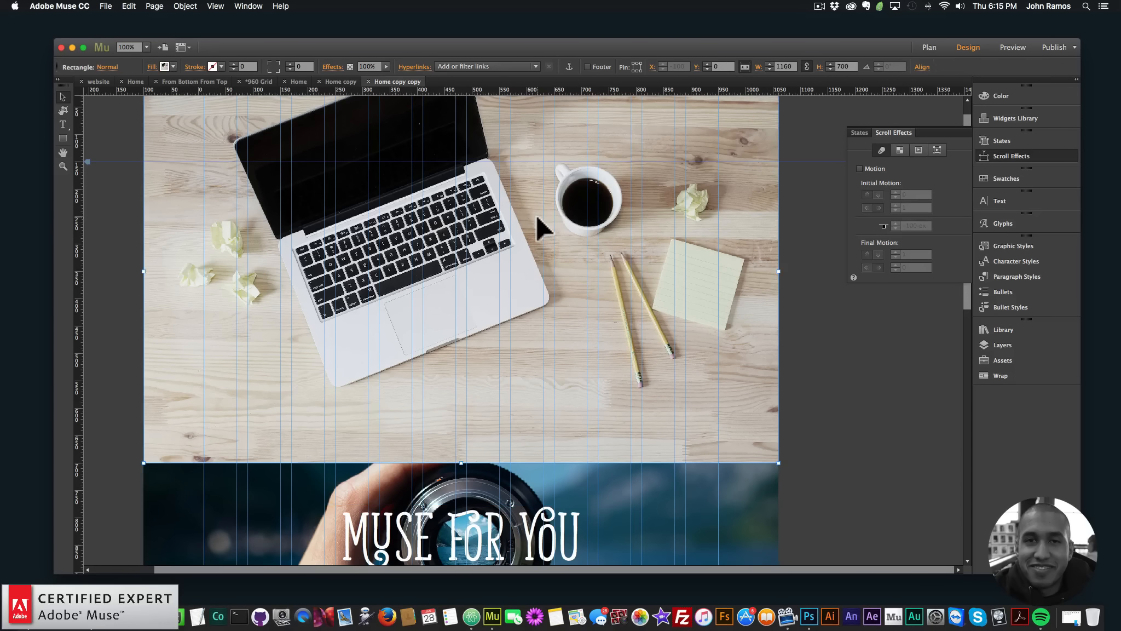
pyautogui.scroll(1, 536, 213)
pyautogui.press('super+c')
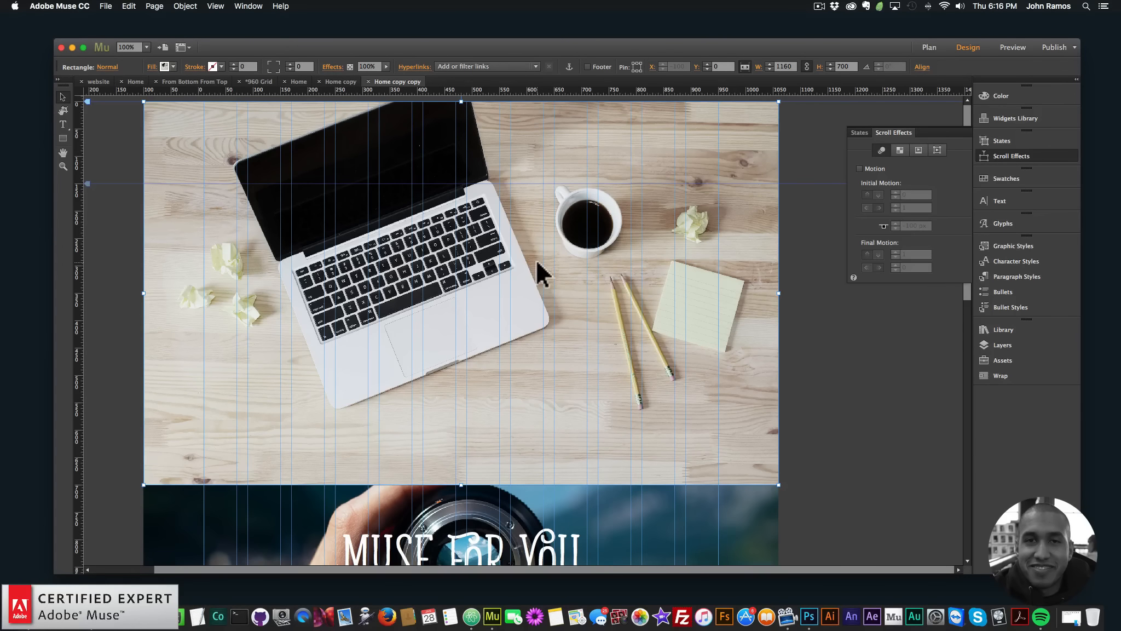
pyautogui.rightClick(533, 245)
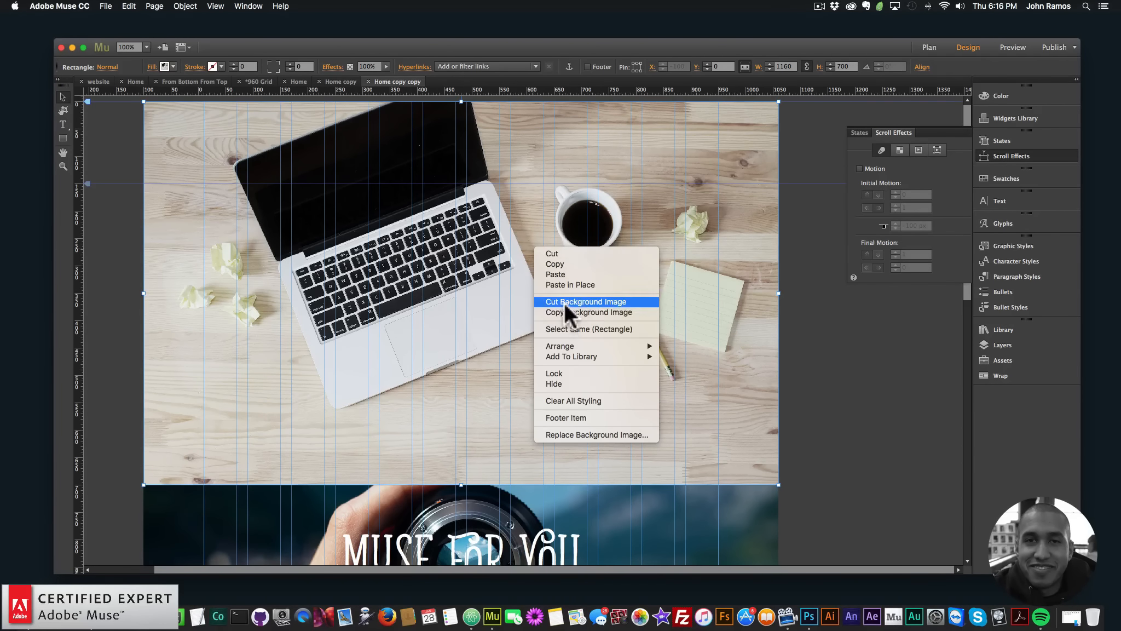
pyautogui.click(564, 264)
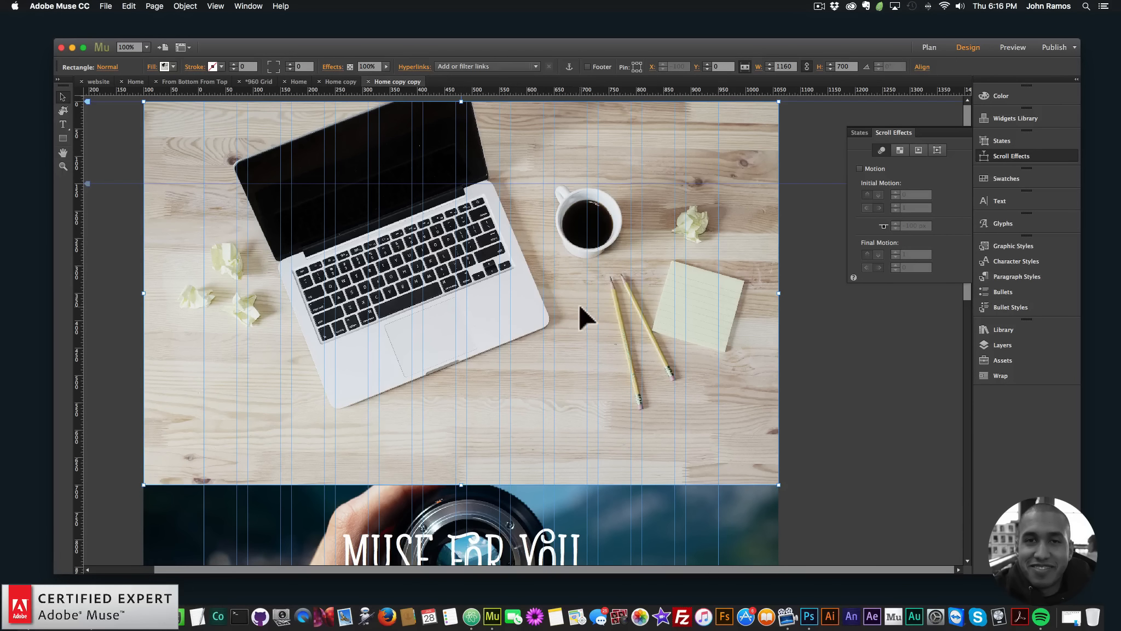
pyautogui.press('super+c')
pyautogui.scroll(-10, 564, 323)
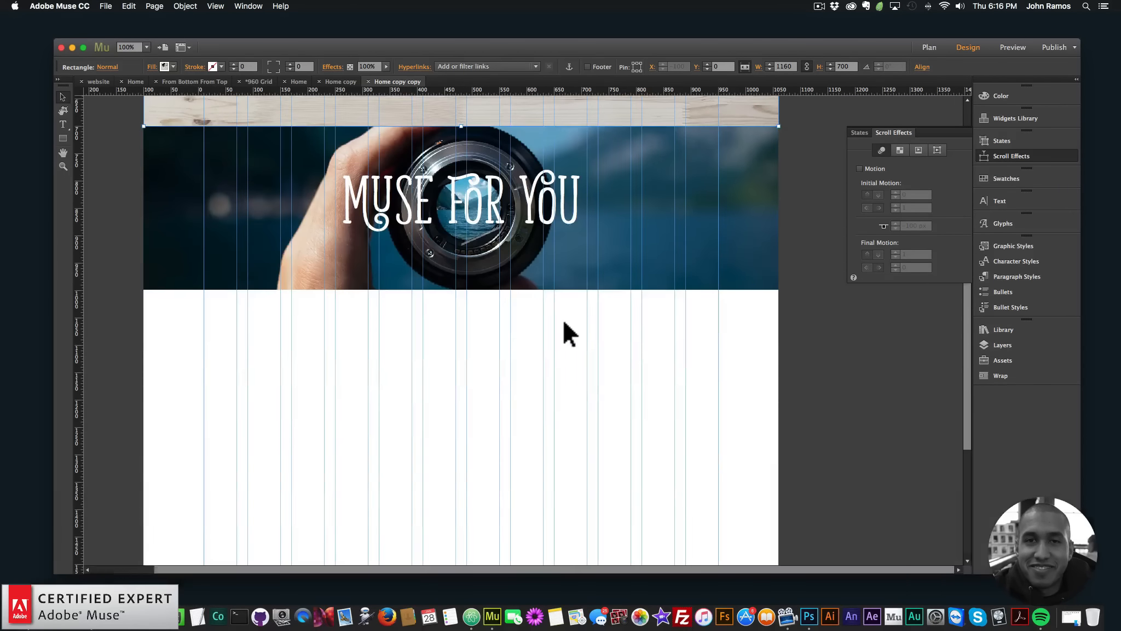
pyautogui.press('super+v')
pyautogui.moveTo(529, 192); pyautogui.dragTo(525, 334)
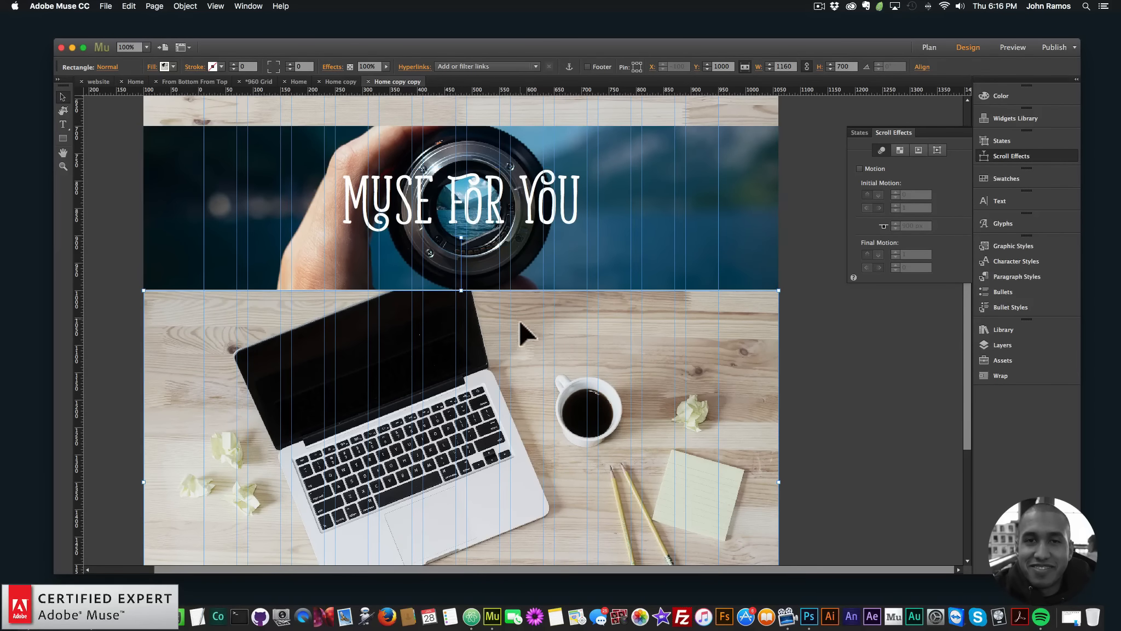
# - Replace the lower rectangle's fill image with muse-for-you-image-5.jpeg, using Scale To Fill fitting
pyautogui.scroll(-3, 520, 327)
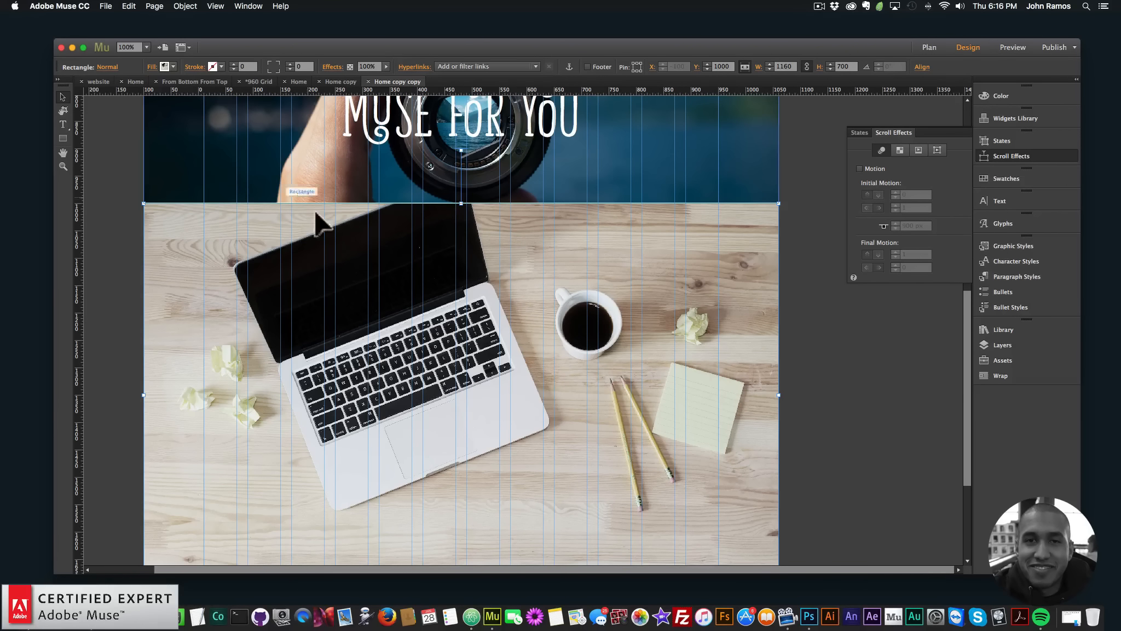
pyautogui.click(153, 67)
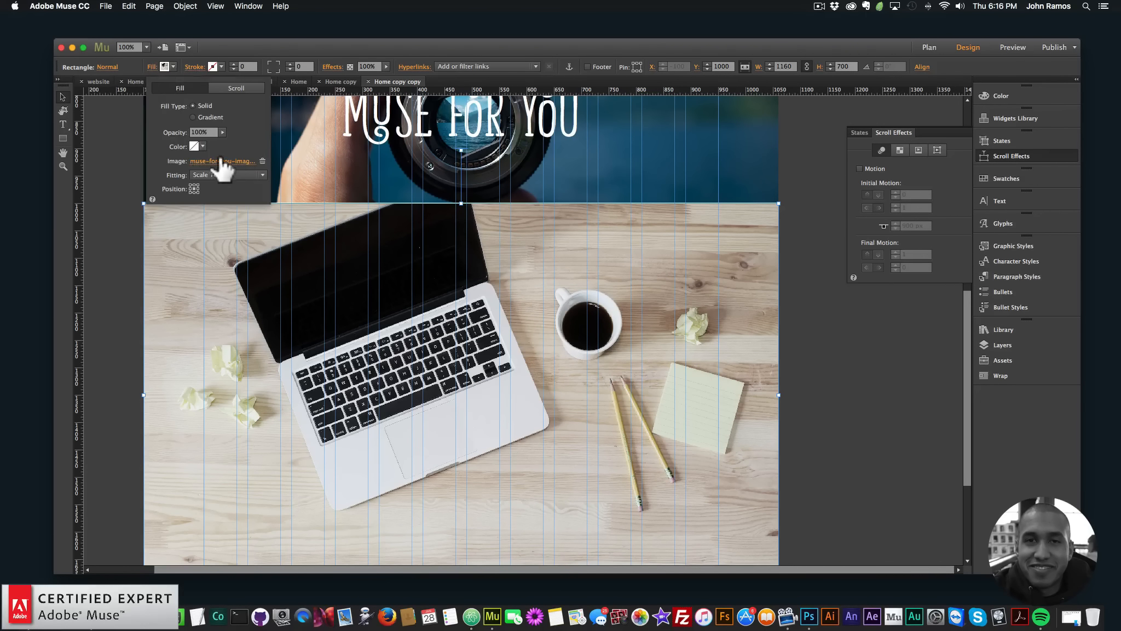
pyautogui.click(220, 161)
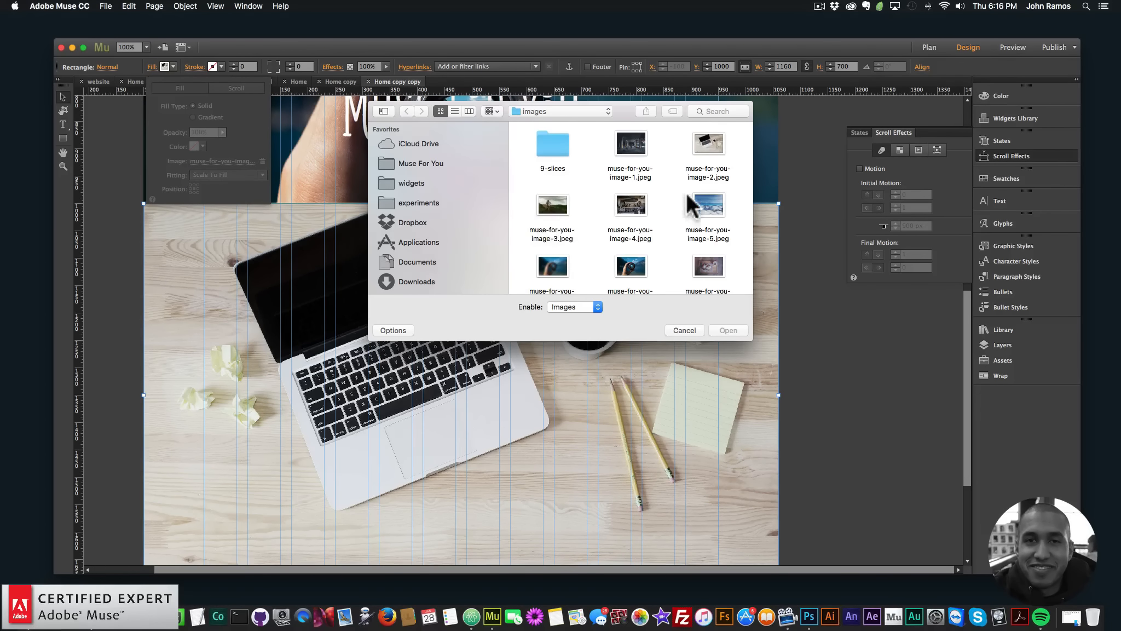
pyautogui.scroll(-3, 696, 212)
pyautogui.scroll(3, 594, 190)
pyautogui.doubleClick(708, 203)
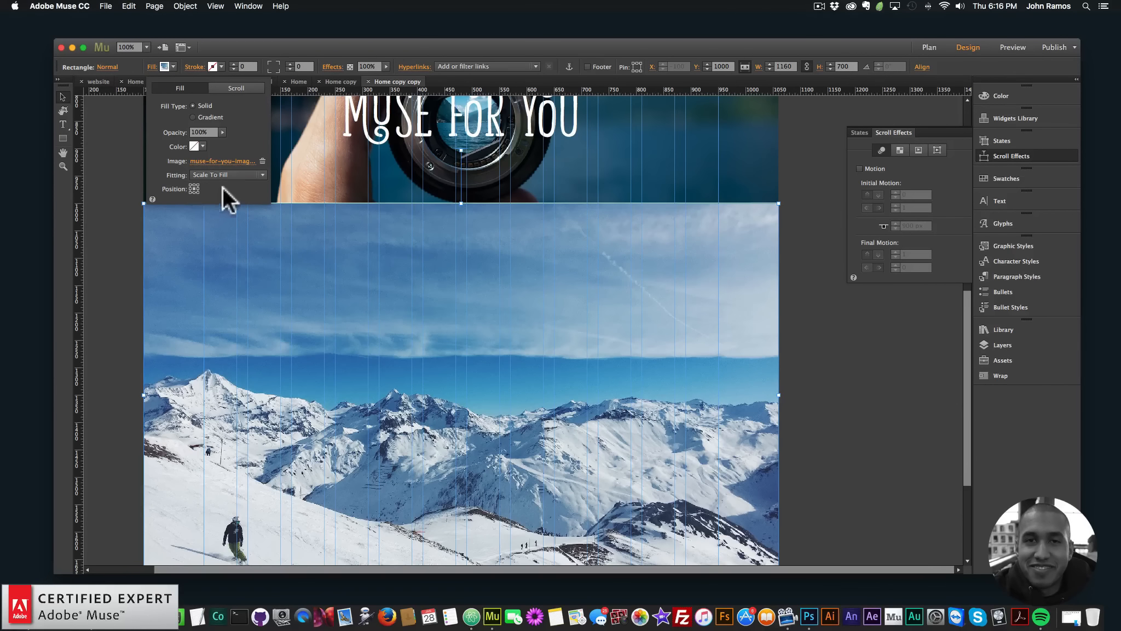
pyautogui.click(235, 171)
pyautogui.click(225, 171)
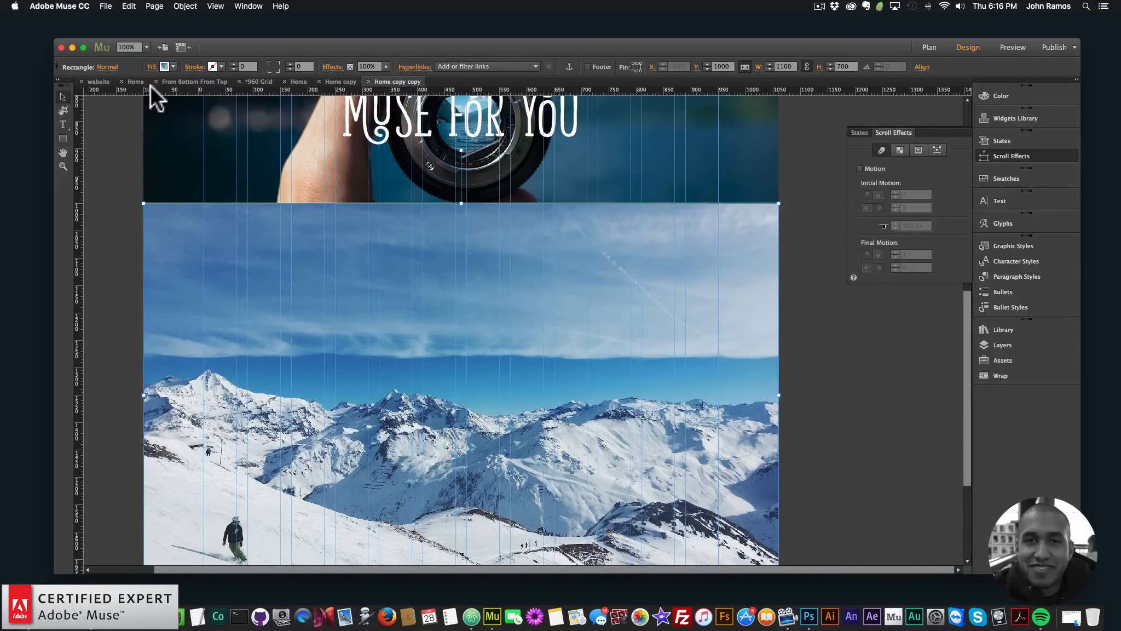
# - Check the scroll motion settings of the mountain rectangle's background fill
pyautogui.click(164, 67)
pyautogui.click(237, 88)
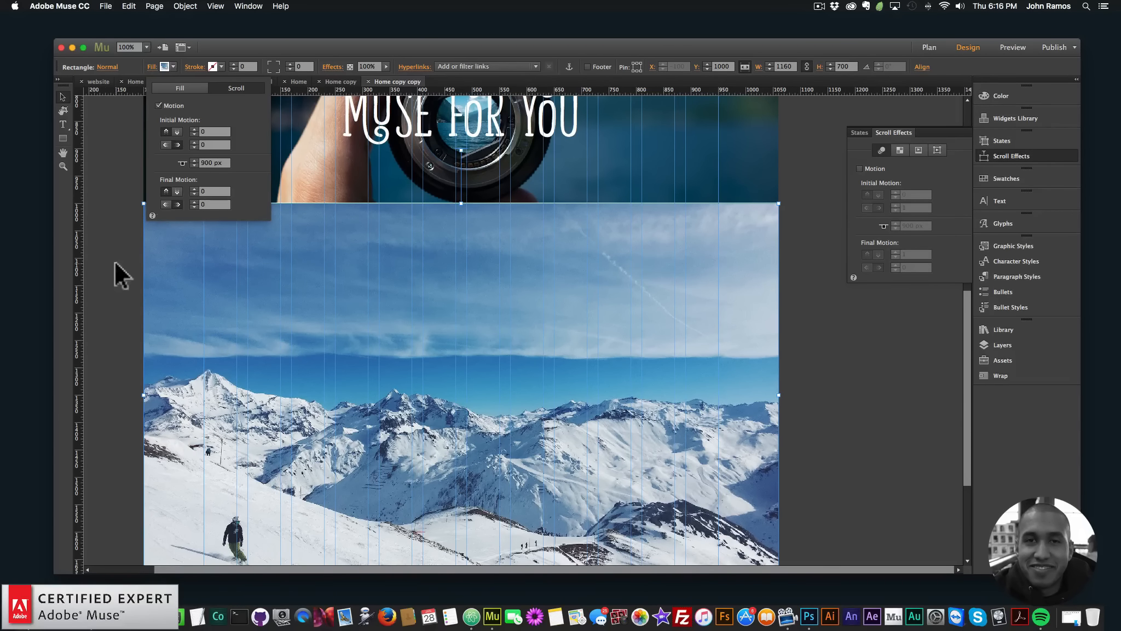
pyautogui.scroll(3, 611, 307)
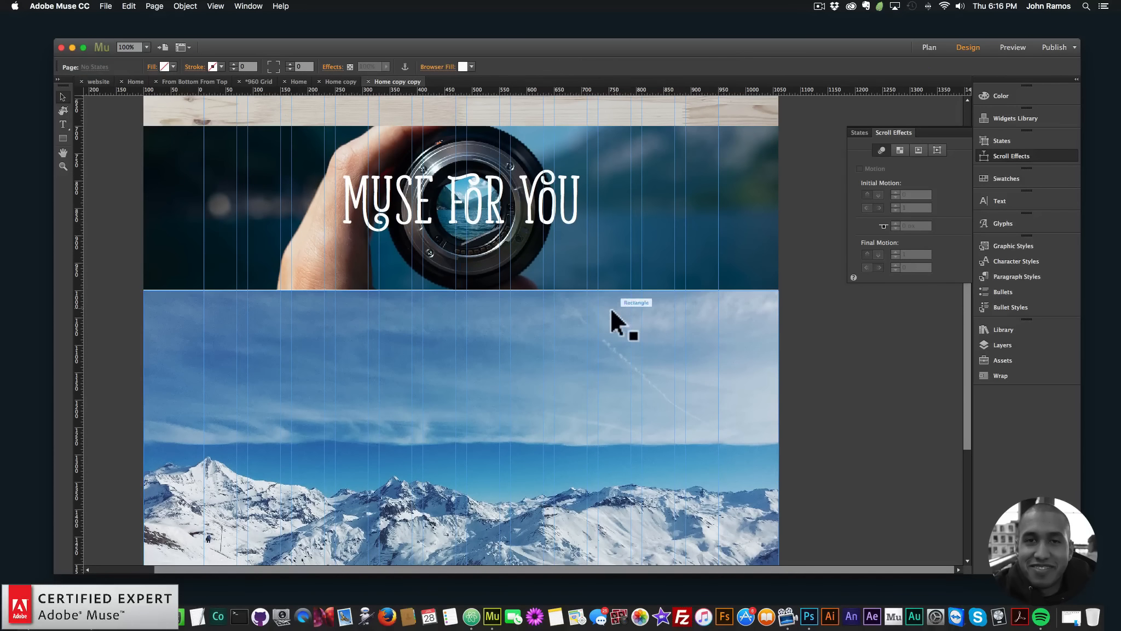
# - Nudge the mountain rectangle up to Y 999 so it meets the banner's lower edge, and look over the stacked sections
pyautogui.press('Up')
pyautogui.scroll(10, 618, 285)
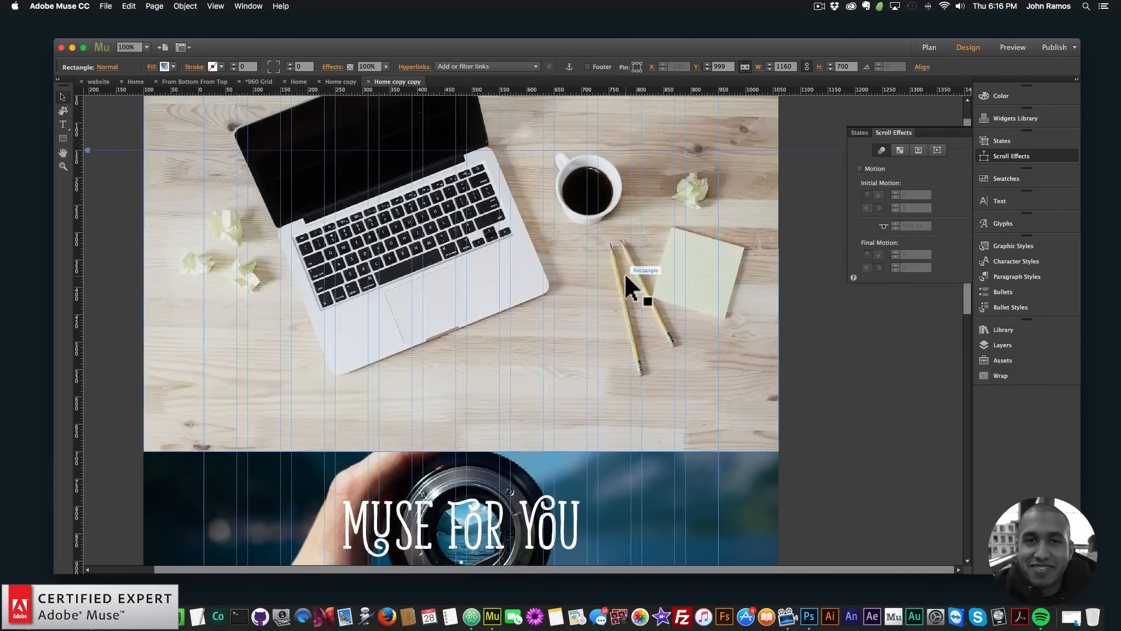
pyautogui.scroll(-3, 624, 273)
pyautogui.scroll(-2, 625, 271)
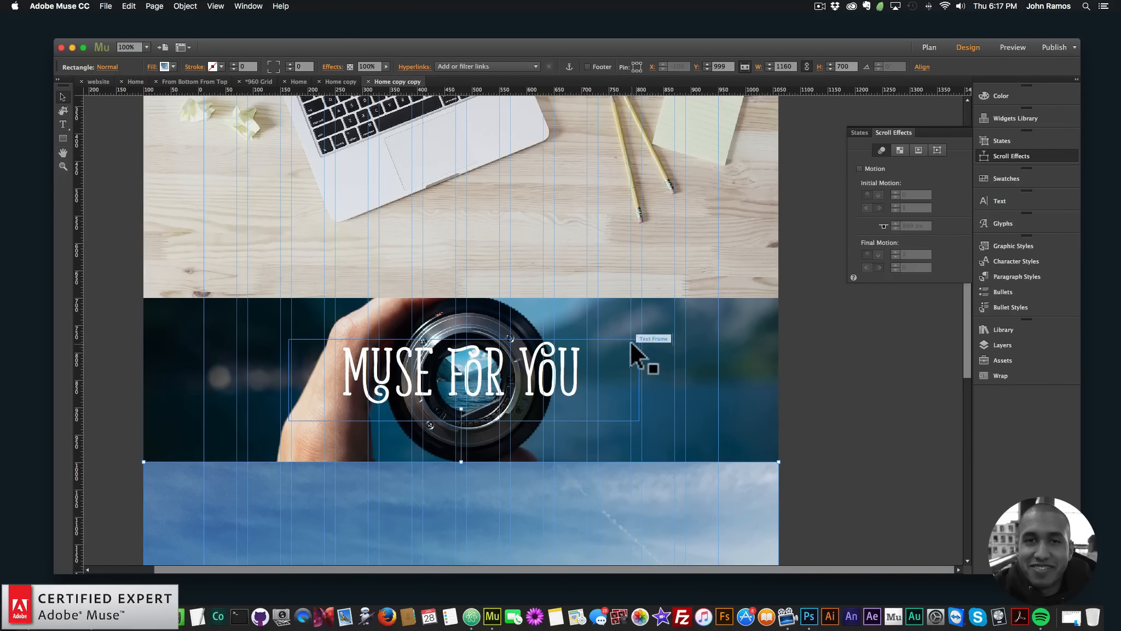
pyautogui.scroll(2, 548, 230)
pyautogui.scroll(-1, 528, 230)
pyautogui.scroll(-2, 530, 241)
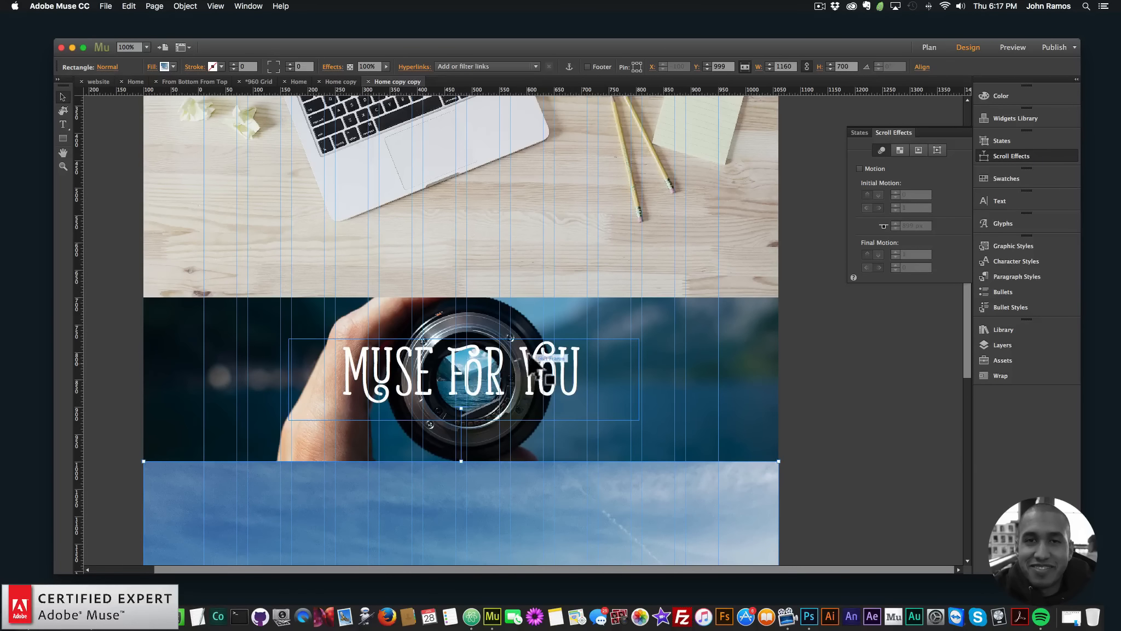
# - Preview the page in the browser and examine how the image changes above and below the MUSE FOR YOU banner during scrolling
pyautogui.click(104, 6)
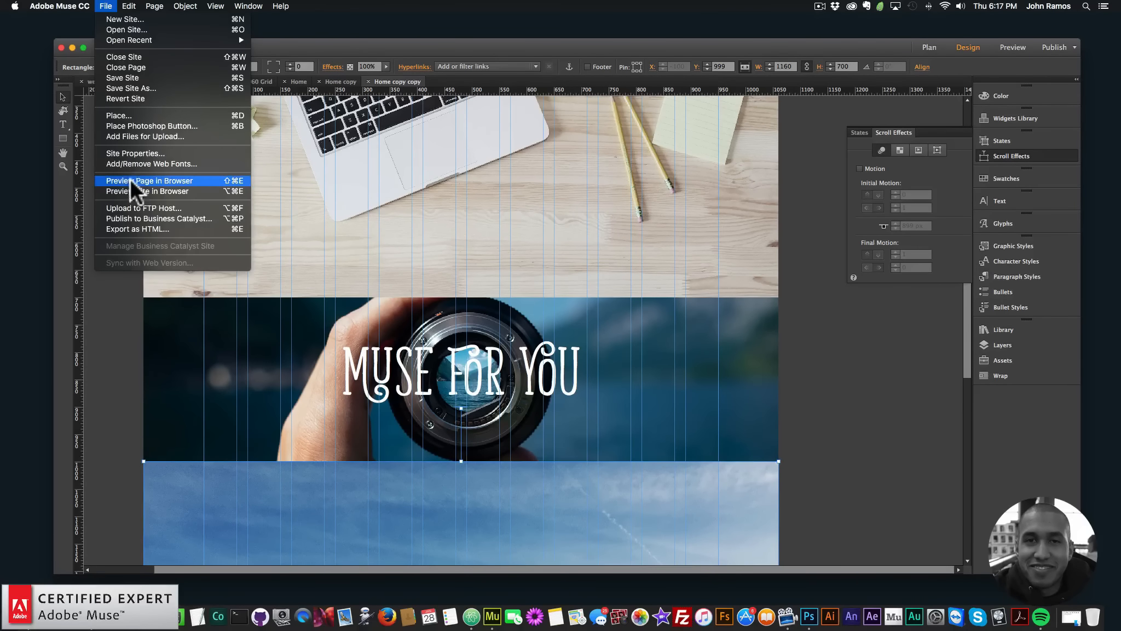
pyautogui.click(130, 179)
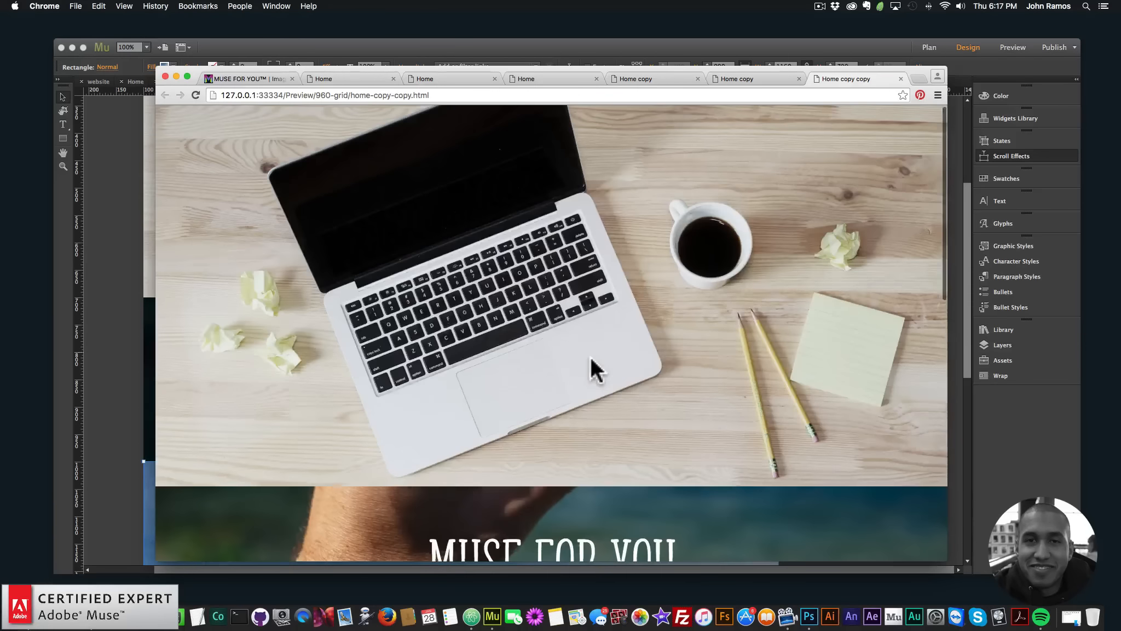
pyautogui.scroll(-5, 591, 359)
pyautogui.scroll(-10, 591, 359)
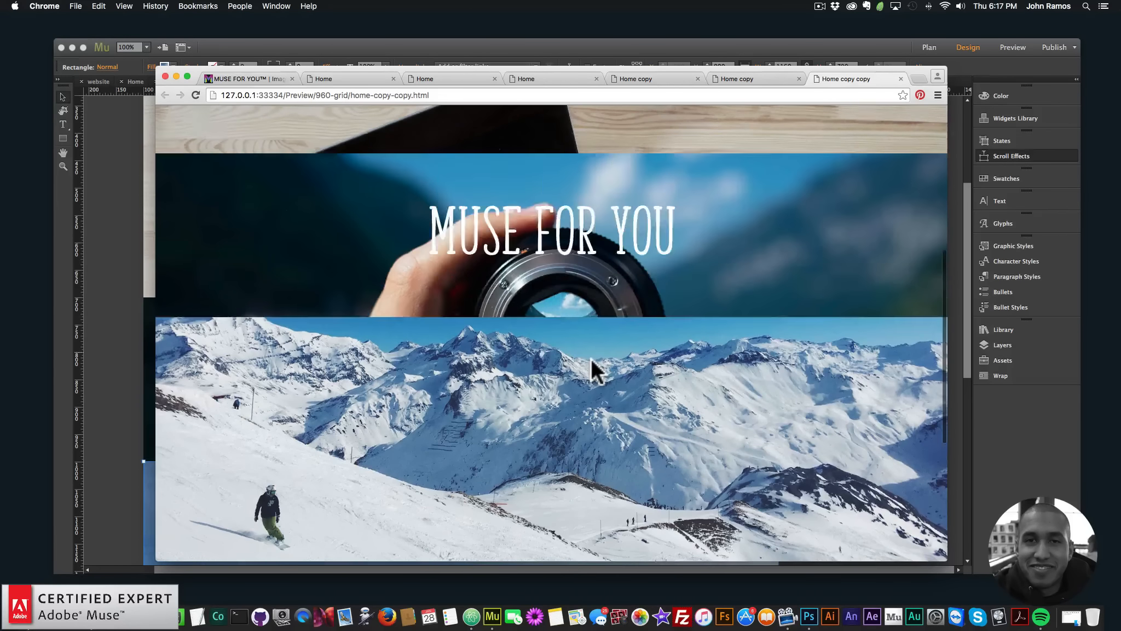
pyautogui.scroll(10, 590, 356)
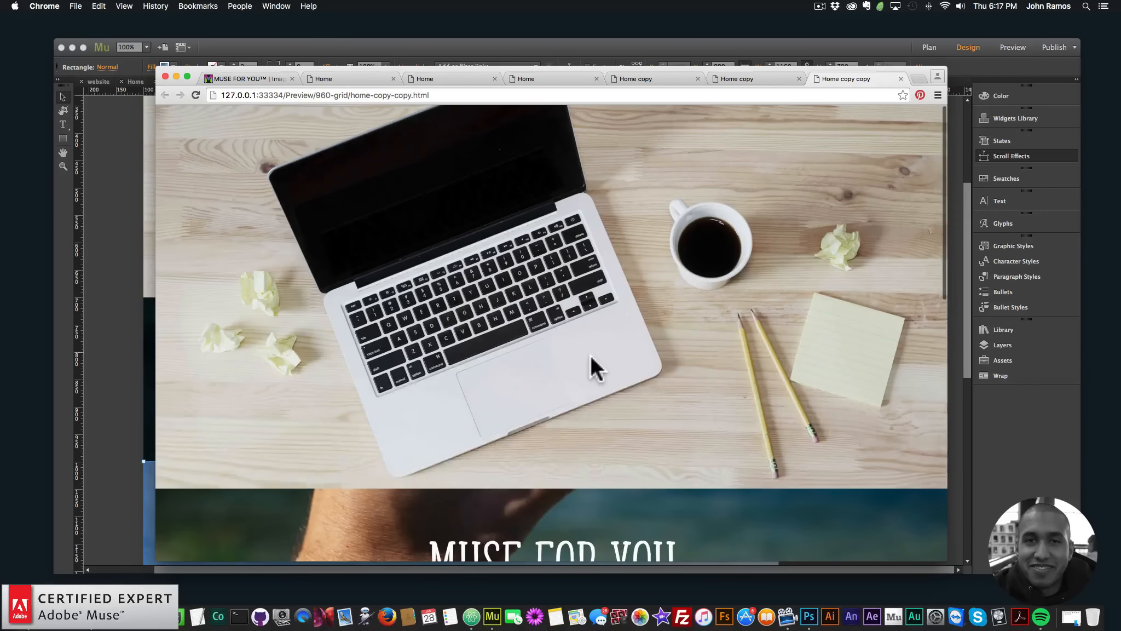
pyautogui.scroll(-3, 591, 355)
pyautogui.scroll(-4, 591, 359)
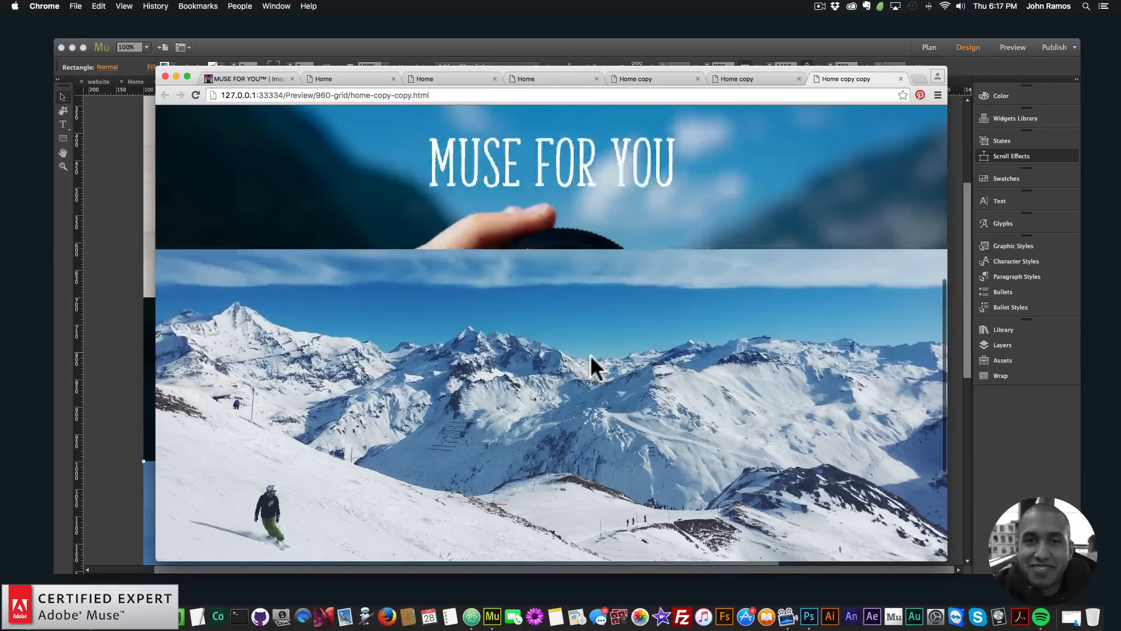
pyautogui.scroll(6, 592, 357)
pyautogui.scroll(-2, 592, 356)
pyautogui.scroll(-1, 592, 355)
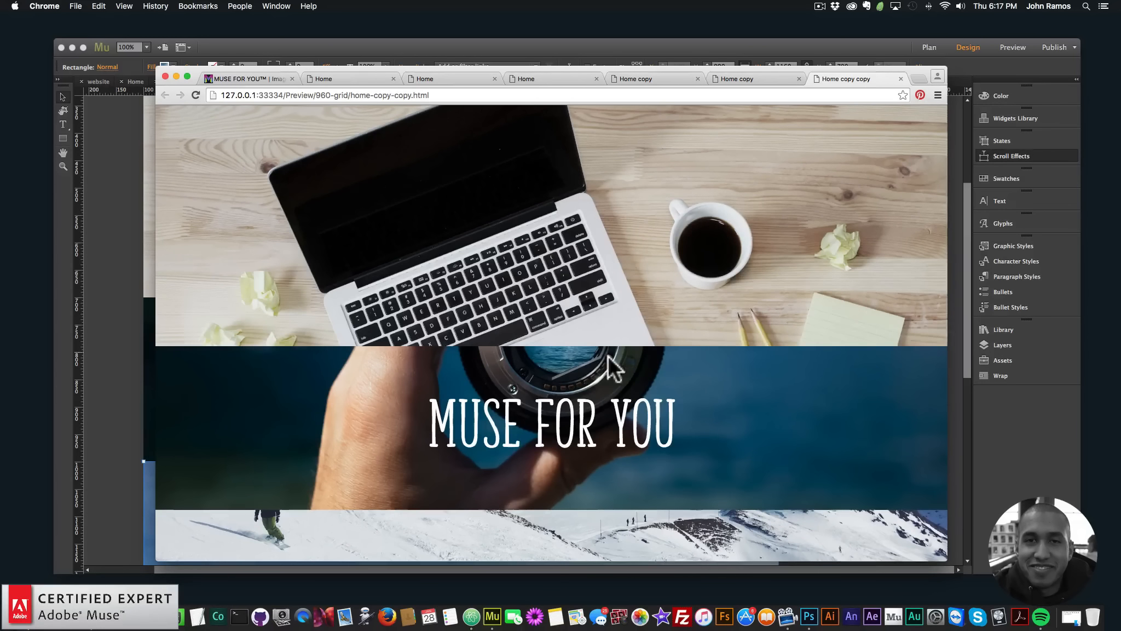
pyautogui.scroll(-5, 600, 367)
pyautogui.scroll(5, 598, 377)
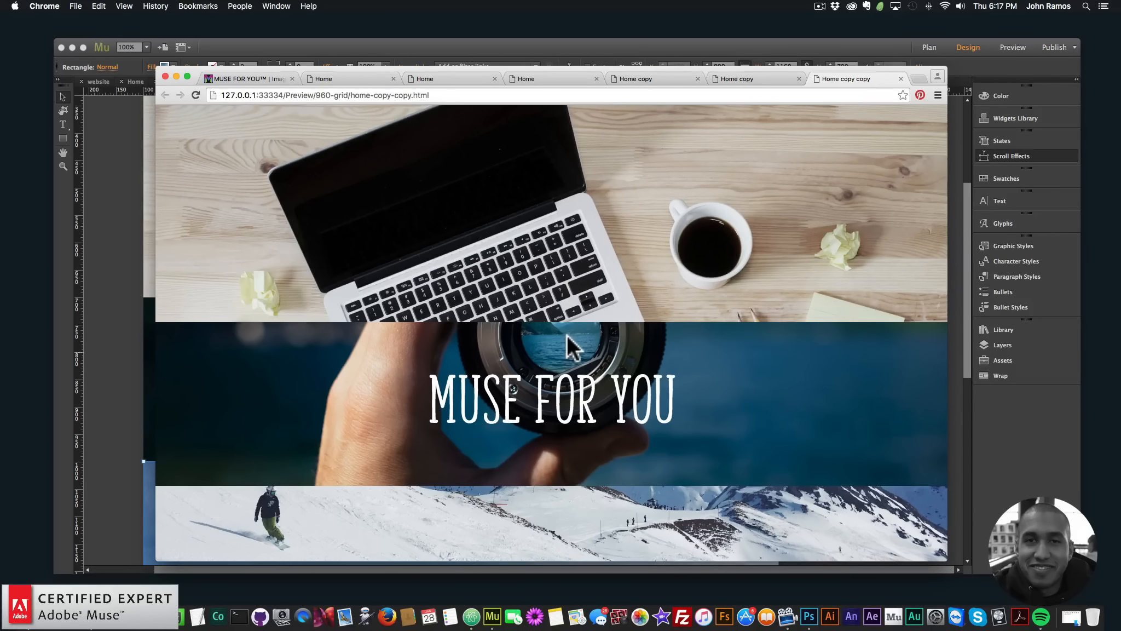
pyautogui.scroll(-5, 629, 318)
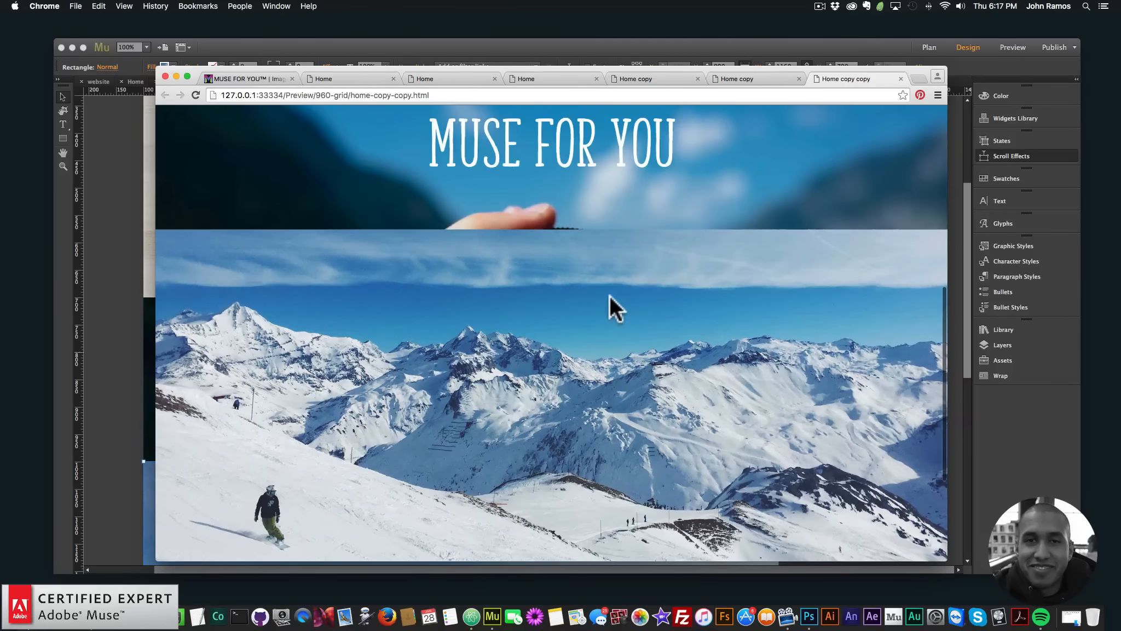
pyautogui.scroll(10, 608, 301)
pyautogui.scroll(-2, 618, 338)
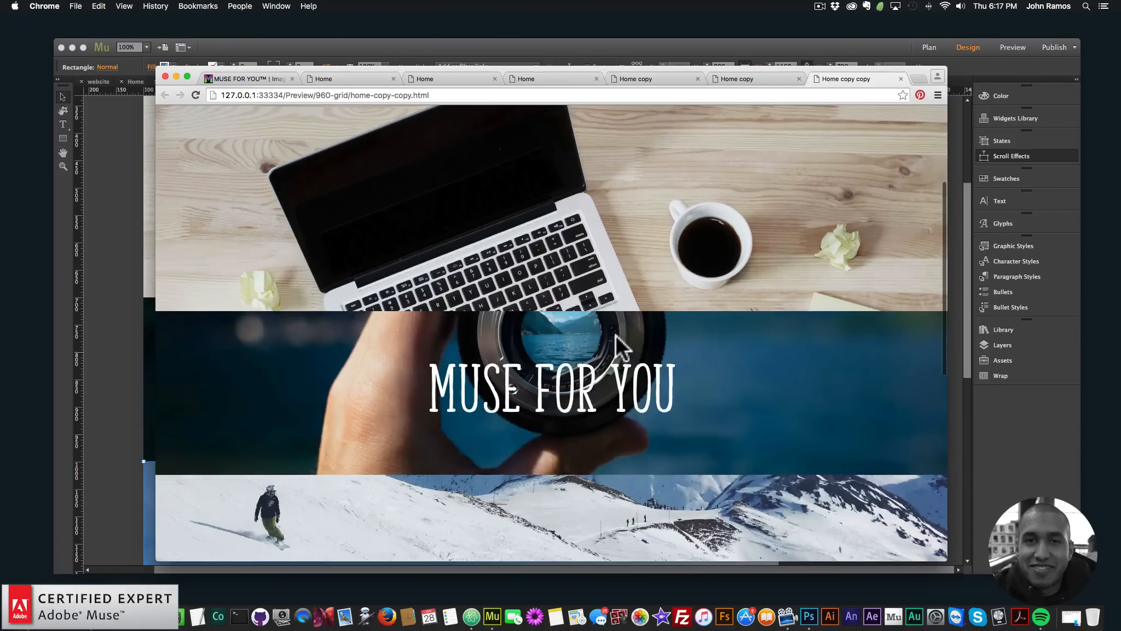
pyautogui.scroll(-5, 657, 338)
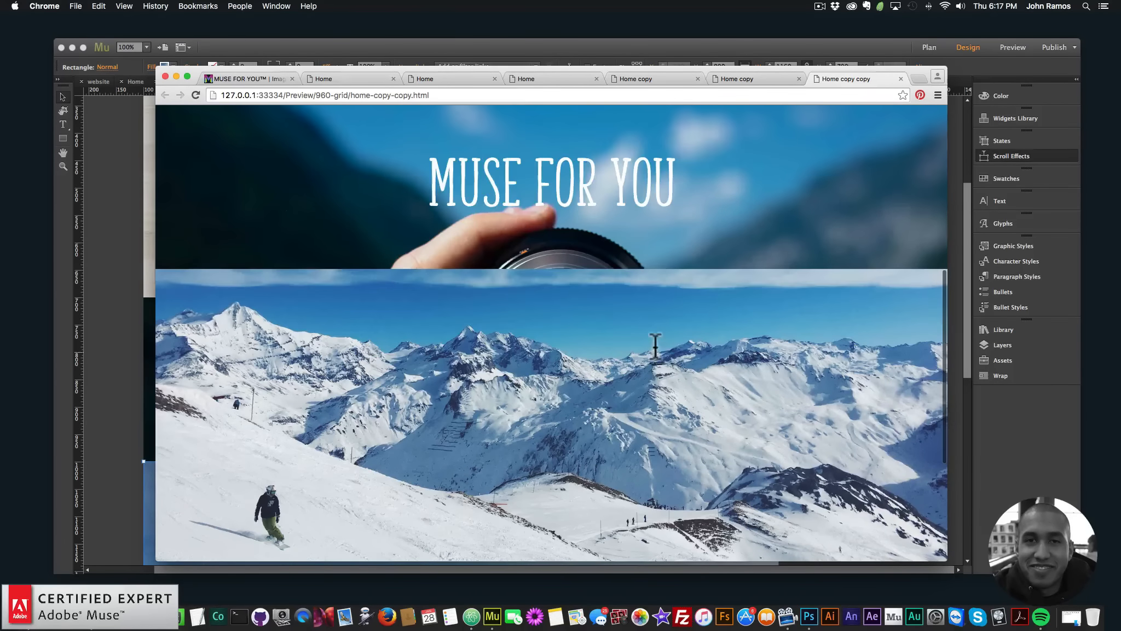
pyautogui.scroll(4, 654, 343)
pyautogui.scroll(2, 651, 340)
pyautogui.scroll(-4, 651, 341)
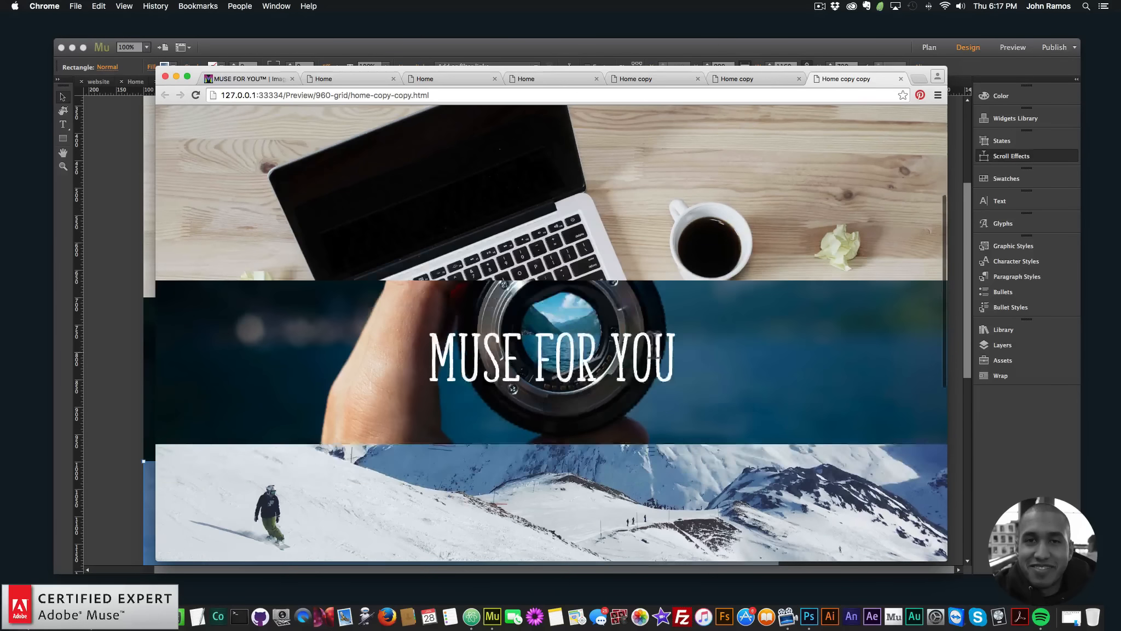
pyautogui.scroll(-5, 653, 340)
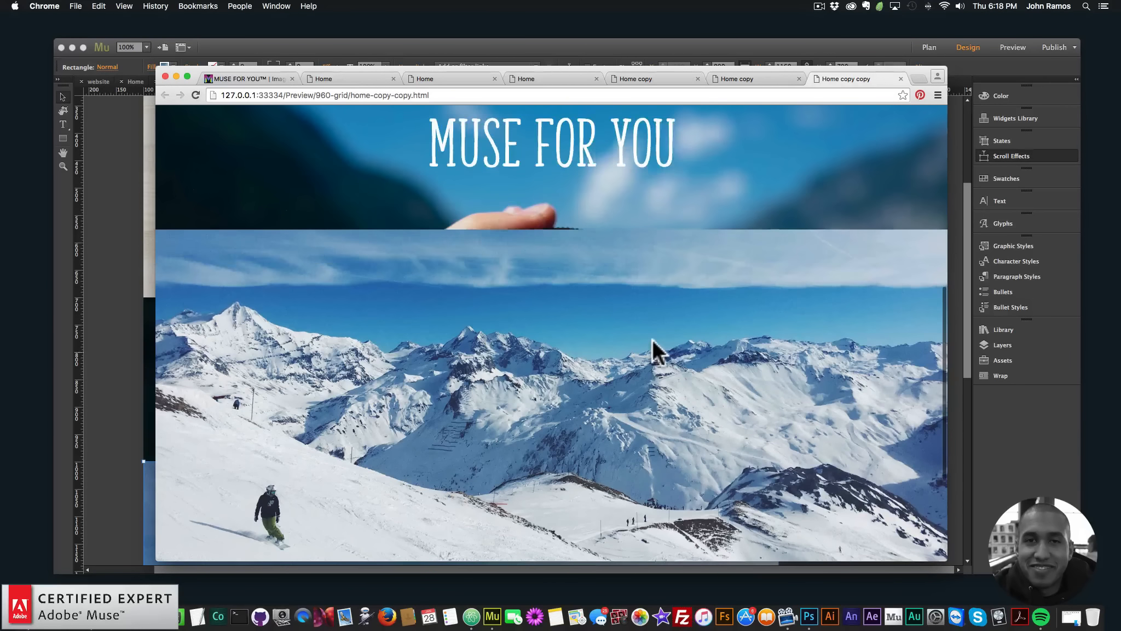
pyautogui.scroll(5, 652, 339)
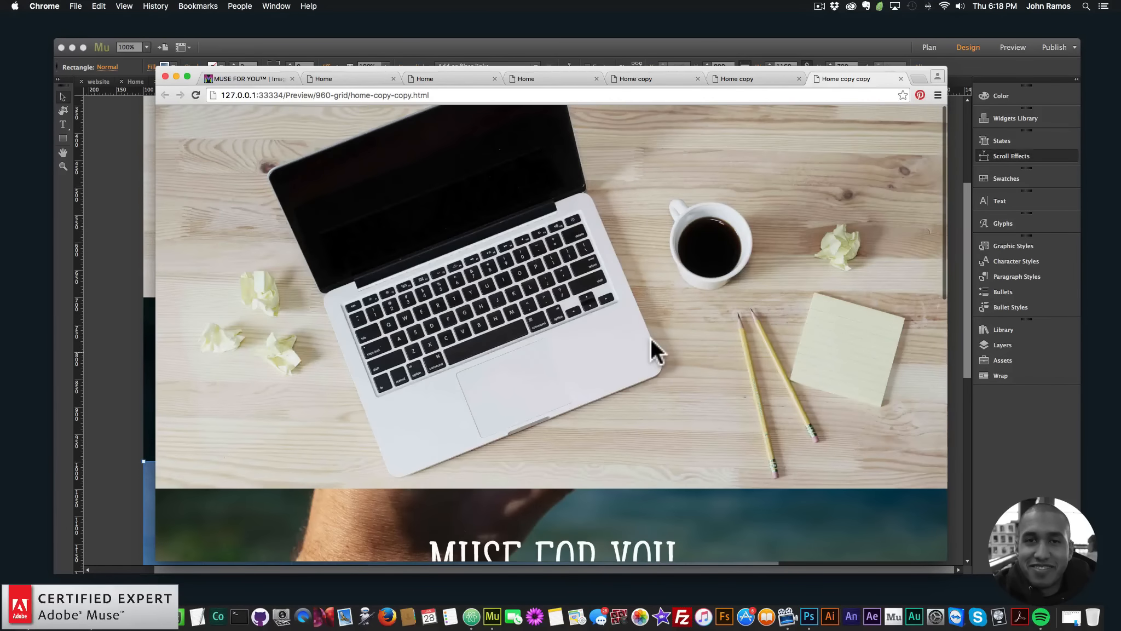
# - Examine the image change page's full scroll once more, down past the mountain image and back up to the laptop
pyautogui.scroll(-6, 651, 340)
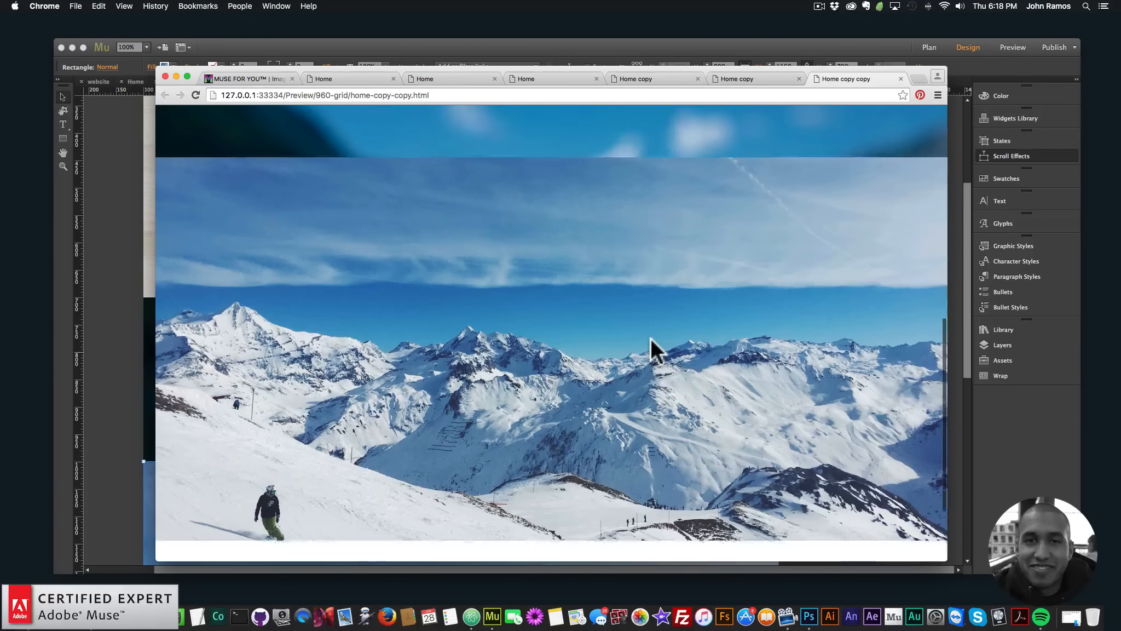
pyautogui.scroll(5, 652, 343)
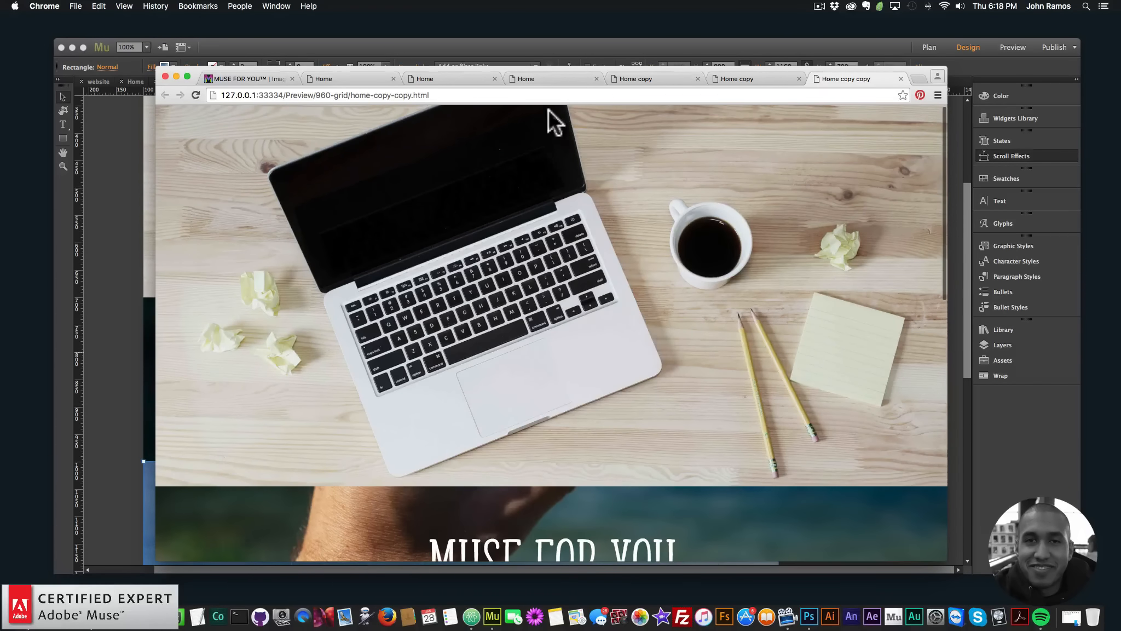
pyautogui.click(534, 48)
pyautogui.click(86, 594)
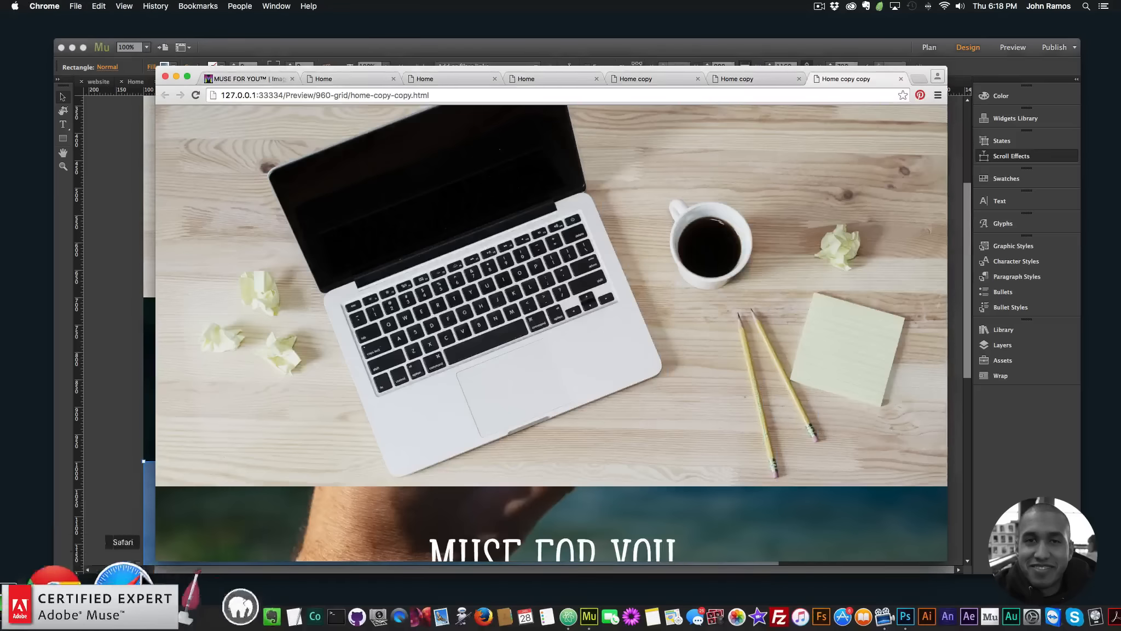
# - Open the Blurry to Non-Blurry example from the online tutorial site's home page and examine its scroll effect
pyautogui.click(233, 80)
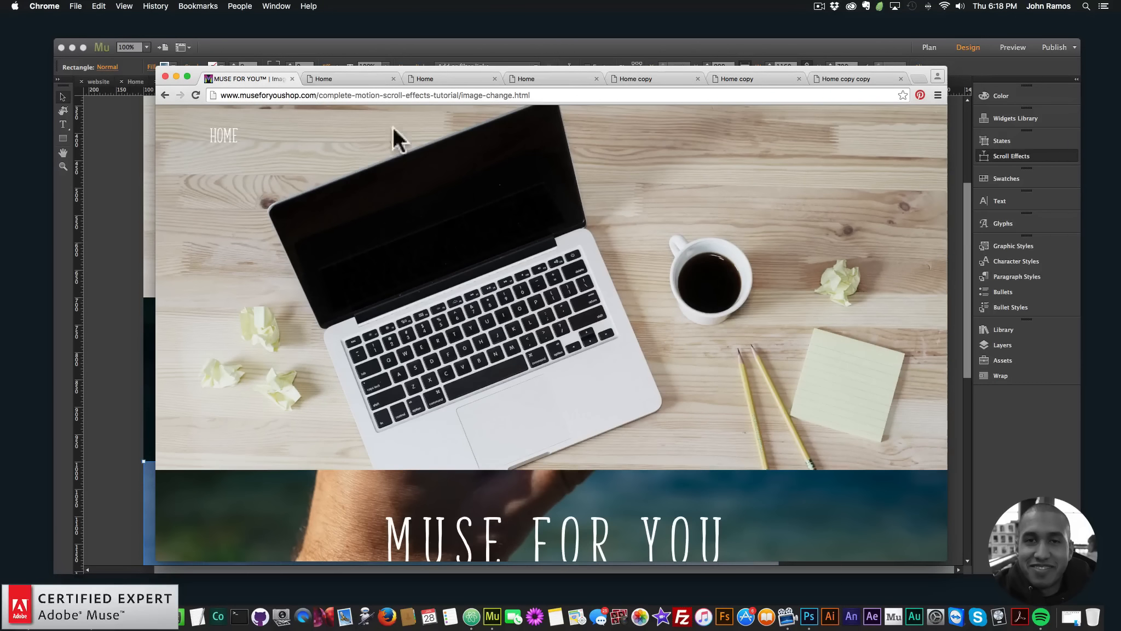
pyautogui.click(221, 125)
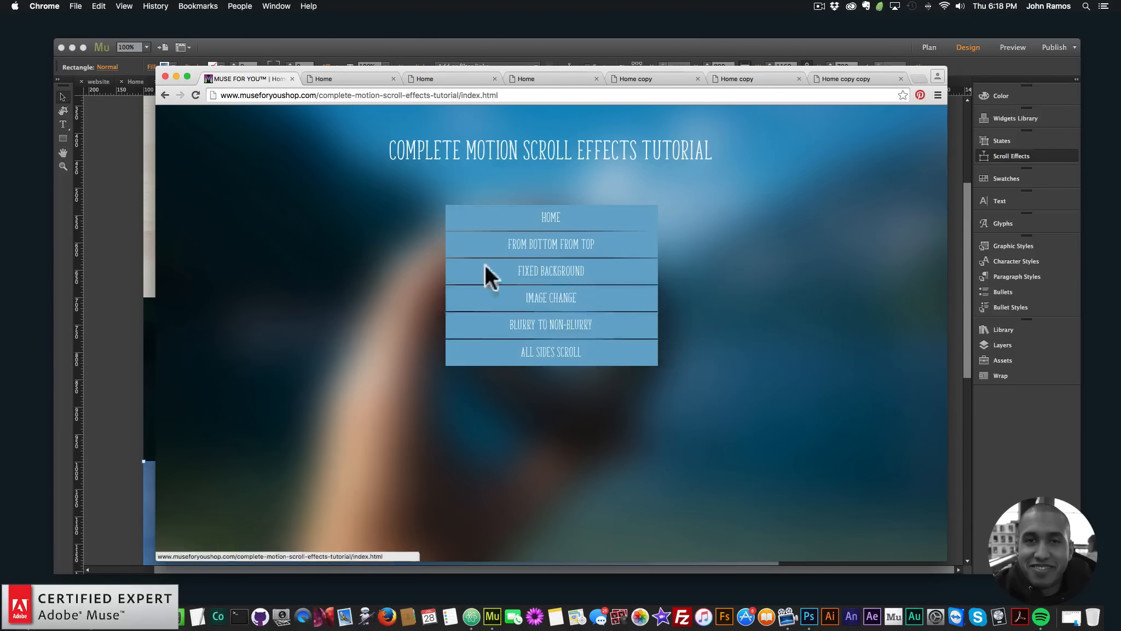
pyautogui.click(568, 331)
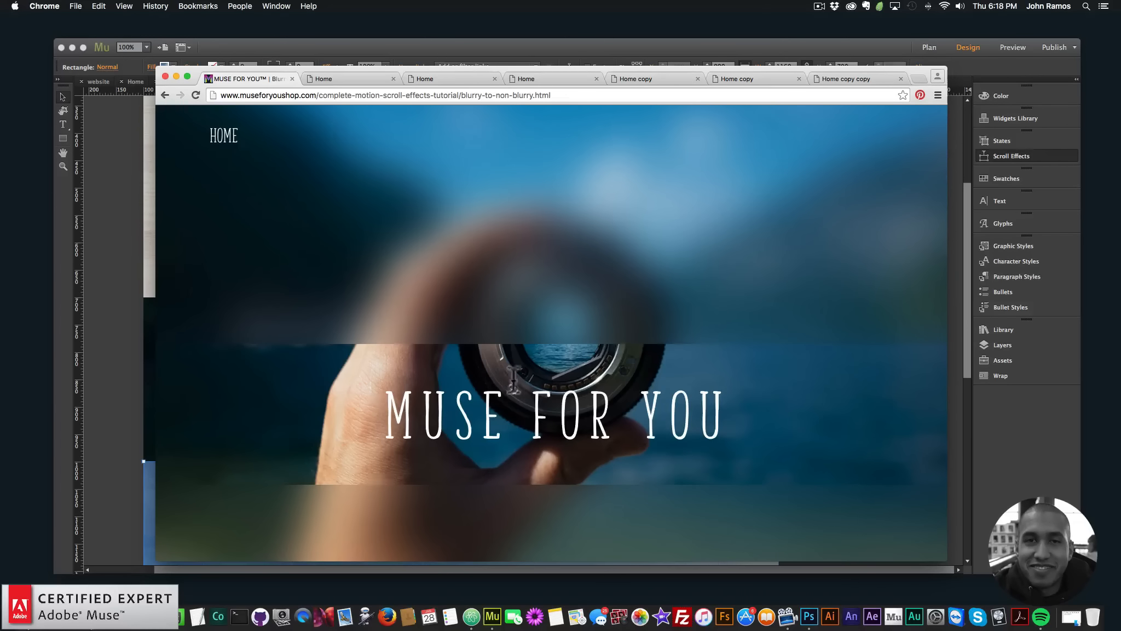
pyautogui.scroll(-5, 523, 381)
pyautogui.scroll(5, 533, 375)
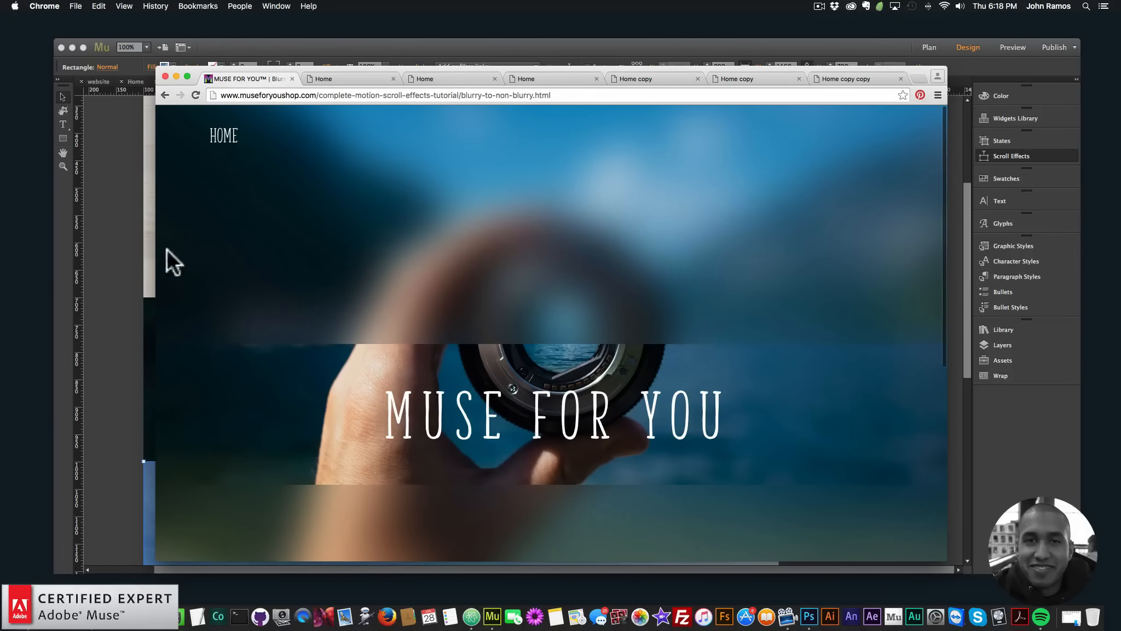
# - Return to Muse, duplicate the Home copy copy page in the site plan and open the duplicate for design
pyautogui.click(117, 248)
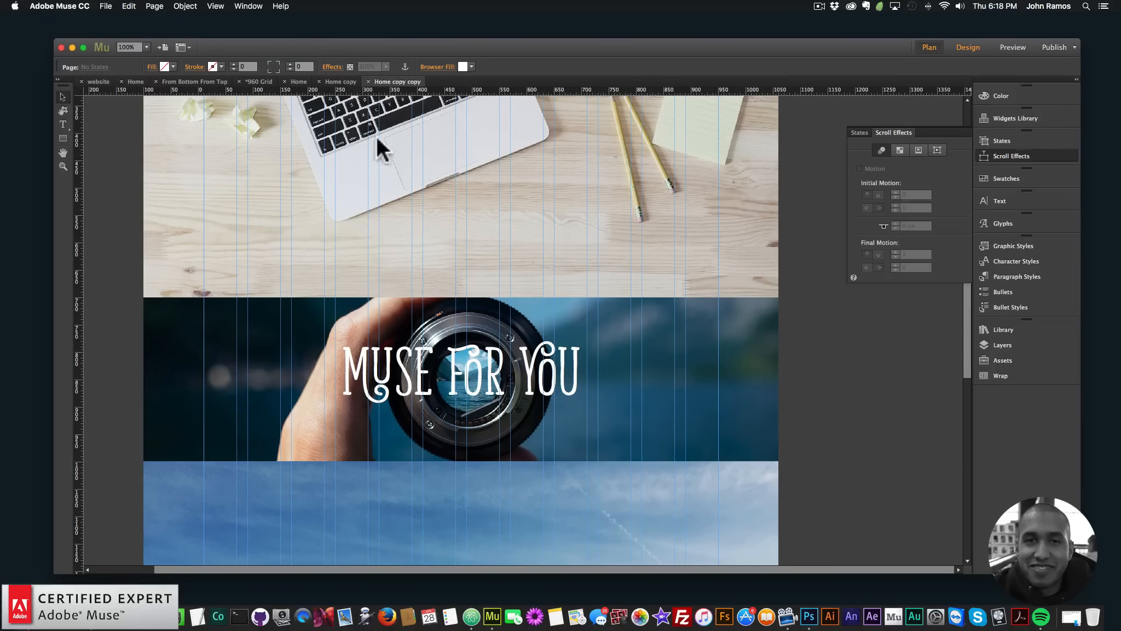
pyautogui.press('super+m')
pyautogui.rightClick(444, 154)
pyautogui.click(477, 179)
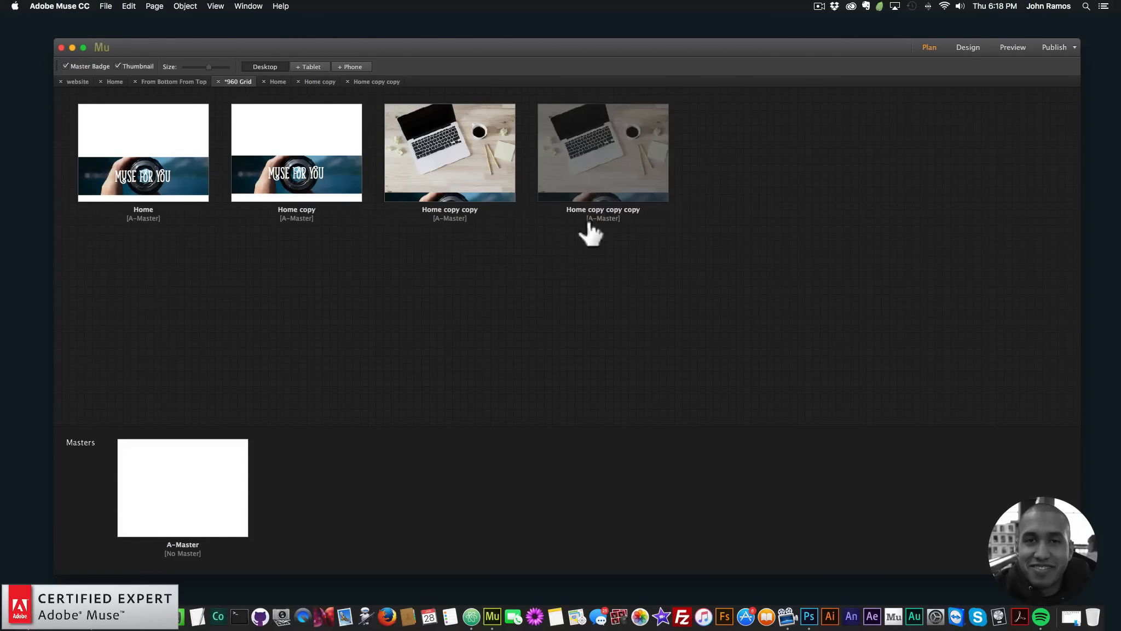
pyautogui.doubleClick(626, 169)
# - Delete the laptop rectangle above the MUSE FOR YOU banner and the mountain rectangle below it
pyautogui.click(521, 280)
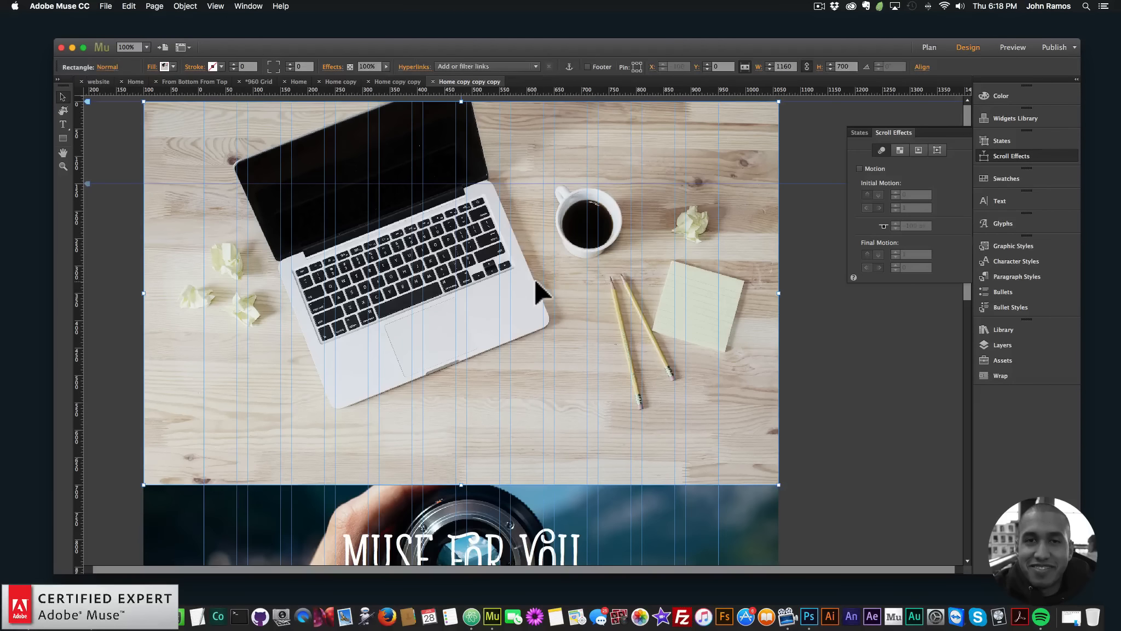
pyautogui.press('BackSpace')
pyautogui.scroll(-6, 548, 298)
pyautogui.click(535, 459)
pyautogui.press('BackSpace')
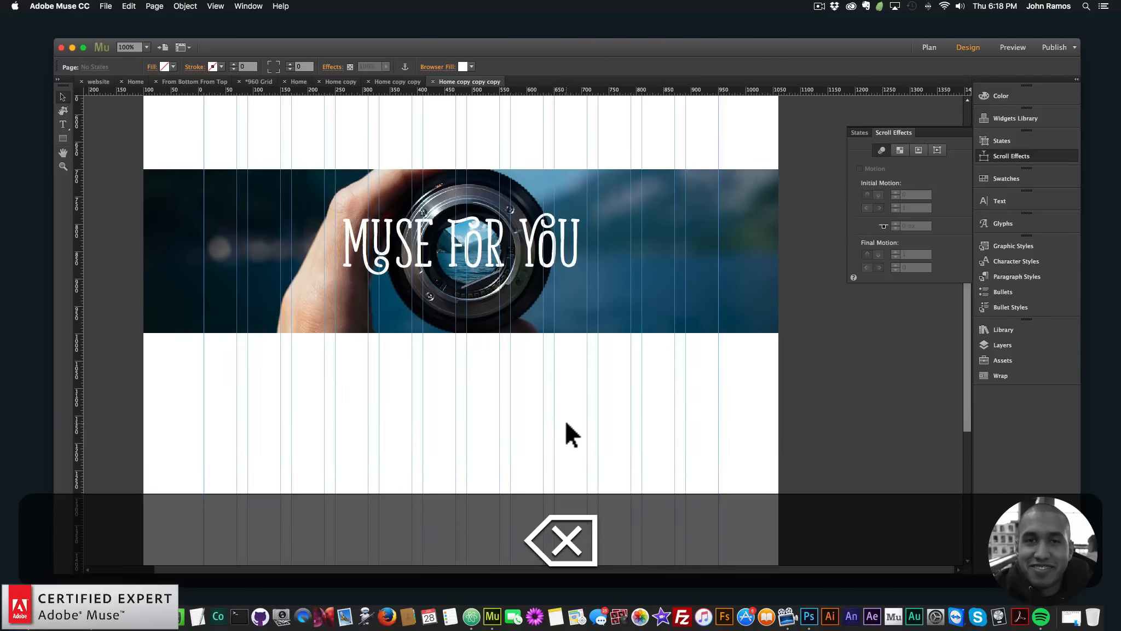
# - Set the browser fill to muse-for-you-image-6-blurry.jpeg with Scale To Fill fitting and turn off its scrolling
pyautogui.scroll(6, 564, 419)
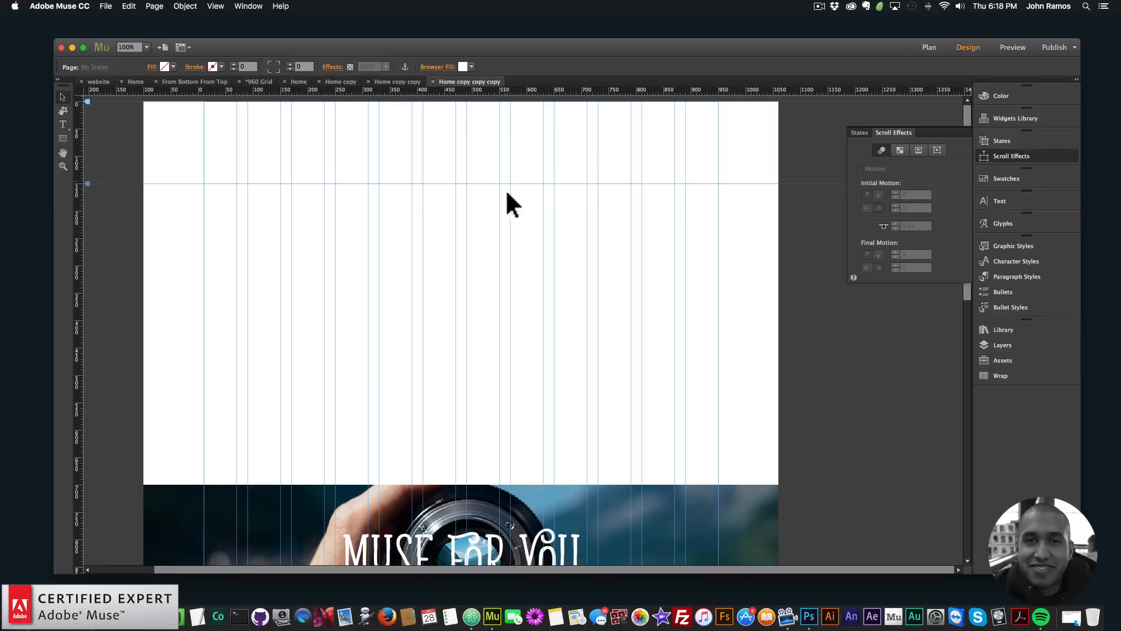
pyautogui.click(436, 66)
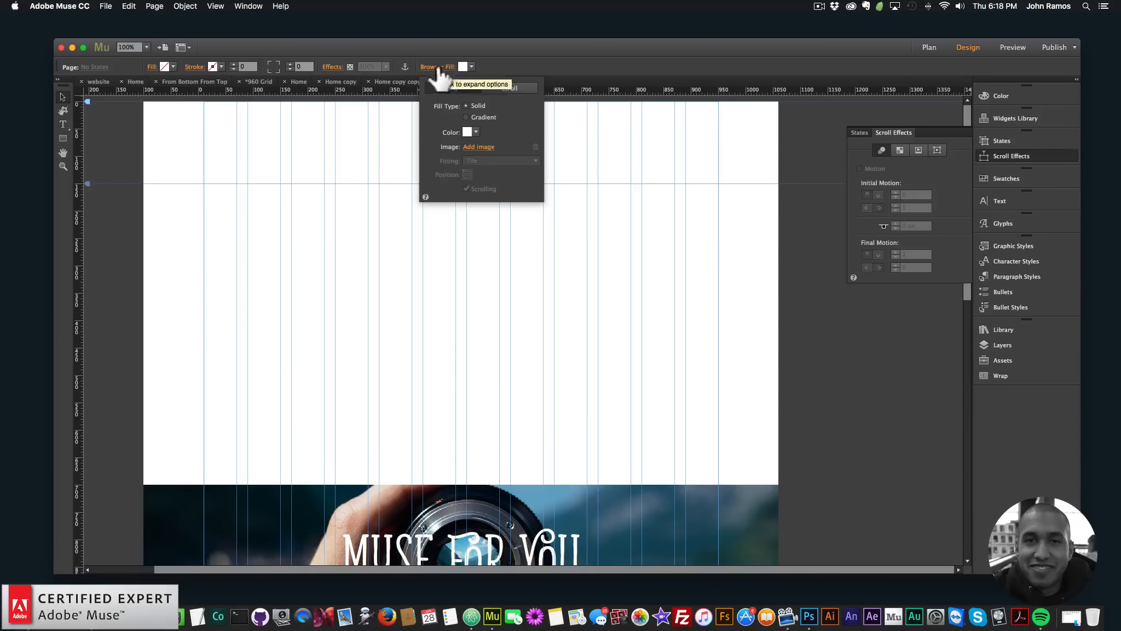
pyautogui.click(482, 147)
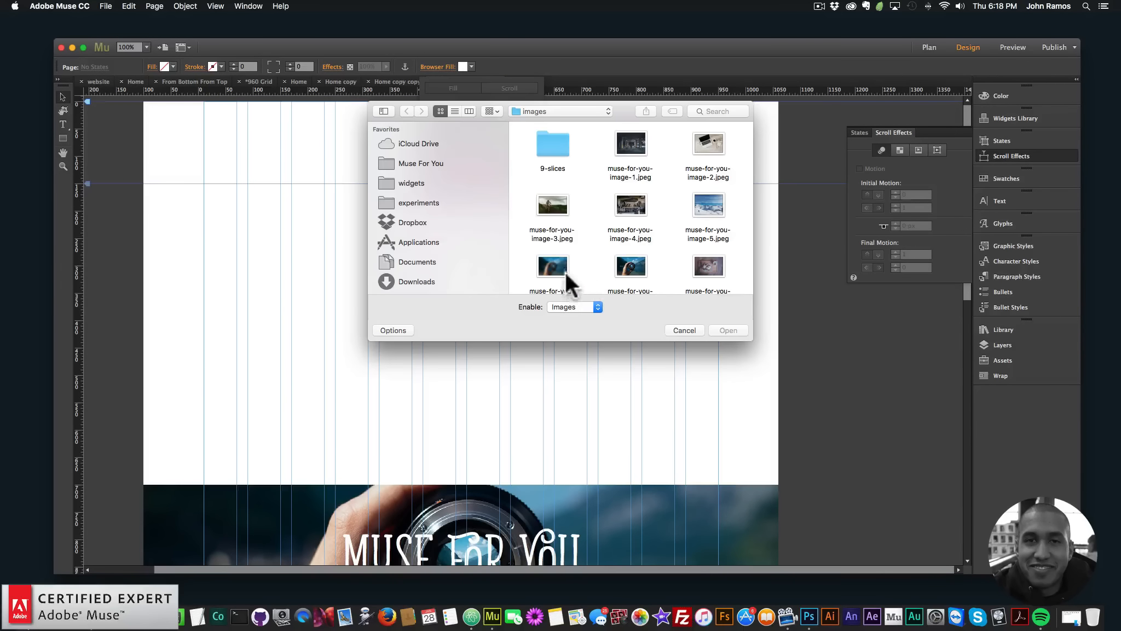
pyautogui.scroll(-3, 552, 240)
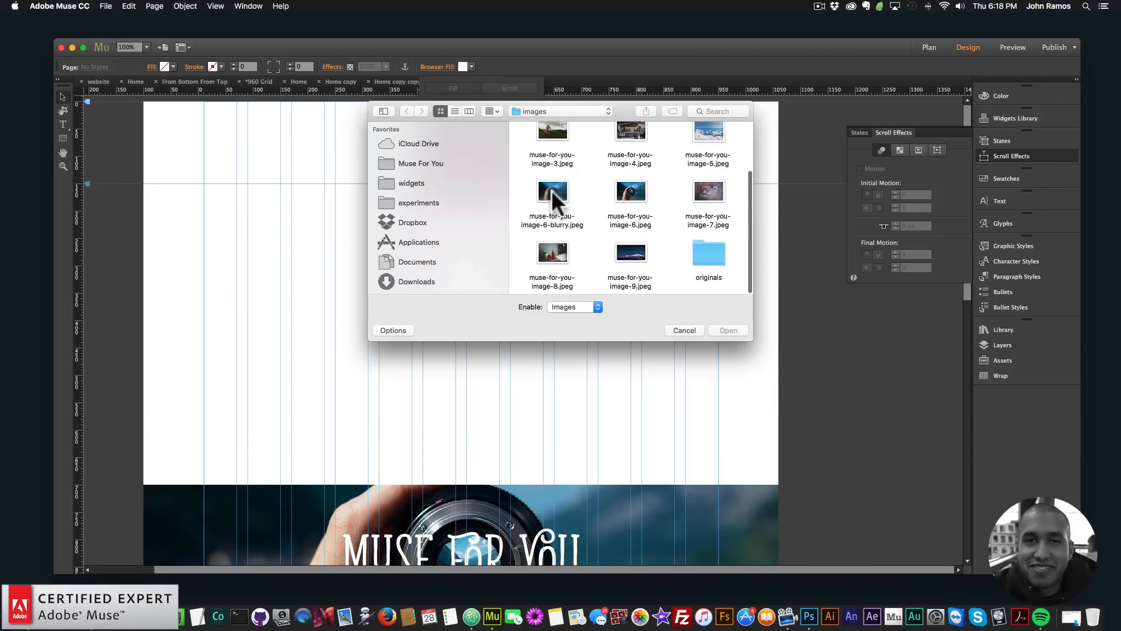
pyautogui.doubleClick(556, 192)
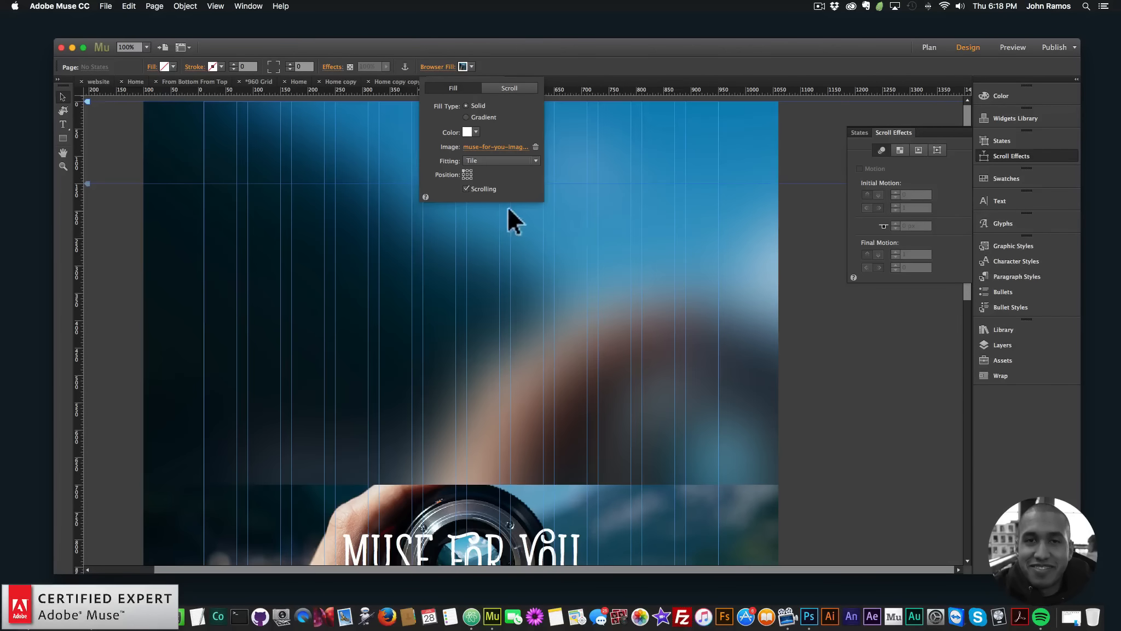
pyautogui.click(500, 161)
pyautogui.click(470, 173)
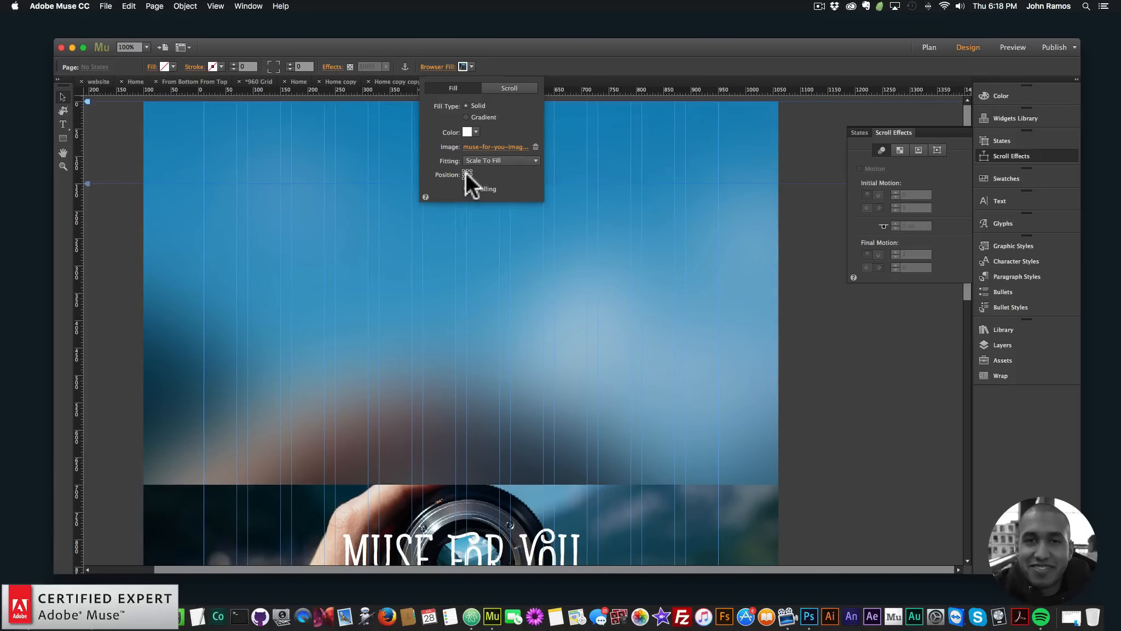
pyautogui.click(465, 188)
pyautogui.click(570, 350)
# - Switch to Finder and open muse-for-you-image-6.jpeg from the images folder in Photoshop
pyautogui.click(36, 602)
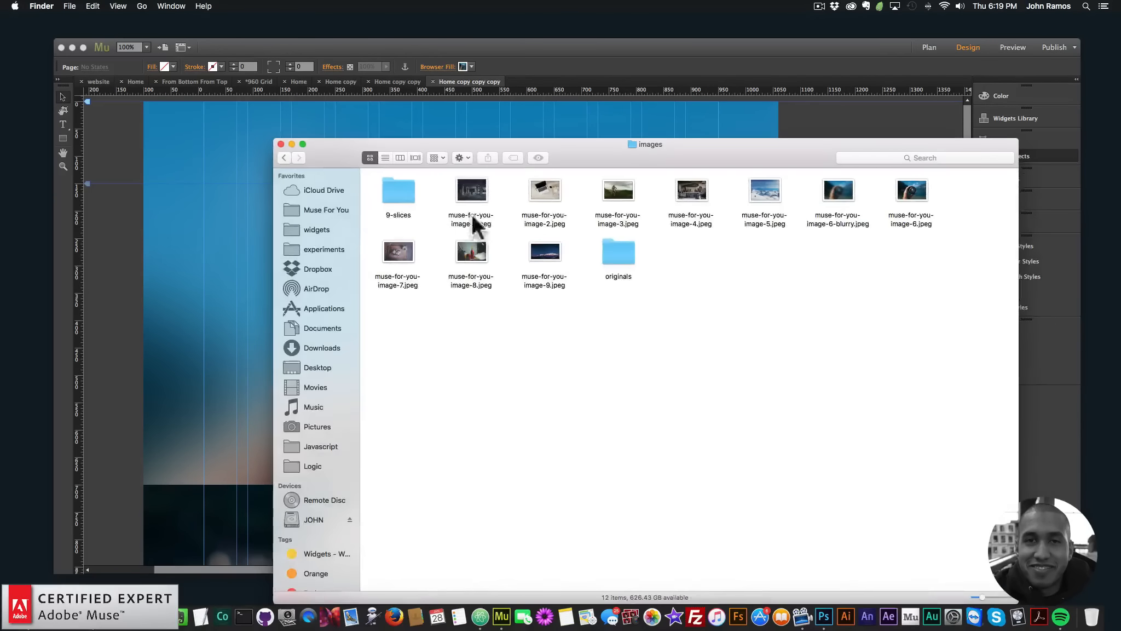
pyautogui.rightClick(906, 188)
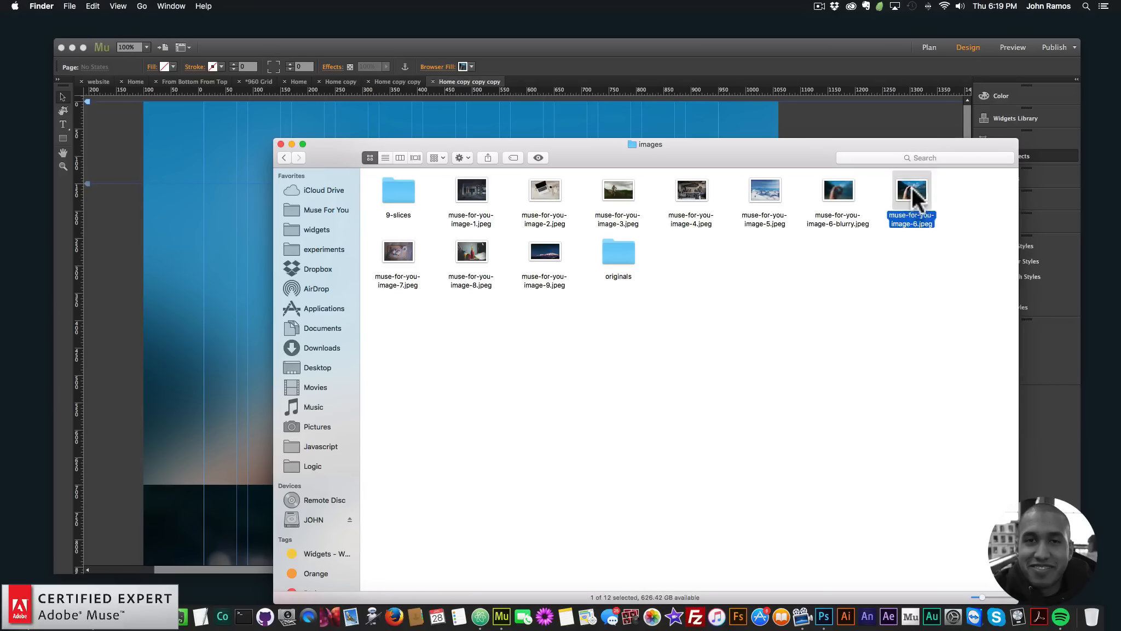
pyautogui.moveTo(923, 203)
pyautogui.click(807, 246)
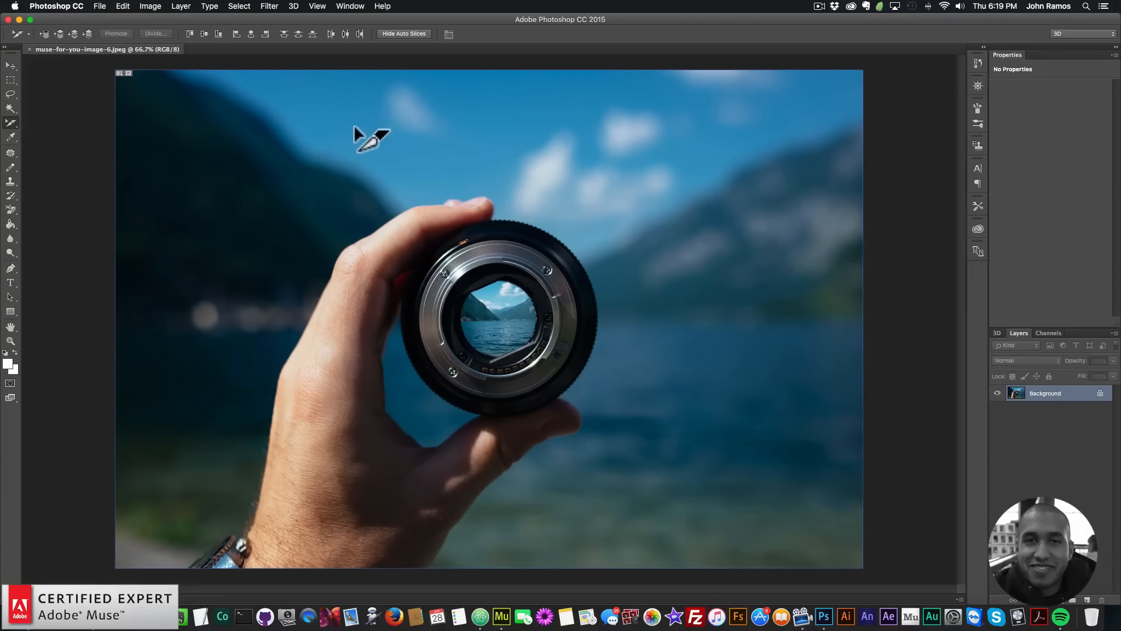
# - Apply a Gaussian Blur with a 50-pixel radius to the lens photo
pyautogui.click(270, 7)
pyautogui.moveTo(291, 136)
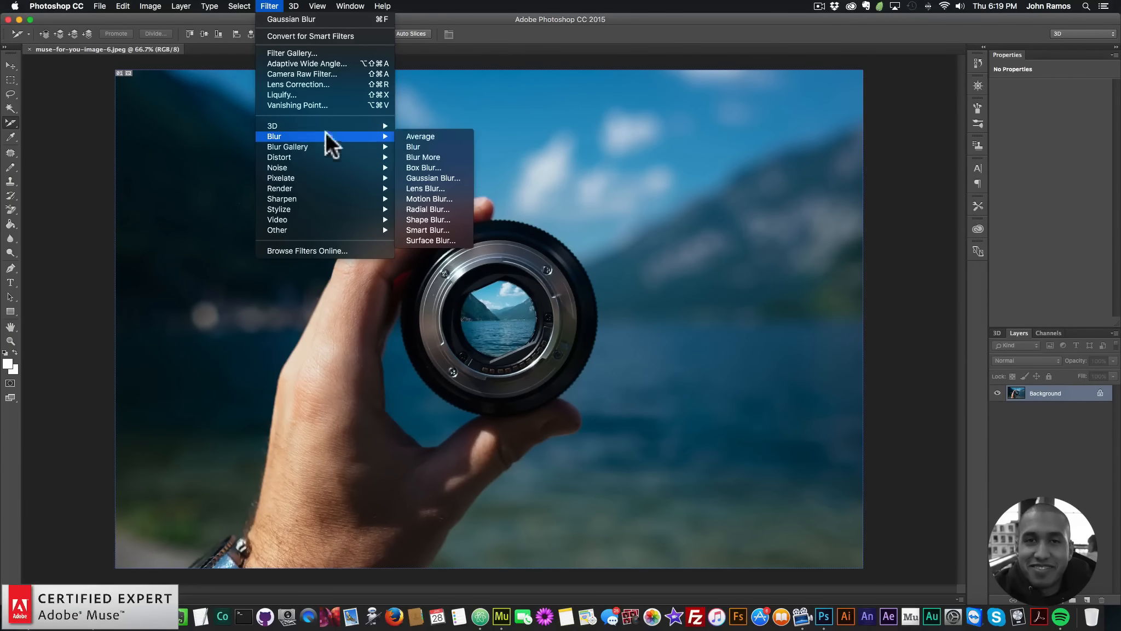
pyautogui.click(423, 178)
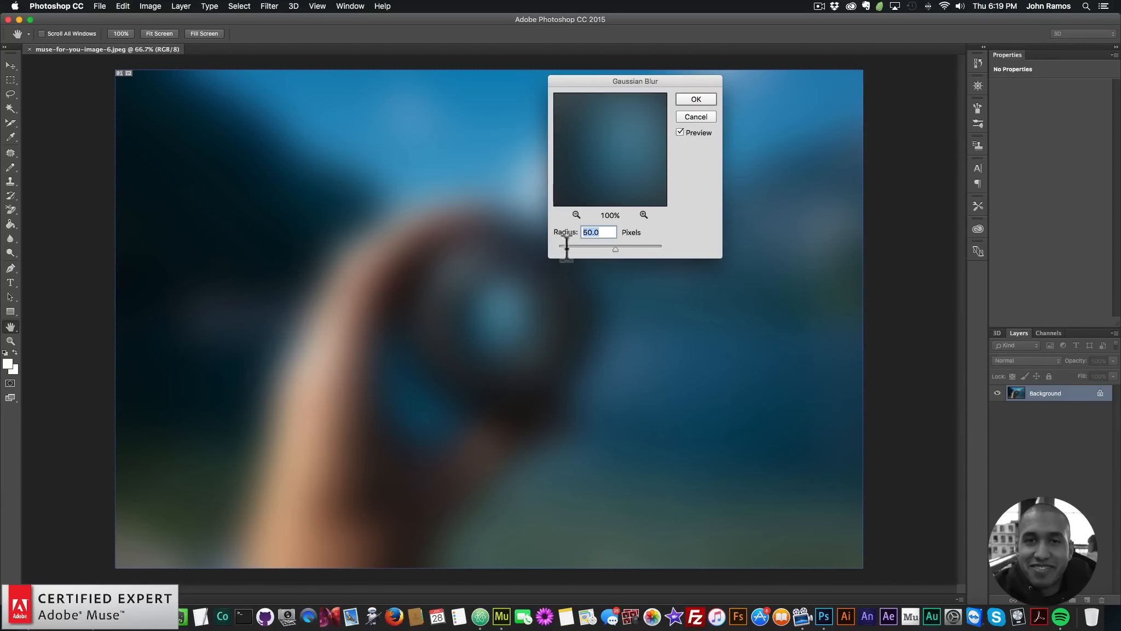
pyautogui.click(696, 98)
# - Export the blurred photo for web as muse-for-you-image-6-blurry-2.jpg into the parent images folder that contains 9-slices
pyautogui.click(99, 6)
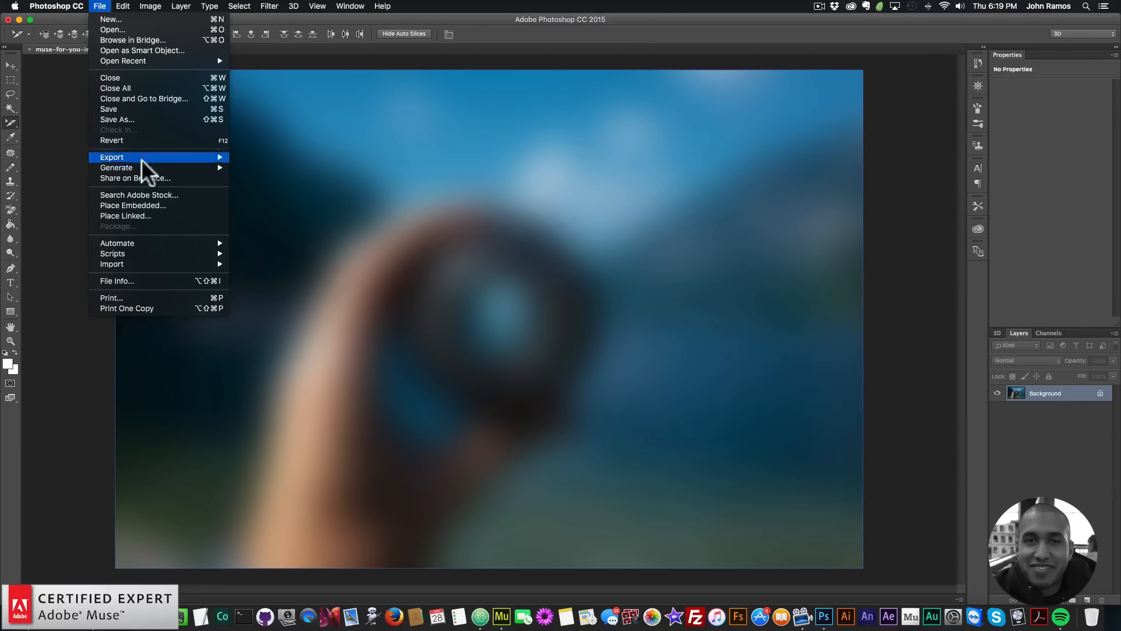
pyautogui.moveTo(146, 156)
pyautogui.click(274, 201)
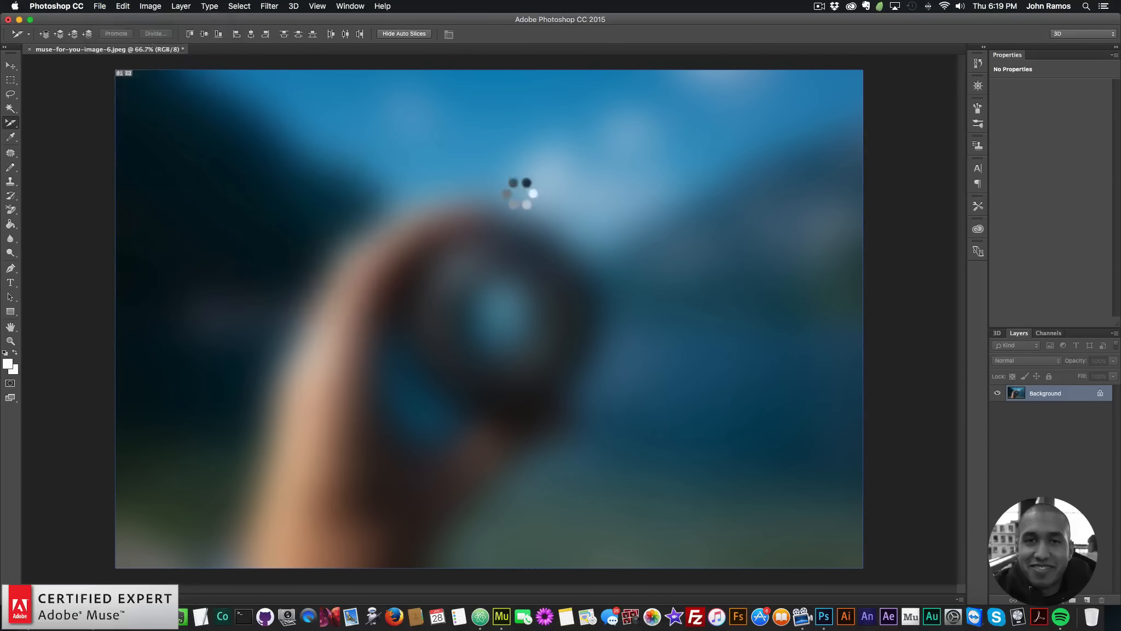
pyautogui.click(427, 458)
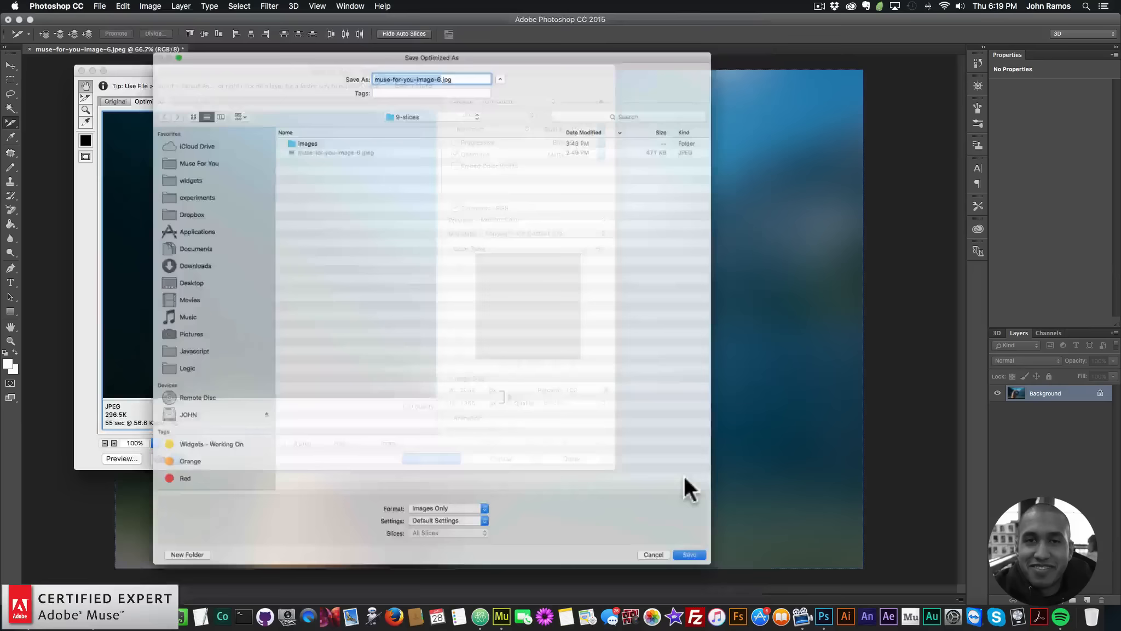
pyautogui.doubleClick(287, 119)
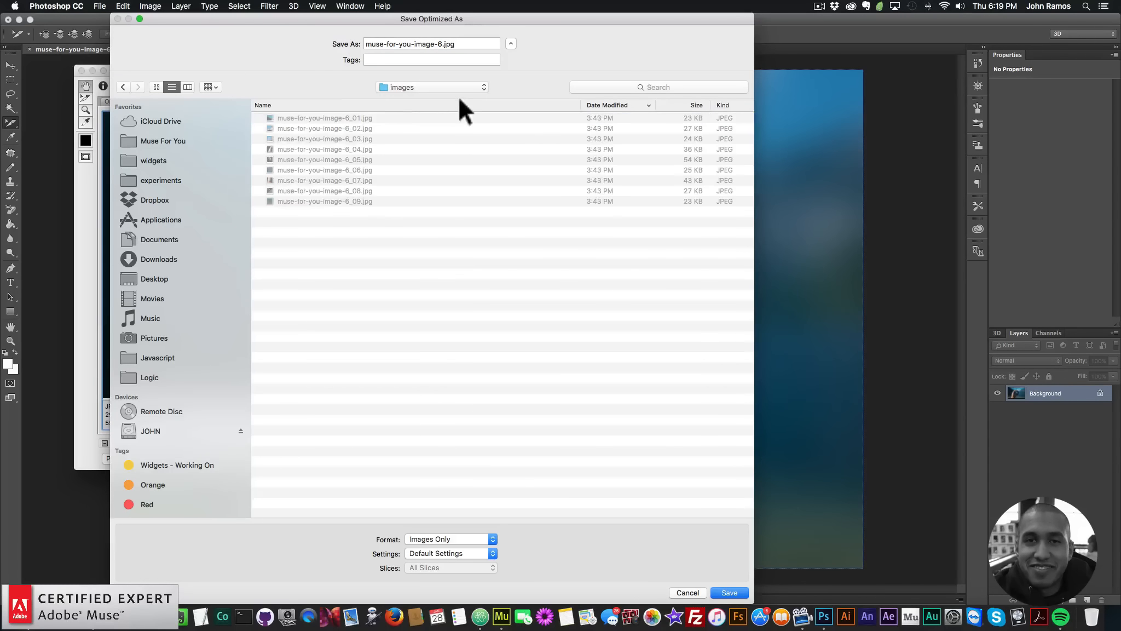
pyautogui.click(398, 84)
pyautogui.click(404, 100)
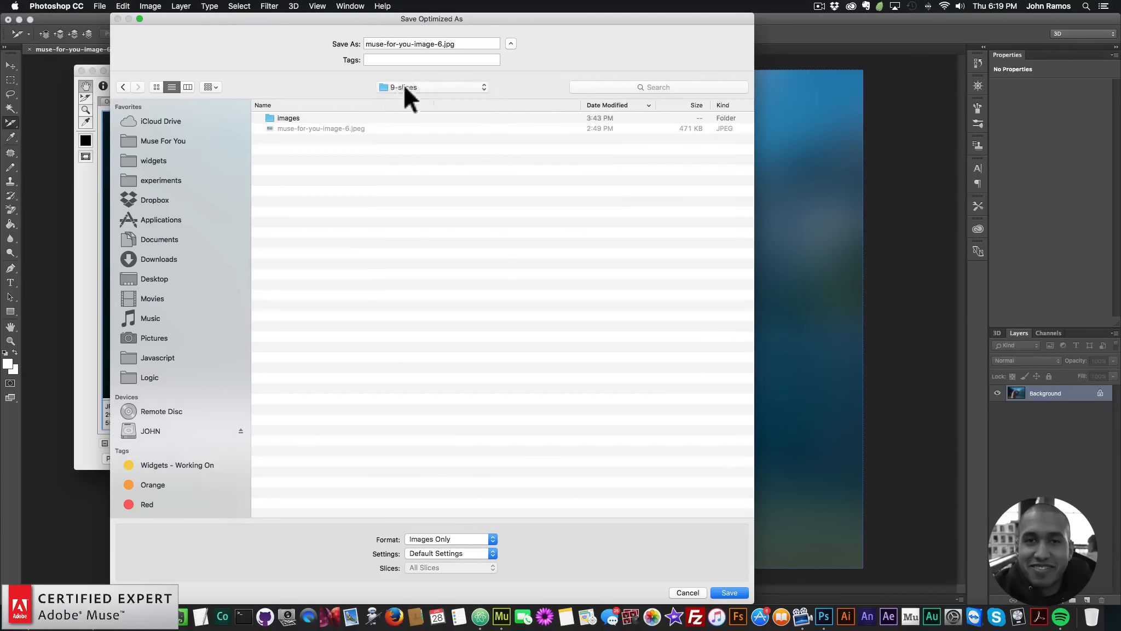
pyautogui.click(403, 86)
pyautogui.click(404, 102)
pyautogui.click(441, 44)
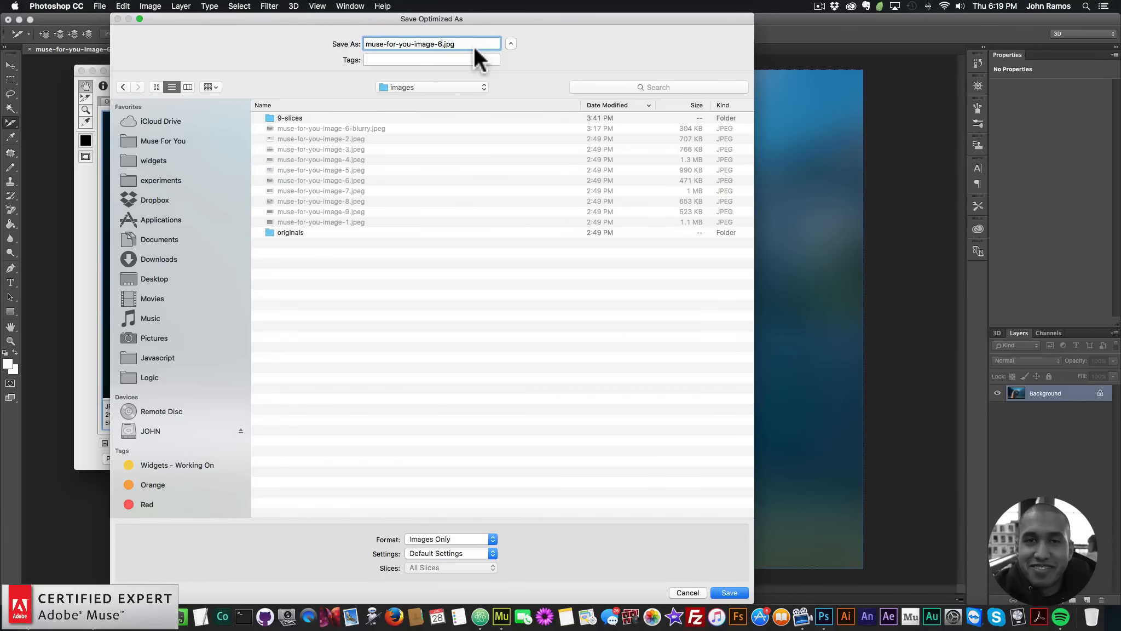
pyautogui.write('-blurry-2')
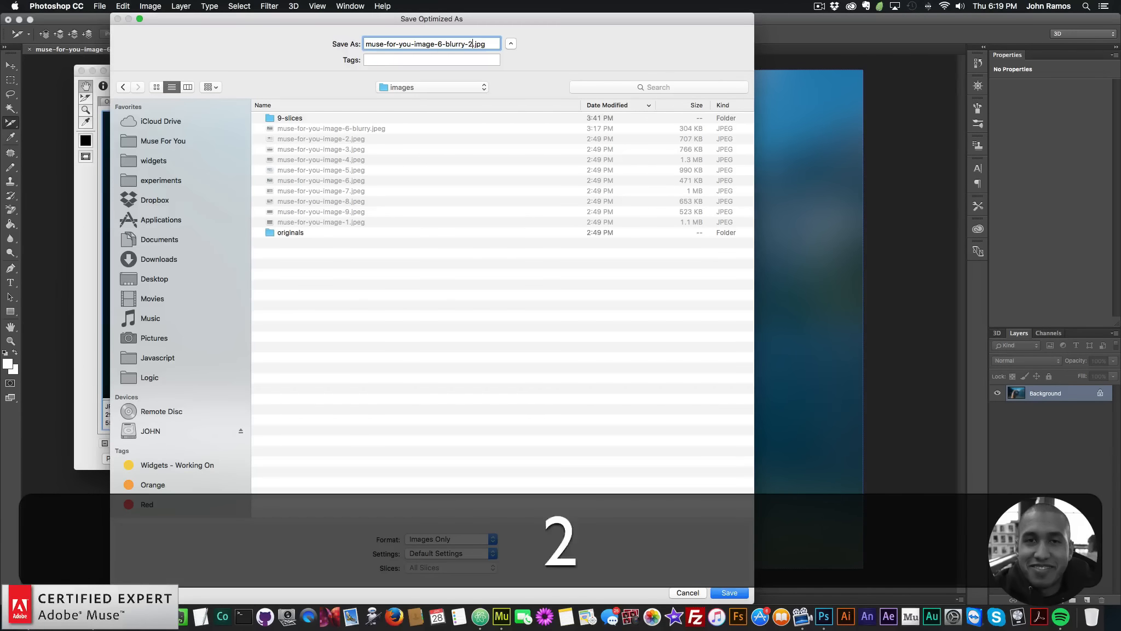
pyautogui.press('Return')
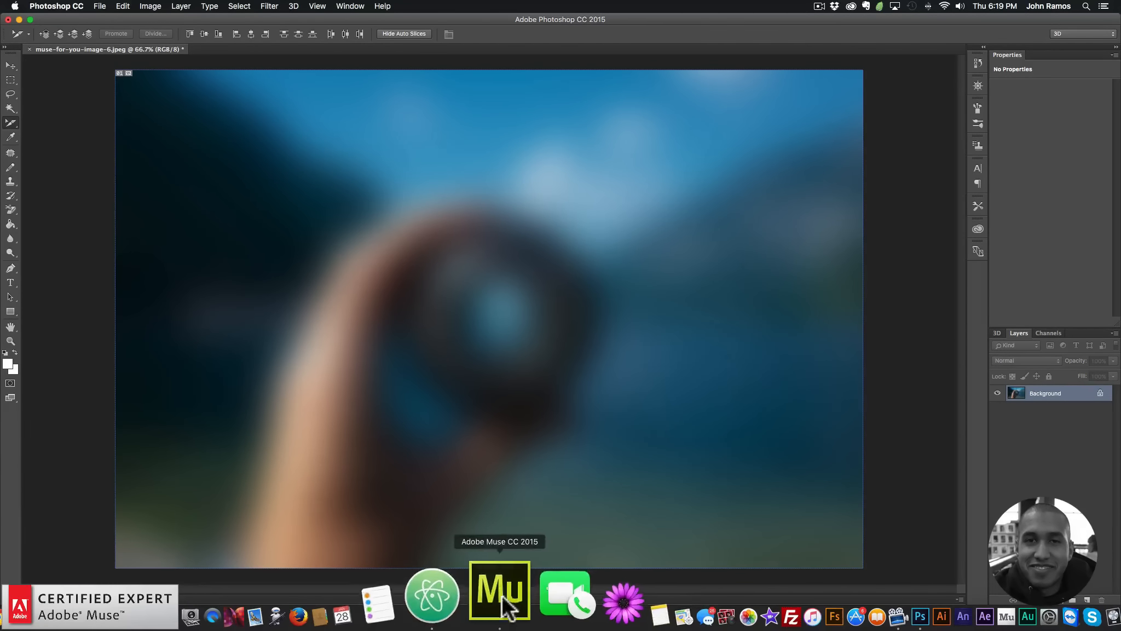
# - Switch back to Muse and check the fill scroll settings of the MUSE FOR YOU banner rectangle
pyautogui.click(509, 595)
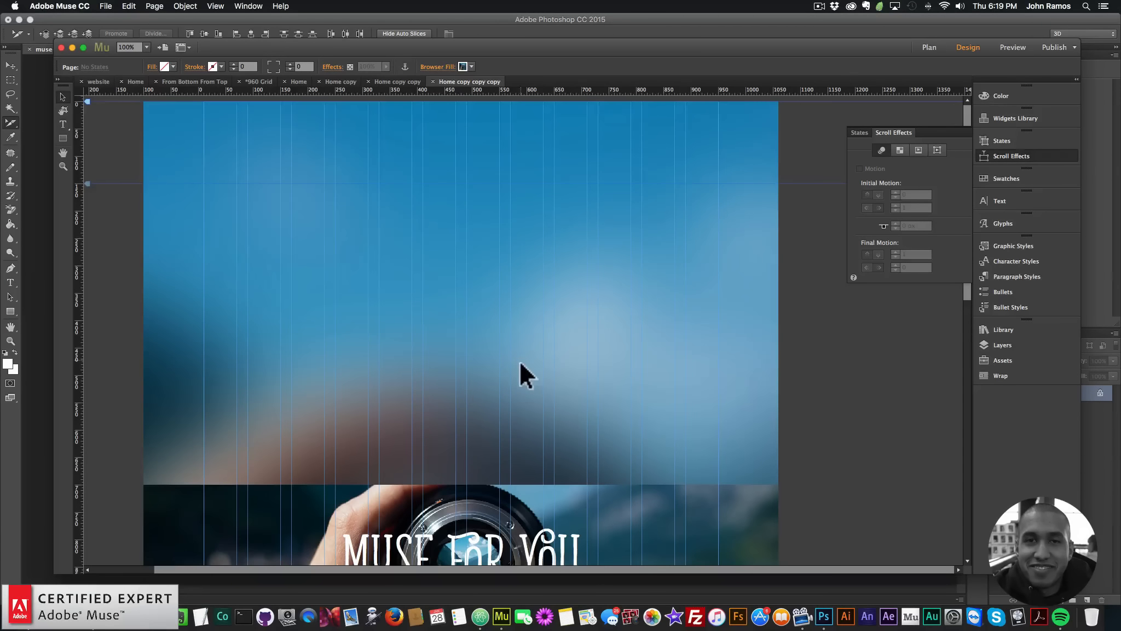
pyautogui.scroll(-5, 520, 362)
pyautogui.click(599, 331)
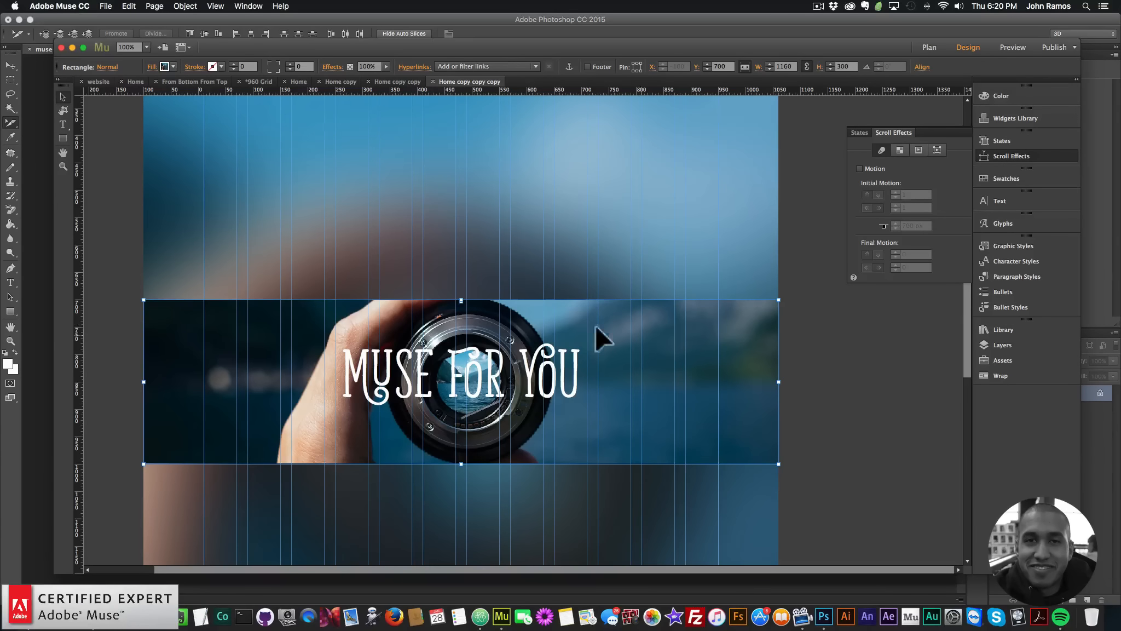
pyautogui.click(164, 66)
pyautogui.click(228, 88)
# - Preview the page in the browser and examine the blurred background against the sharp banner while scrolling
pyautogui.scroll(5, 684, 321)
pyautogui.click(106, 6)
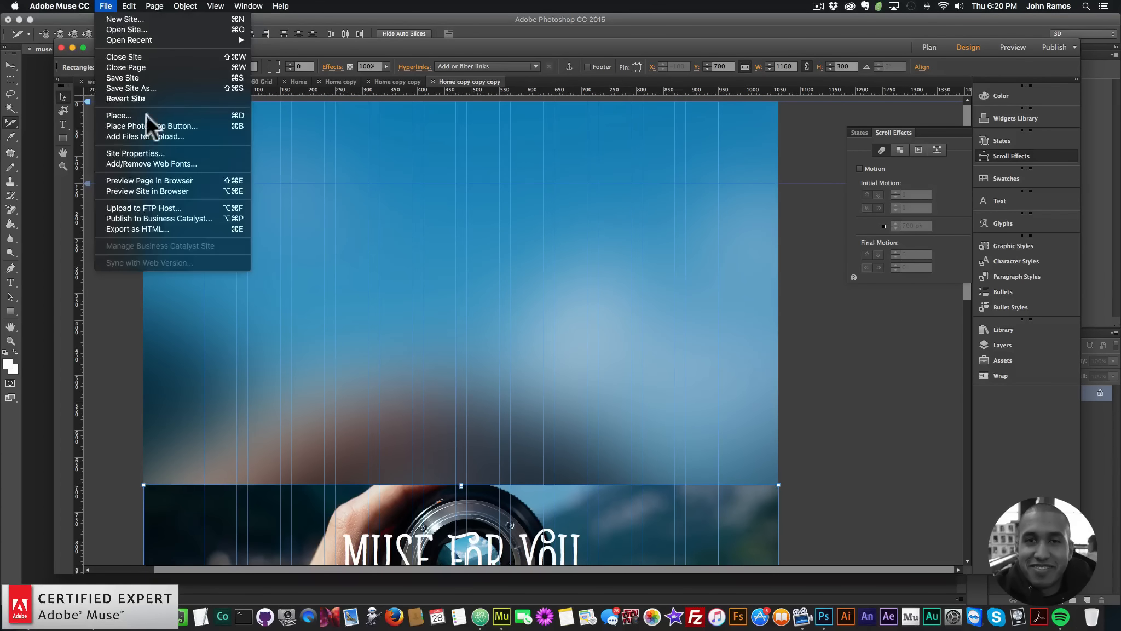
pyautogui.click(145, 179)
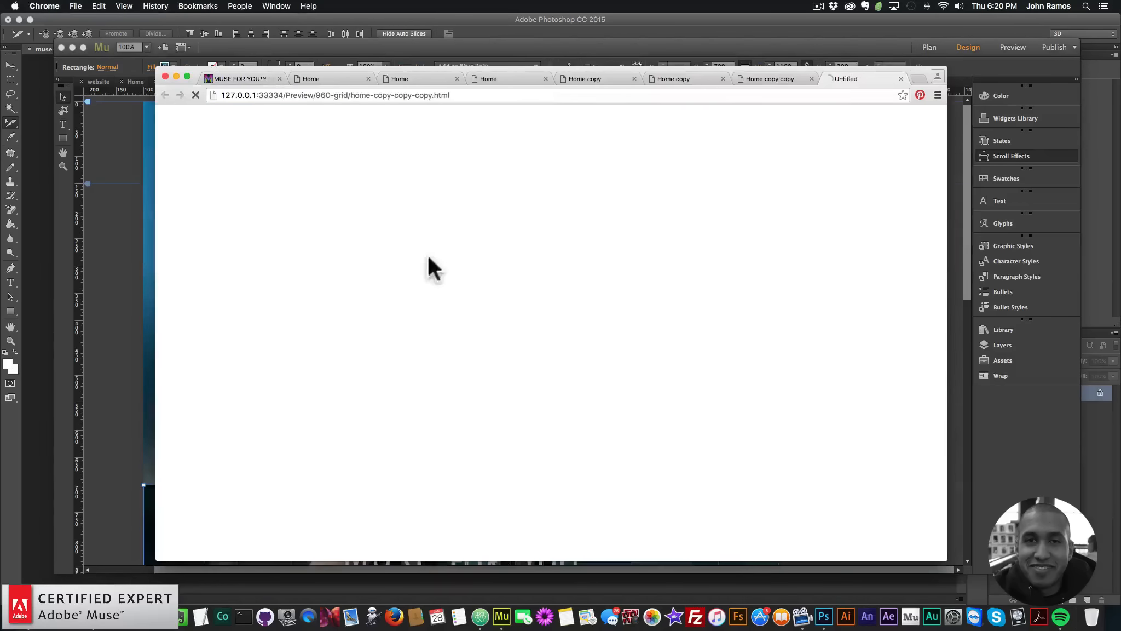
pyautogui.scroll(-5, 476, 269)
pyautogui.scroll(5, 476, 268)
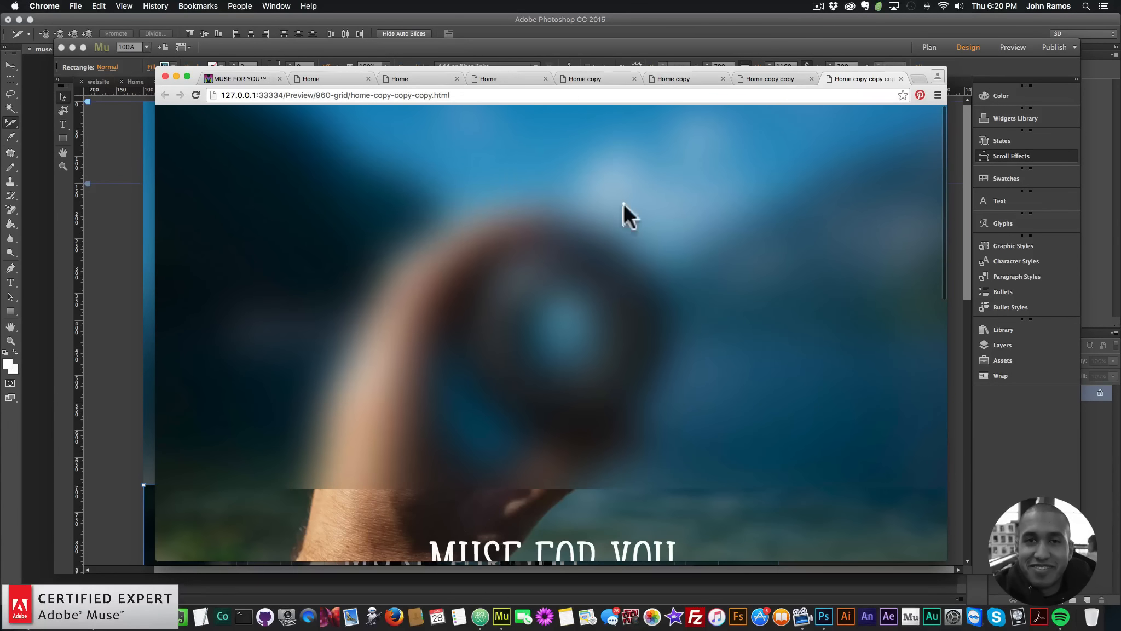
# - Scroll the previewed page up and down to study how the sharp MUSE FOR YOU banner moves over the fixed blurred background
pyautogui.scroll(-5, 623, 203)
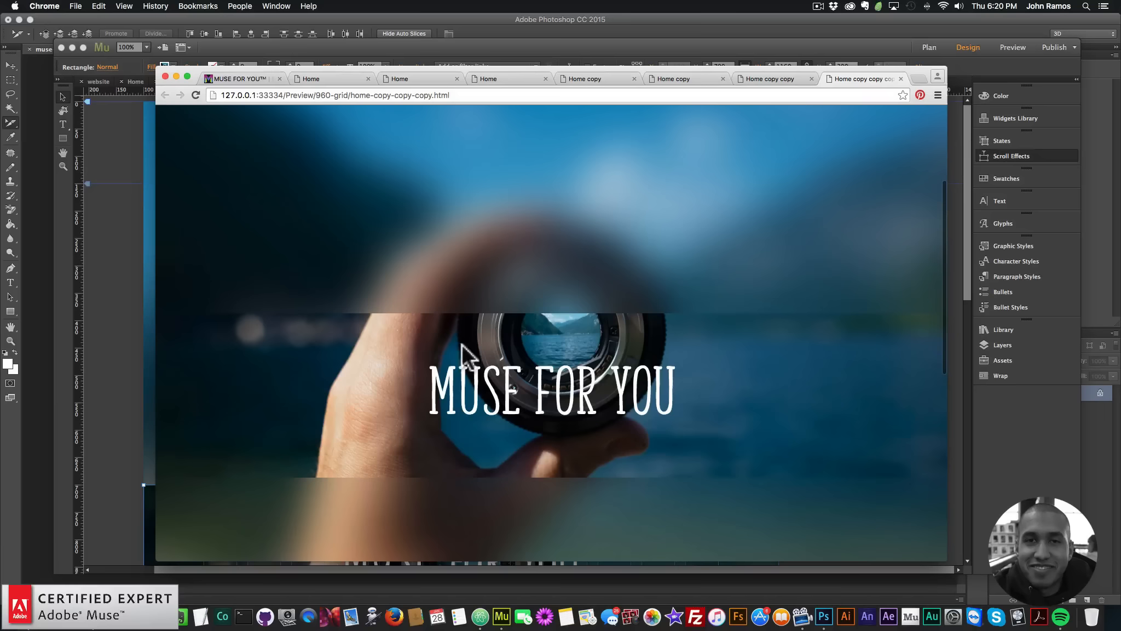
pyautogui.scroll(-3, 755, 400)
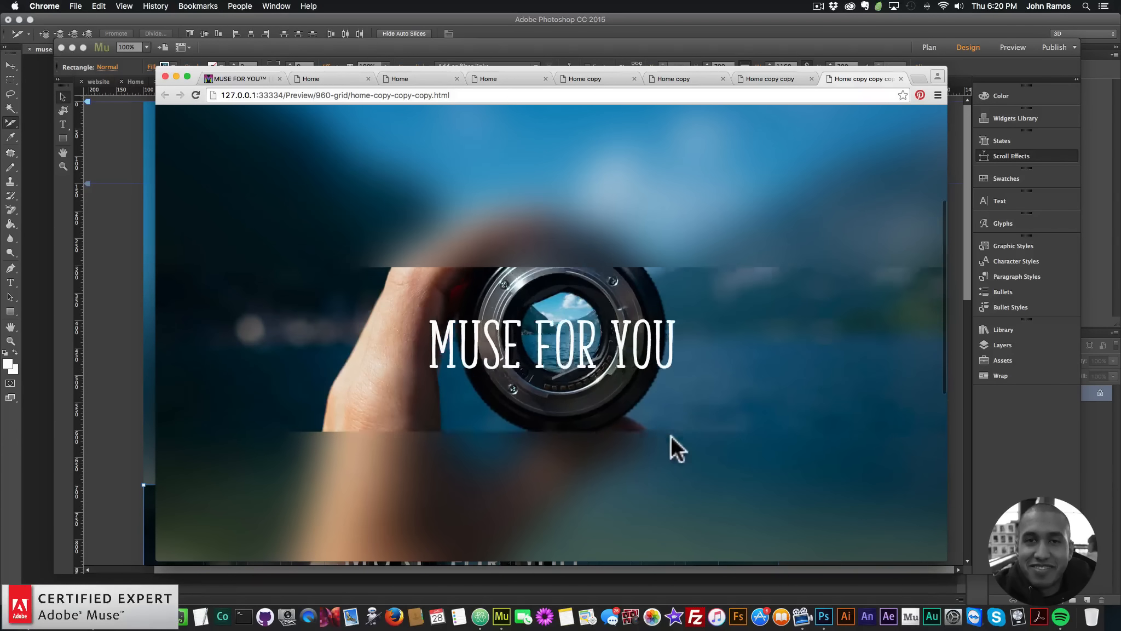
pyautogui.scroll(-3, 668, 425)
pyautogui.scroll(5, 664, 414)
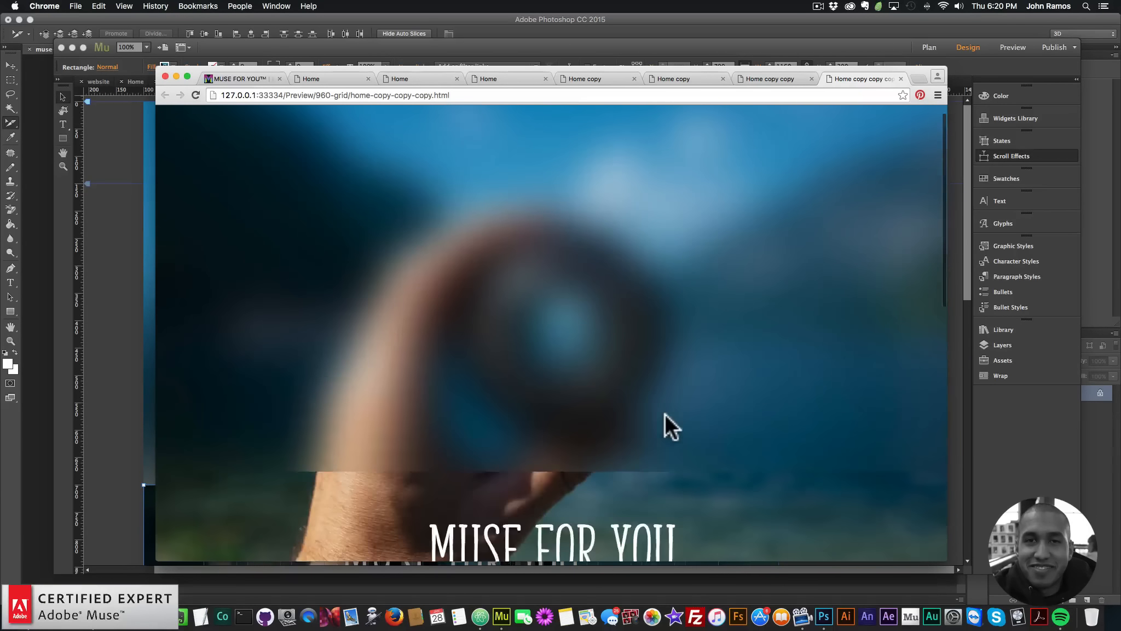
pyautogui.scroll(-3, 664, 414)
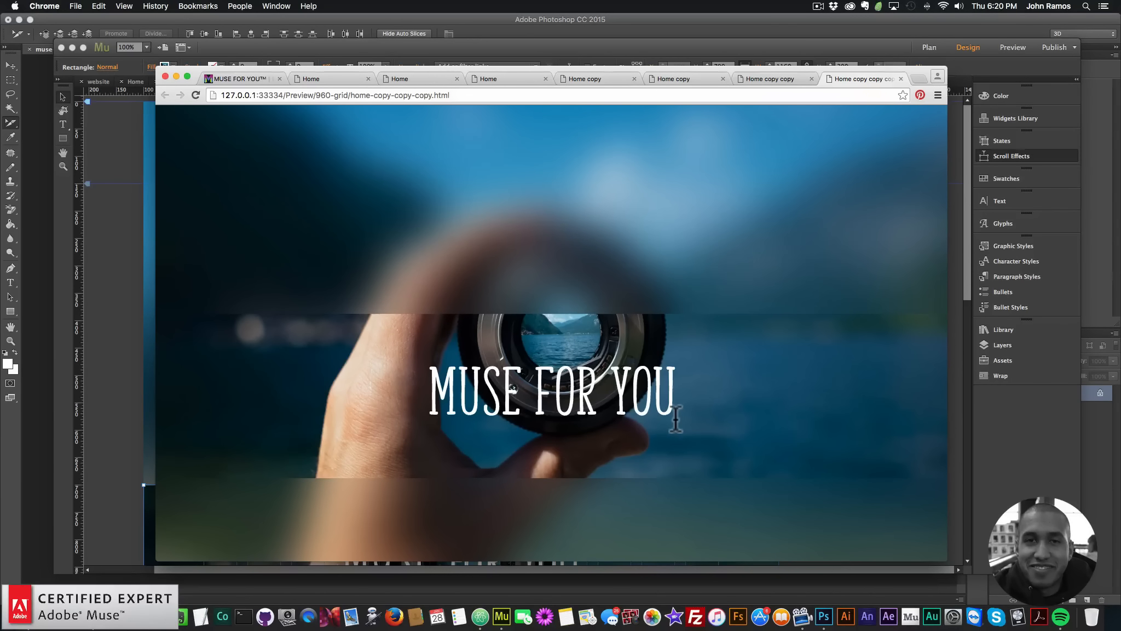
pyautogui.scroll(-5, 704, 392)
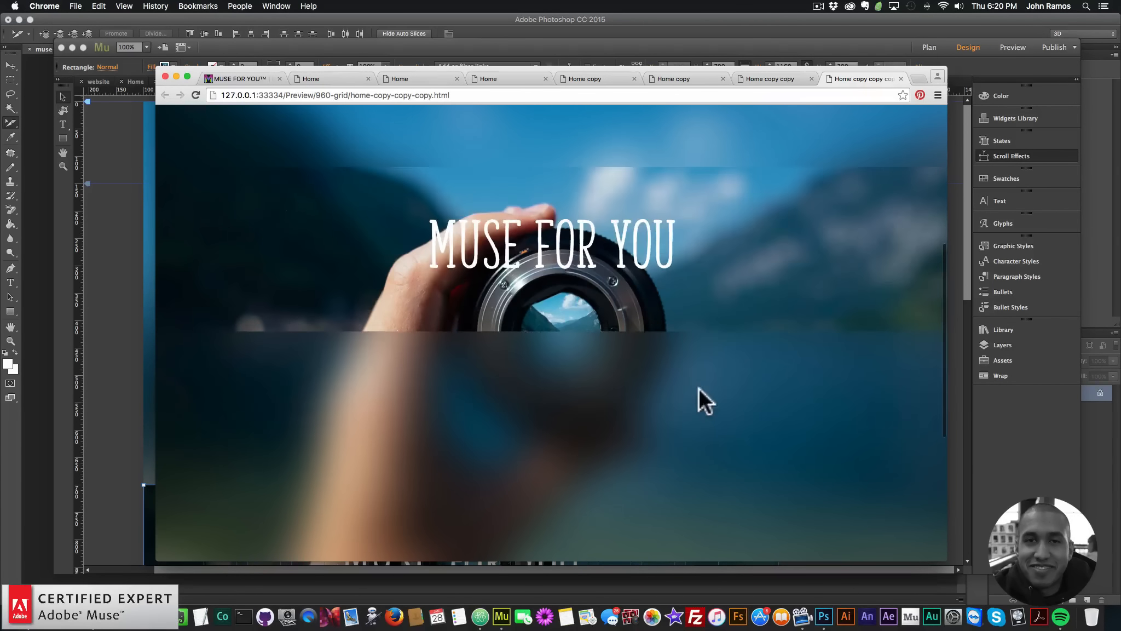
pyautogui.scroll(3, 661, 359)
pyautogui.scroll(3, 658, 353)
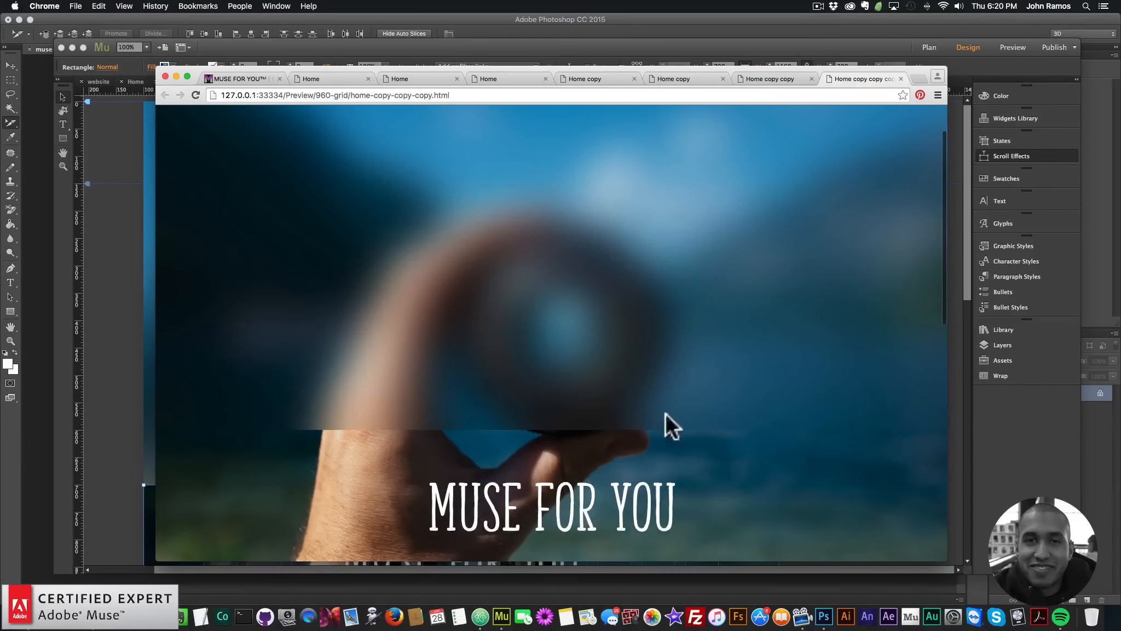
pyautogui.scroll(-2, 665, 413)
pyautogui.scroll(-1, 646, 437)
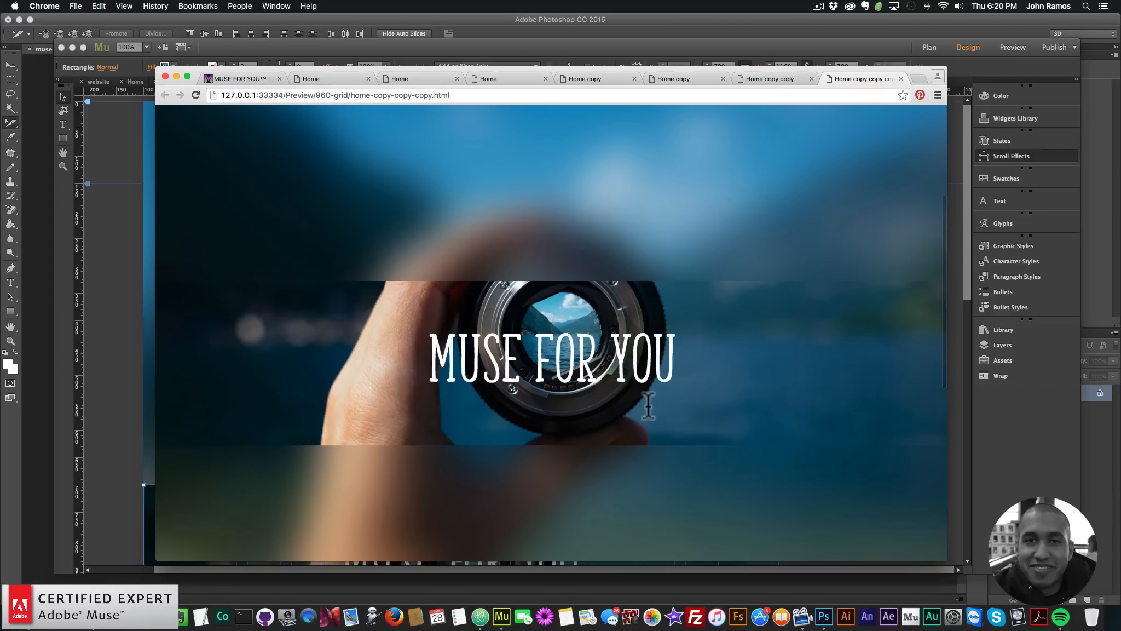
pyautogui.scroll(-3, 624, 405)
pyautogui.scroll(-3, 621, 400)
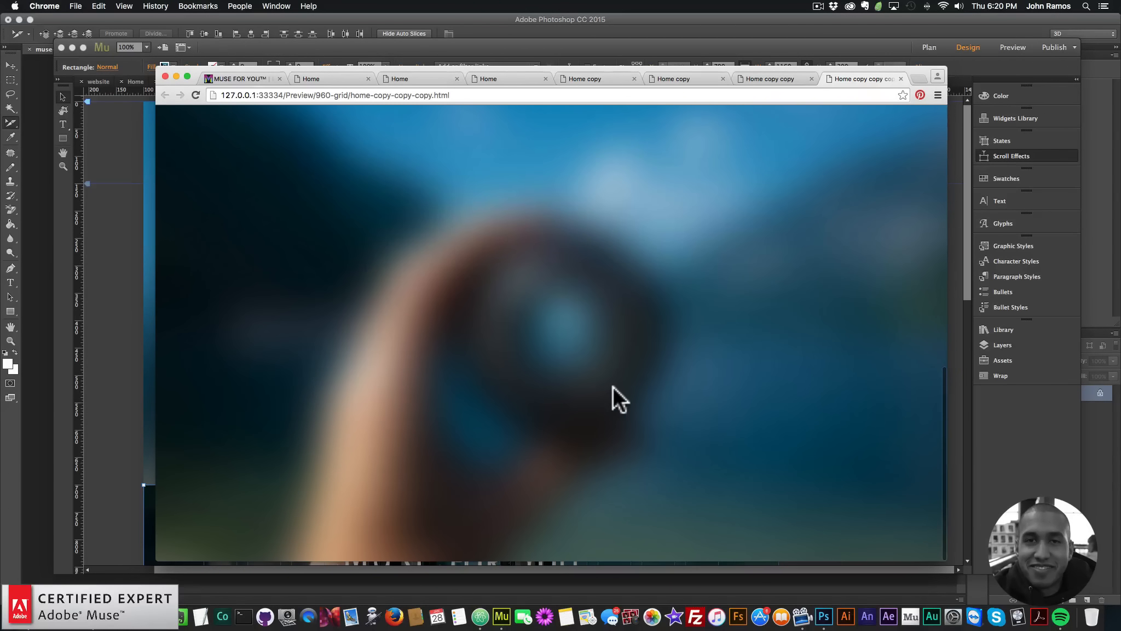
pyautogui.scroll(5, 612, 386)
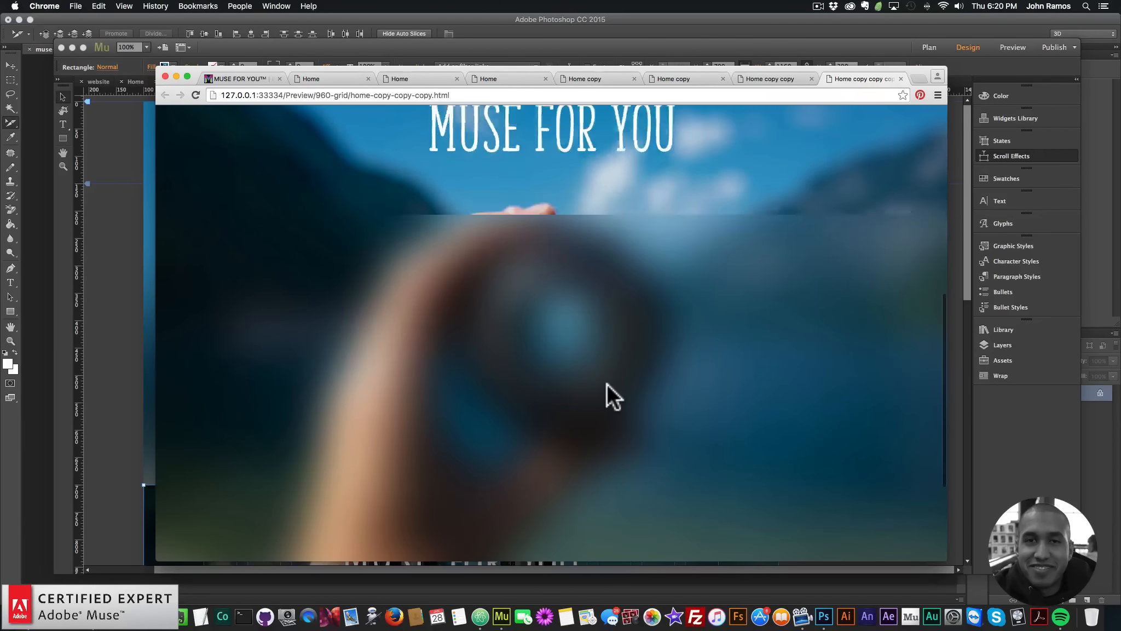
pyautogui.scroll(3, 606, 383)
# - Switch to Muse and enable Motion for the MUSE FOR YOU banner and its text, with initial vertical motion 1 and final vertical motion 0
pyautogui.click(130, 280)
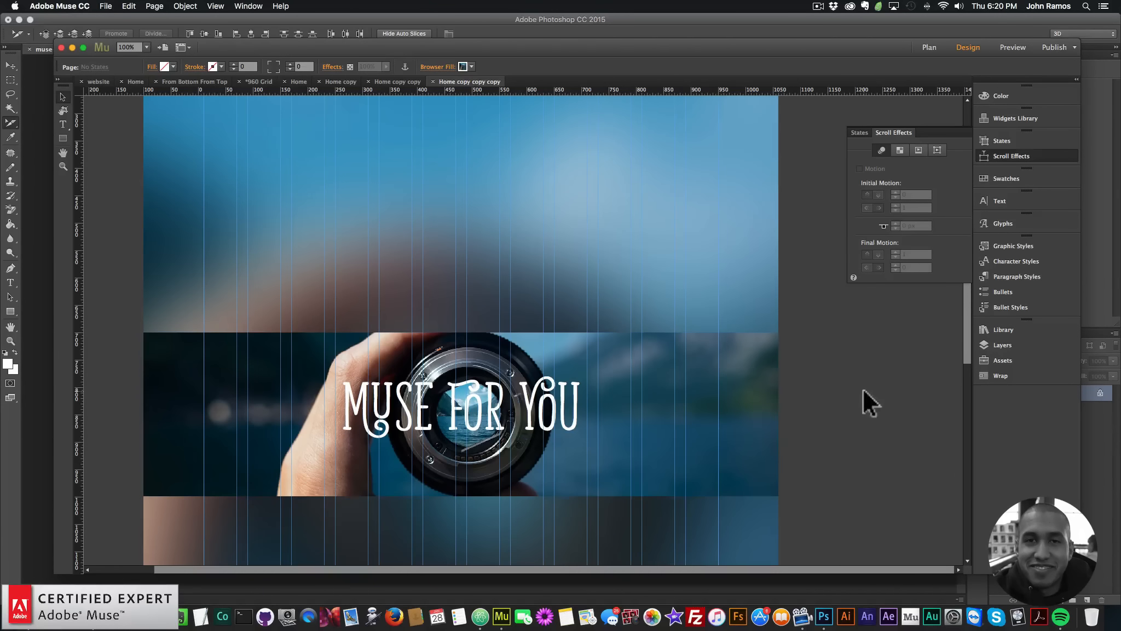
pyautogui.click(591, 405)
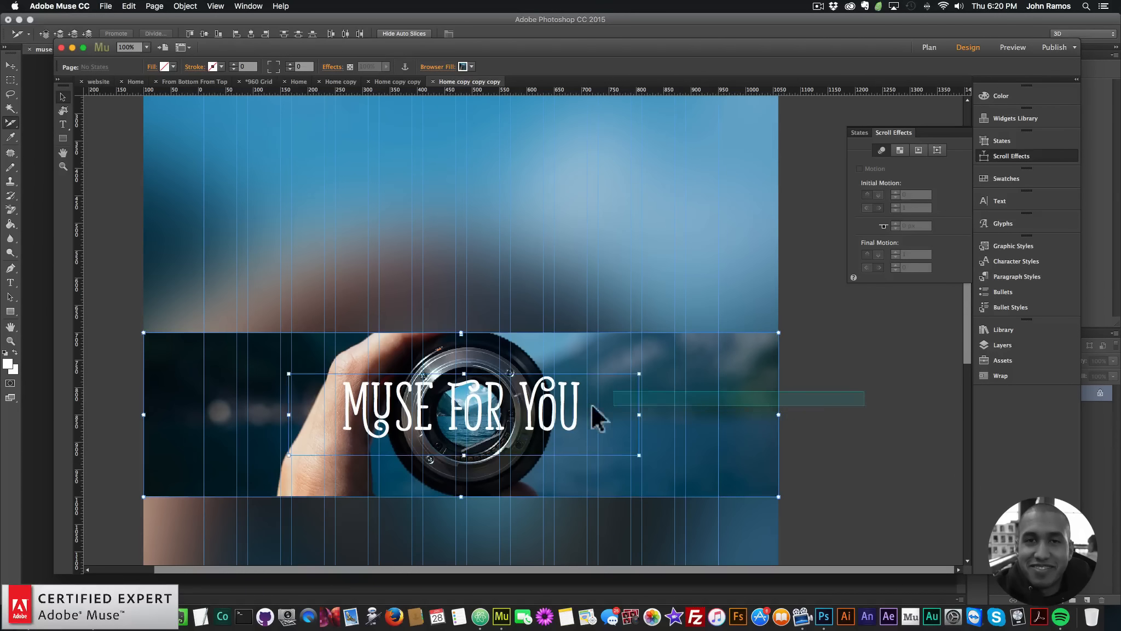
pyautogui.click(859, 169)
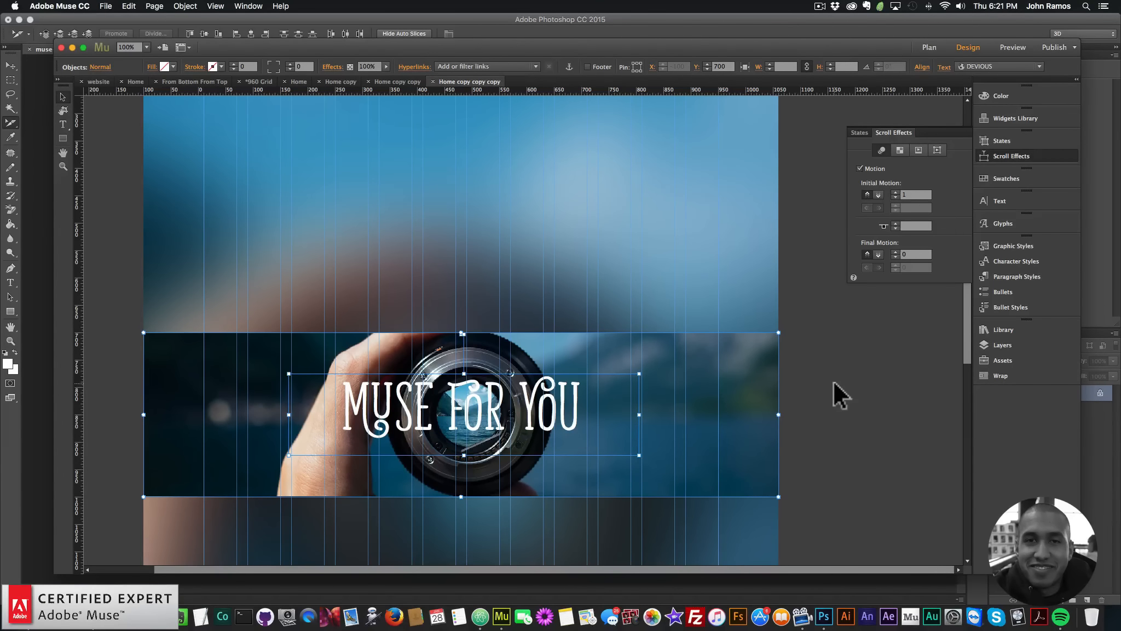
pyautogui.click(858, 380)
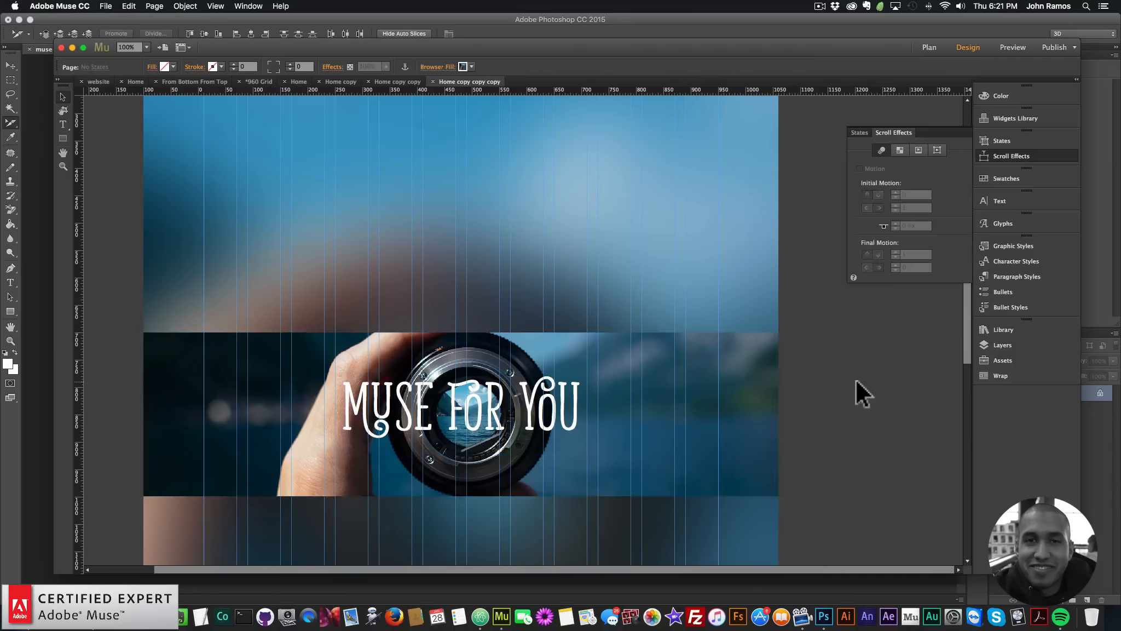
# - Preview the updated page in the browser and examine the banner's motion from the top to the bottom of the page
pyautogui.click(107, 7)
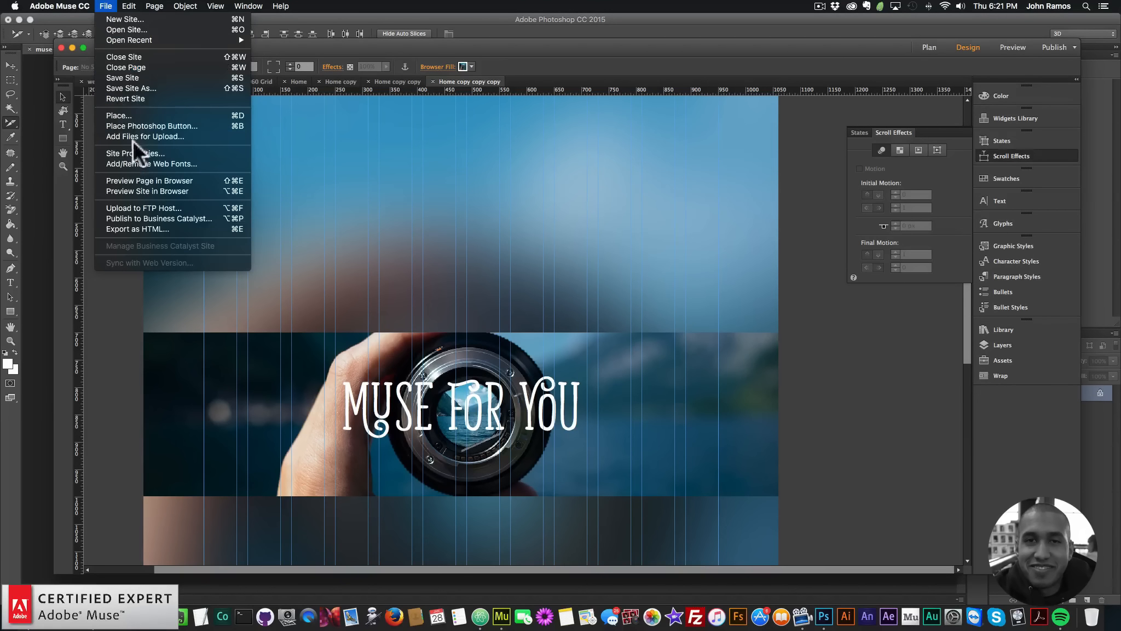
pyautogui.click(146, 176)
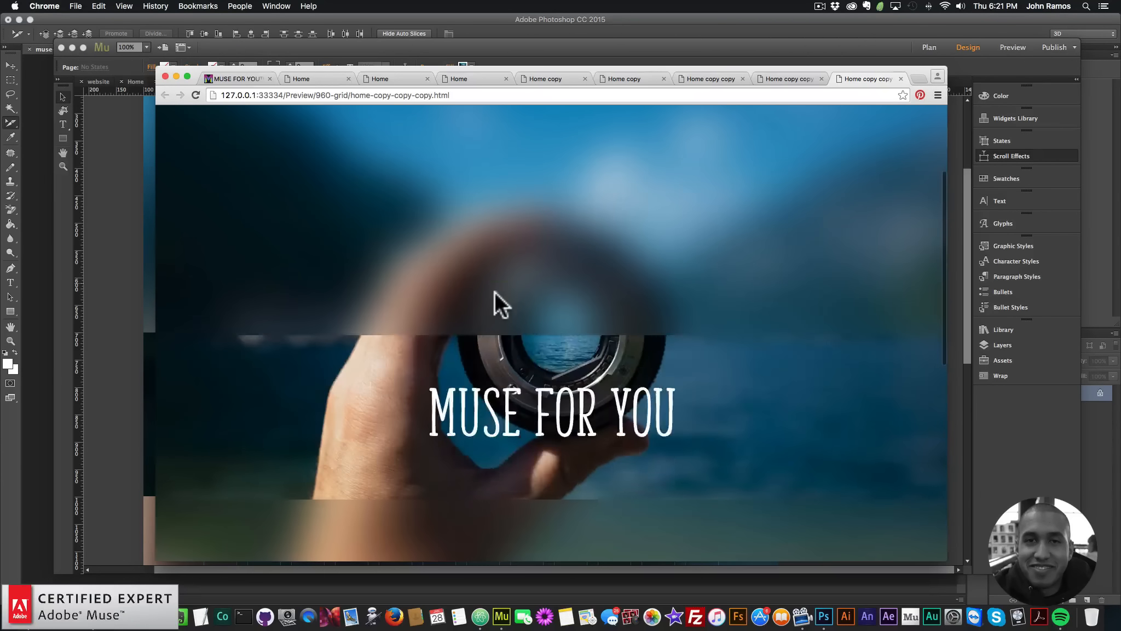
pyautogui.scroll(-5, 494, 289)
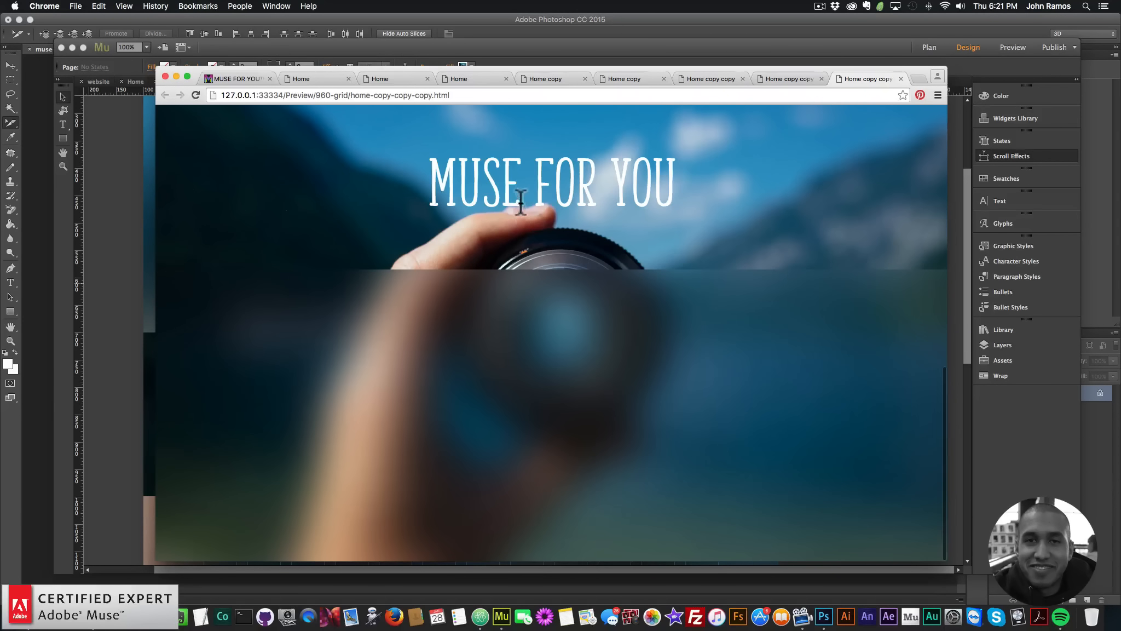
pyautogui.scroll(5, 519, 200)
pyautogui.scroll(5, 519, 200)
pyautogui.scroll(-3, 456, 340)
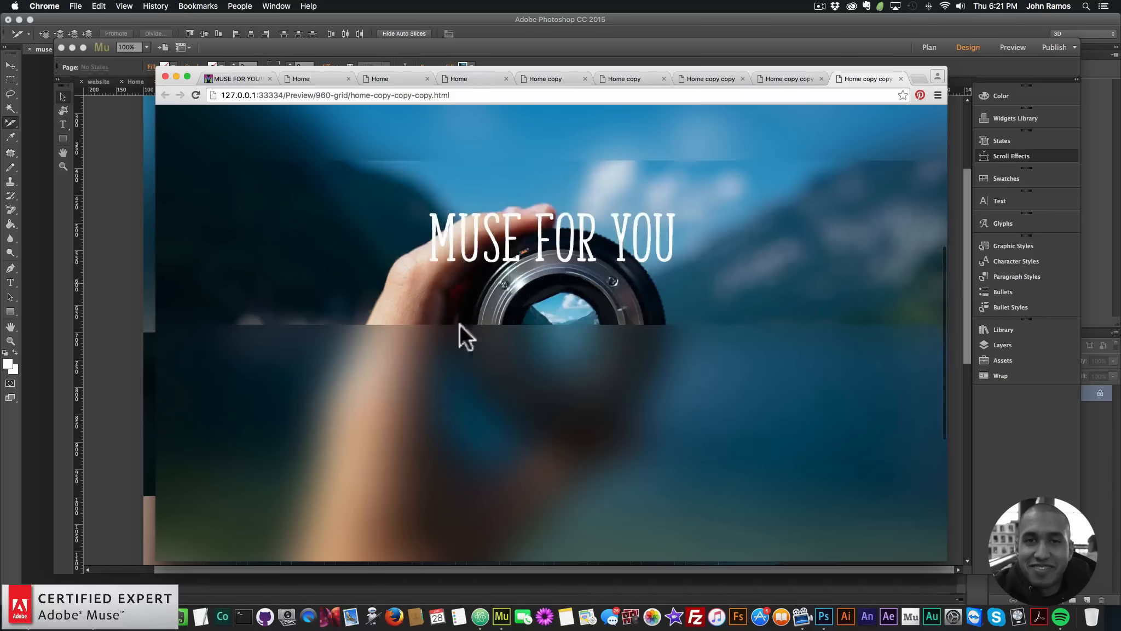
pyautogui.scroll(4, 515, 307)
pyautogui.scroll(1, 515, 274)
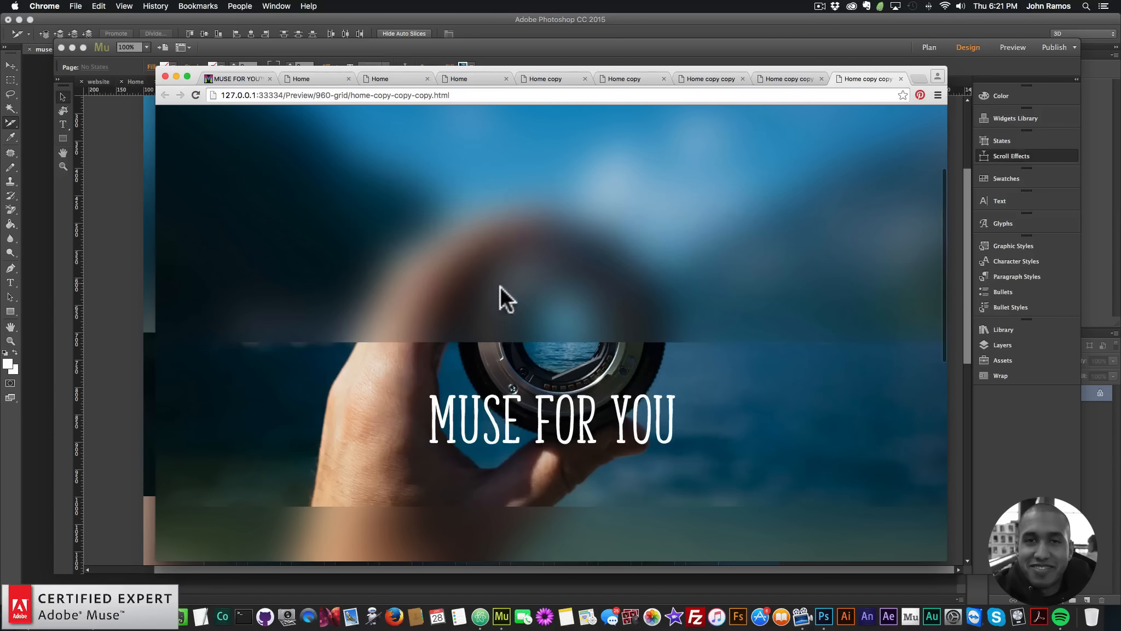
pyautogui.scroll(3, 495, 288)
pyautogui.scroll(-6, 491, 290)
pyautogui.scroll(1, 492, 291)
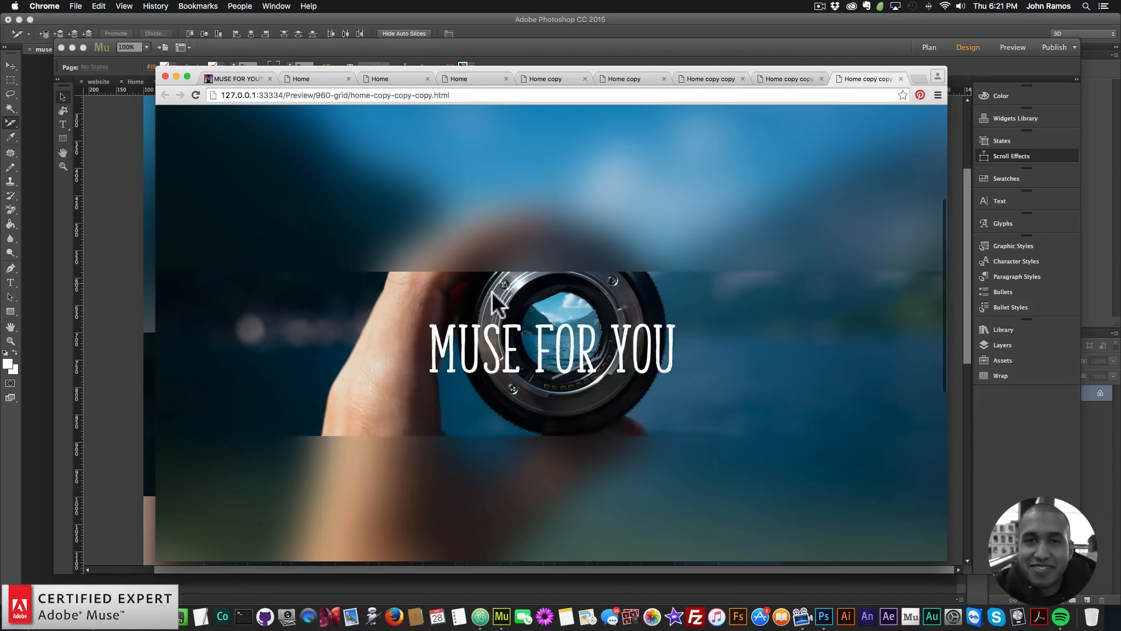
pyautogui.scroll(3, 492, 290)
pyautogui.scroll(-6, 492, 291)
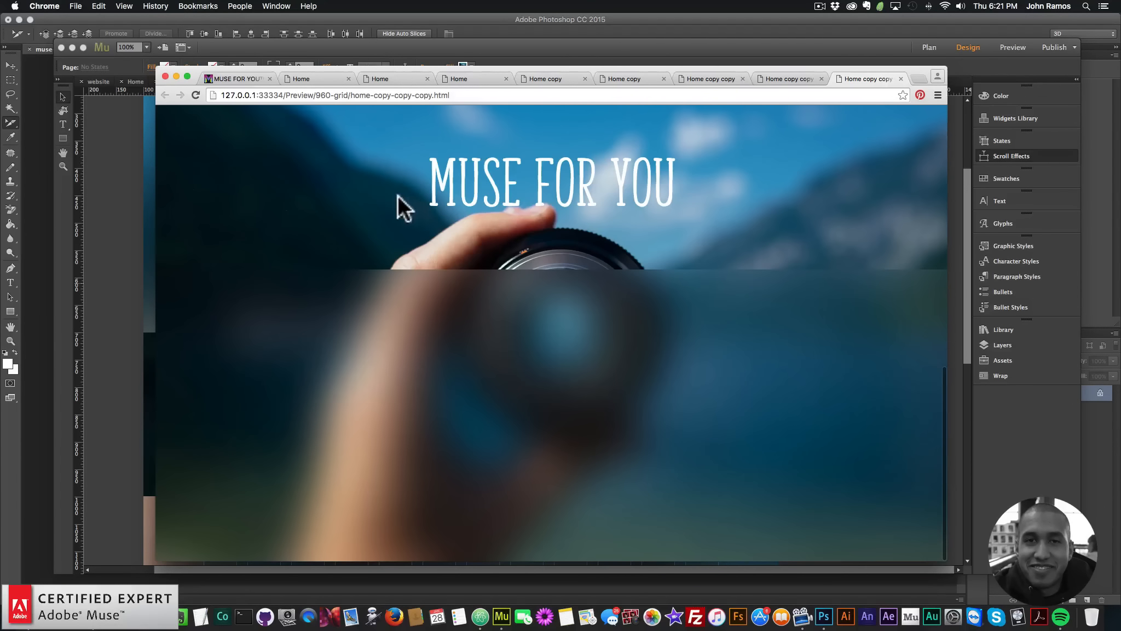
# - Open the All Sides Scroll page of the online motion scroll effects demo and examine how its image pieces assemble while scrolling
pyautogui.click(229, 77)
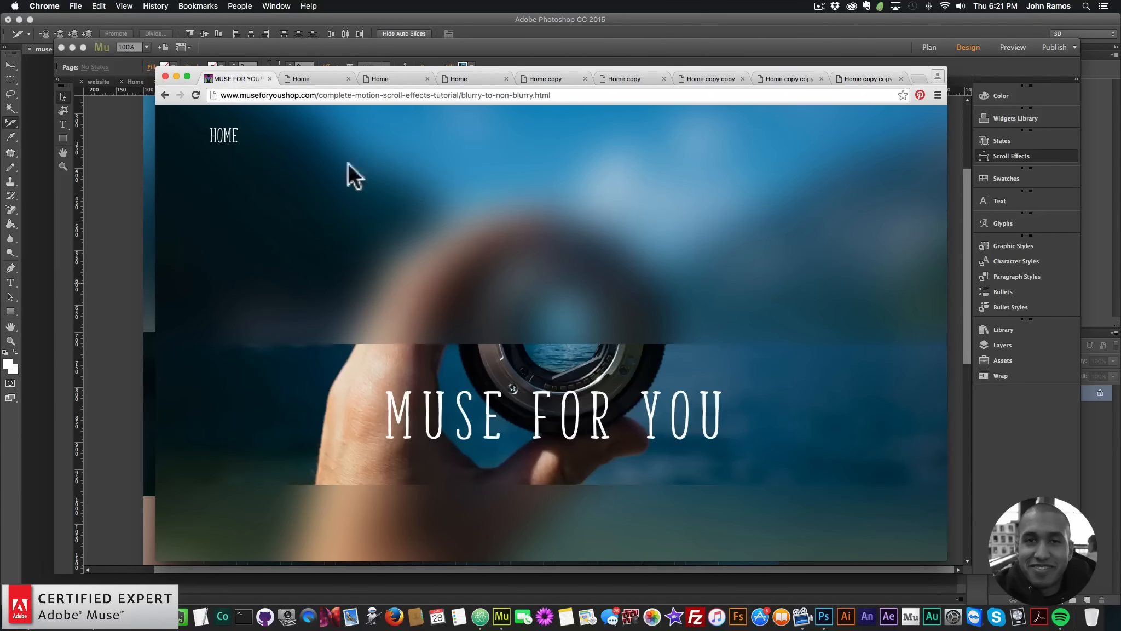
pyautogui.click(219, 137)
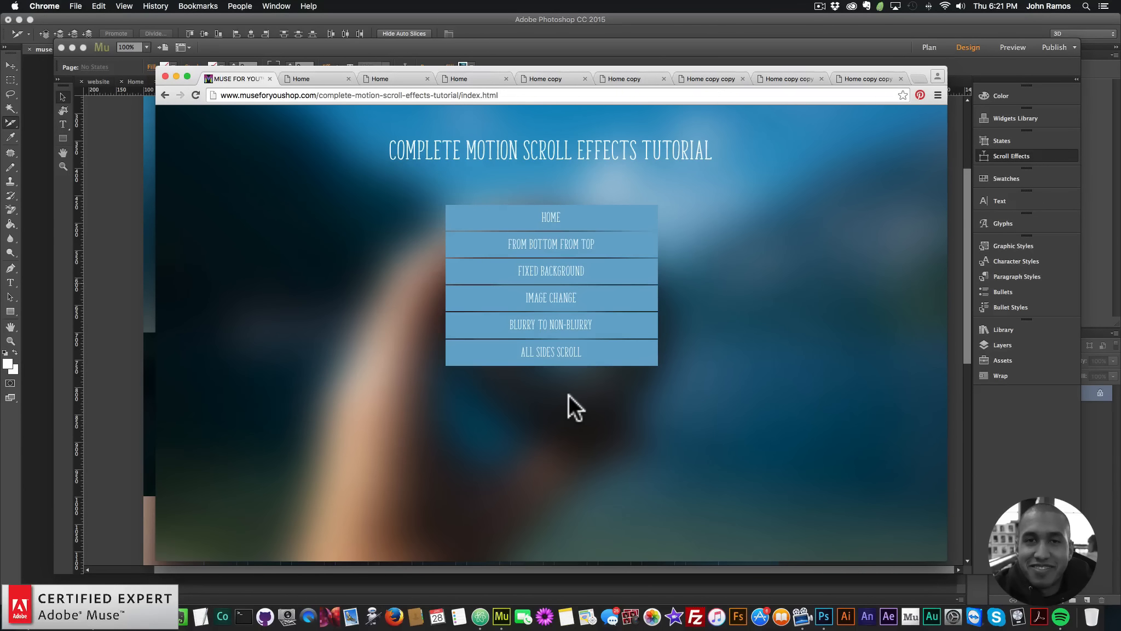
pyautogui.click(557, 357)
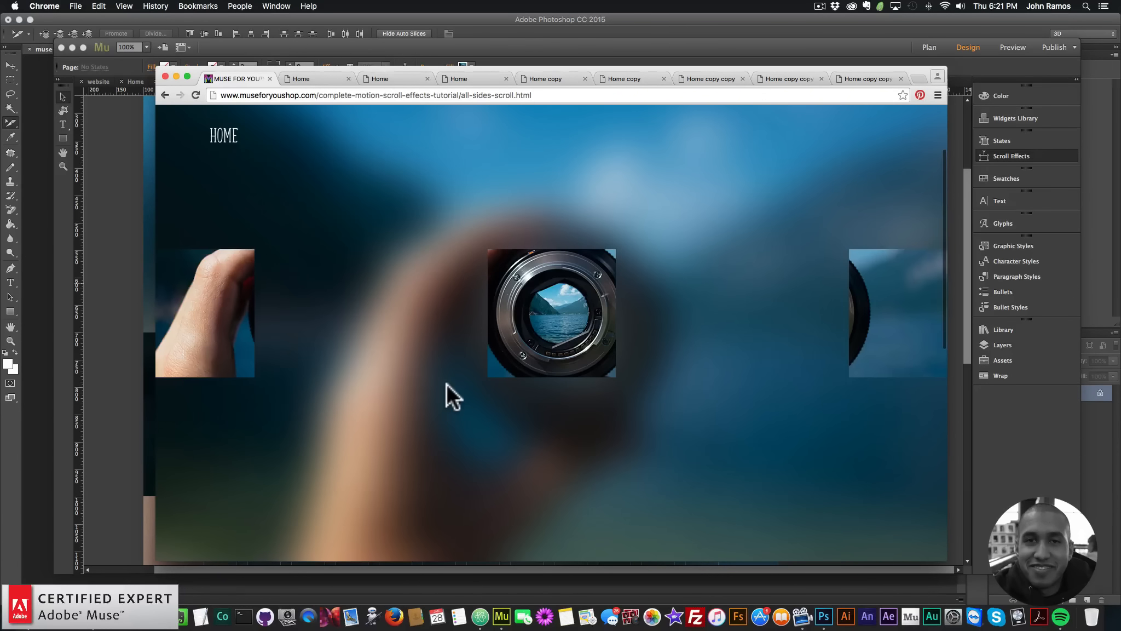
pyautogui.scroll(-5, 446, 386)
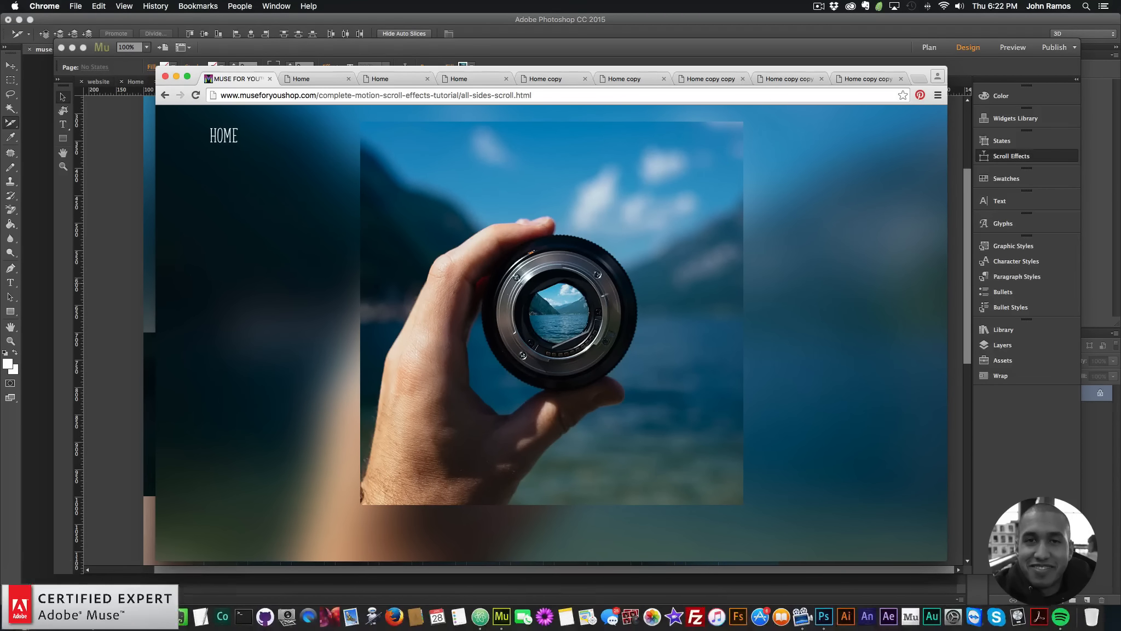
# - Switch to Photoshop and create a 700 x 700 pixel RGB document at 144 pixels/inch with a white background
pyautogui.click(52, 578)
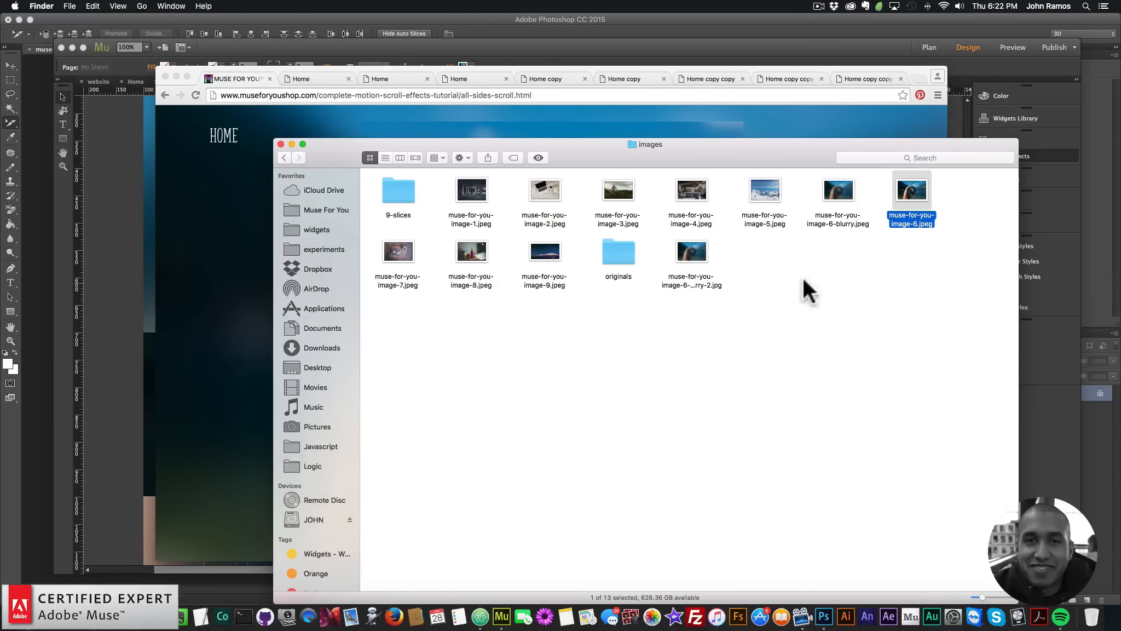
pyautogui.click(828, 601)
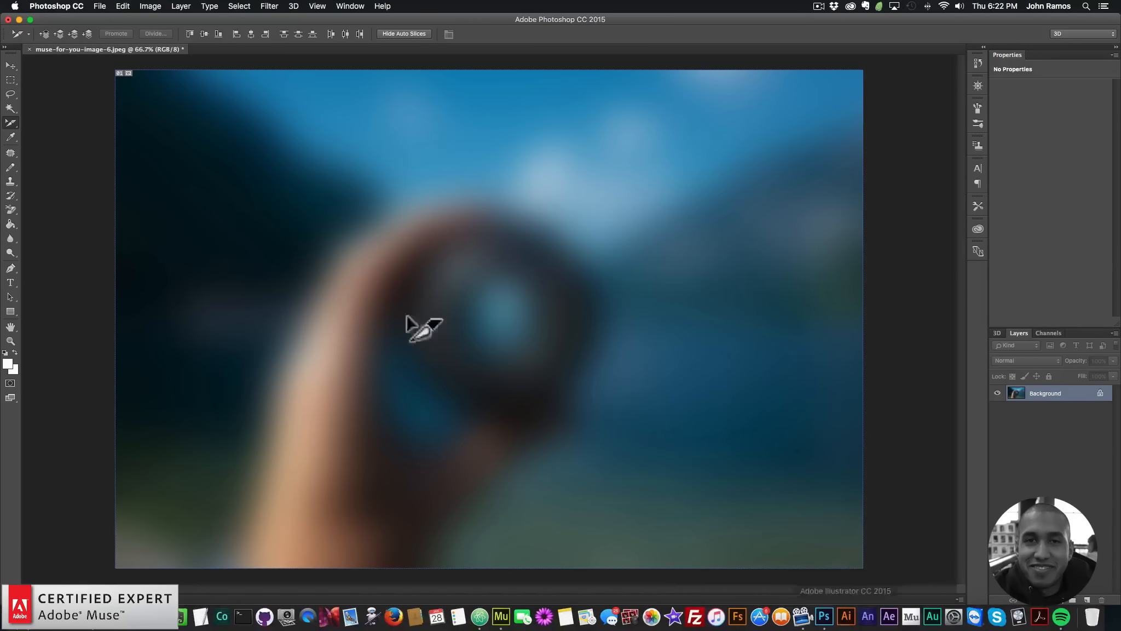
pyautogui.click(100, 6)
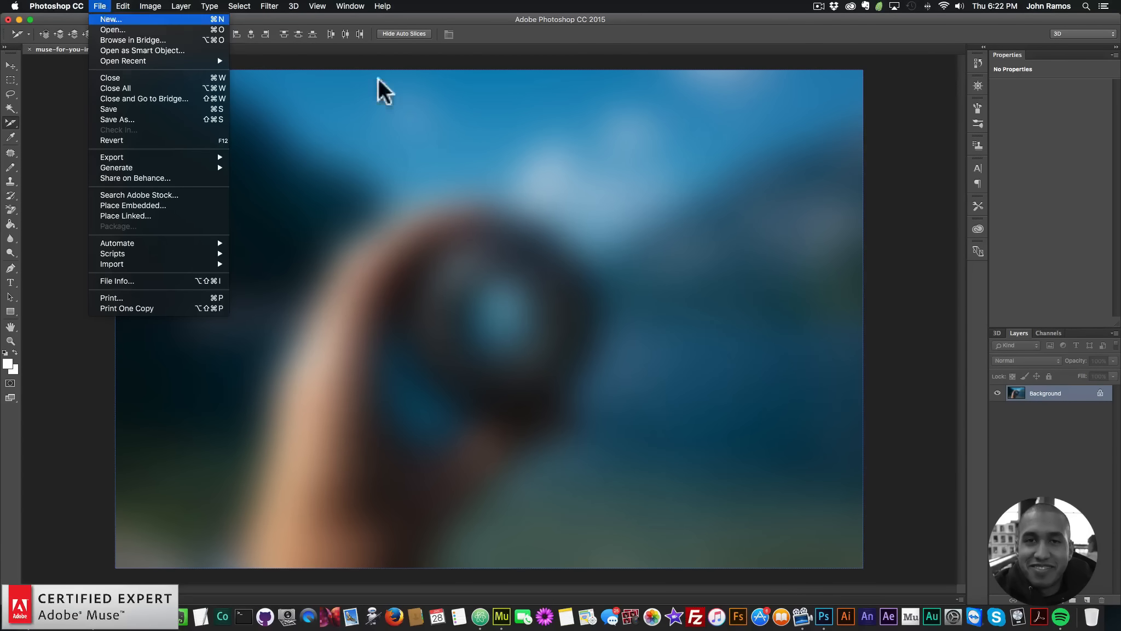
pyautogui.press('super+n')
pyautogui.doubleClick(394, 157)
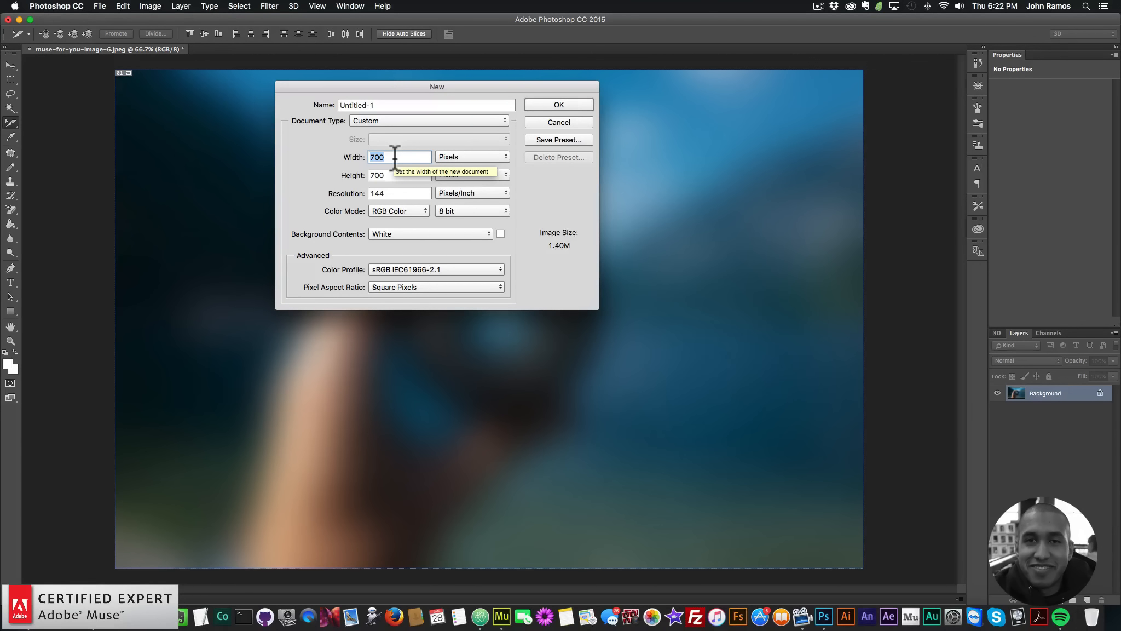
pyautogui.click(558, 105)
# - Place muse-for-you-image-6.jpeg from the images folder into the new document
pyautogui.click(38, 616)
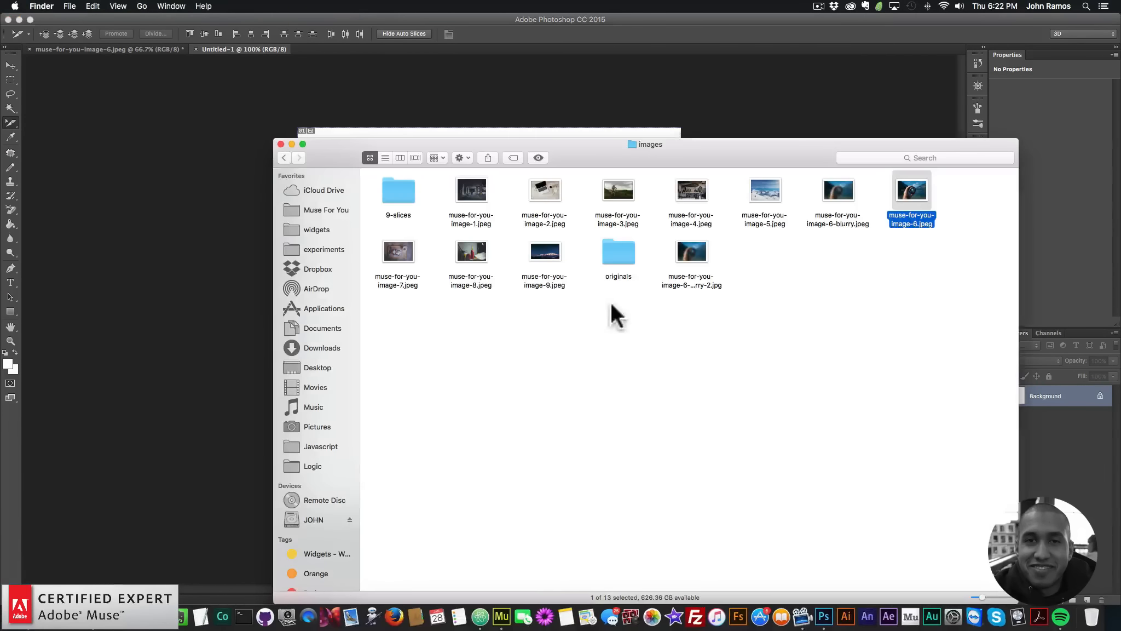
pyautogui.moveTo(825, 143); pyautogui.dragTo(852, 274)
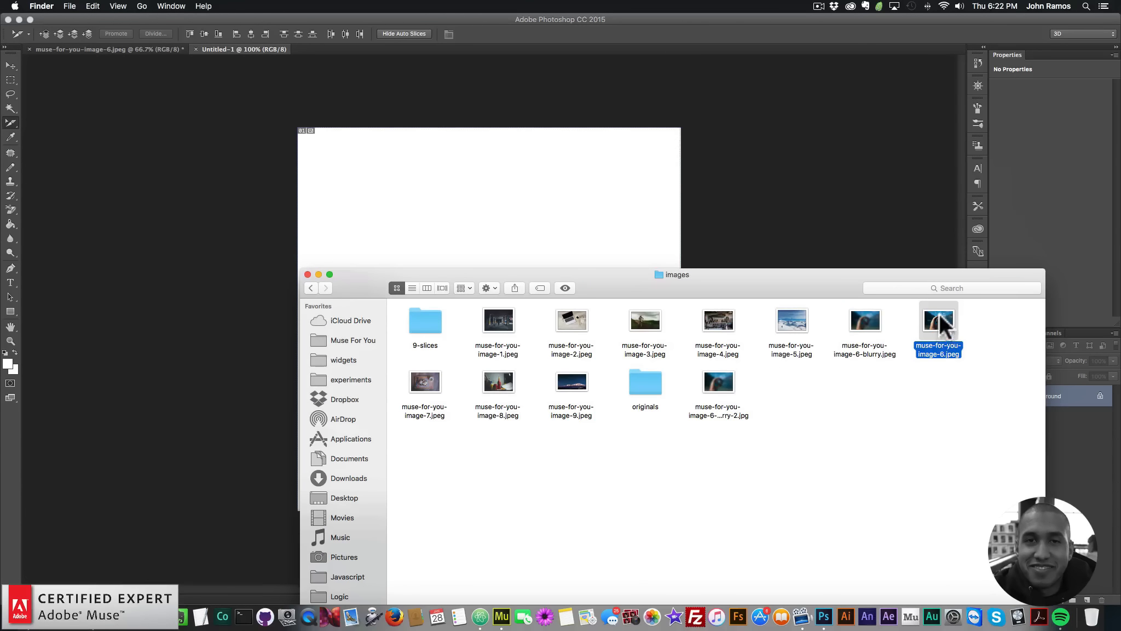
pyautogui.moveTo(930, 319); pyautogui.dragTo(404, 143)
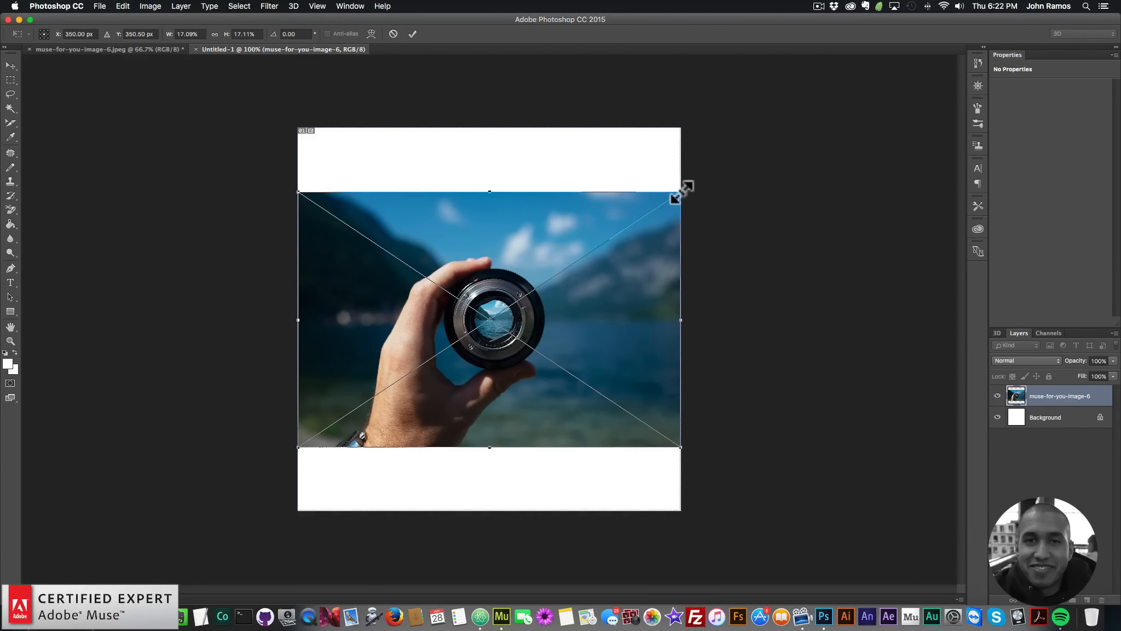
# - Scale the placed photo proportionally to about 28.5%, position it to cover the whole canvas with the lens near the centre, and commit the placement
pyautogui.moveTo(682, 192); pyautogui.dragTo(720, 158)
pyautogui.press('super+z')
pyautogui.press('shift')
pyautogui.moveTo(681, 192); pyautogui.dragTo(821, 97)
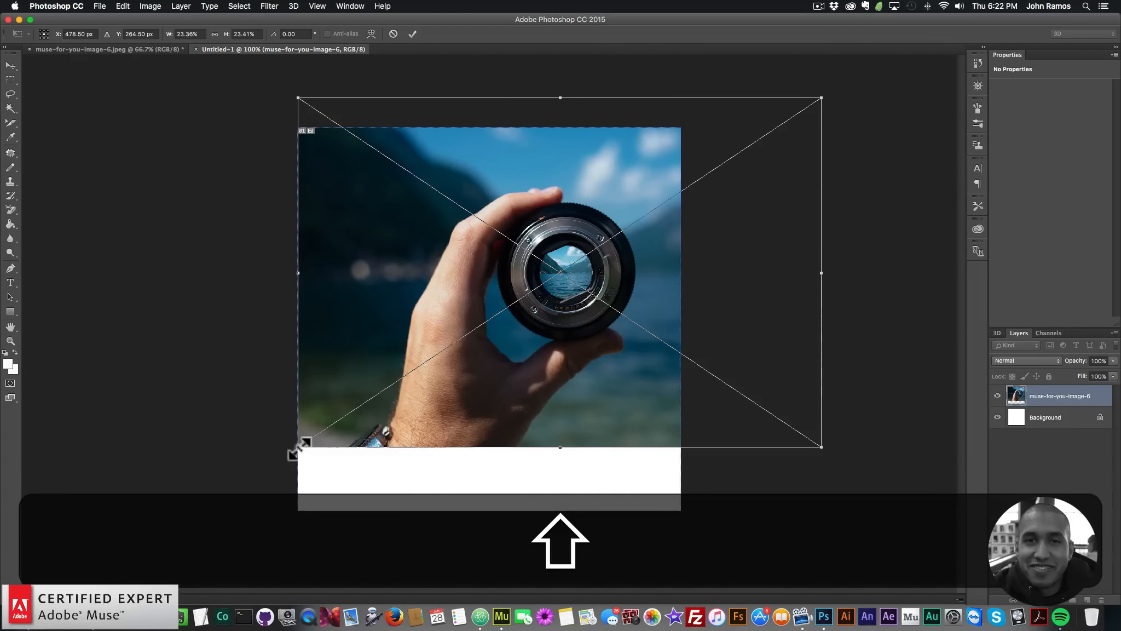
pyautogui.moveTo(298, 446); pyautogui.dragTo(185, 528)
pyautogui.moveTo(451, 430); pyautogui.dragTo(427, 413)
pyautogui.click(10, 66)
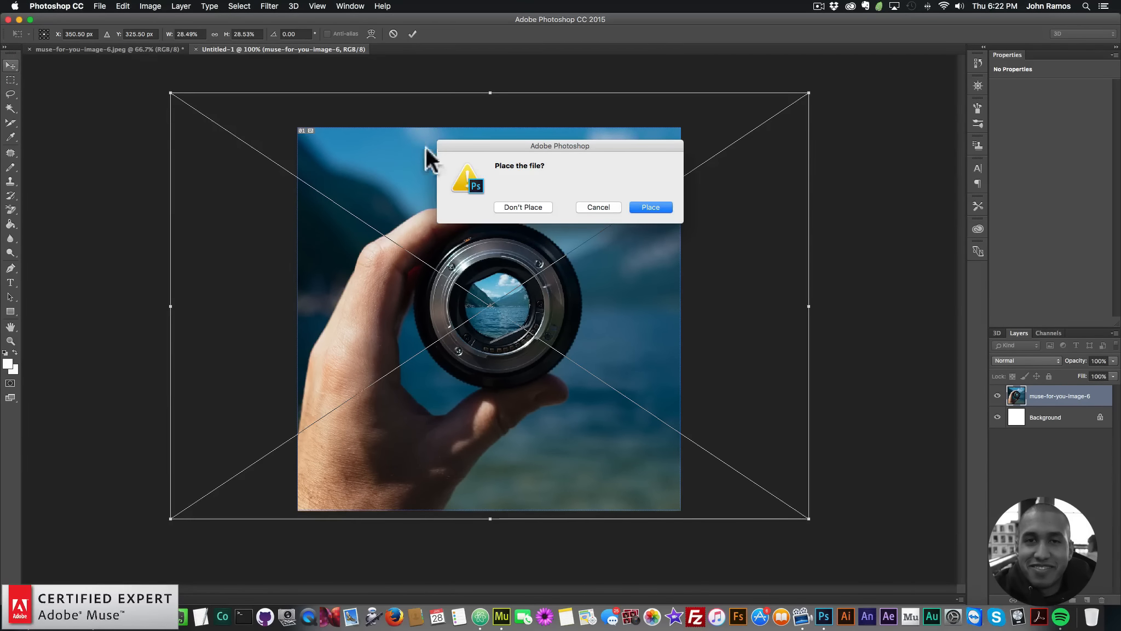
pyautogui.click(651, 206)
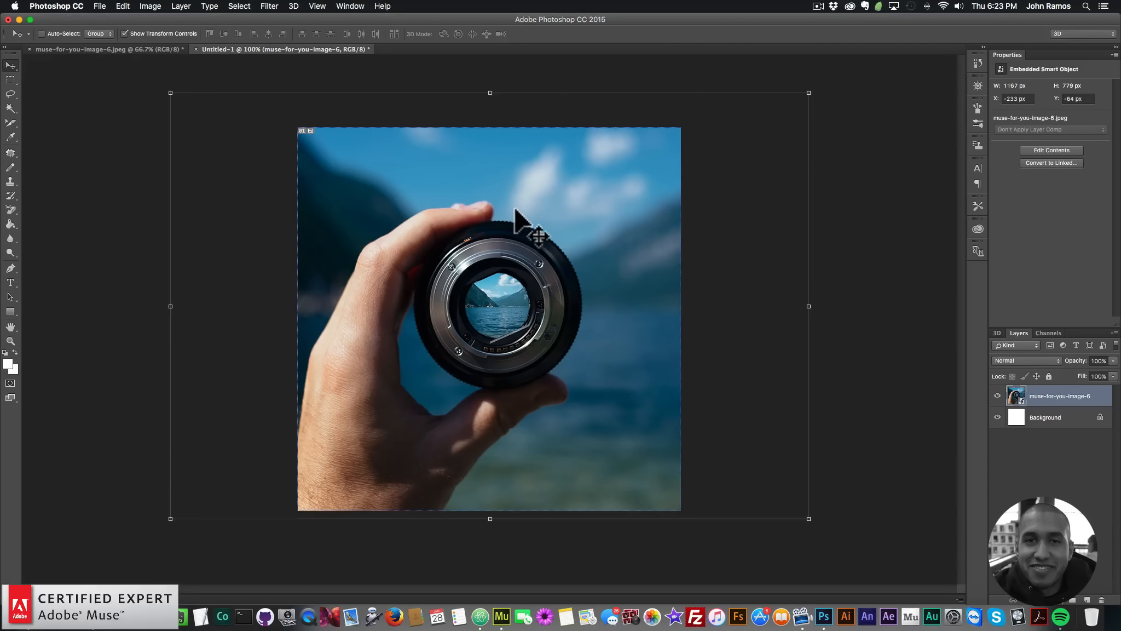
# - Use the Slice Select tool to divide the canvas slice evenly into 3 slices down and 3 slices across
pyautogui.click(11, 123)
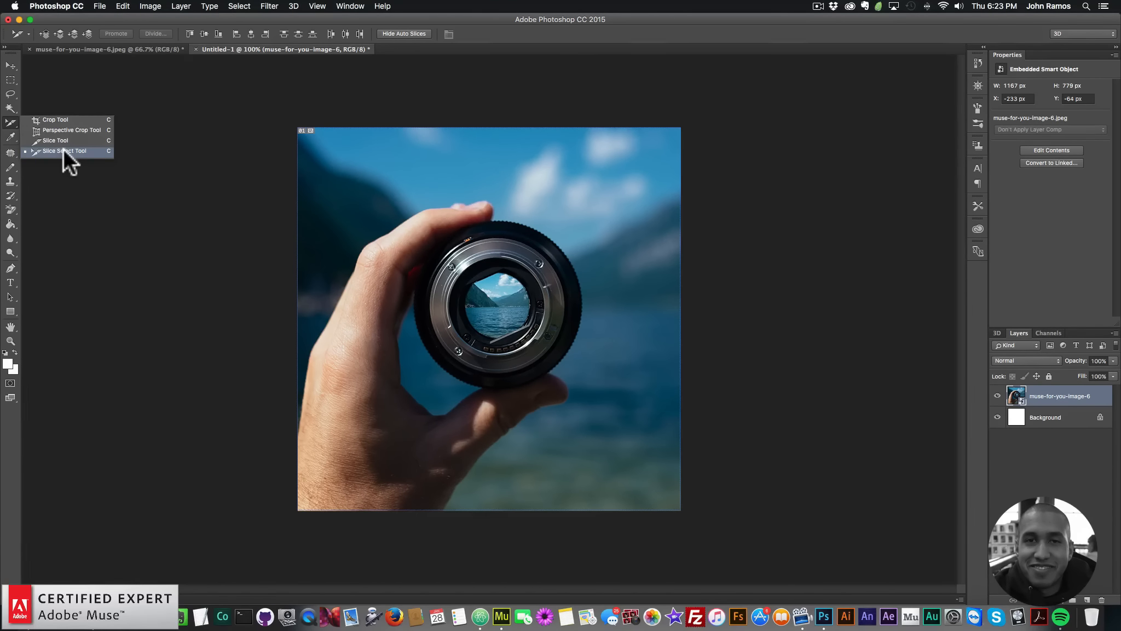
pyautogui.click(63, 149)
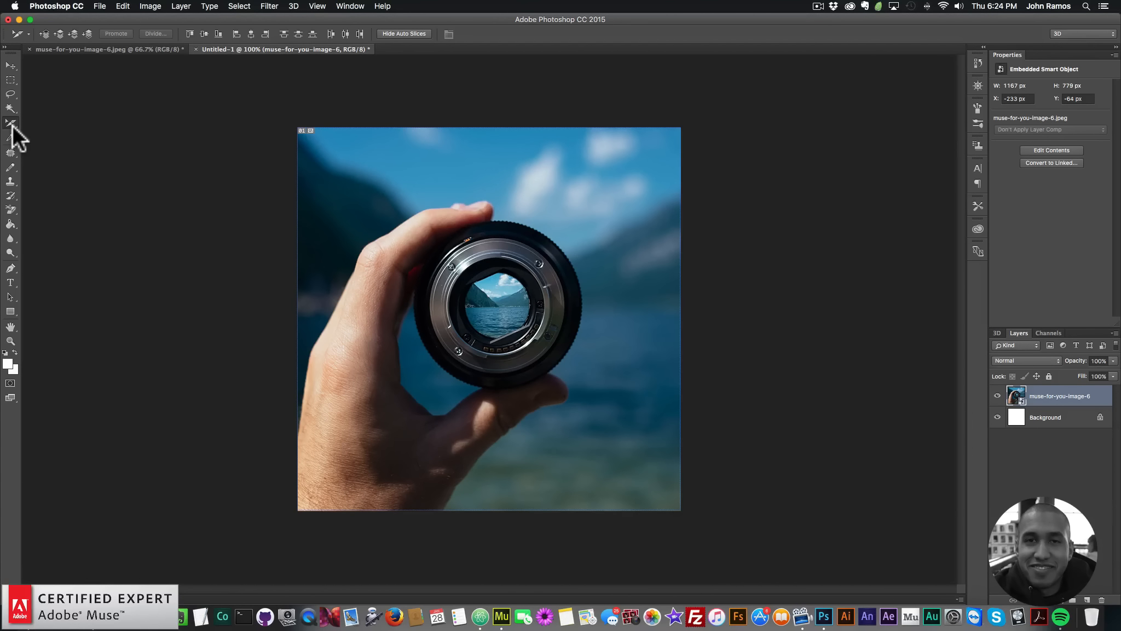
pyautogui.click(11, 123)
pyautogui.click(66, 149)
pyautogui.click(11, 122)
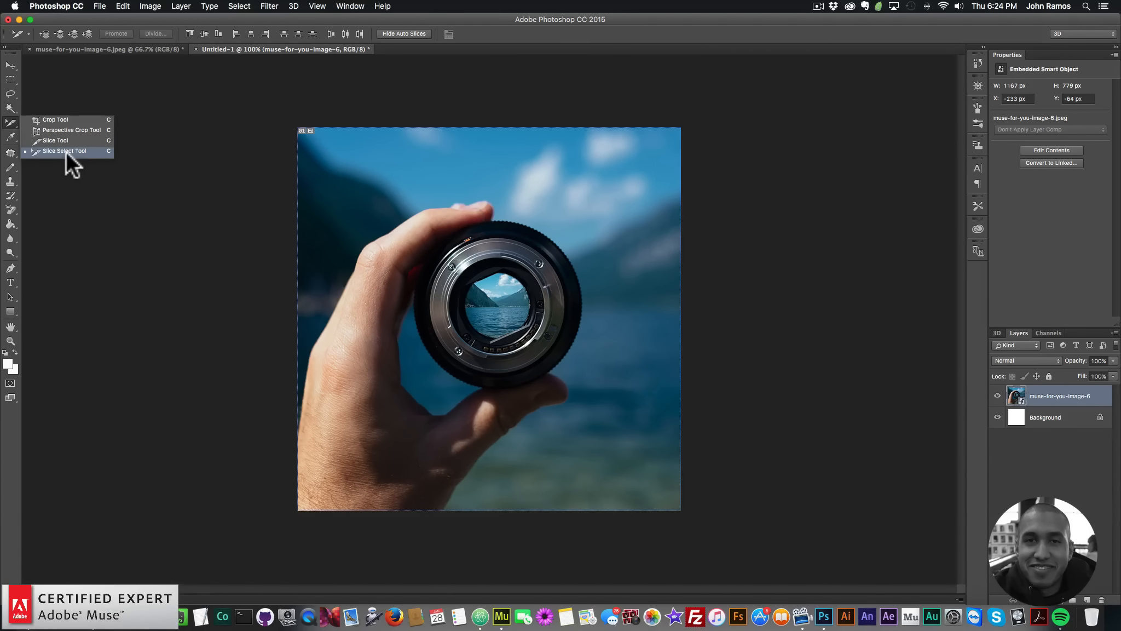
pyautogui.click(66, 150)
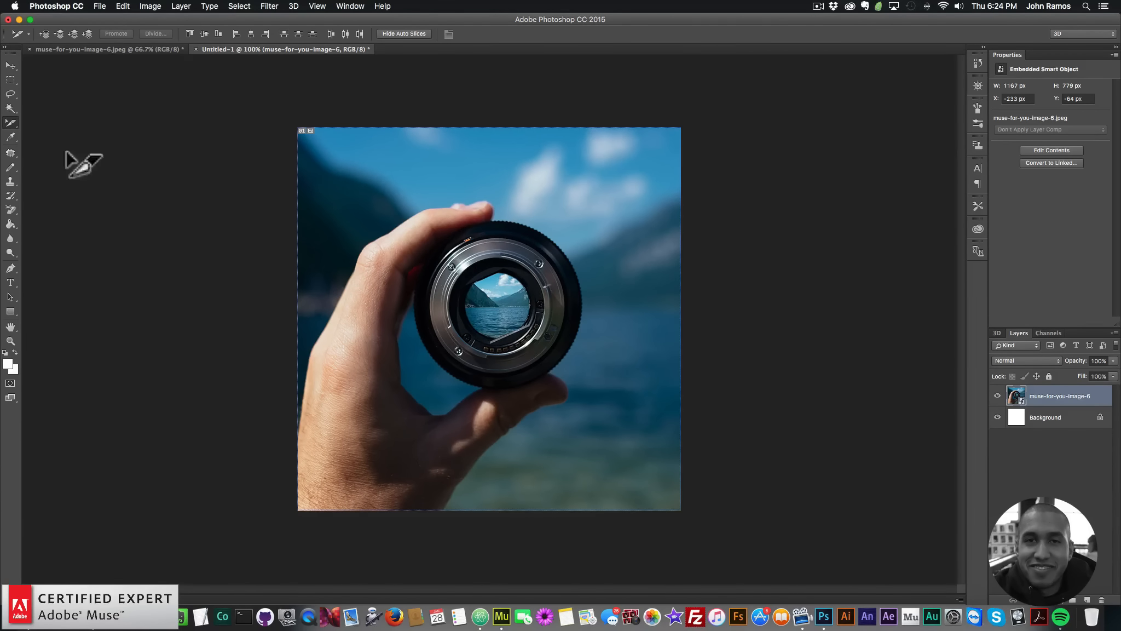
pyautogui.click(503, 193)
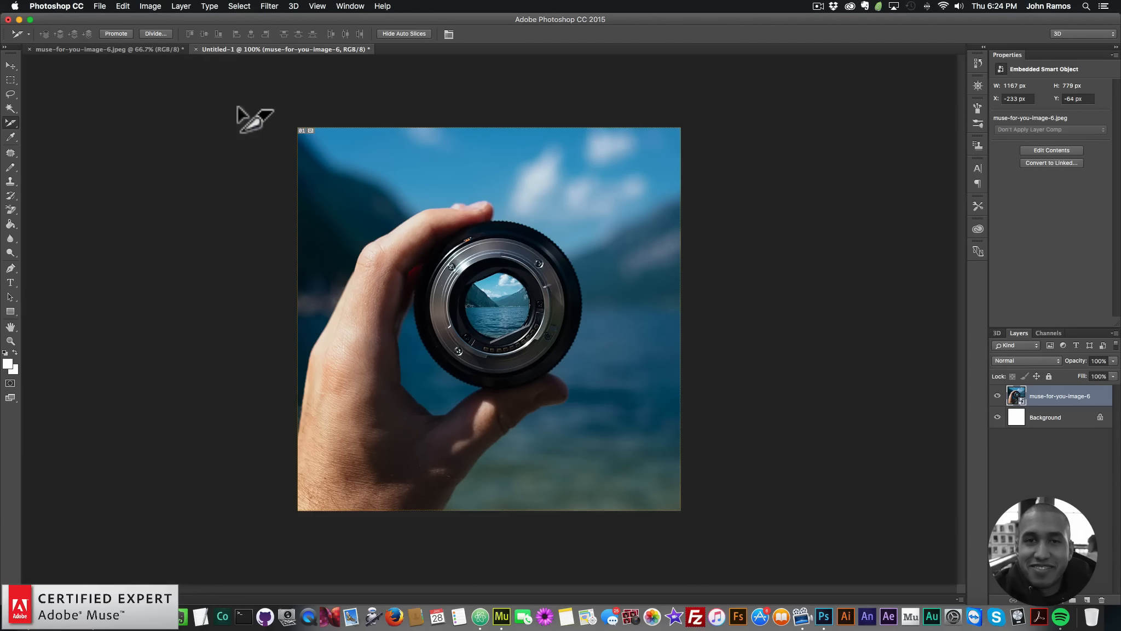
pyautogui.click(156, 33)
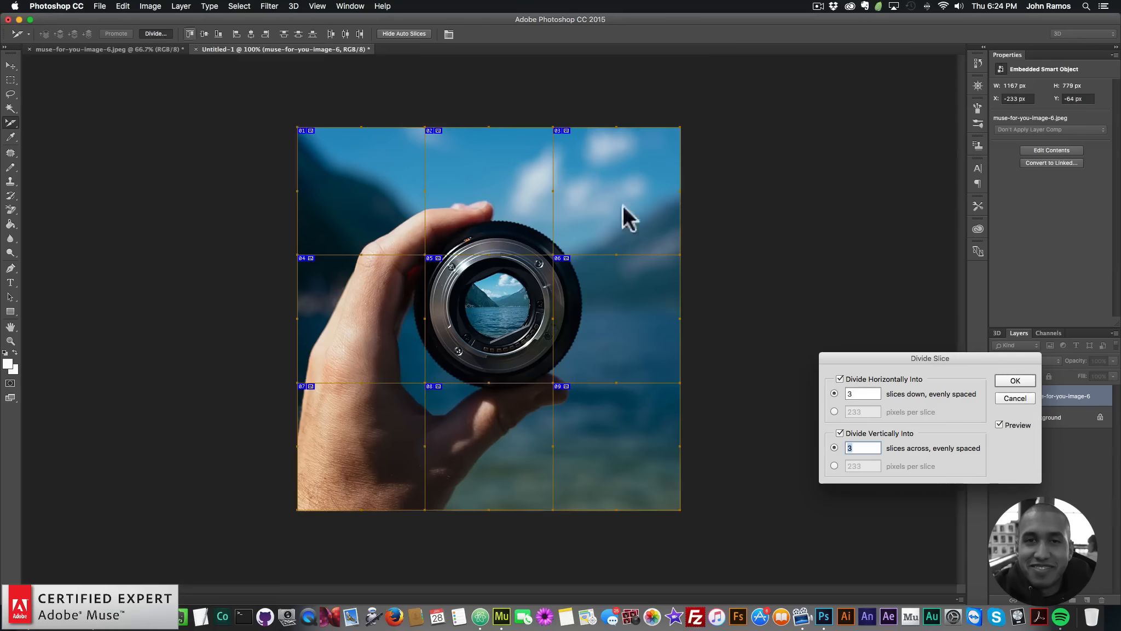
pyautogui.click(857, 447)
pyautogui.click(1016, 379)
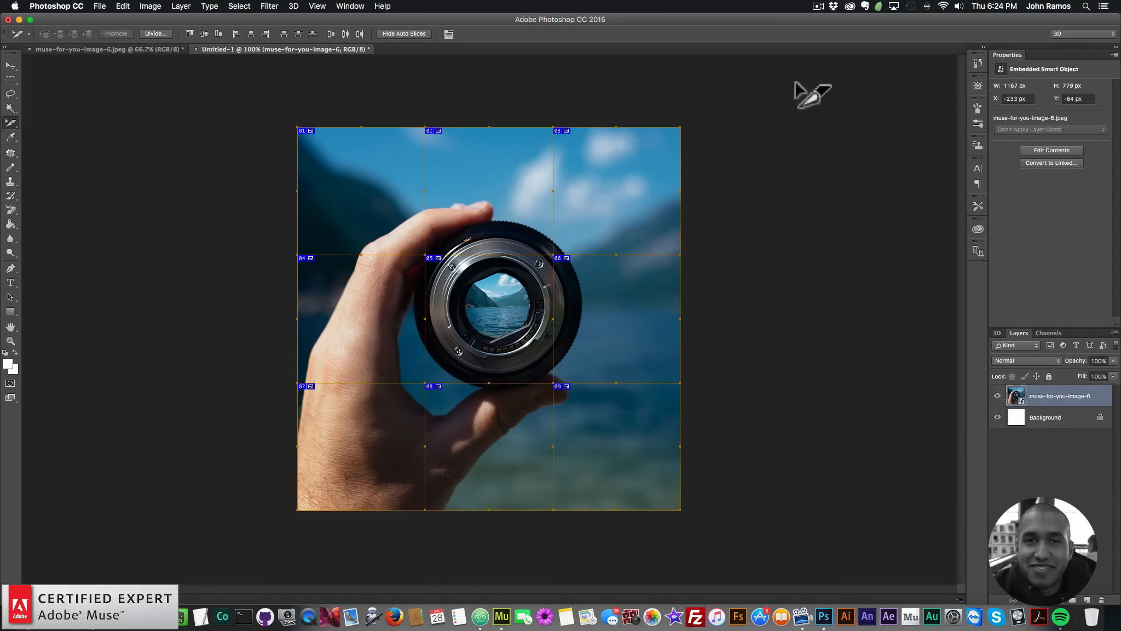
# - Open Save for Web for the sliced photo and select all nine slices in the preview at 50% zoom
pyautogui.click(101, 6)
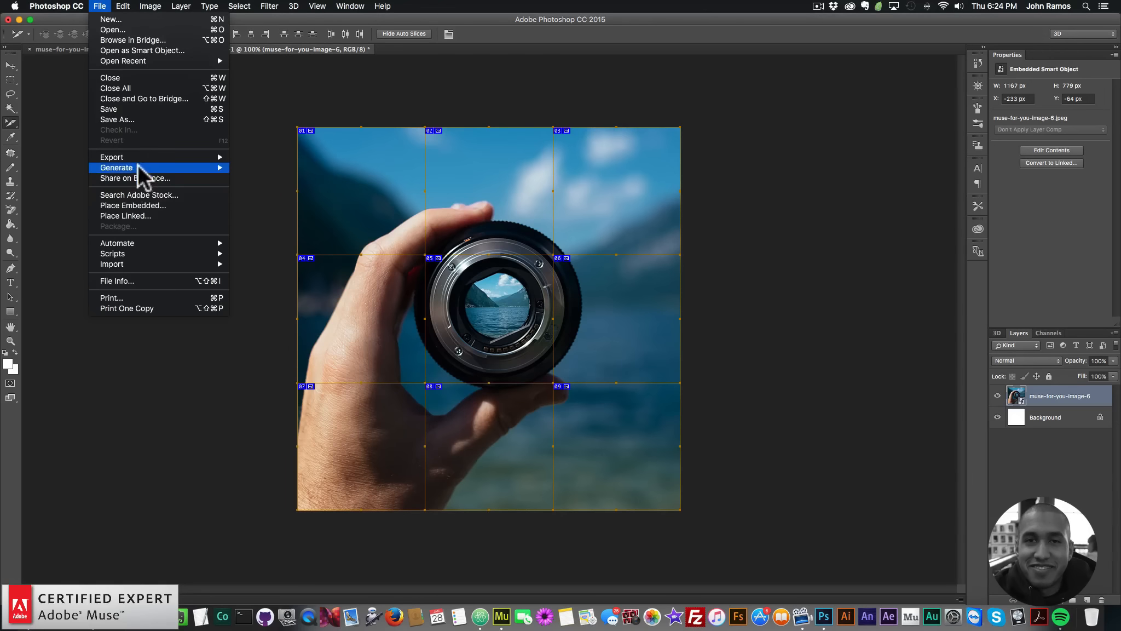
pyautogui.moveTo(159, 156)
pyautogui.click(272, 201)
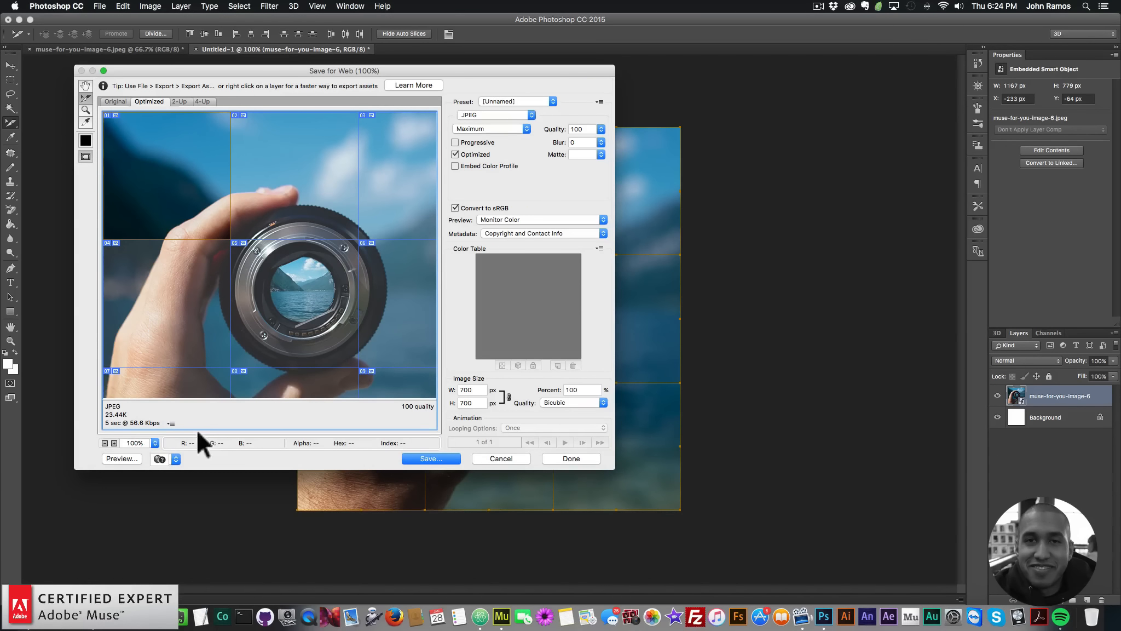
pyautogui.click(105, 443)
pyautogui.click(105, 443)
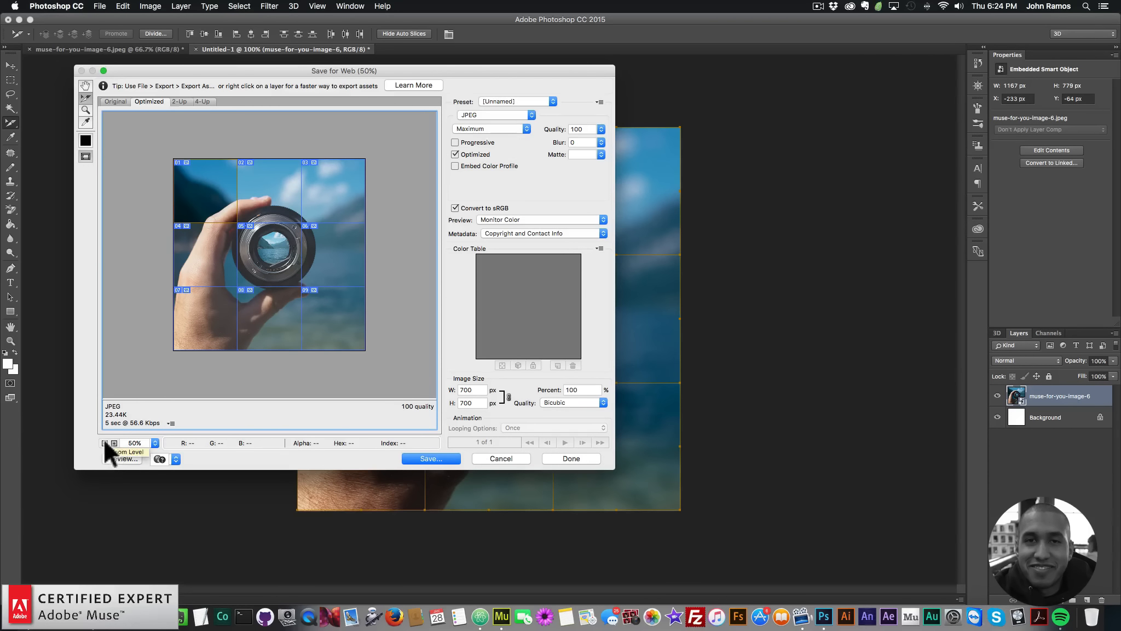
pyautogui.moveTo(138, 131); pyautogui.dragTo(408, 376)
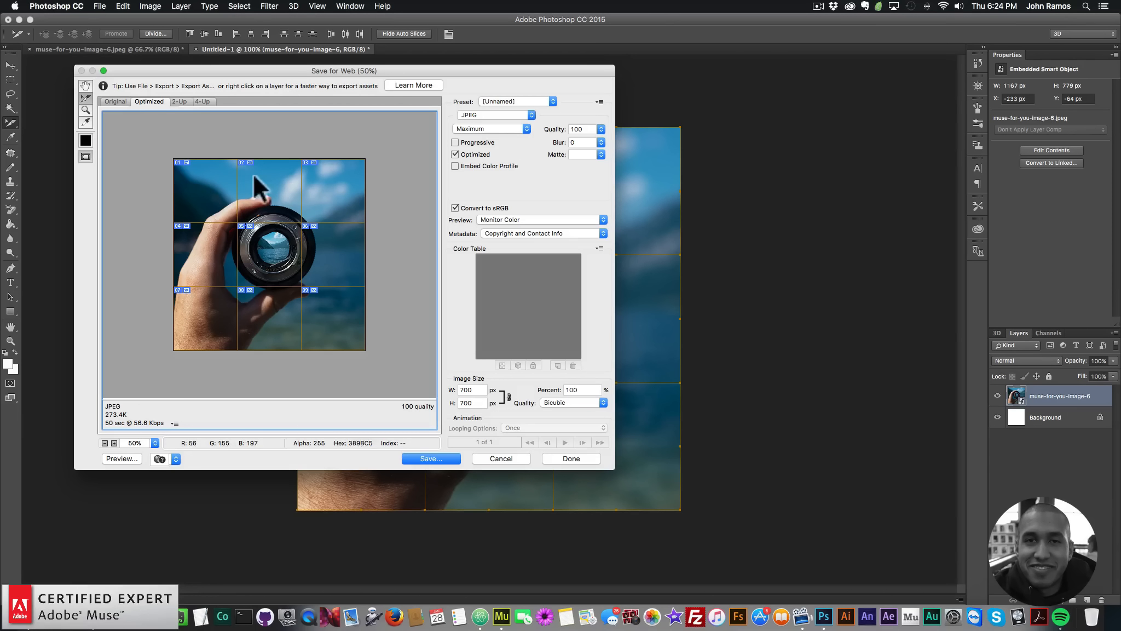
pyautogui.moveTo(131, 121); pyautogui.dragTo(398, 370)
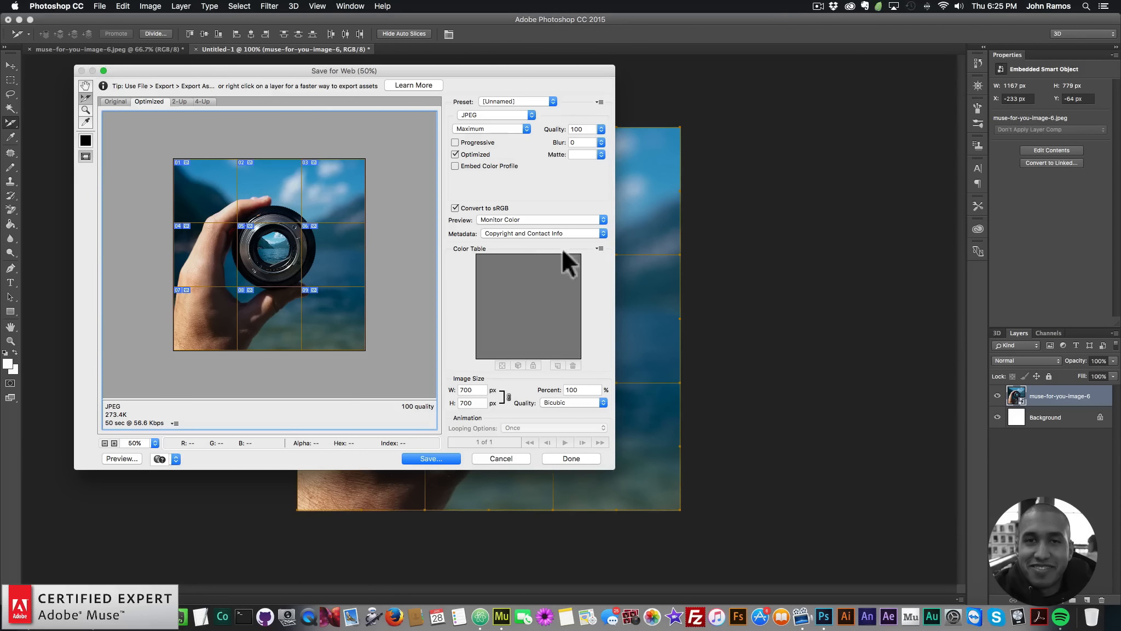
# - Start saving the optimized slices and create a folder named example inside the images folder
pyautogui.click(430, 457)
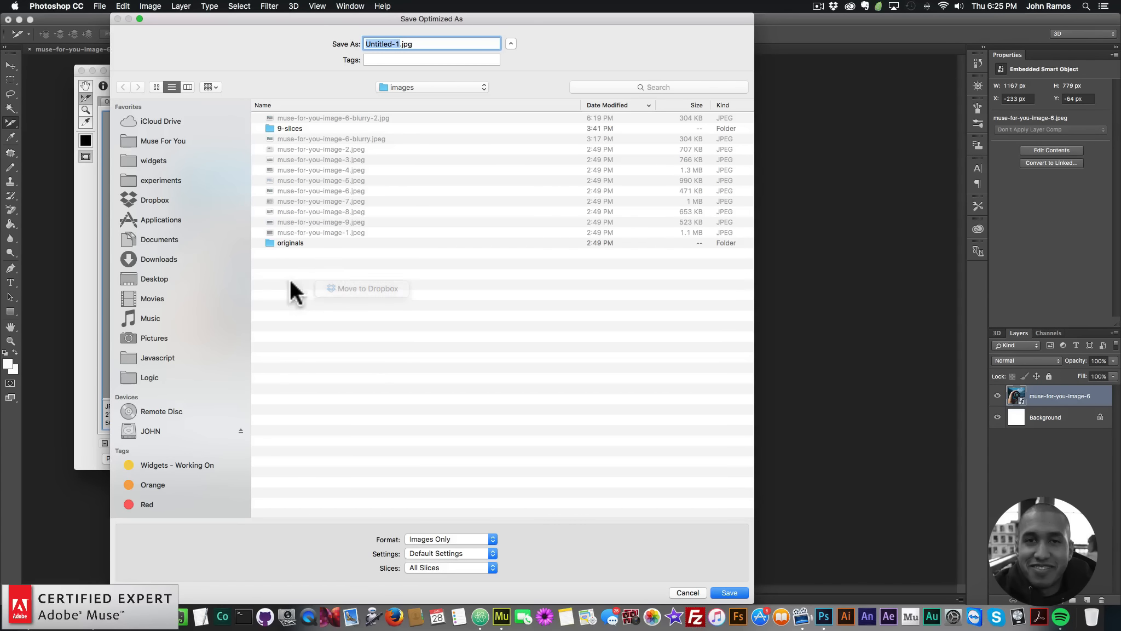
pyautogui.press('super+shift+n')
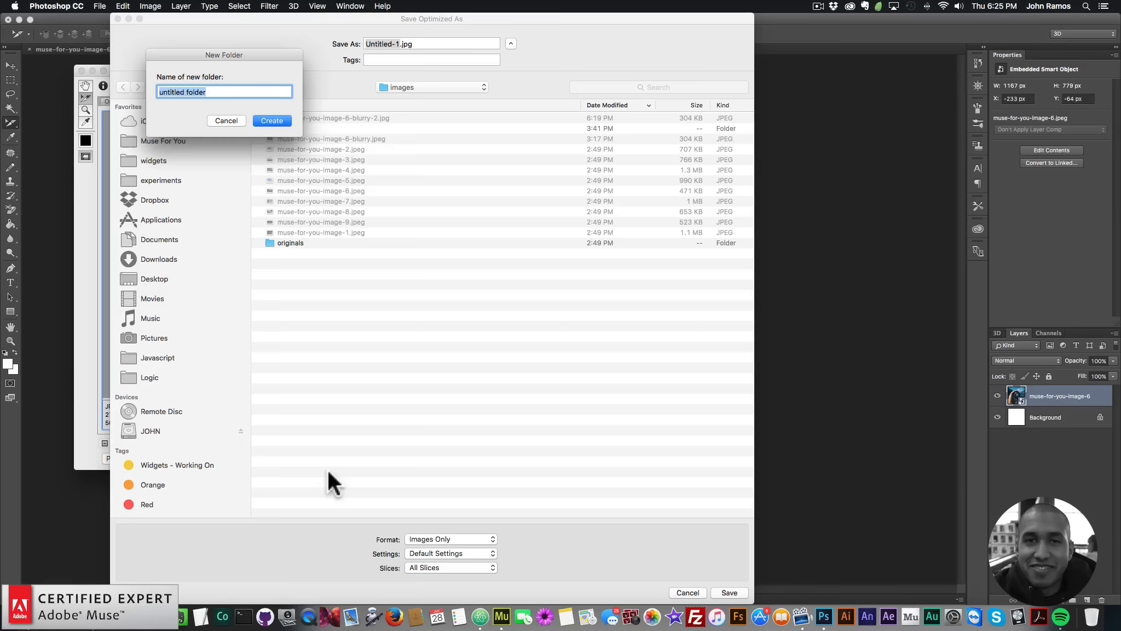
pyautogui.write('example')
pyautogui.press('Return')
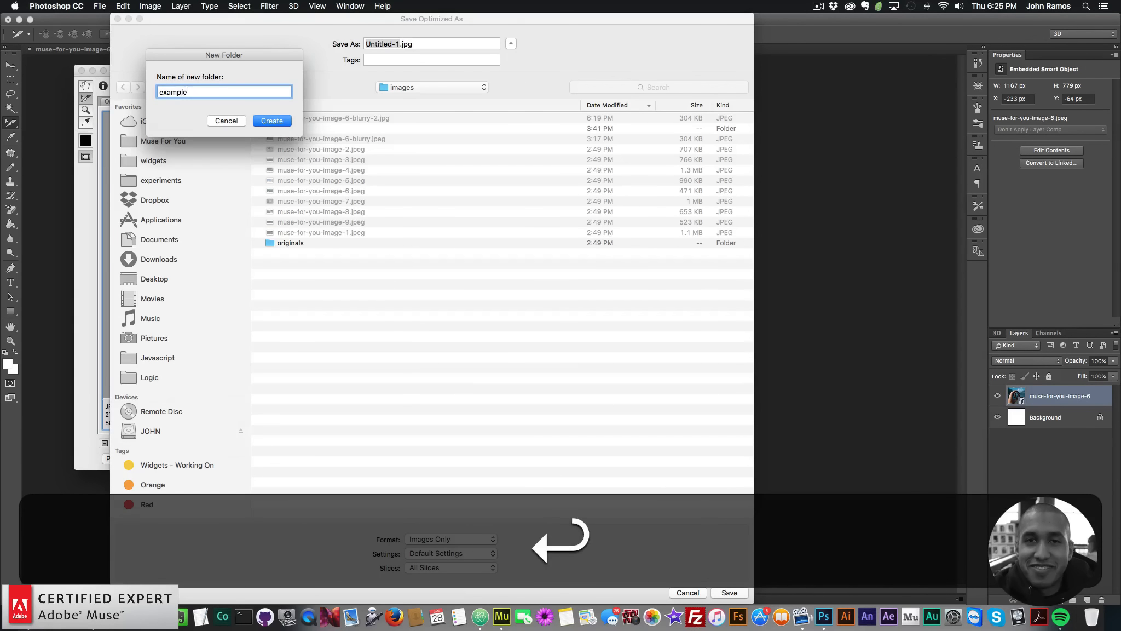
# - Name the export muse-for-you-image-1.jpg and save all slices as images only into the example folder
pyautogui.click(401, 44)
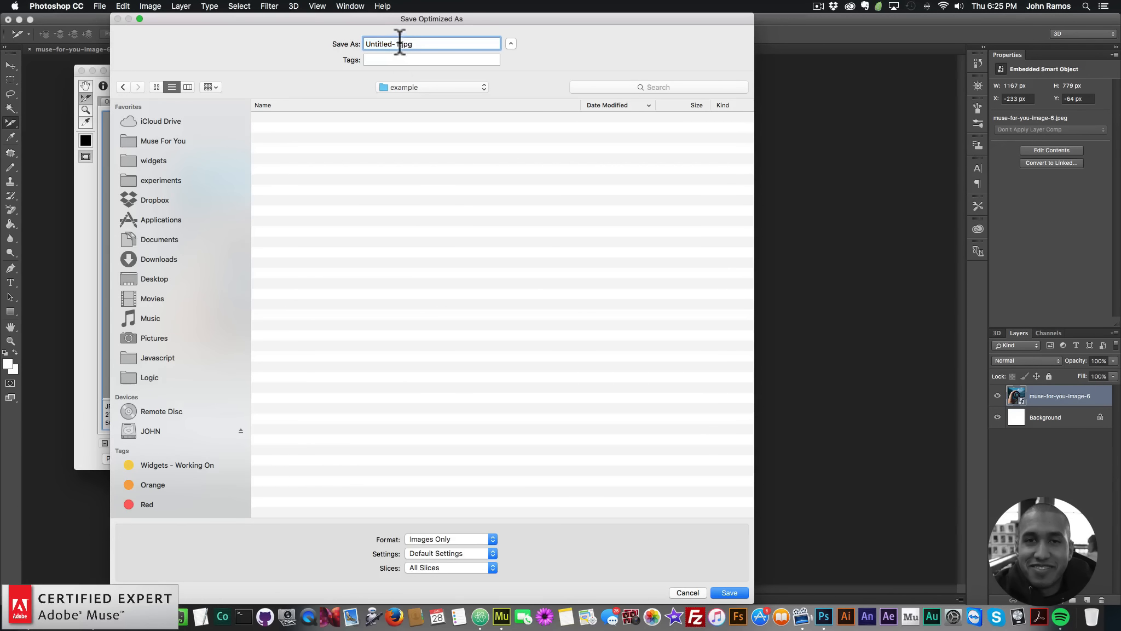
pyautogui.moveTo(400, 44); pyautogui.dragTo(268, 42)
pyautogui.write('muse-for-you-im')
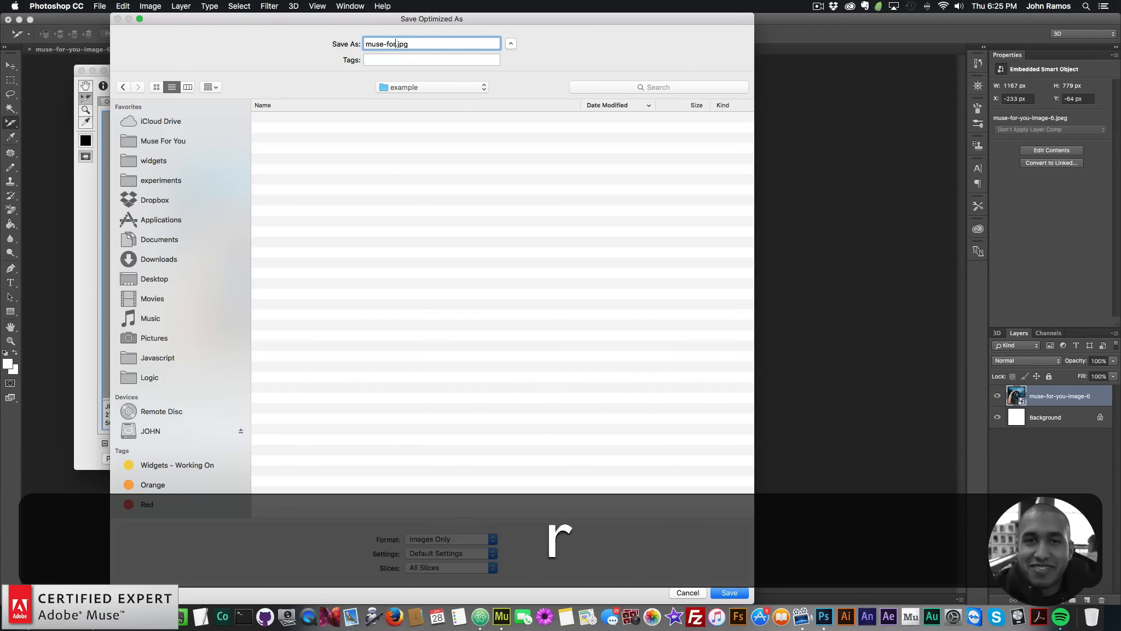
pyautogui.write('age-1')
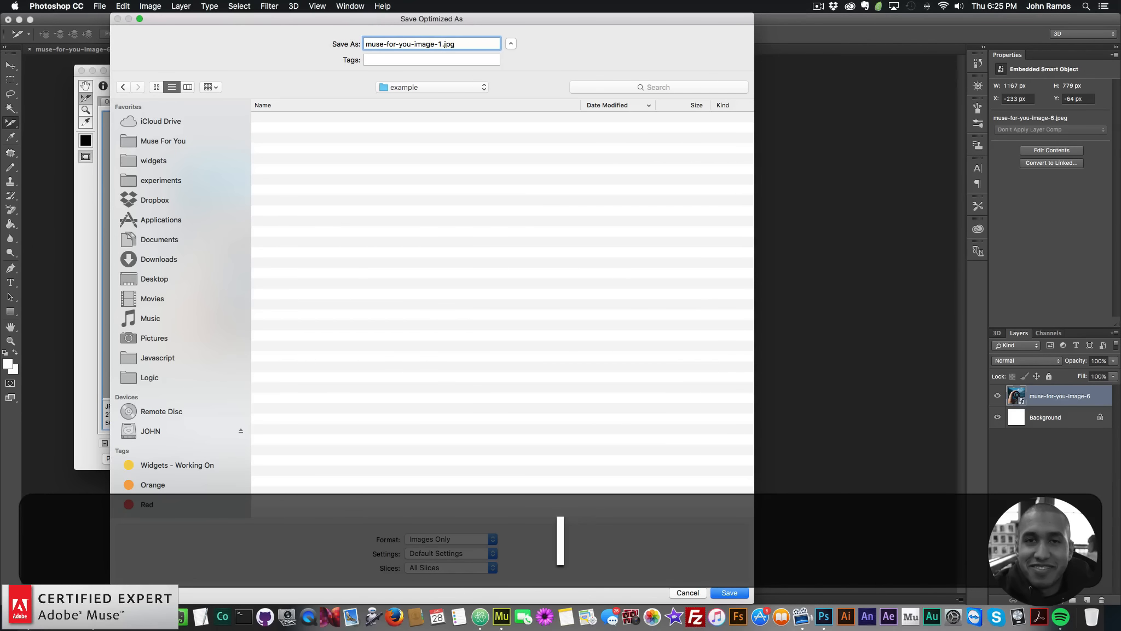
pyautogui.click(730, 593)
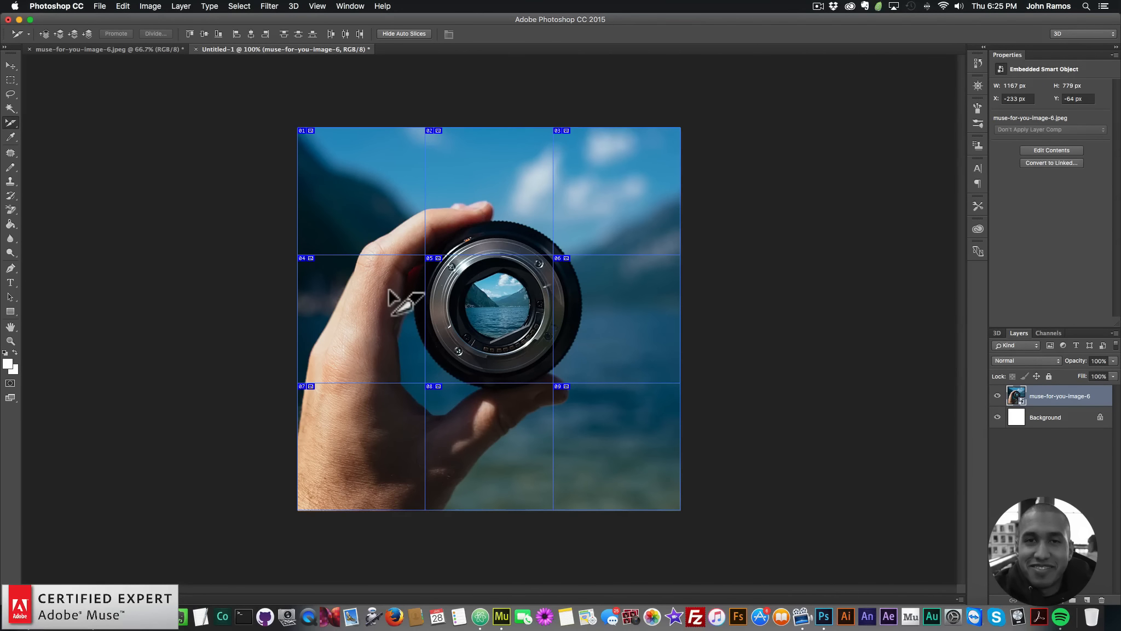
# - Switch to Finder and examine the exported slice files in the images subfolder of the example folder
pyautogui.click(51, 616)
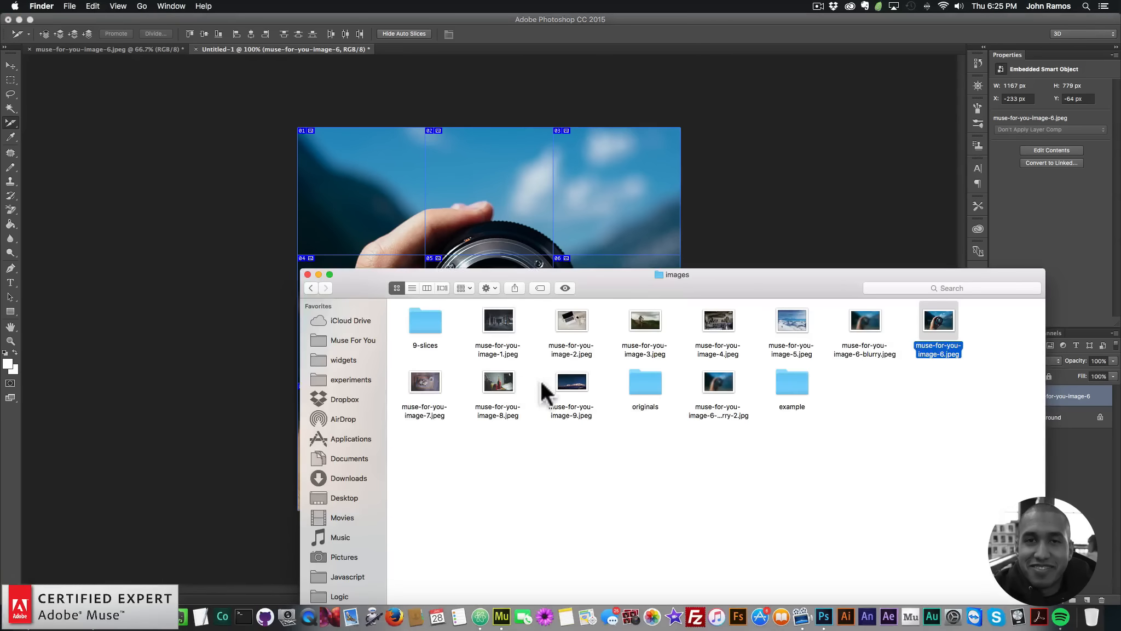
pyautogui.doubleClick(790, 386)
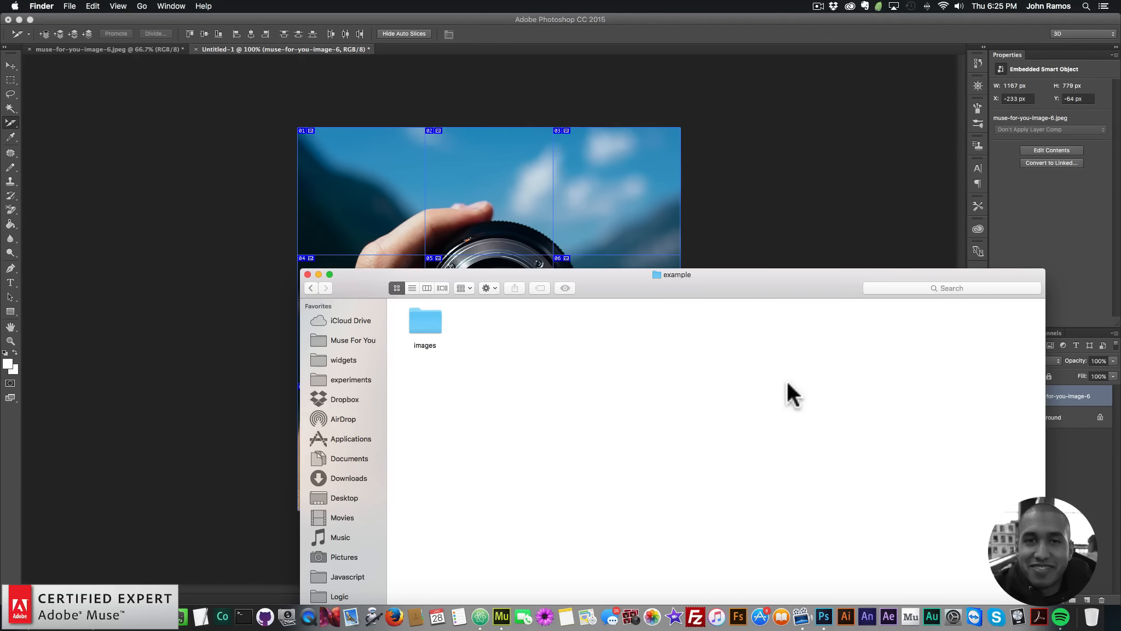
pyautogui.doubleClick(431, 327)
pyautogui.moveTo(408, 464); pyautogui.dragTo(1027, 285)
pyautogui.moveTo(998, 428); pyautogui.dragTo(396, 275)
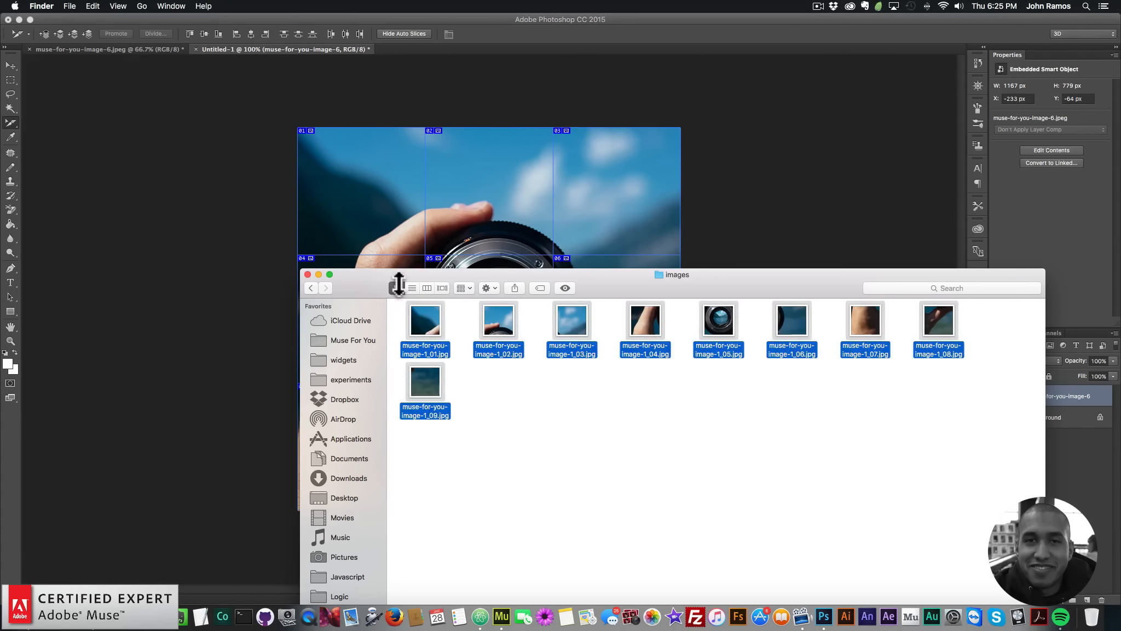
pyautogui.click(850, 450)
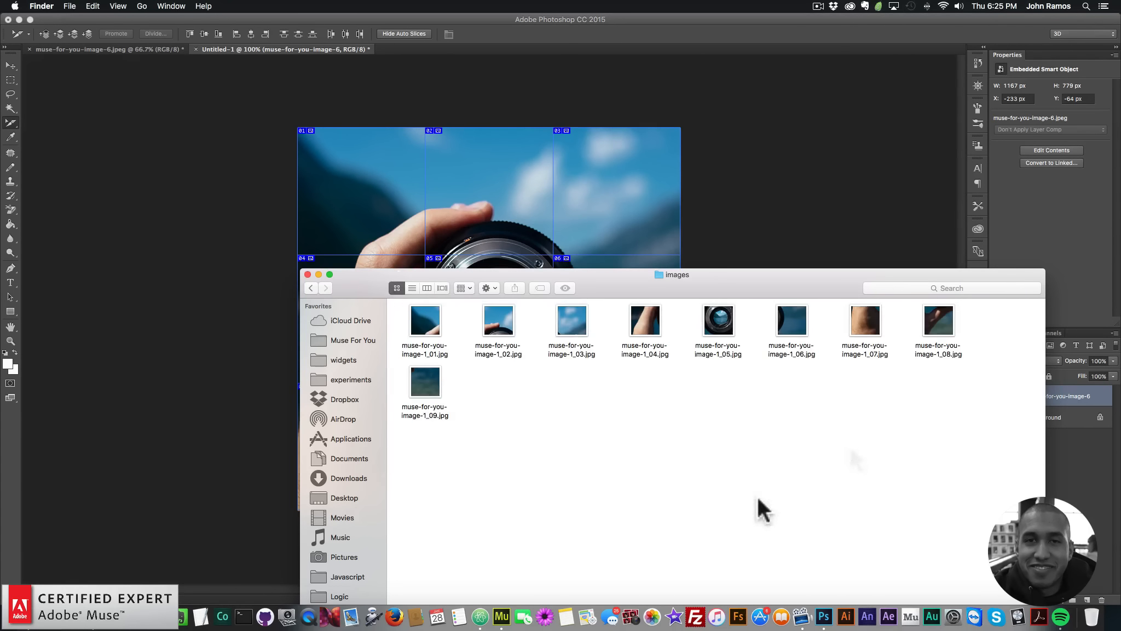
# - Switch to Muse, duplicate the Home copy copy copy page in the site plan, and open the duplicate for editing
pyautogui.click(501, 616)
pyautogui.click(929, 47)
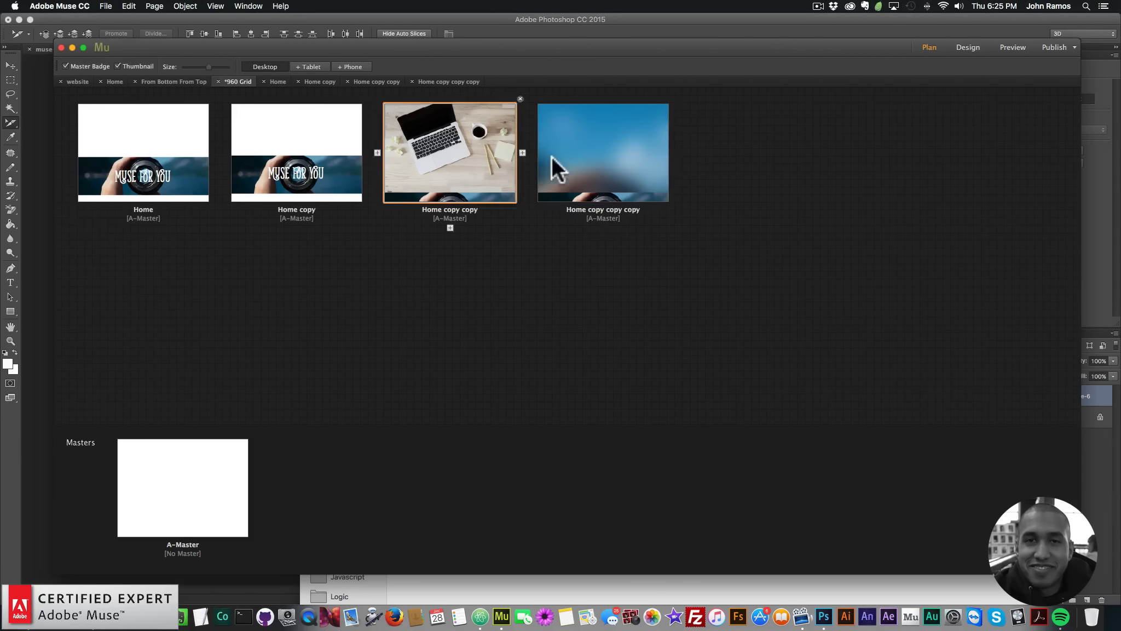
pyautogui.rightClick(597, 141)
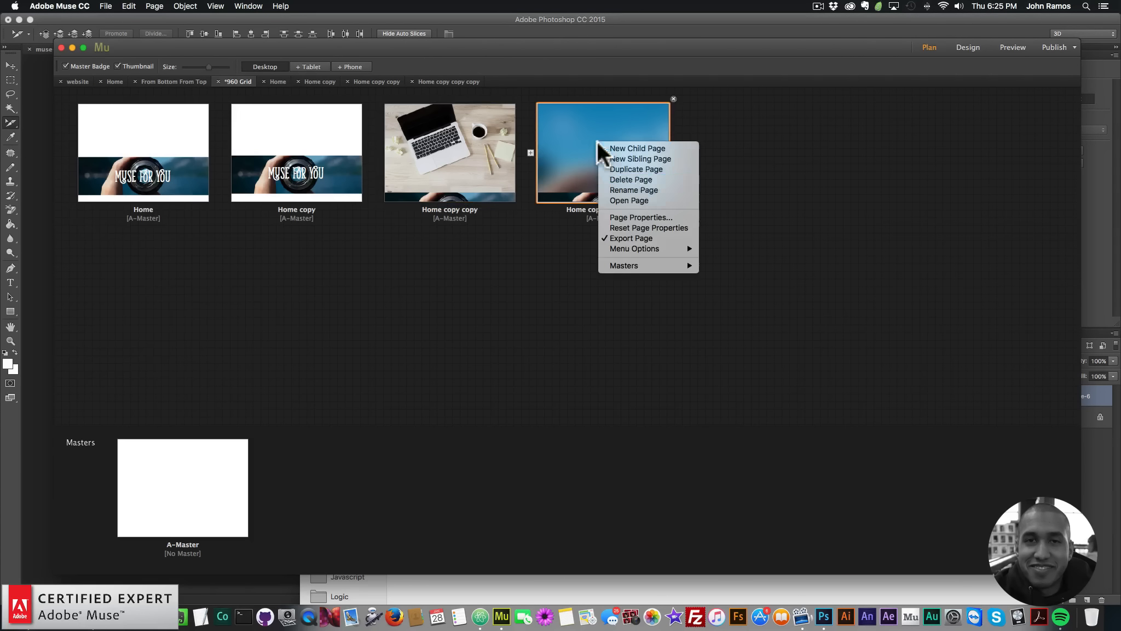
pyautogui.click(643, 168)
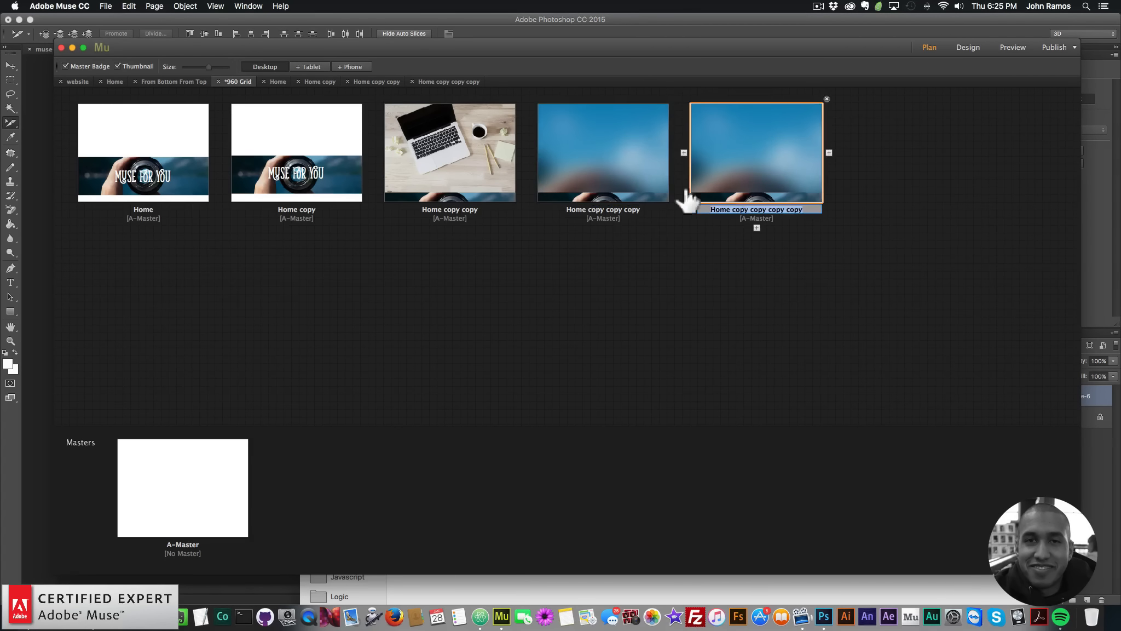
pyautogui.doubleClick(766, 180)
# - Delete the lens photo banner rectangle with the MUSE FOR YOU title from the duplicated page
pyautogui.scroll(-5, 466, 353)
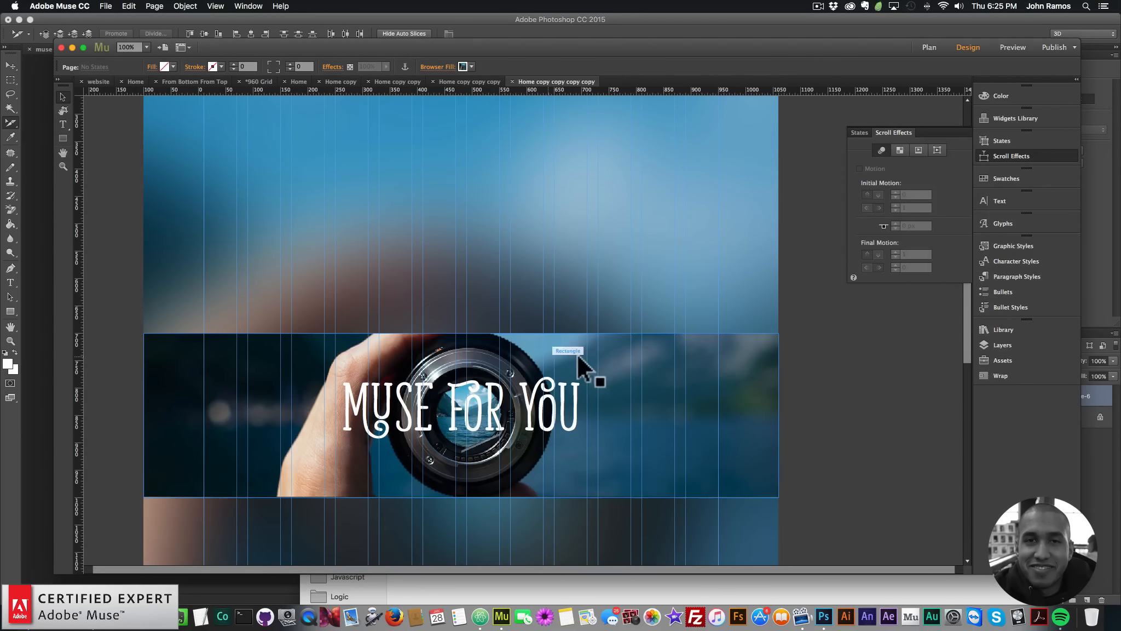
pyautogui.click(606, 370)
pyautogui.press('BackSpace')
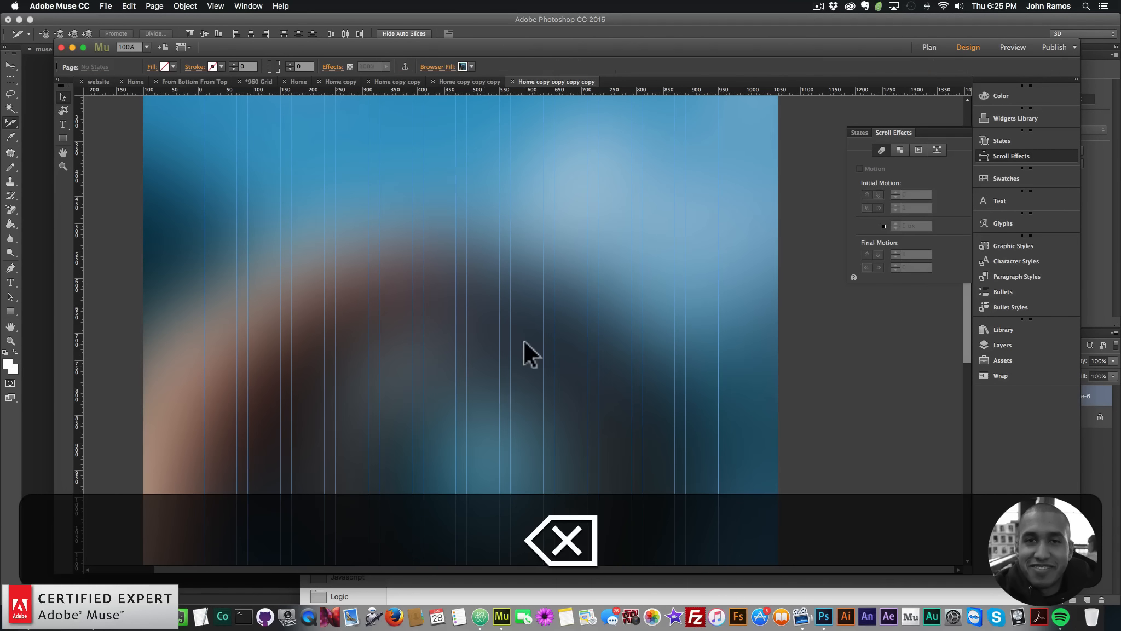
pyautogui.scroll(5, 523, 339)
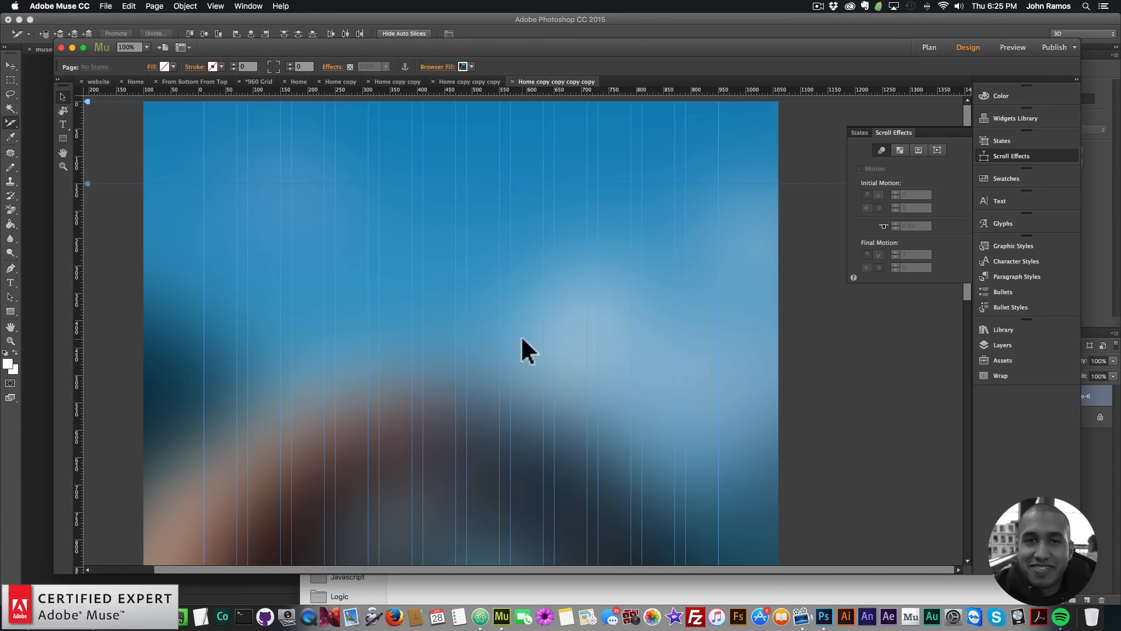
# - Select the nine slice images, muse-for-you-image-1_01.jpg to _09.jpg, in Finder and load them into the Muse page for placing
pyautogui.click(164, 615)
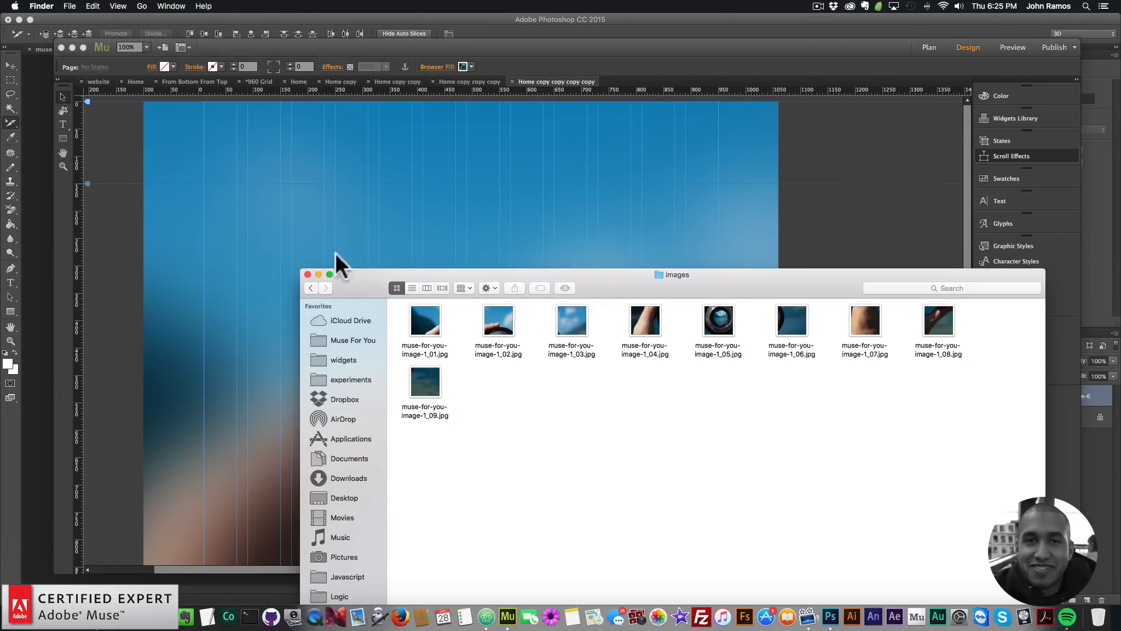
pyautogui.moveTo(646, 288); pyautogui.dragTo(605, 353)
pyautogui.moveTo(951, 511); pyautogui.dragTo(280, 329)
pyautogui.moveTo(390, 390); pyautogui.dragTo(238, 171)
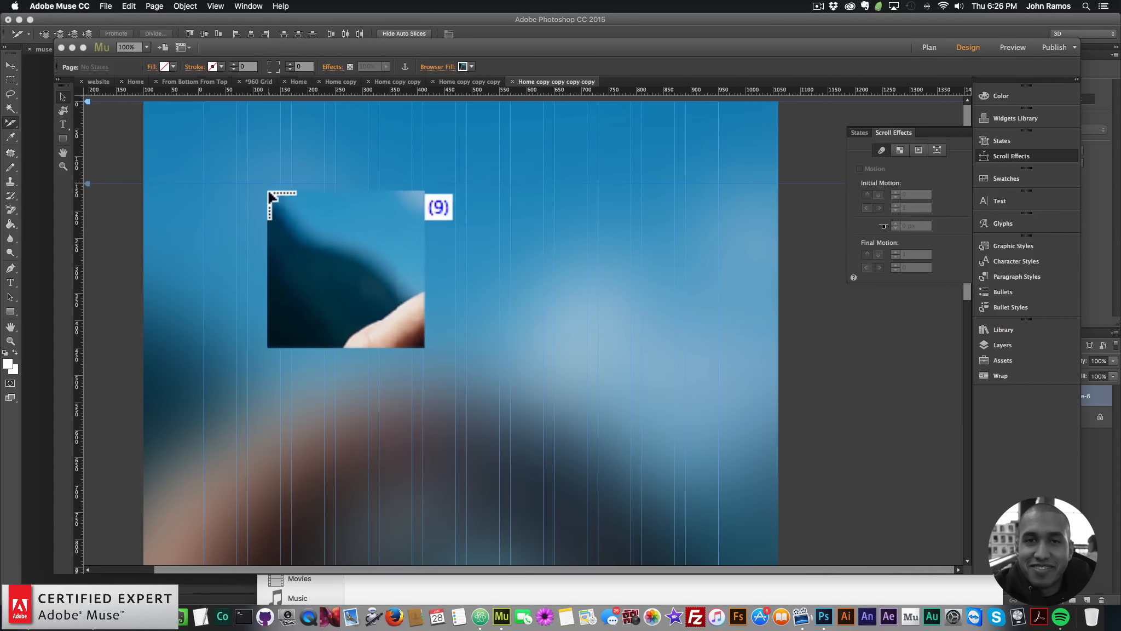
# - Place the nine loaded slices at original size on the page, loosely spaced in three rows of three
pyautogui.click(248, 172)
pyautogui.click(417, 179)
pyautogui.click(597, 183)
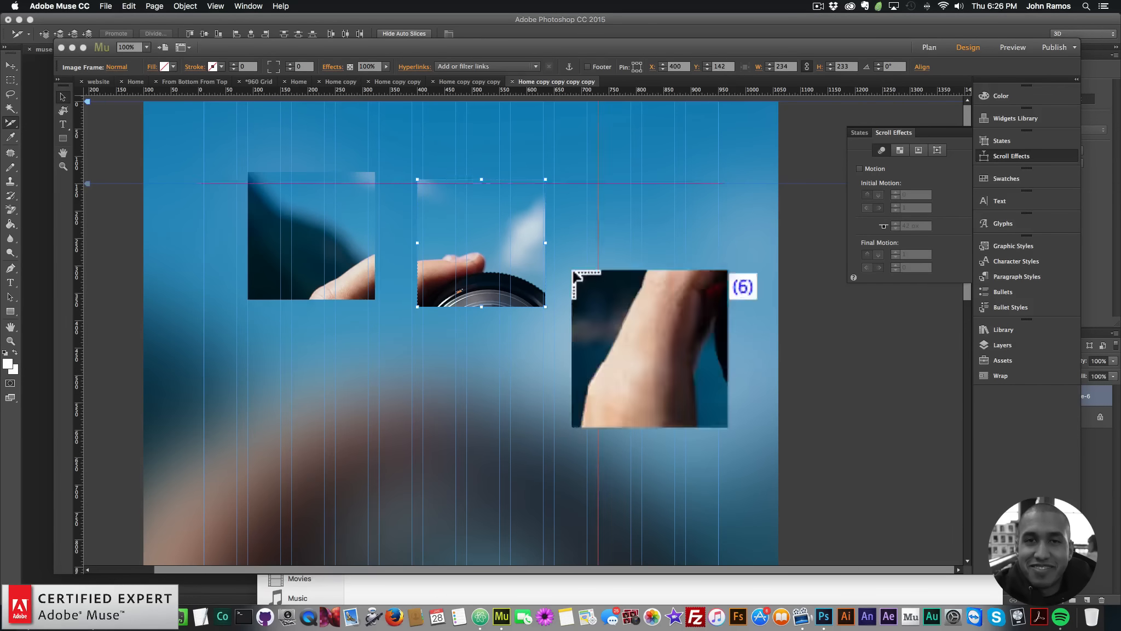
pyautogui.click(225, 394)
pyautogui.click(422, 382)
pyautogui.click(608, 394)
pyautogui.scroll(-5, 575, 430)
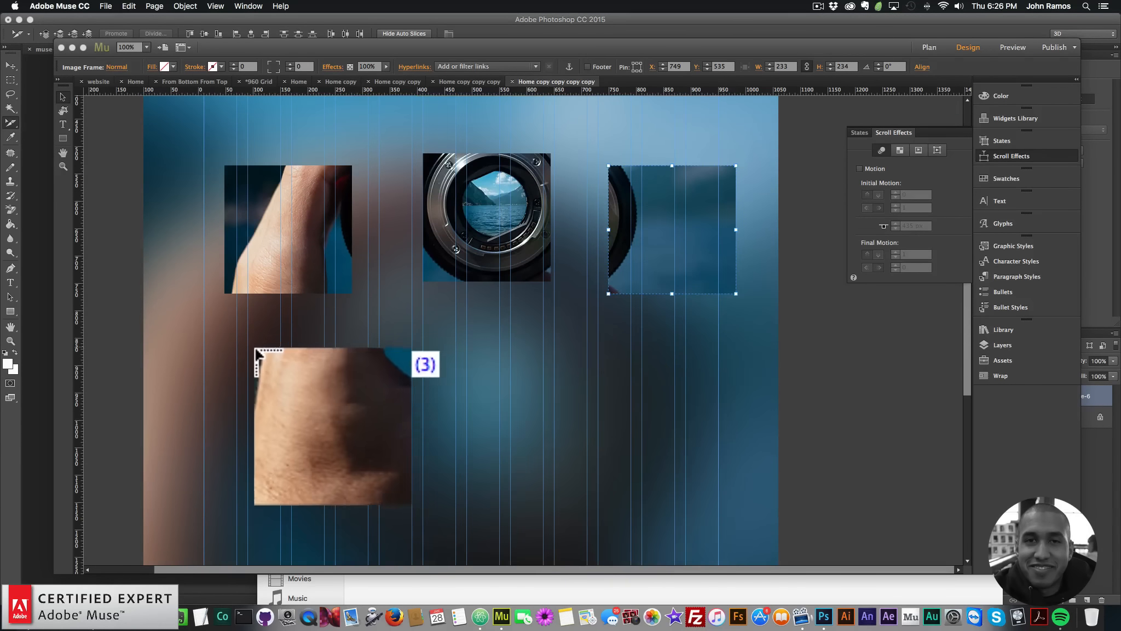
pyautogui.click(248, 334)
pyautogui.click(476, 346)
pyautogui.click(642, 374)
# - Align the three top-row slices edge to edge, starting the row at X 97, Y 203
pyautogui.scroll(5, 626, 368)
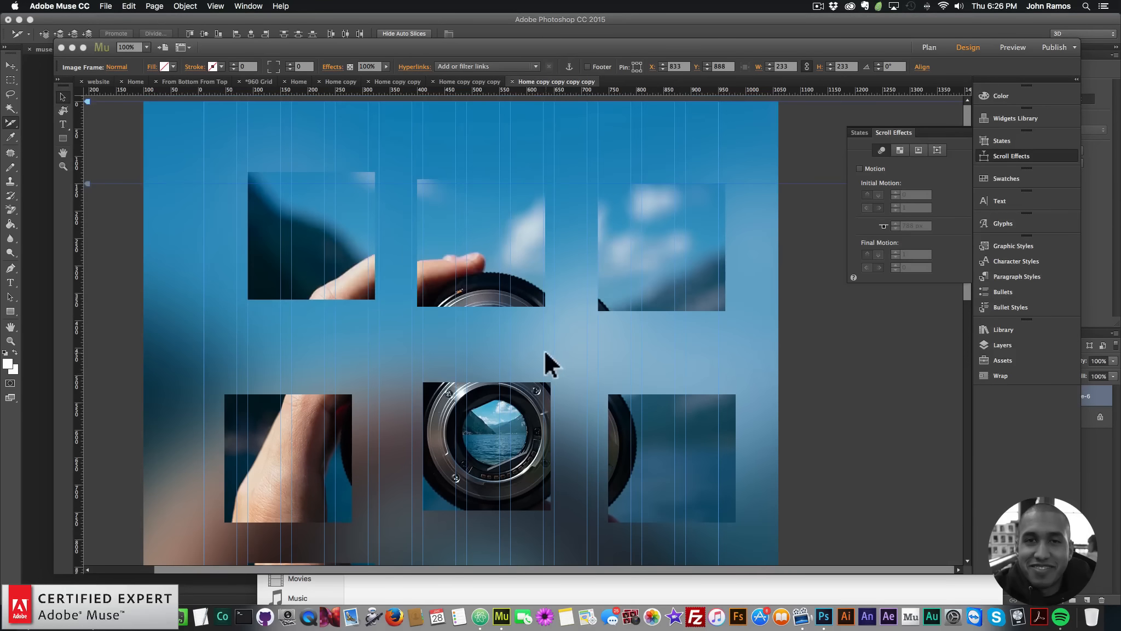
pyautogui.click(333, 215)
pyautogui.moveTo(332, 213); pyautogui.dragTo(338, 252)
pyautogui.moveTo(448, 211); pyautogui.dragTo(410, 244)
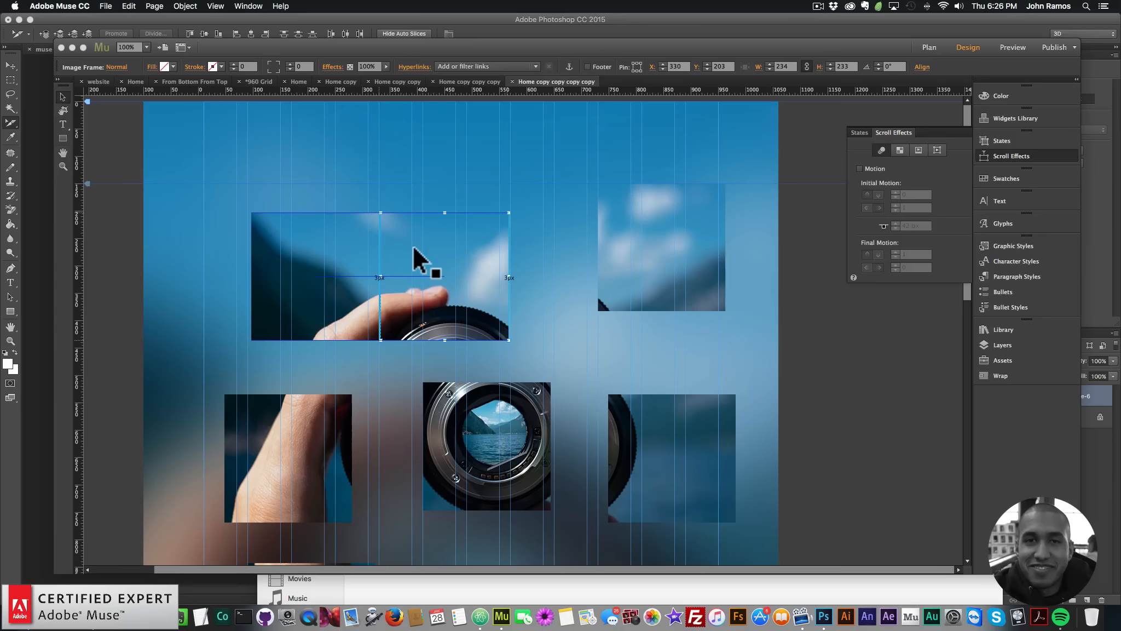
pyautogui.moveTo(658, 203); pyautogui.dragTo(567, 231)
# - Fit the three middle-row slices edge to edge directly beneath the top row, at Y 436
pyautogui.moveTo(338, 422); pyautogui.dragTo(341, 379)
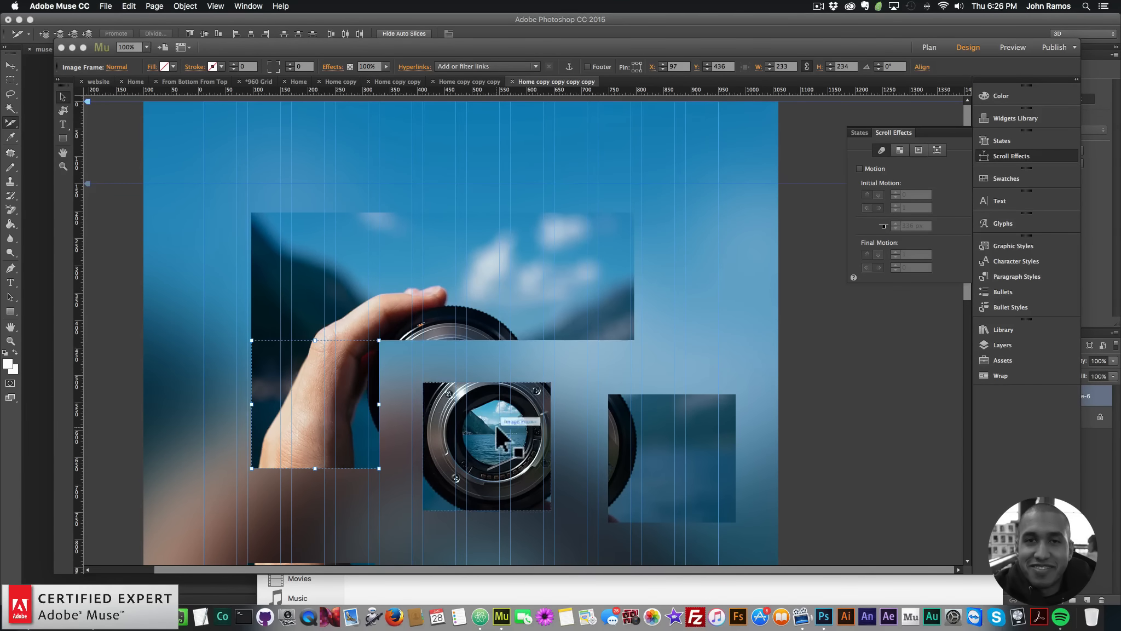
pyautogui.moveTo(495, 423); pyautogui.dragTo(452, 381)
pyautogui.click(637, 430)
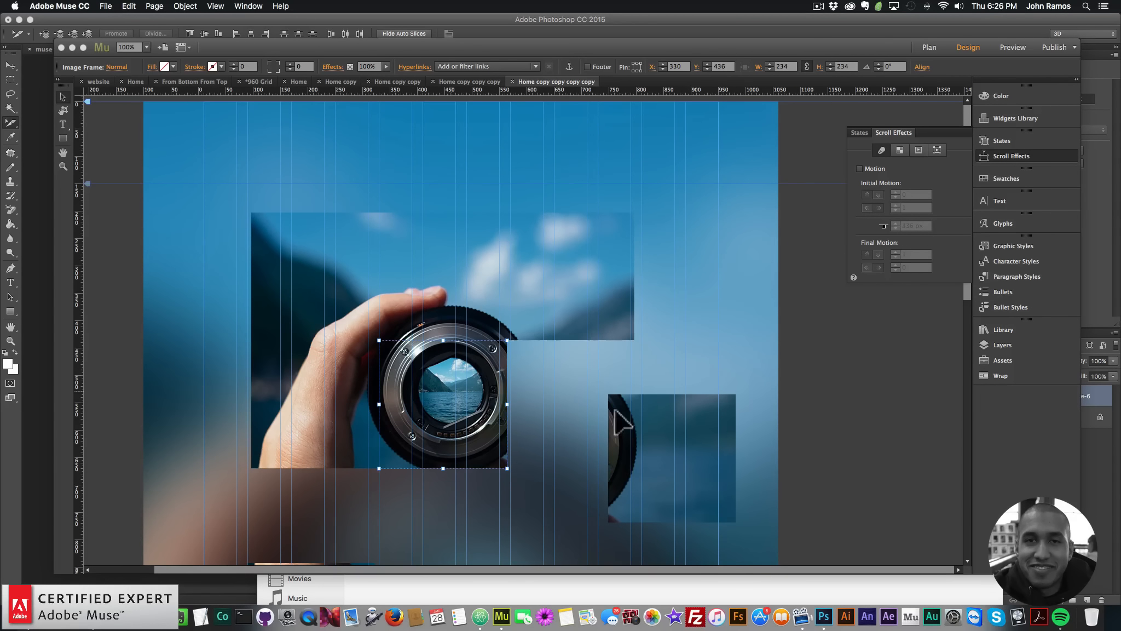
pyautogui.moveTo(676, 438); pyautogui.dragTo(579, 401)
# - Fit the three bottom-row slices edge to edge beneath the middle row at Y 670, completing the lens photo
pyautogui.scroll(-10, 580, 405)
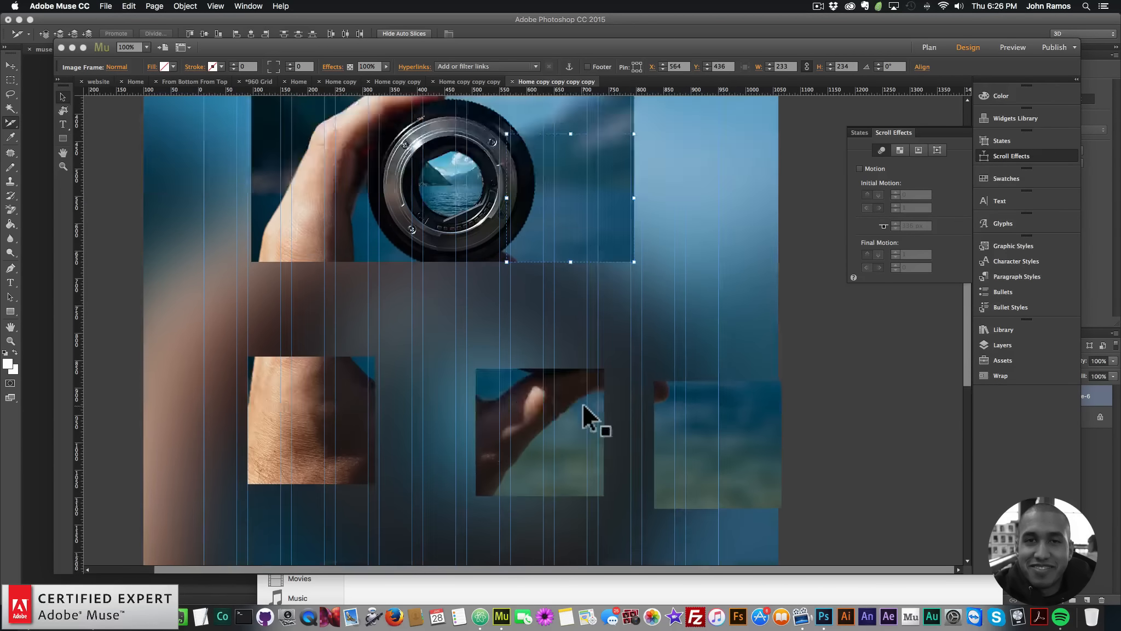
pyautogui.moveTo(326, 305); pyautogui.dragTo(322, 206)
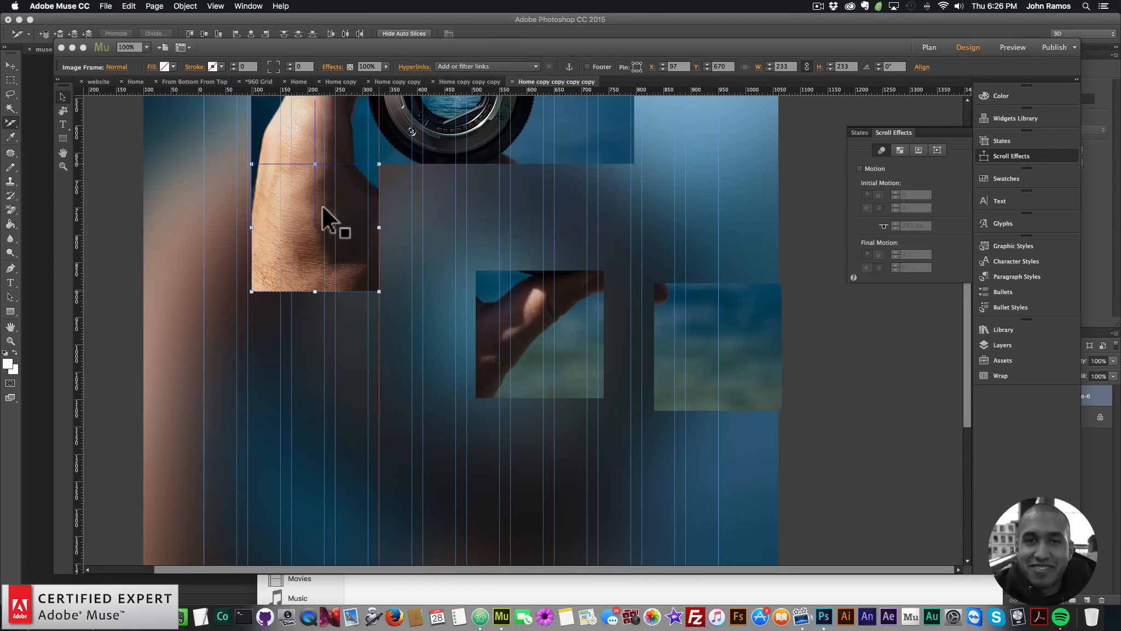
pyautogui.moveTo(566, 326); pyautogui.dragTo(461, 215)
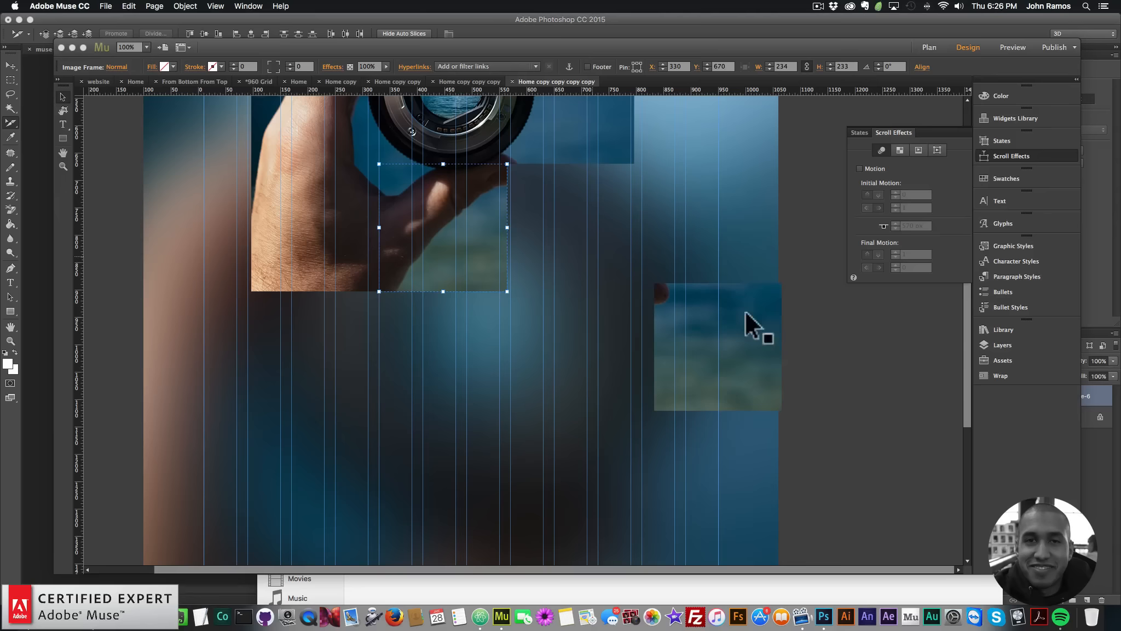
pyautogui.moveTo(722, 338); pyautogui.dragTo(576, 217)
pyautogui.scroll(6, 604, 254)
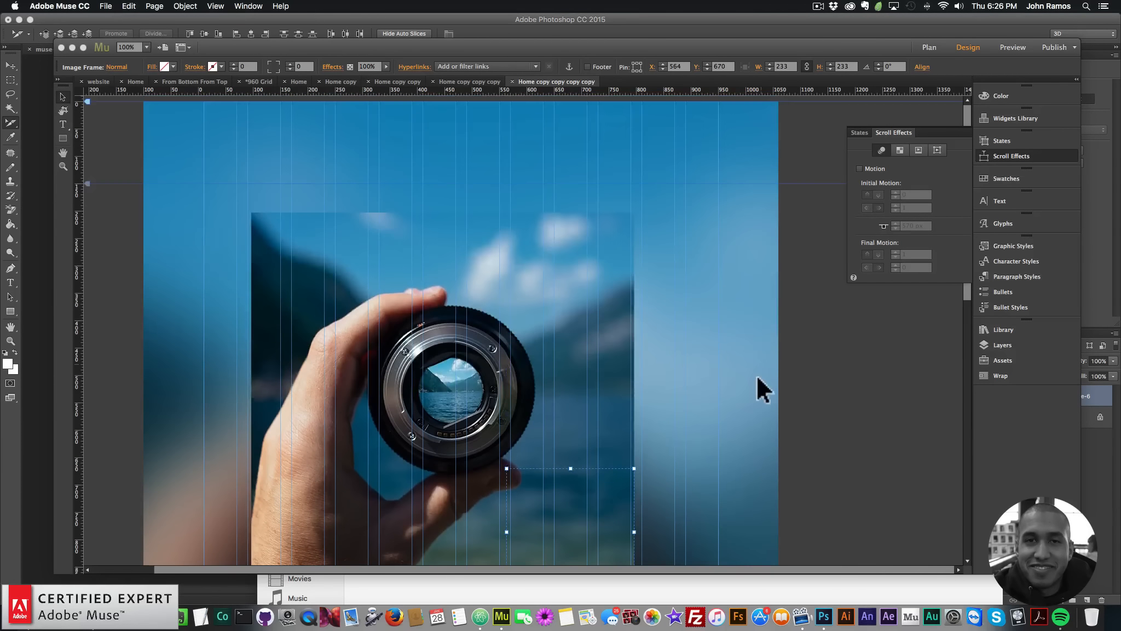
# - Select all nine slices and move the assembled photo together down the page, horizontally centred, to X 130, Y 760
pyautogui.click(758, 375)
pyautogui.scroll(-3, 748, 382)
pyautogui.moveTo(678, 387); pyautogui.dragTo(251, 154)
pyautogui.scroll(5, 402, 217)
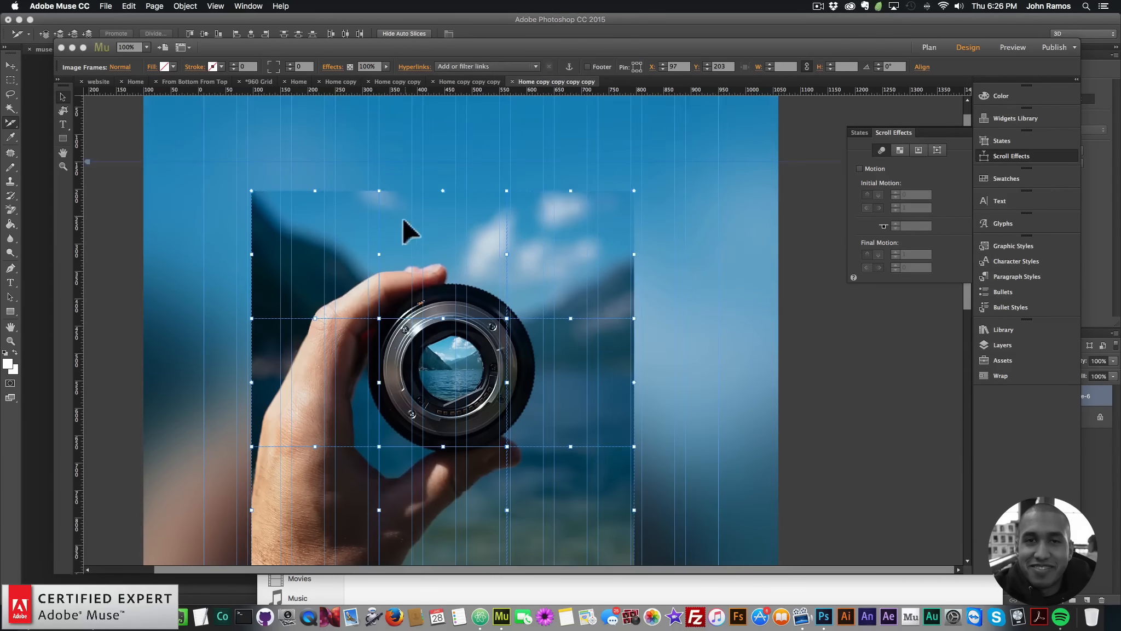
pyautogui.moveTo(311, 241); pyautogui.dragTo(354, 221)
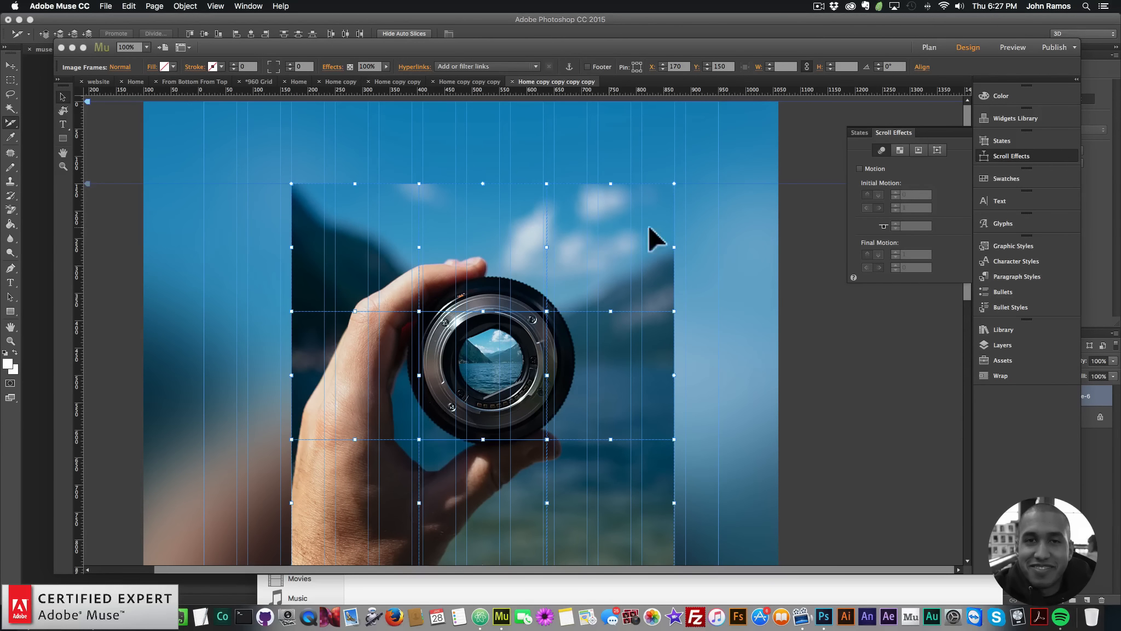
pyautogui.press('super+minus')
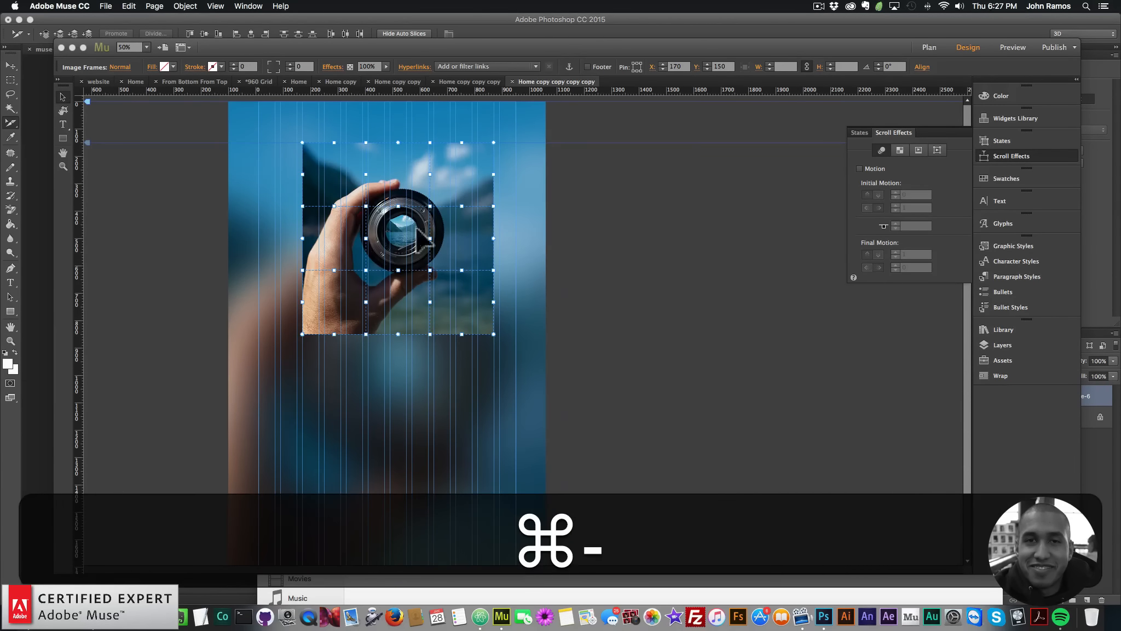
pyautogui.moveTo(333, 164); pyautogui.dragTo(333, 328)
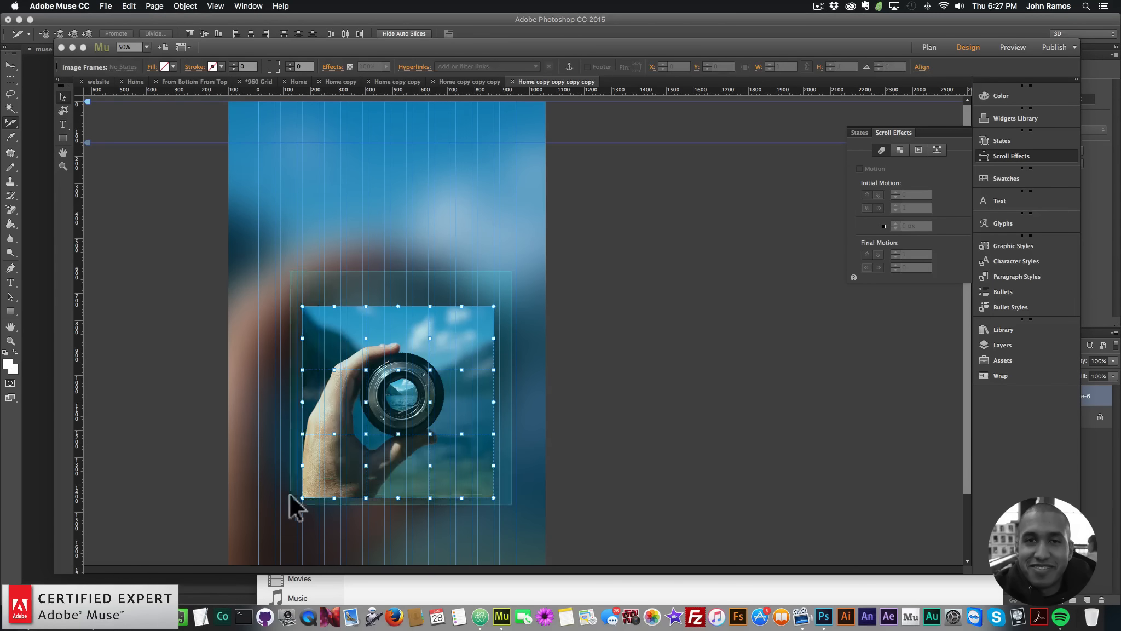
pyautogui.moveTo(332, 322); pyautogui.dragTo(323, 328)
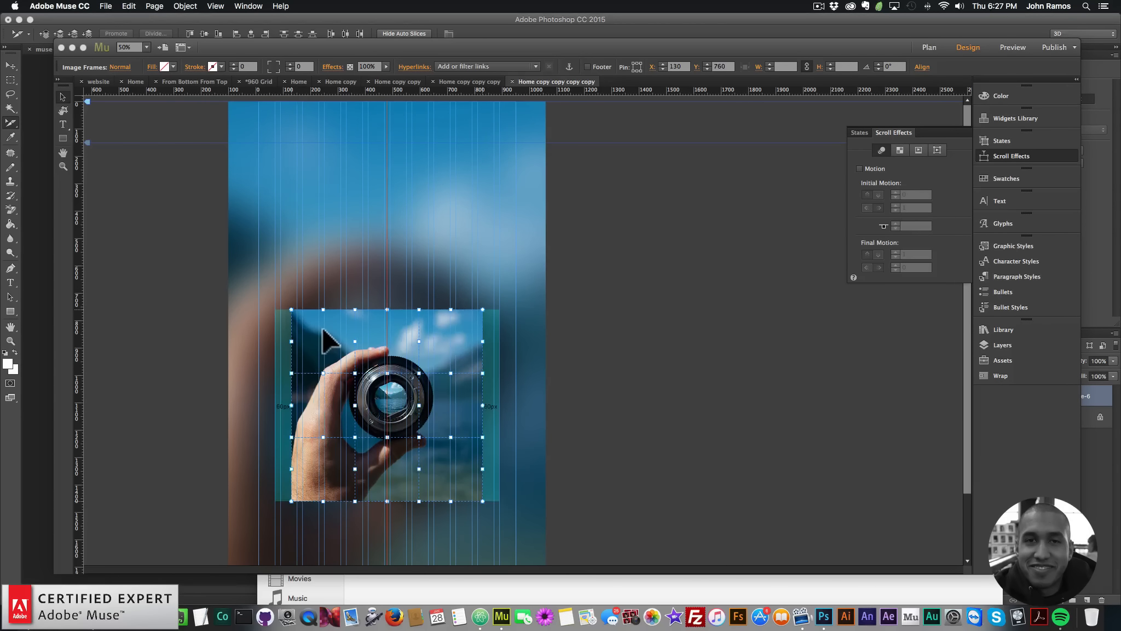
pyautogui.click(338, 270)
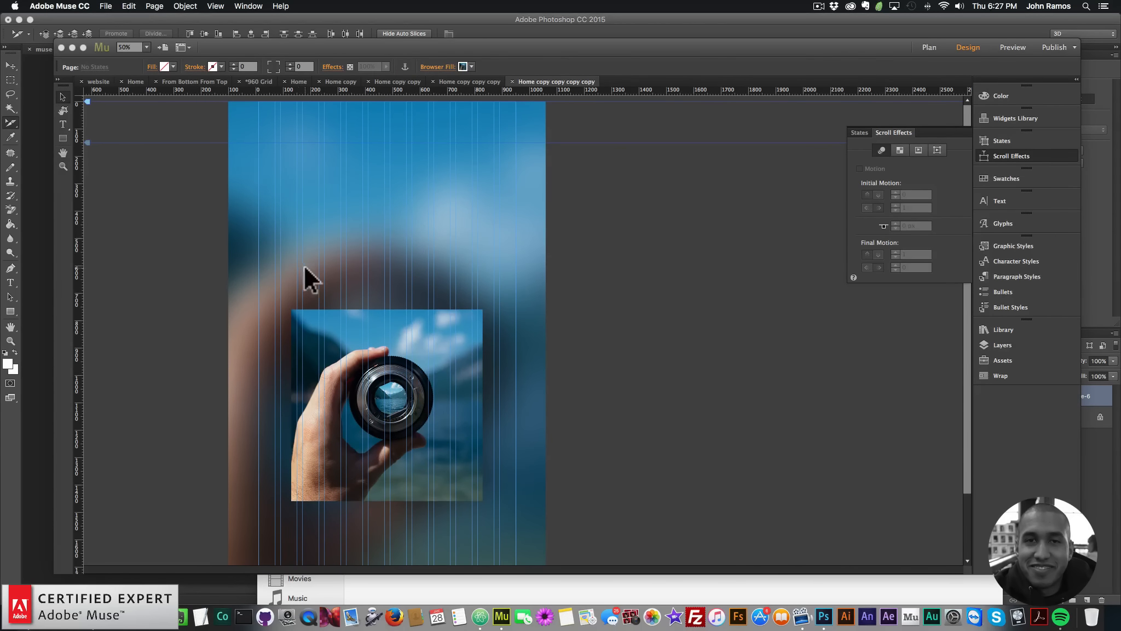
# - Enable scroll motion on the top-left slice with initial motion down 1 and right 1, and final vertical motion 0
pyautogui.scroll(-1, 304, 268)
pyautogui.click(327, 323)
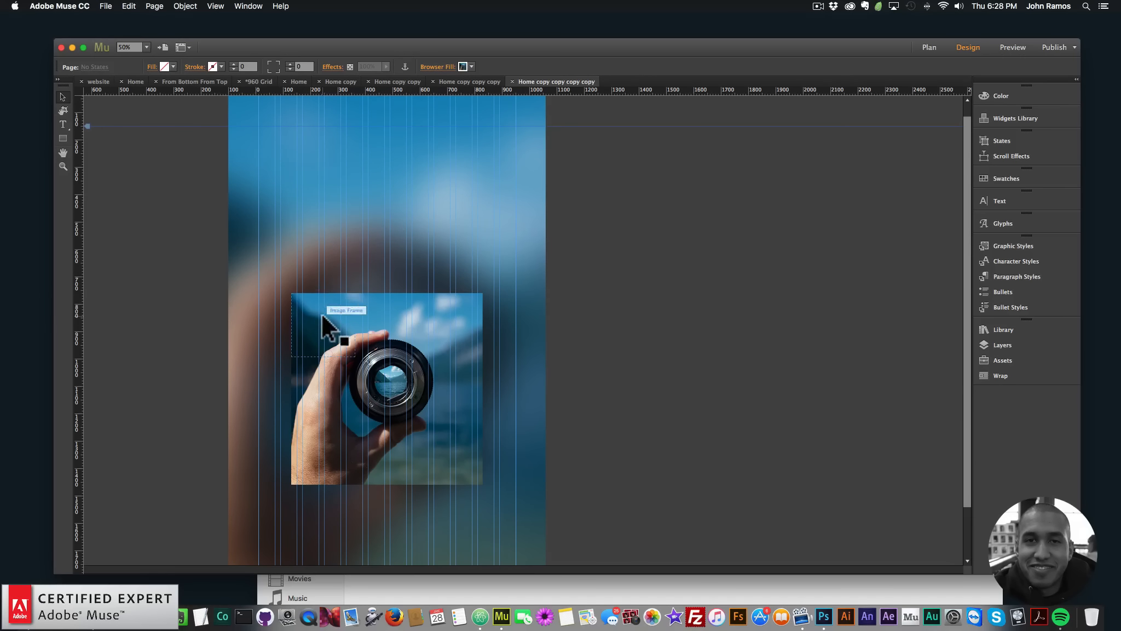
pyautogui.click(322, 315)
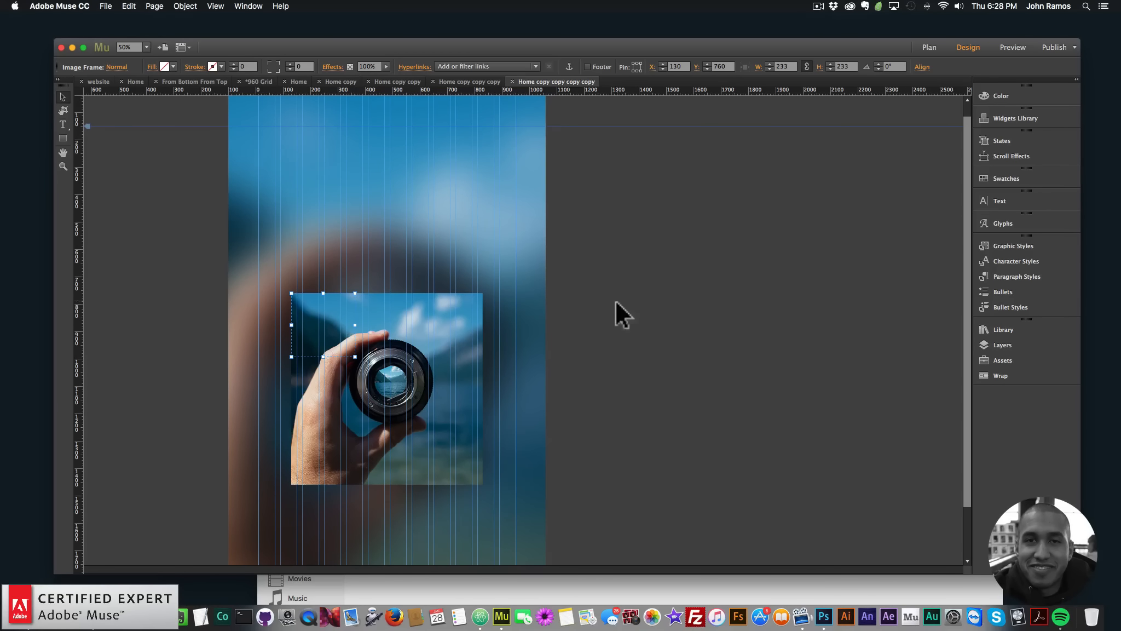
pyautogui.click(999, 155)
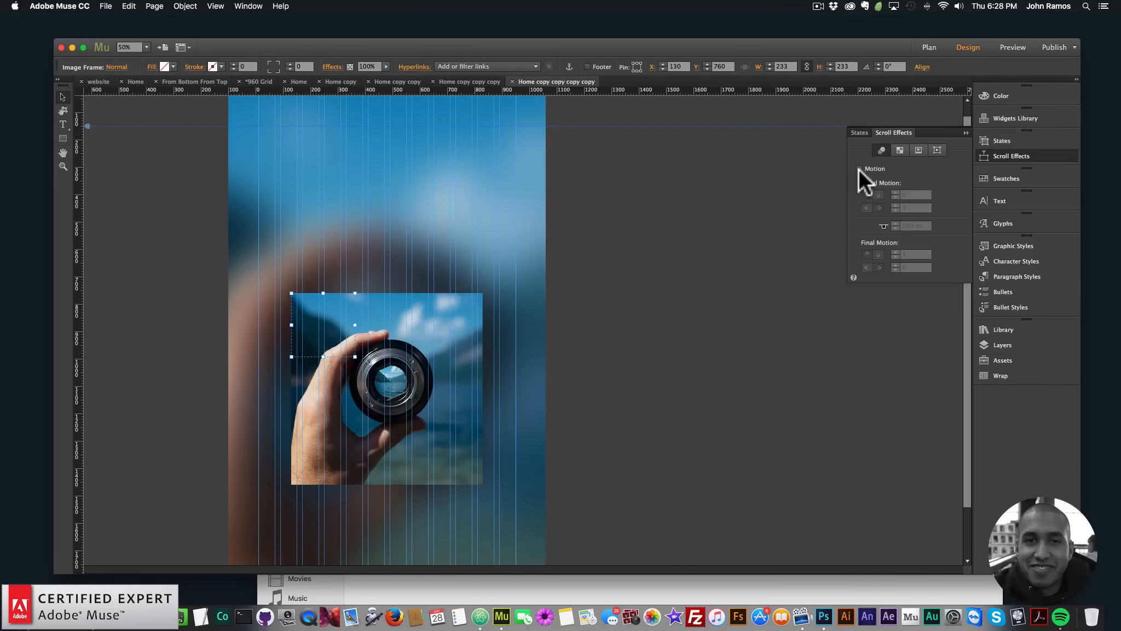
pyautogui.click(859, 168)
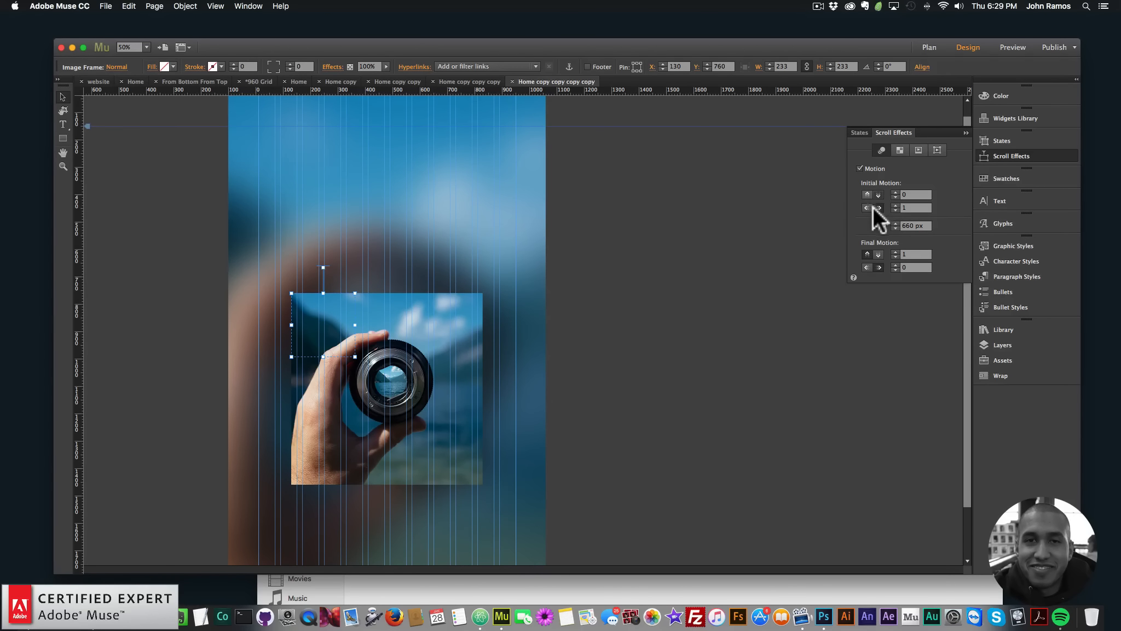
pyautogui.click(913, 195)
pyautogui.write('1')
pyautogui.press('Return')
pyautogui.click(912, 225)
pyautogui.write('0')
pyautogui.press('Return')
# - Enable scroll motion on the top-middle slice with initial motion down 1 and horizontal 0, and final vertical motion 0
pyautogui.moveTo(384, 314); pyautogui.dragTo(397, 309)
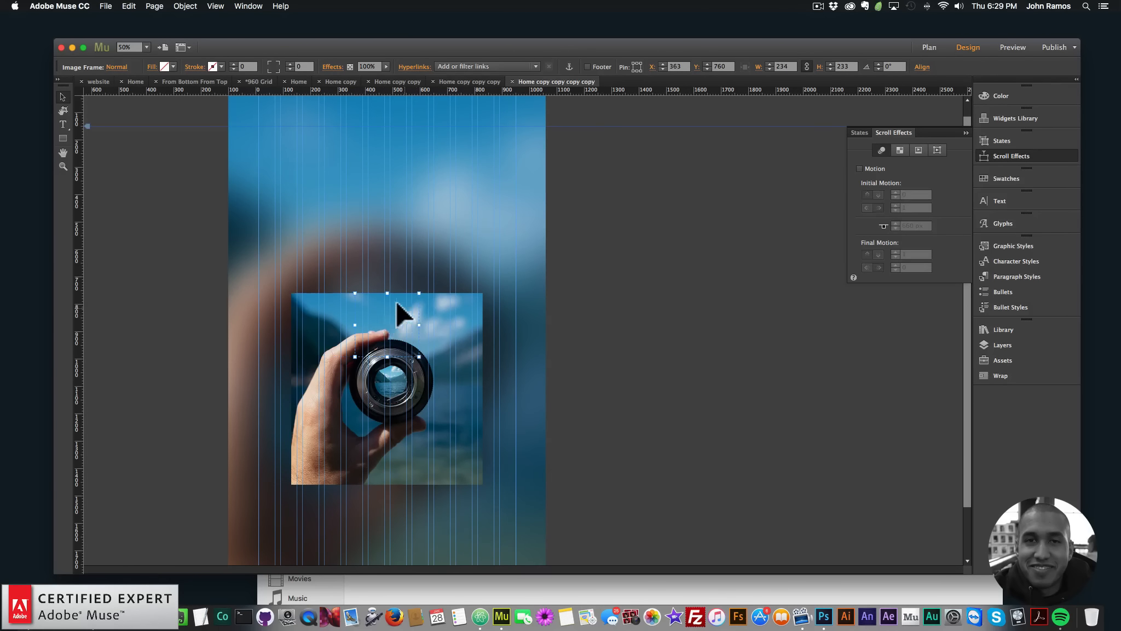
pyautogui.click(859, 167)
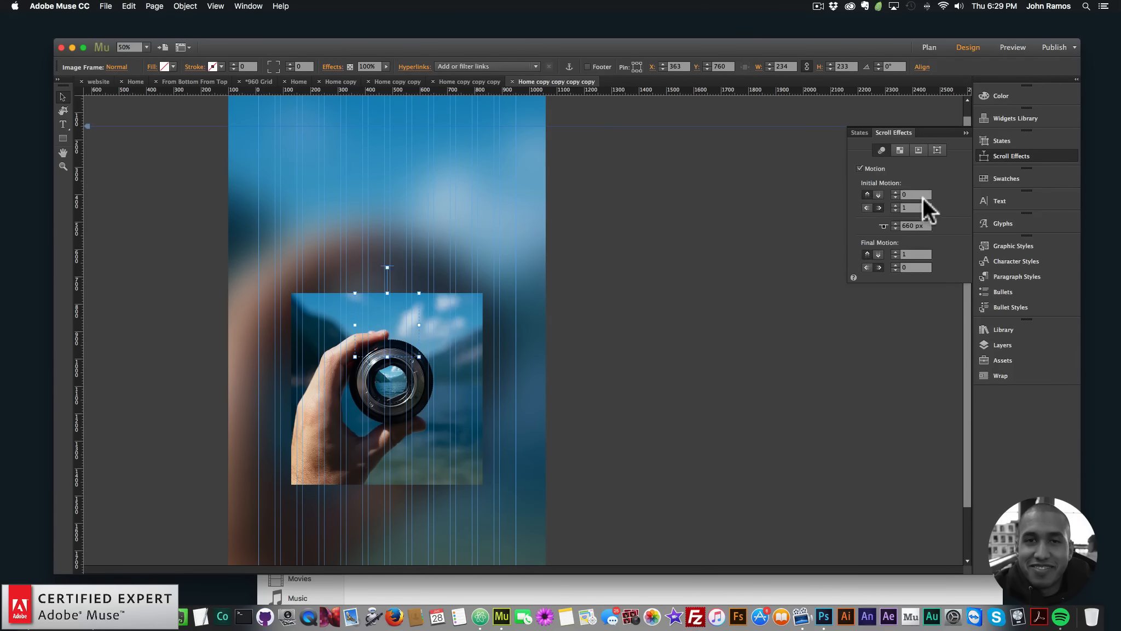
pyautogui.click(877, 194)
pyautogui.click(919, 193)
pyautogui.write('1')
pyautogui.press('Return')
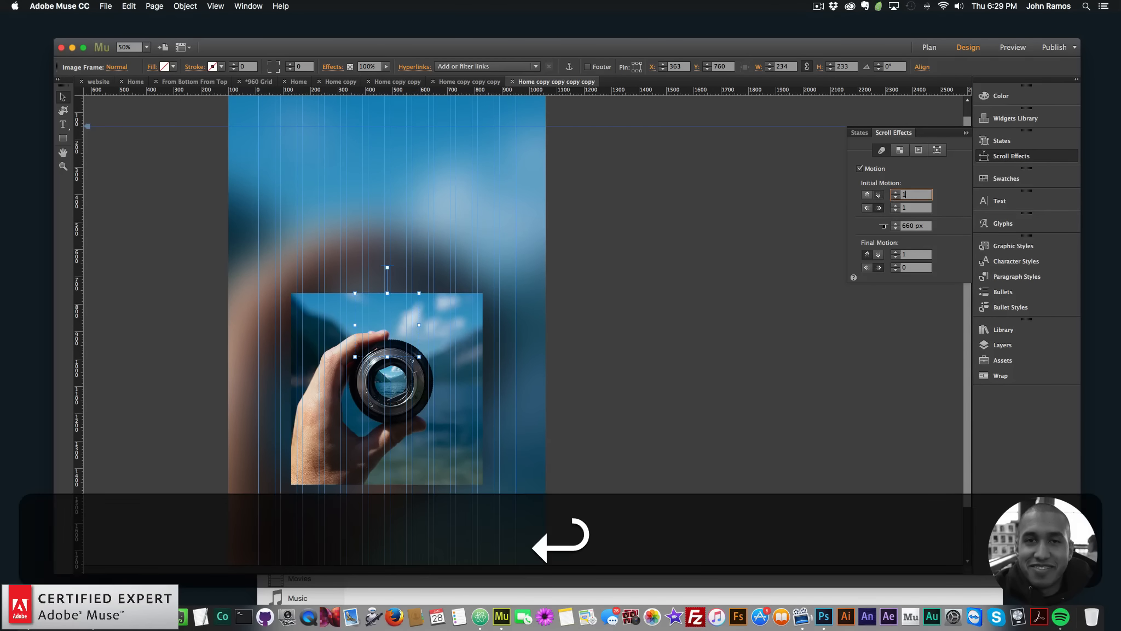
pyautogui.write('0')
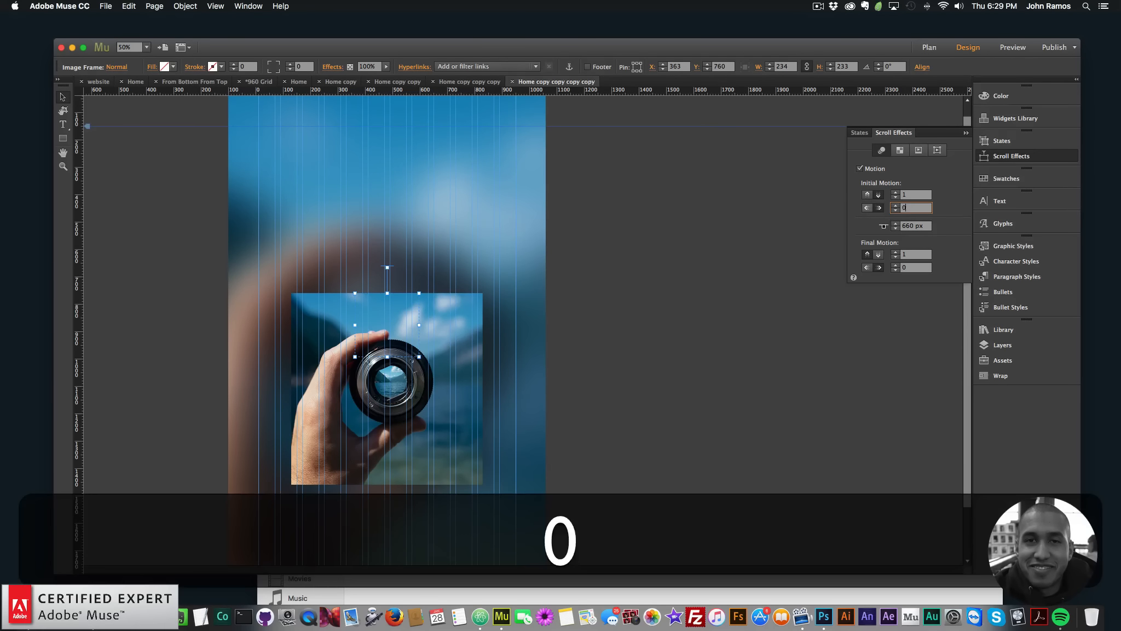
pyautogui.press('Return')
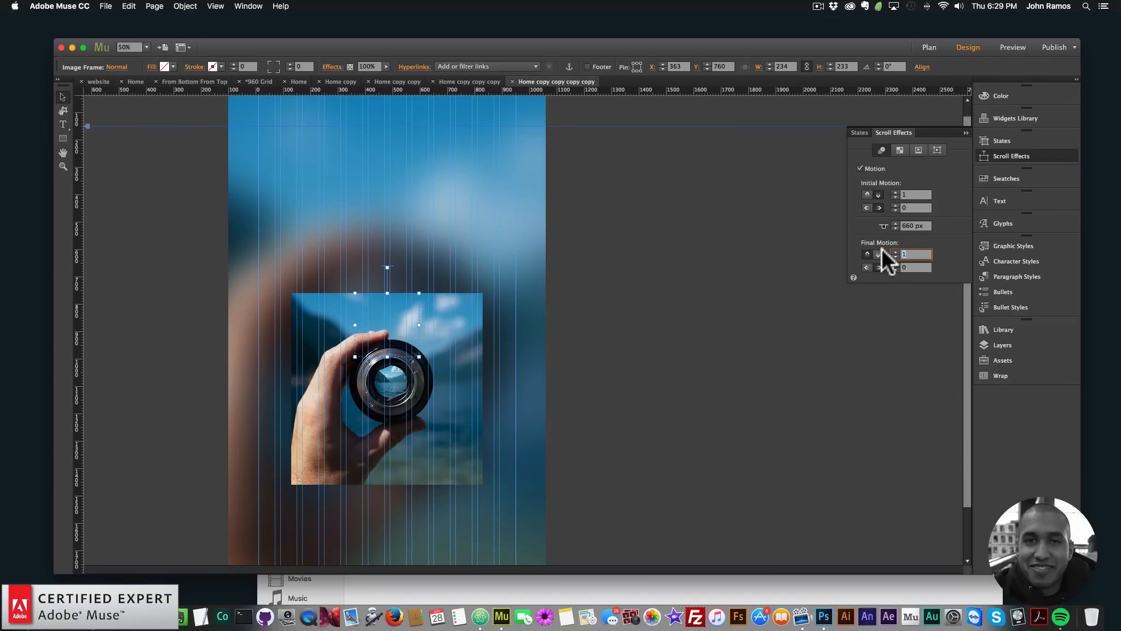
pyautogui.write('0')
pyautogui.press('Return')
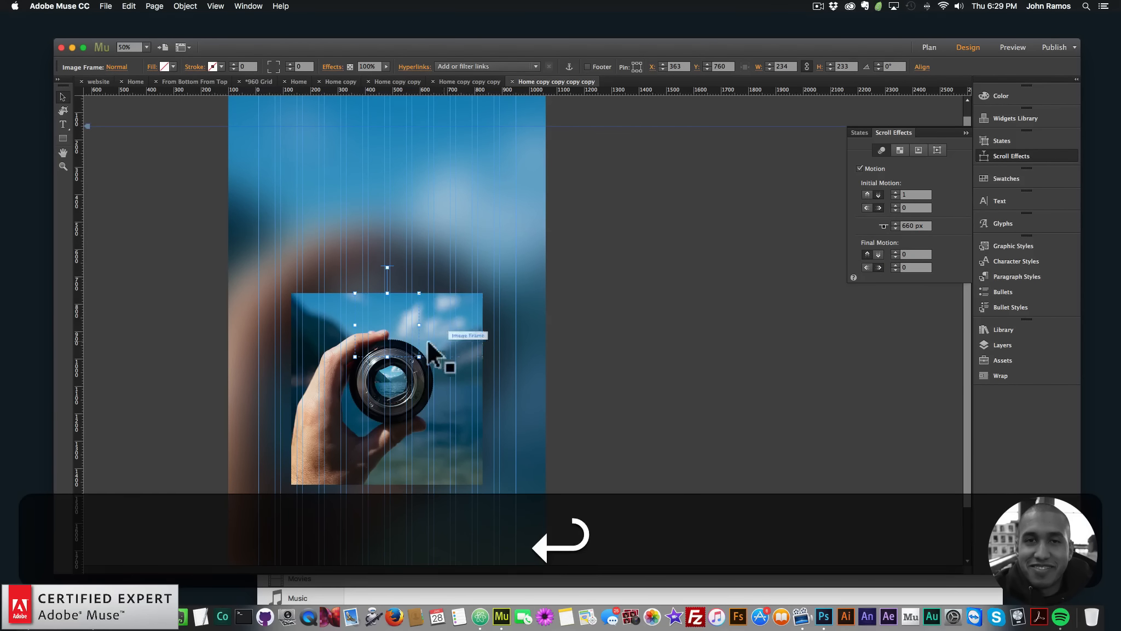
# - Enable scroll motion on the top-right slice with initial motion down 1 and left 1, and final vertical motion 0
pyautogui.click(454, 311)
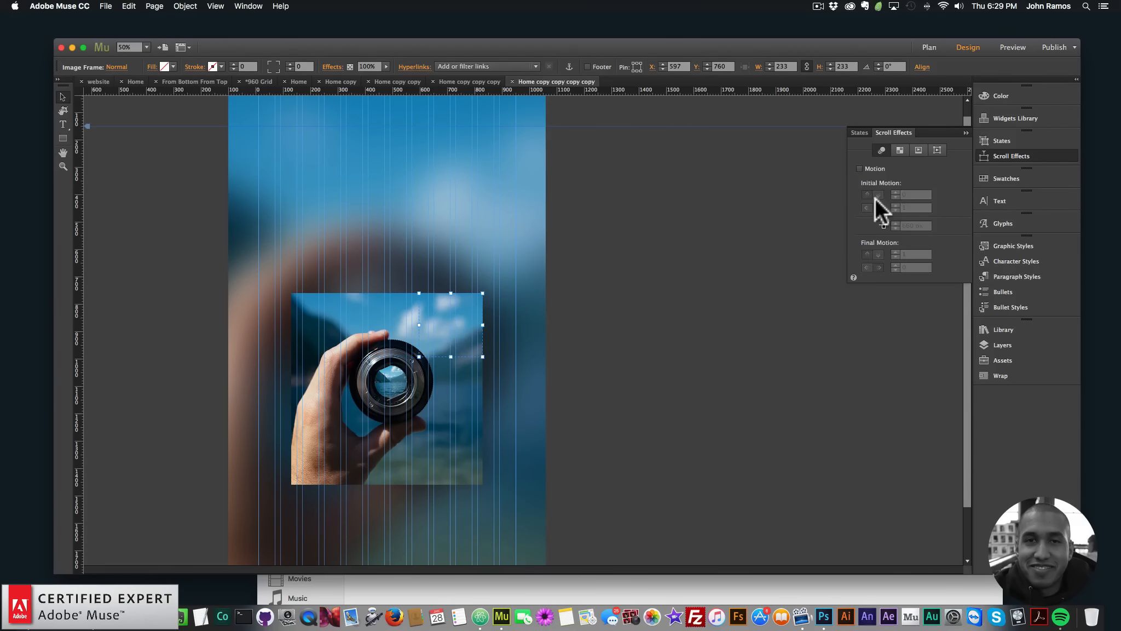
pyautogui.click(859, 168)
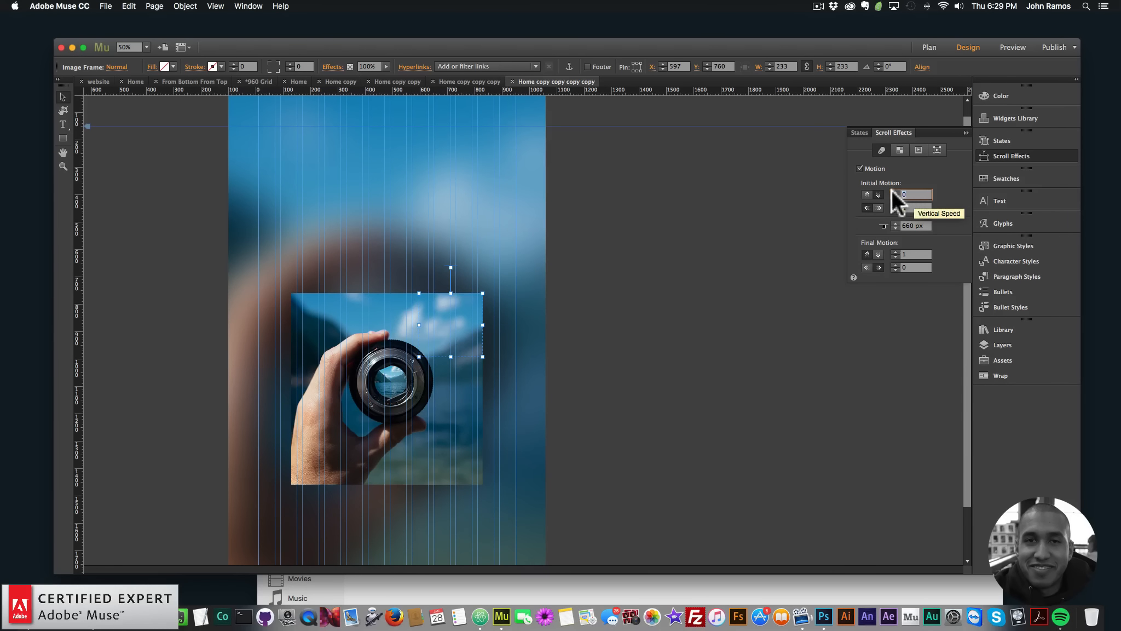
pyautogui.click(926, 194)
pyautogui.write('1')
pyautogui.press('Return')
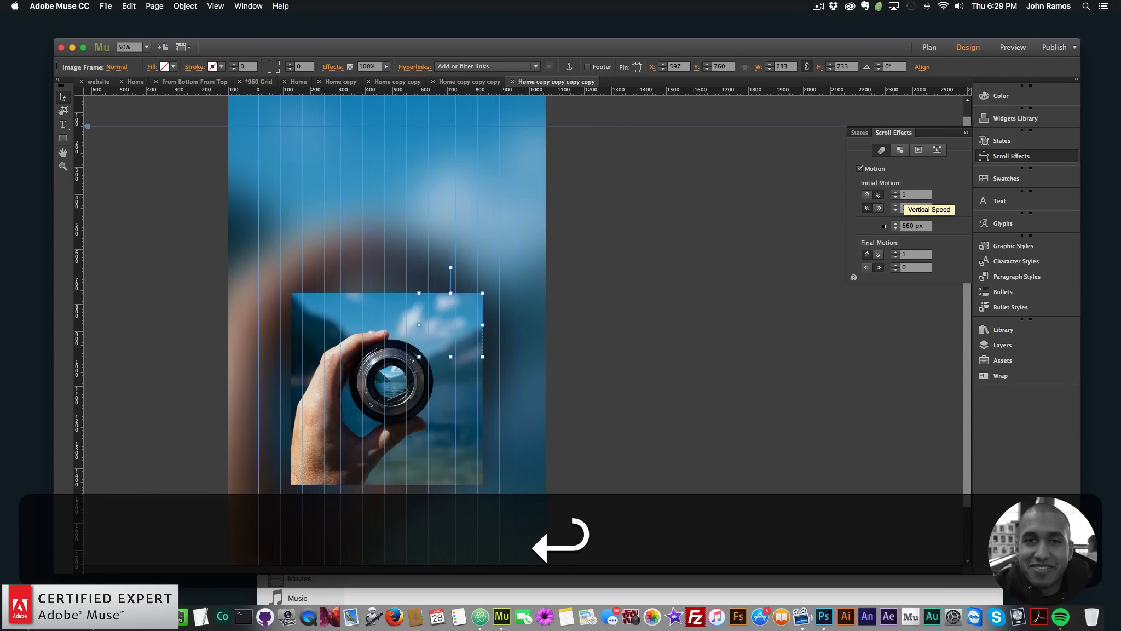
pyautogui.click(929, 208)
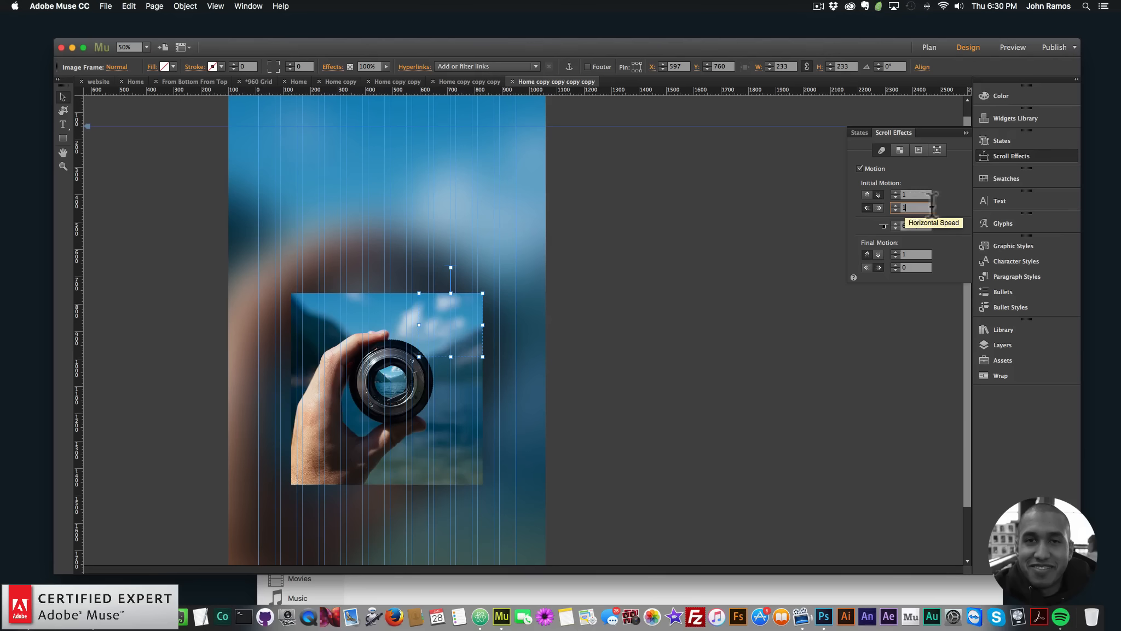
pyautogui.click(911, 253)
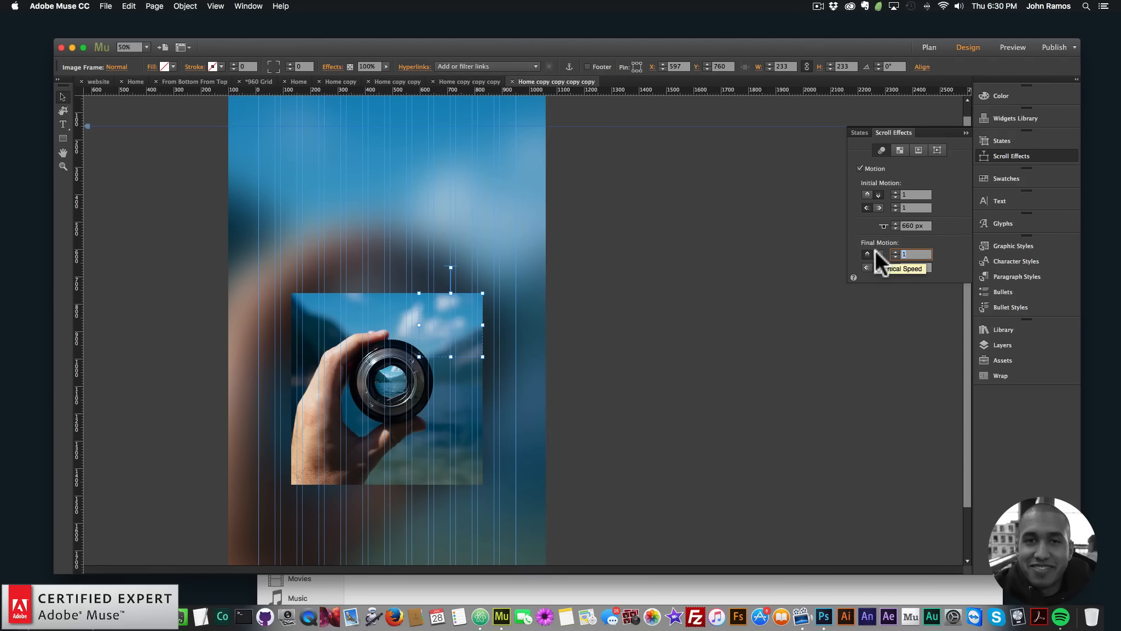
pyautogui.write('0')
pyautogui.press('Return')
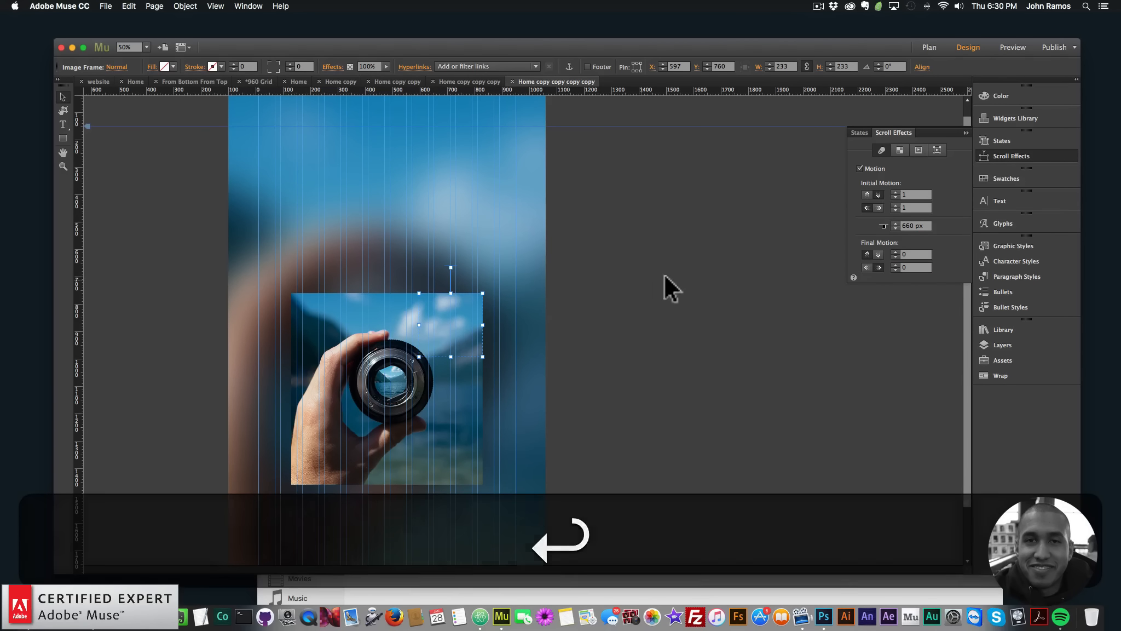
pyautogui.click(578, 302)
# - Enable scroll motion on the middle-left slice with initial motion right 1, key position 660 px, and final vertical motion 0
pyautogui.click(324, 392)
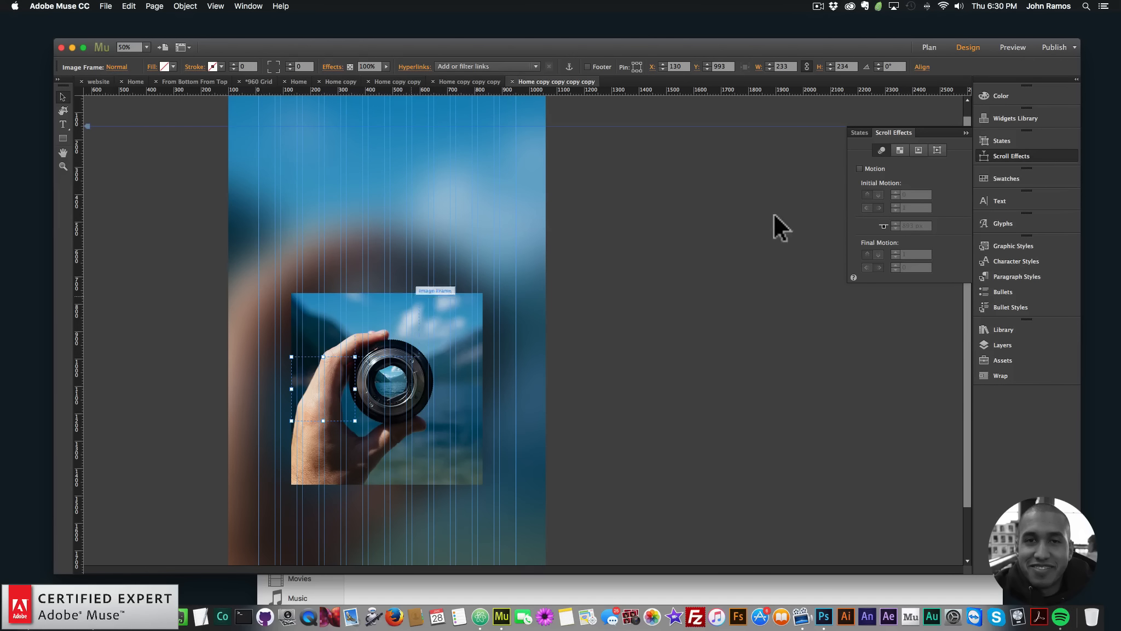
pyautogui.click(860, 168)
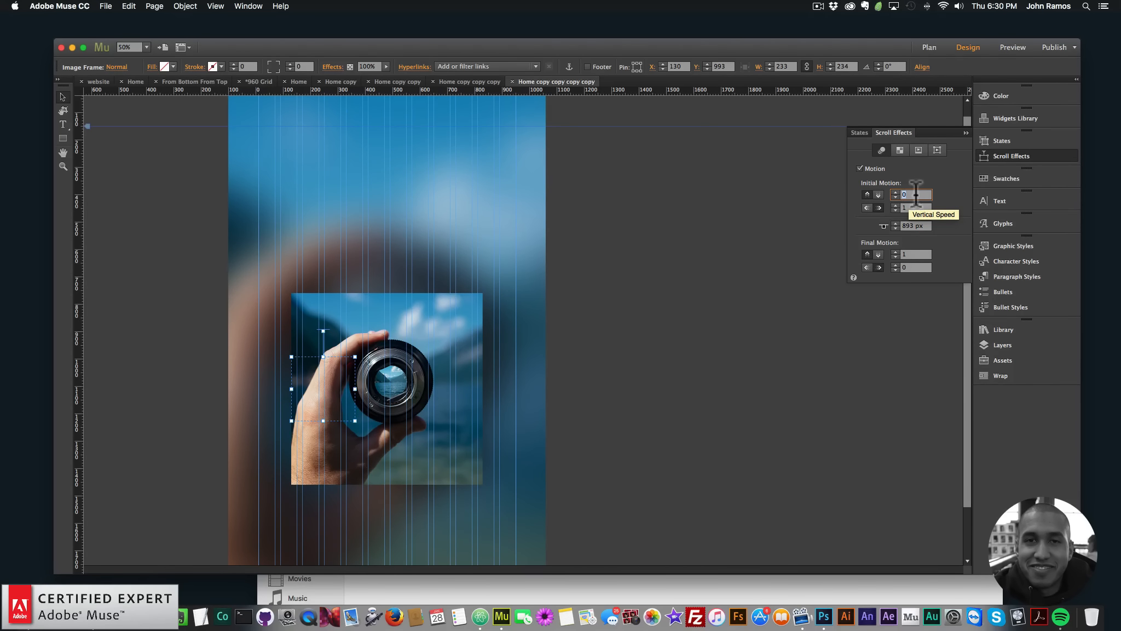
pyautogui.click(880, 206)
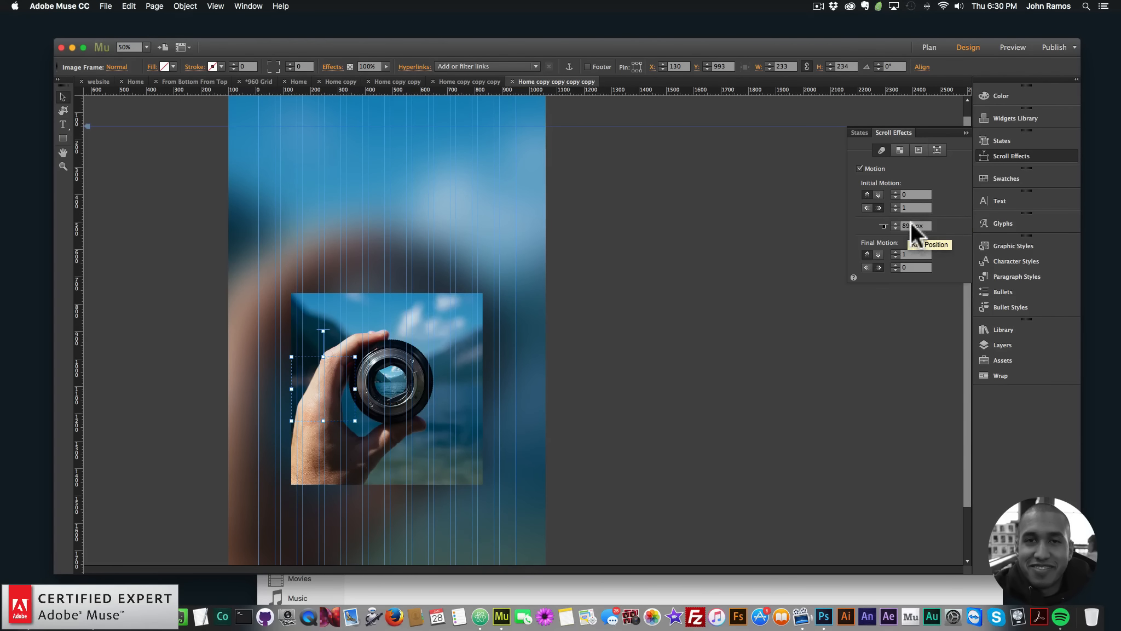
pyautogui.click(329, 321)
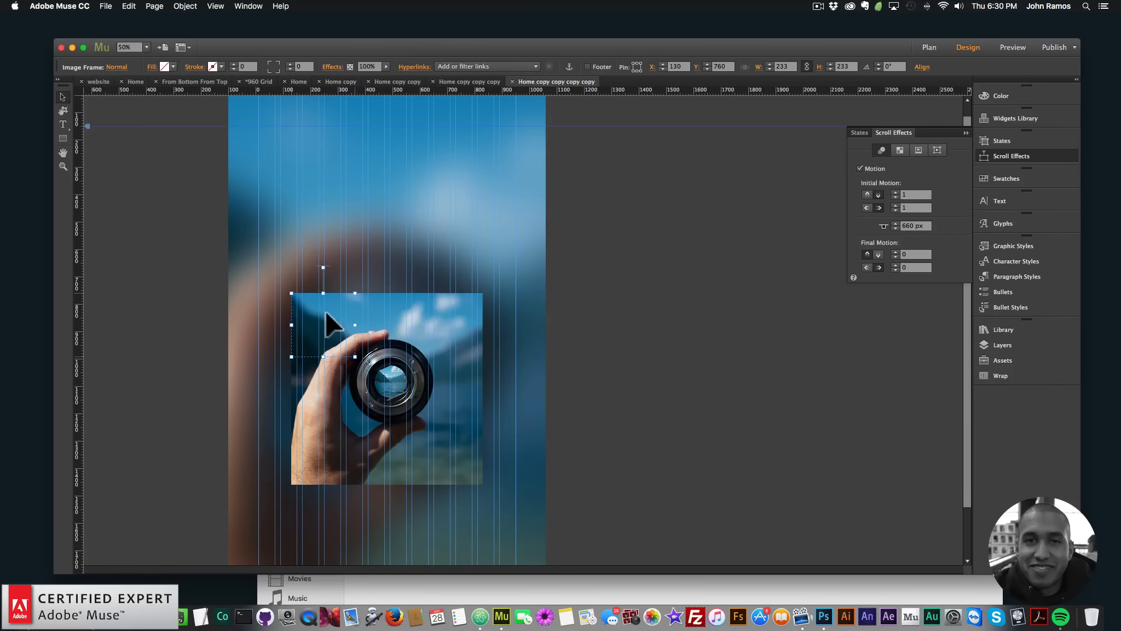
pyautogui.click(324, 378)
pyautogui.write('660')
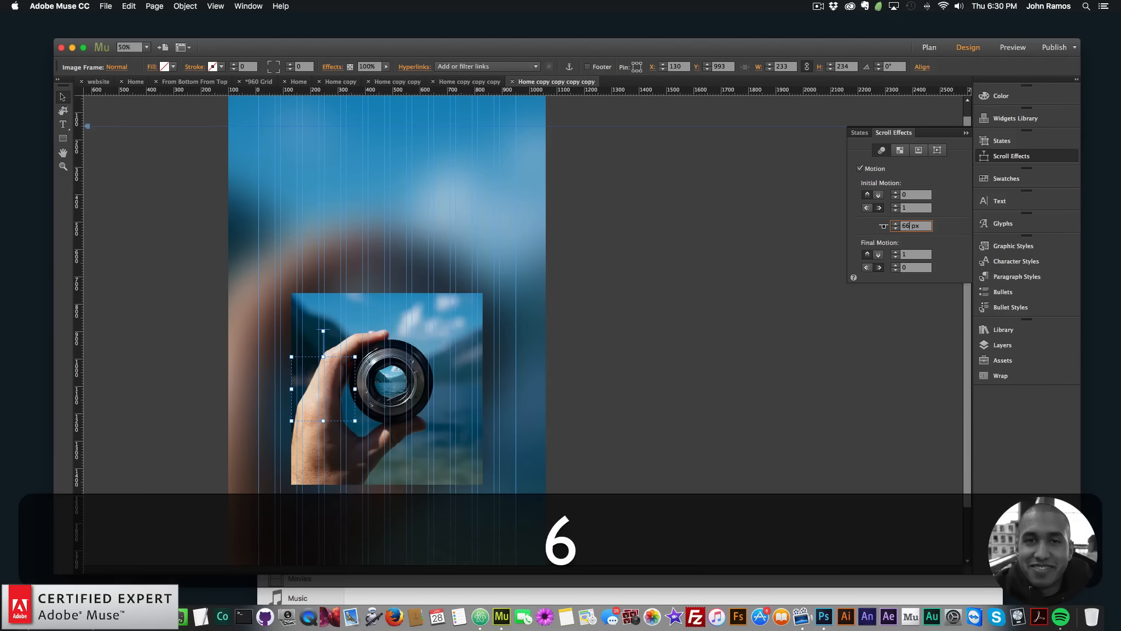
pyautogui.press('Return')
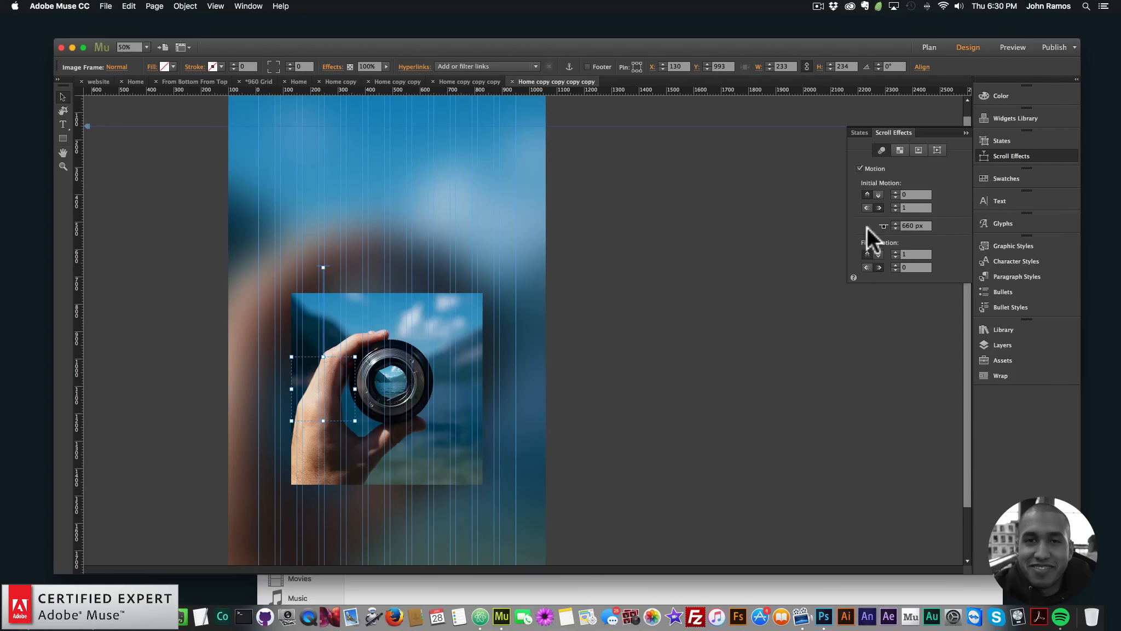
pyautogui.write('0')
pyautogui.press('Return')
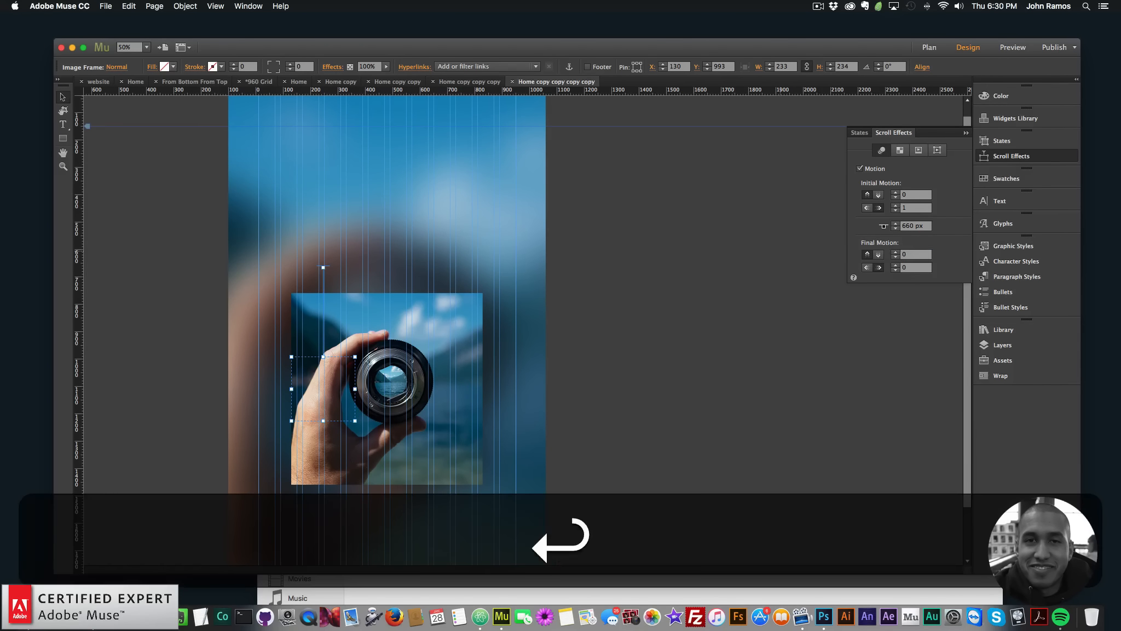
# - Enable scroll motion on the centre slice with initial vertical and horizontal motion both 0
pyautogui.click(408, 389)
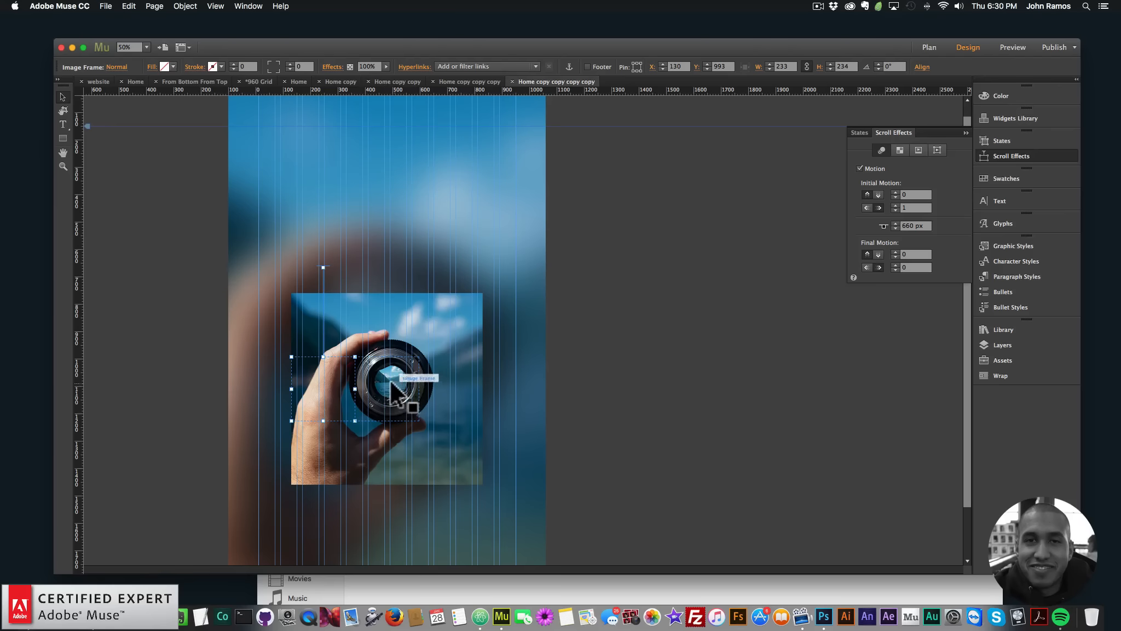
pyautogui.click(860, 168)
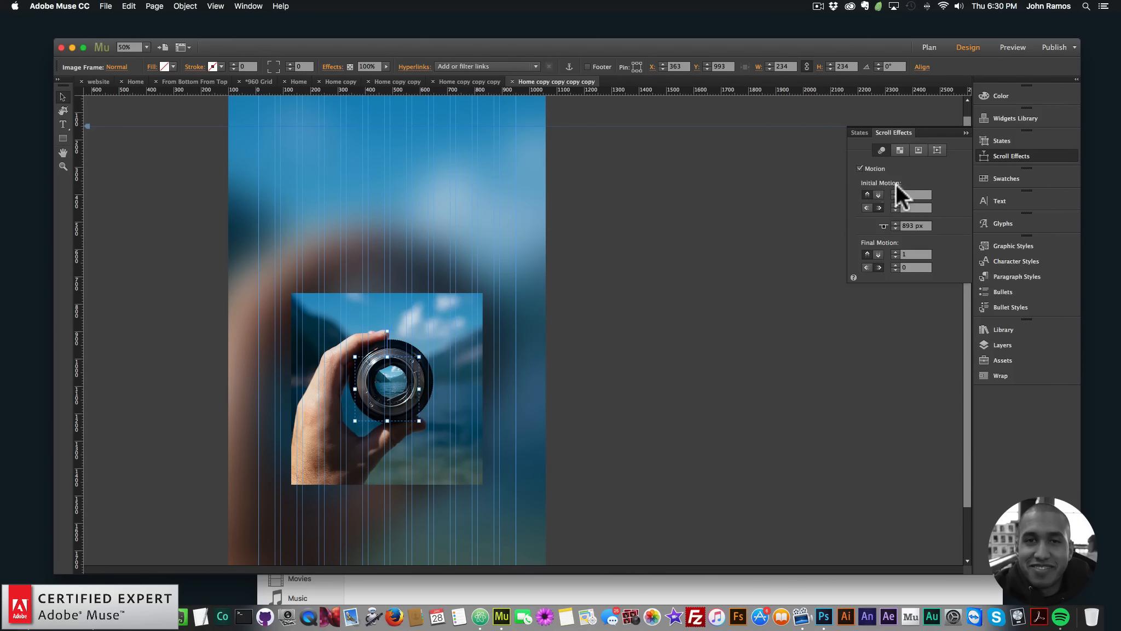
pyautogui.click(908, 191)
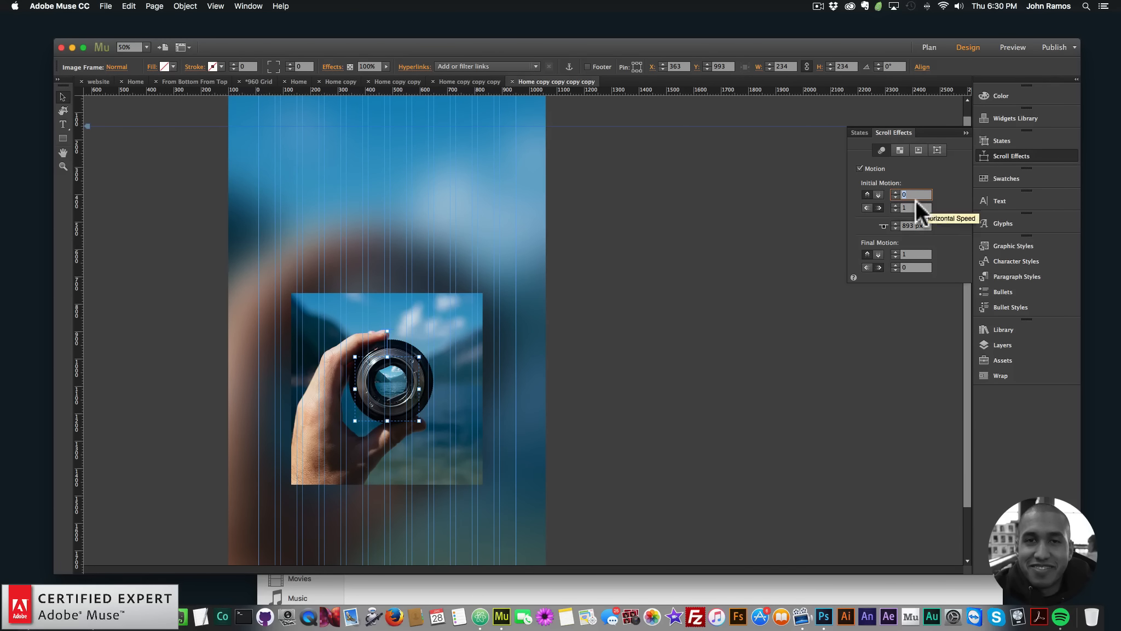
pyautogui.write('0')
pyautogui.click(914, 205)
pyautogui.write('0')
pyautogui.press('Return')
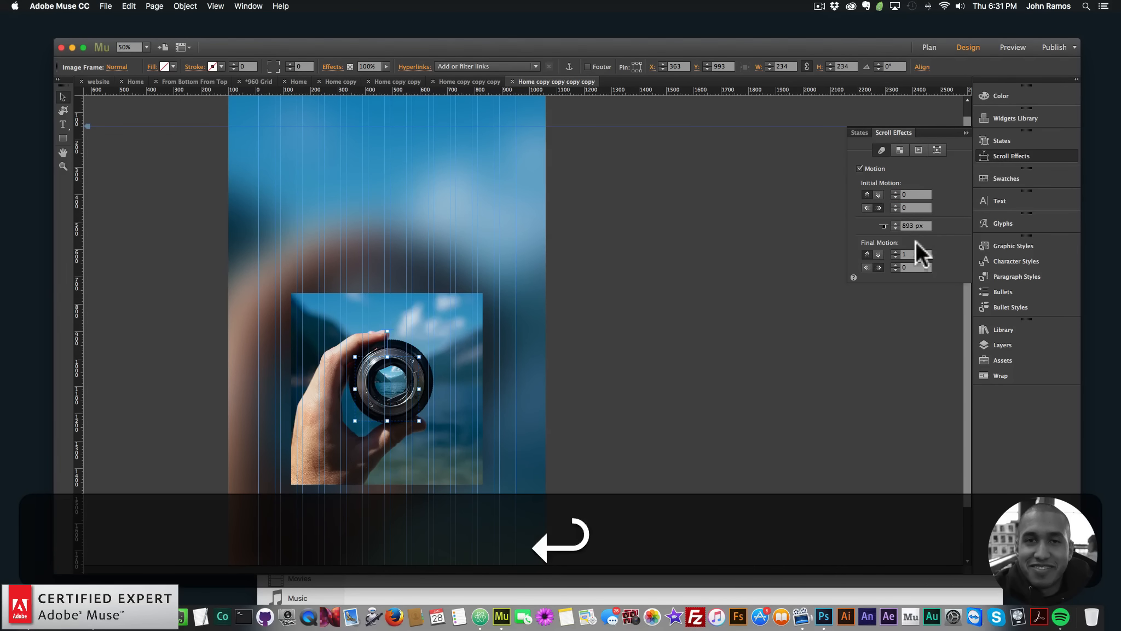
# - Set the centre slice's final vertical motion to 0 and its key position to 660 px
pyautogui.click(902, 253)
pyautogui.write('0')
pyautogui.press('Return')
pyautogui.click(910, 225)
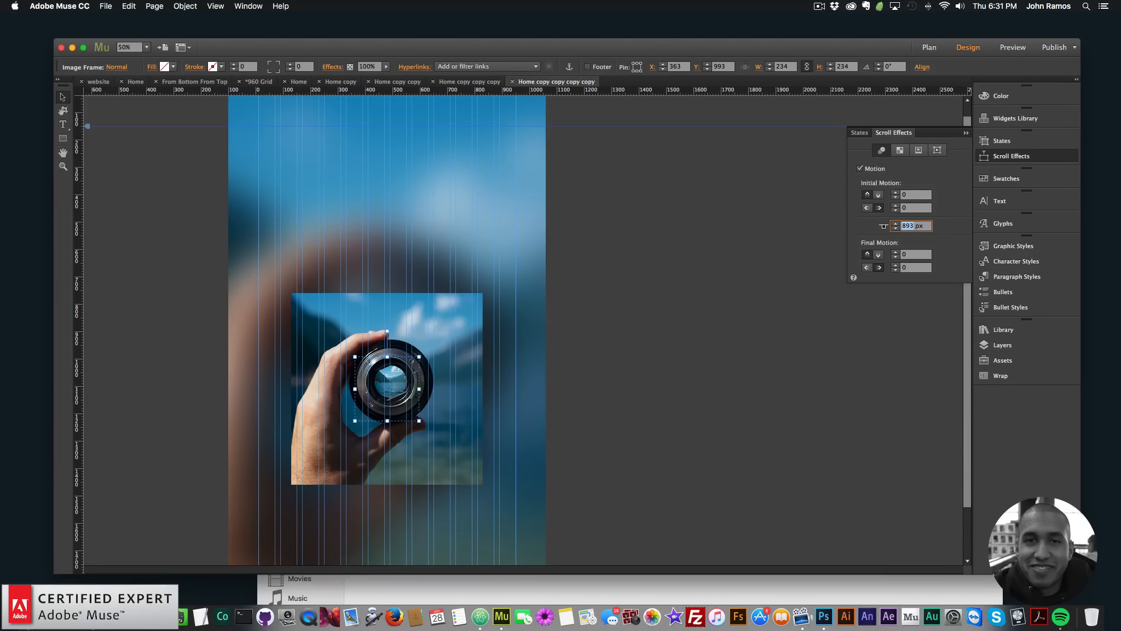
pyautogui.write('660')
pyautogui.press('Return')
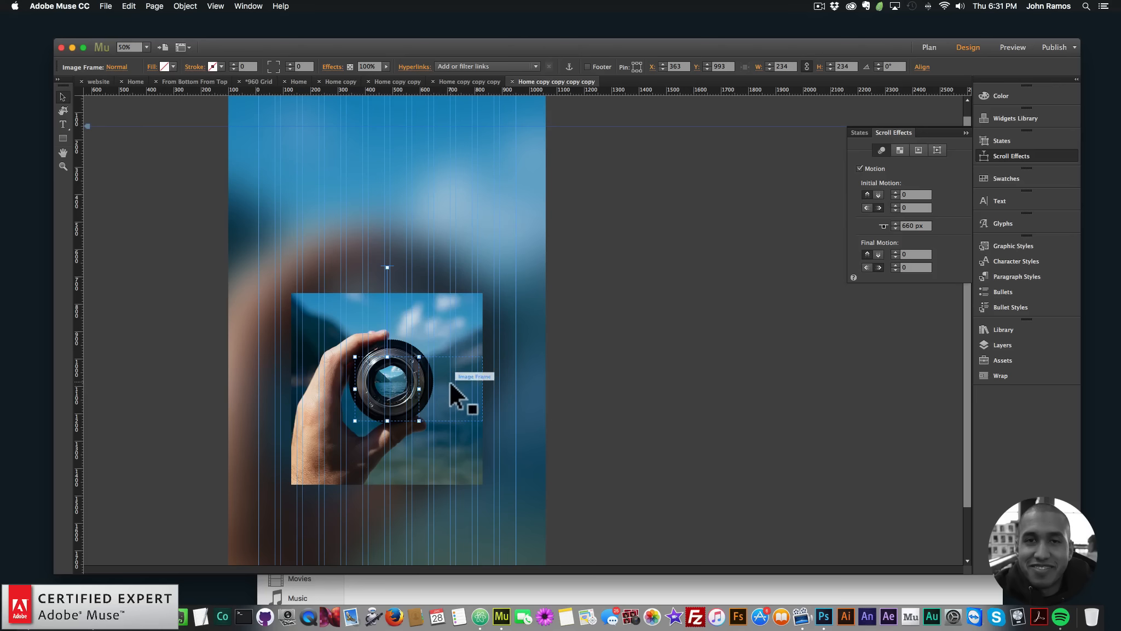
# - Enable scroll motion on the middle-right slice with initial motion left 1, final vertical motion 0, and key position 660 px
pyautogui.moveTo(457, 375); pyautogui.dragTo(458, 377)
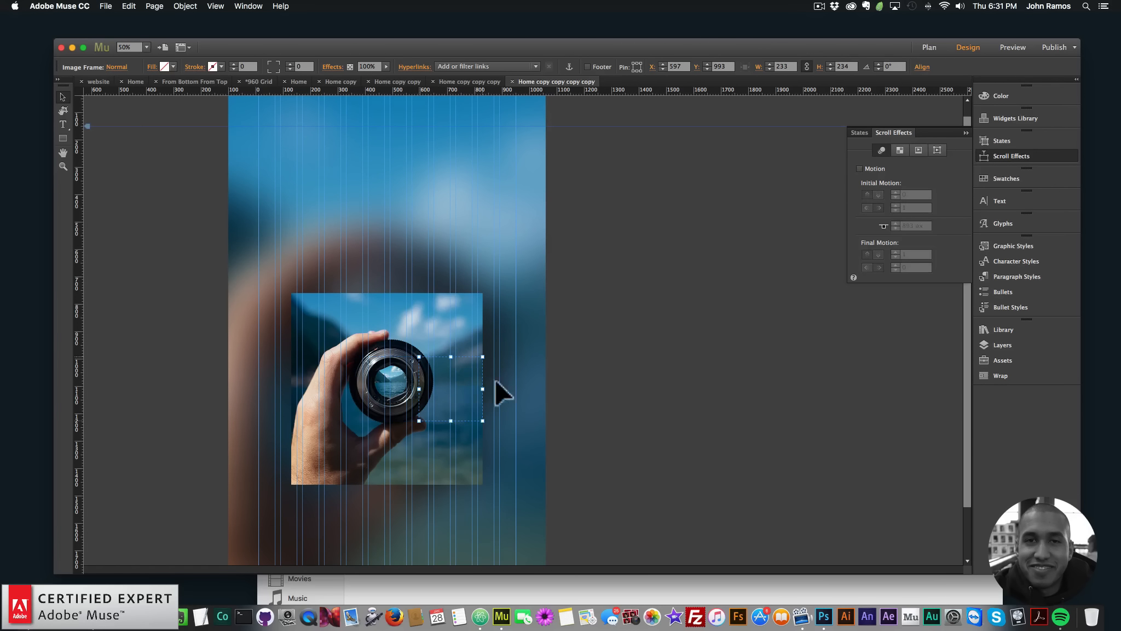
pyautogui.click(860, 168)
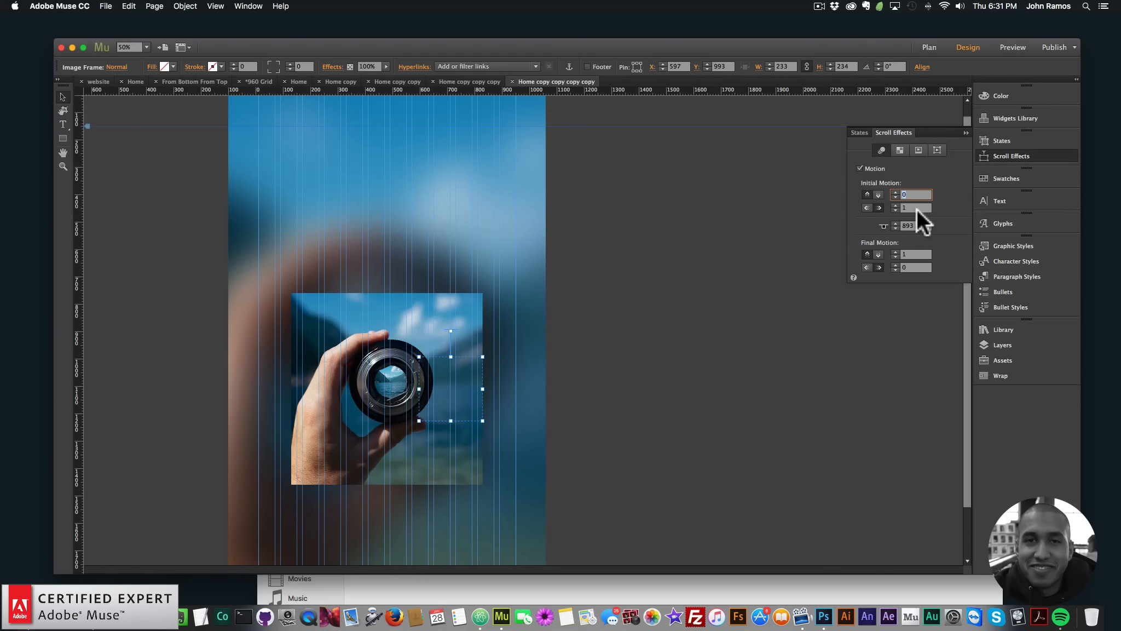
pyautogui.click(866, 207)
pyautogui.click(906, 254)
pyautogui.write('0')
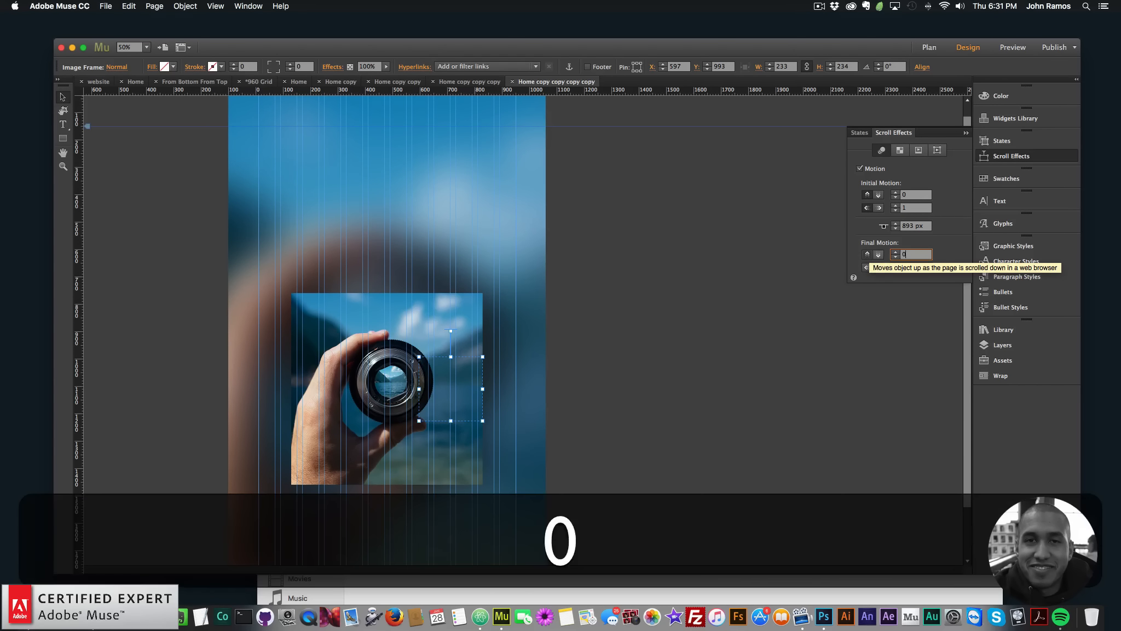
pyautogui.press('Return')
pyautogui.click(921, 226)
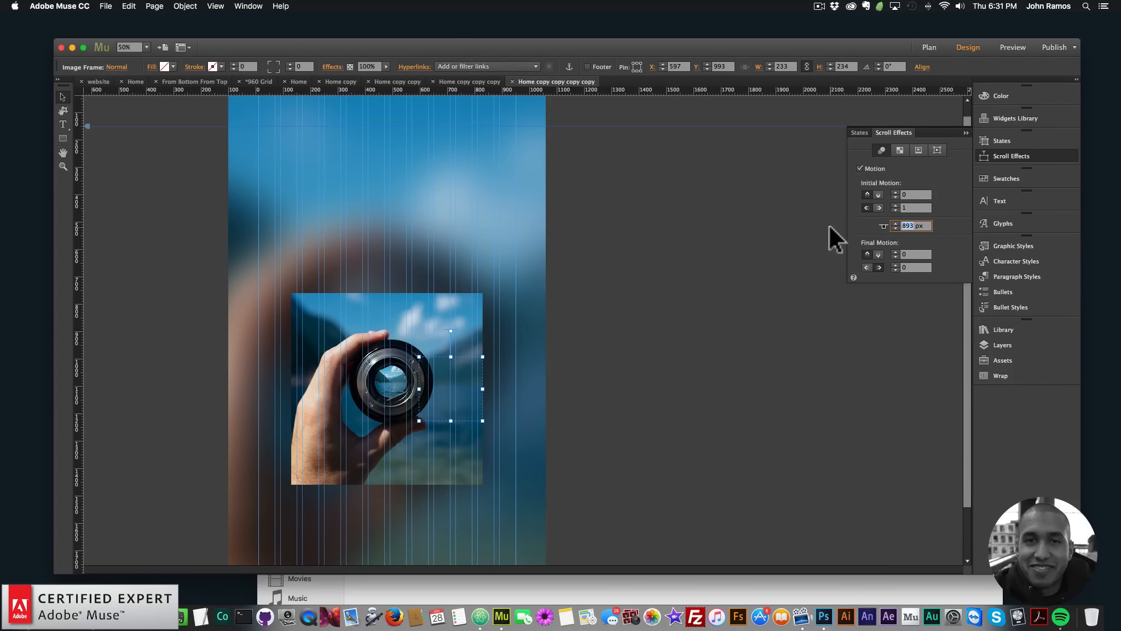
pyautogui.write('660')
pyautogui.press('Return')
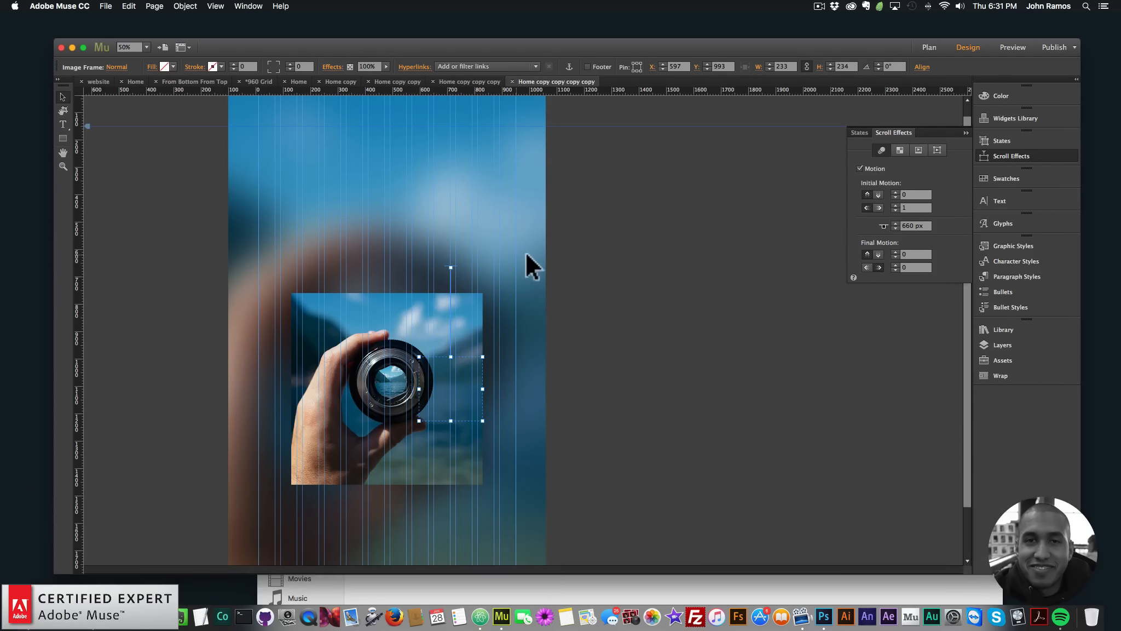
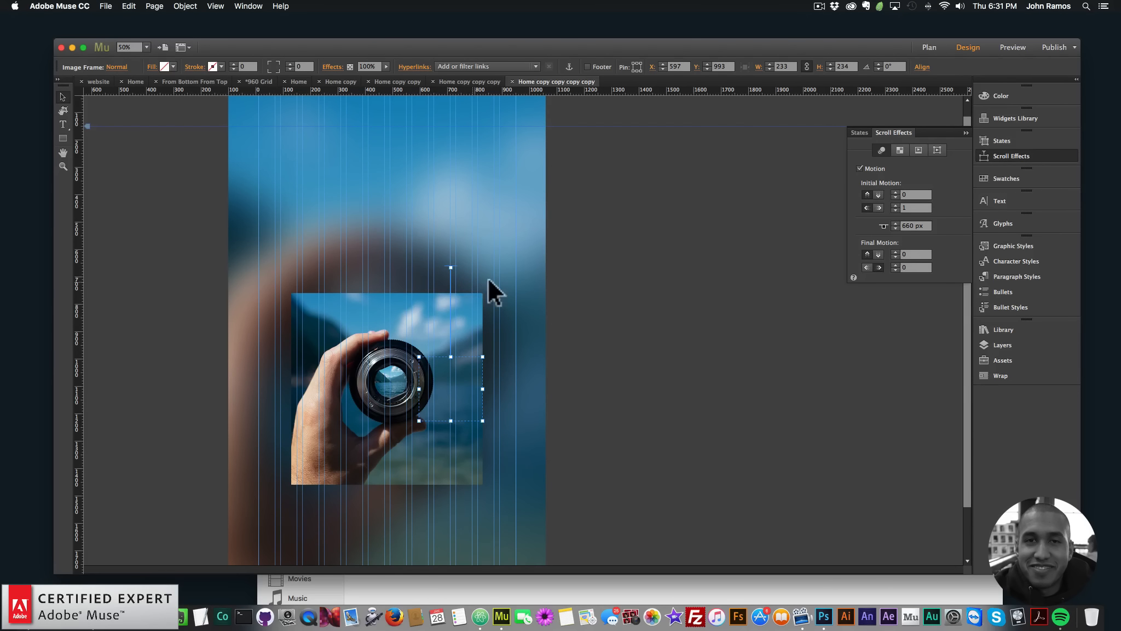
# - Enable scroll motion on the bottom-left slice with initial motion up 1 and right 1, final vertical motion 0, and key position 660 px
pyautogui.click(322, 438)
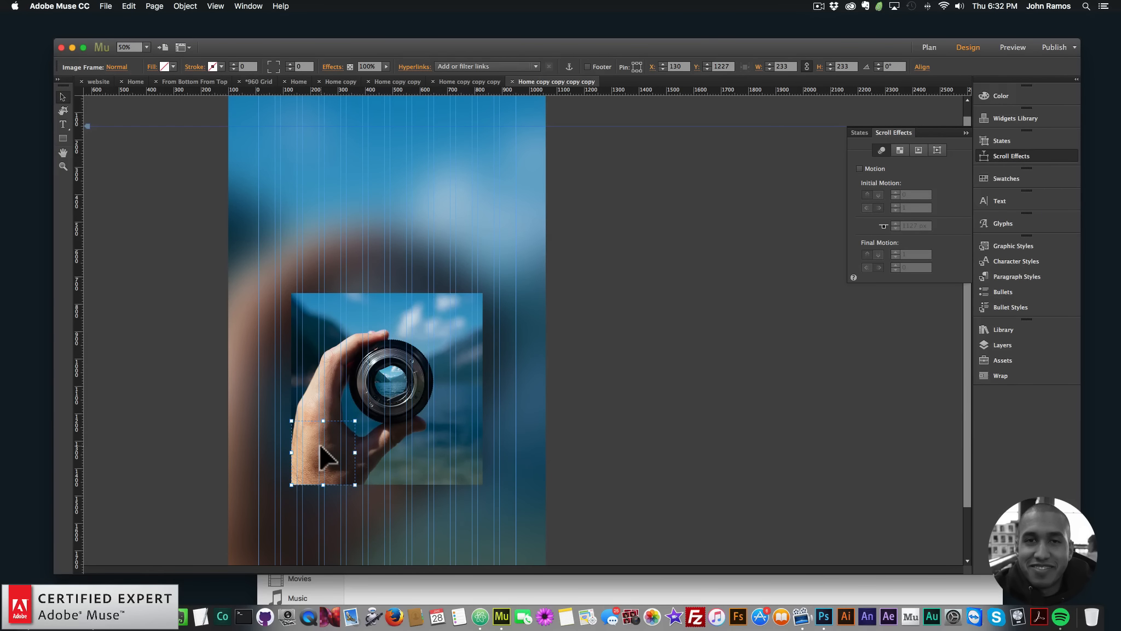
pyautogui.click(860, 168)
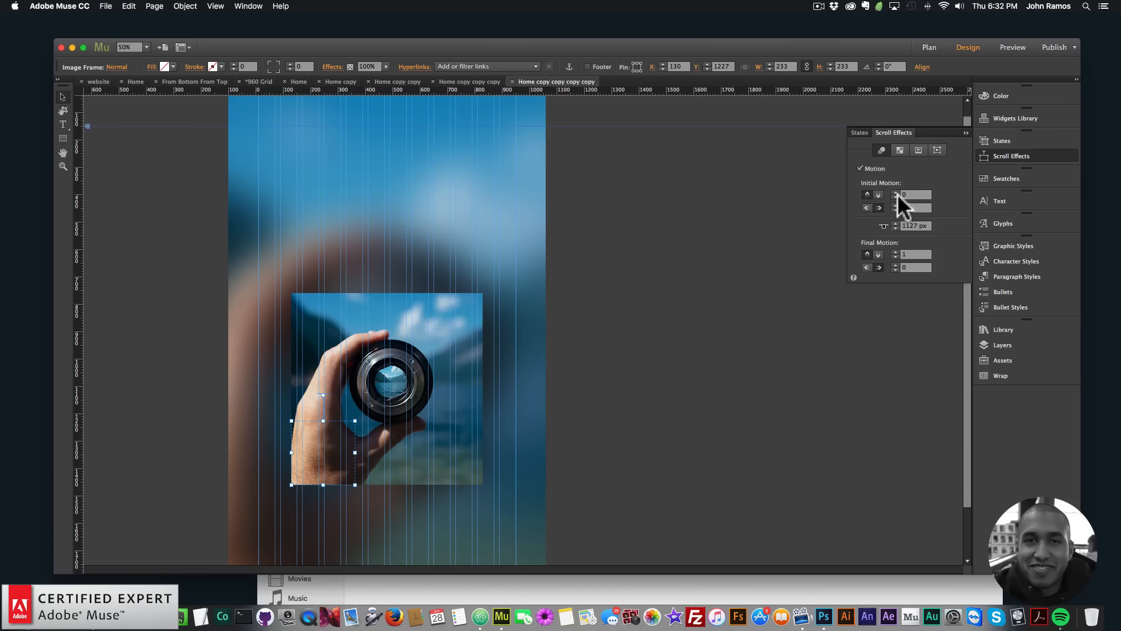
pyautogui.write('1')
pyautogui.click(880, 208)
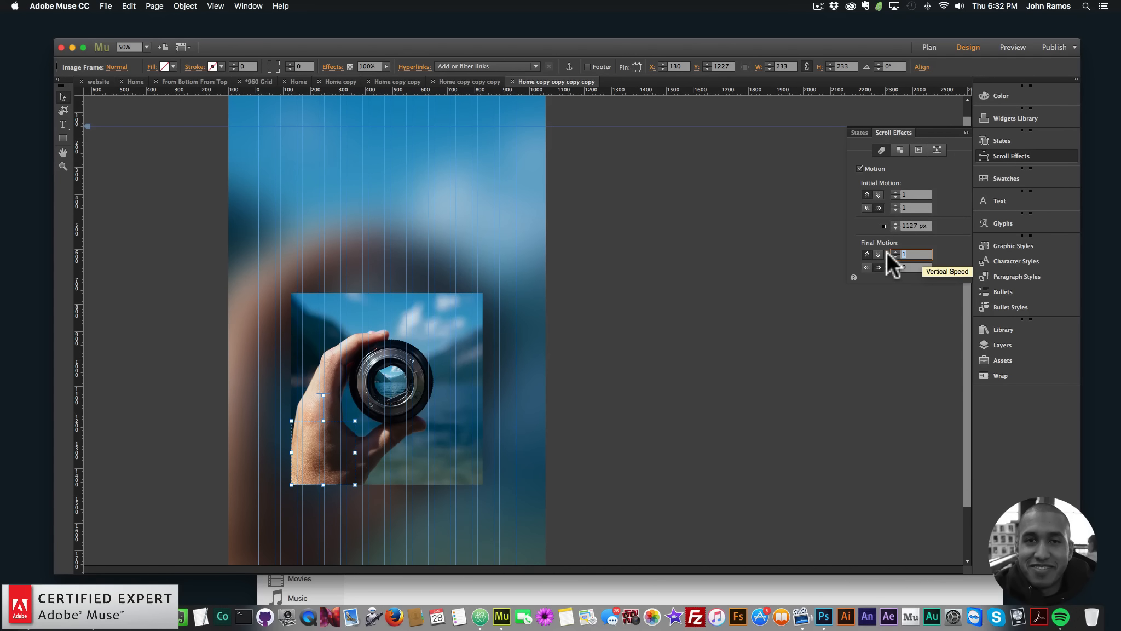
pyautogui.write('0')
pyautogui.press('Return')
pyautogui.doubleClick(914, 224)
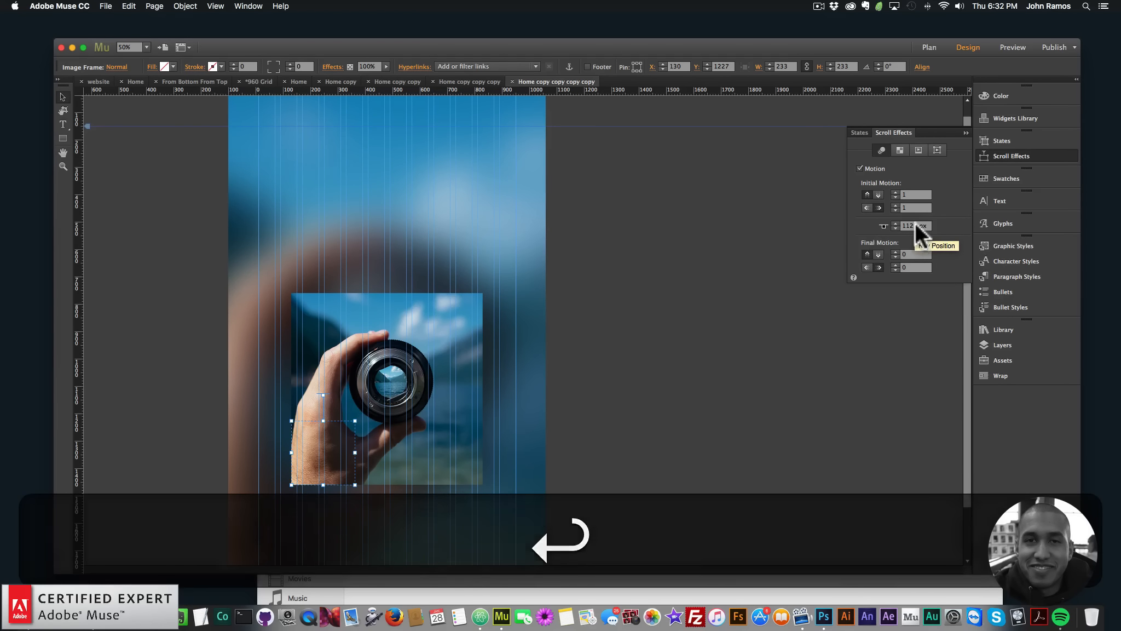
pyautogui.write('660')
pyautogui.press('Return')
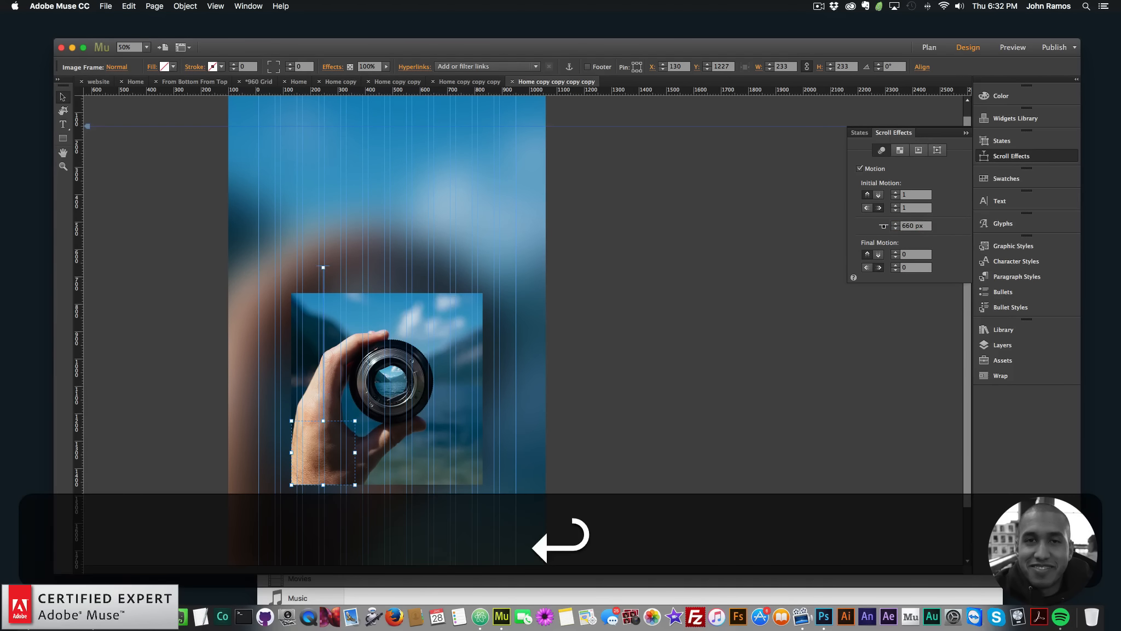
# - Enable scroll motion on the bottom-middle slice with initial motion up 1 and horizontal 0, final vertical motion 0, and key position 660 px
pyautogui.click(406, 427)
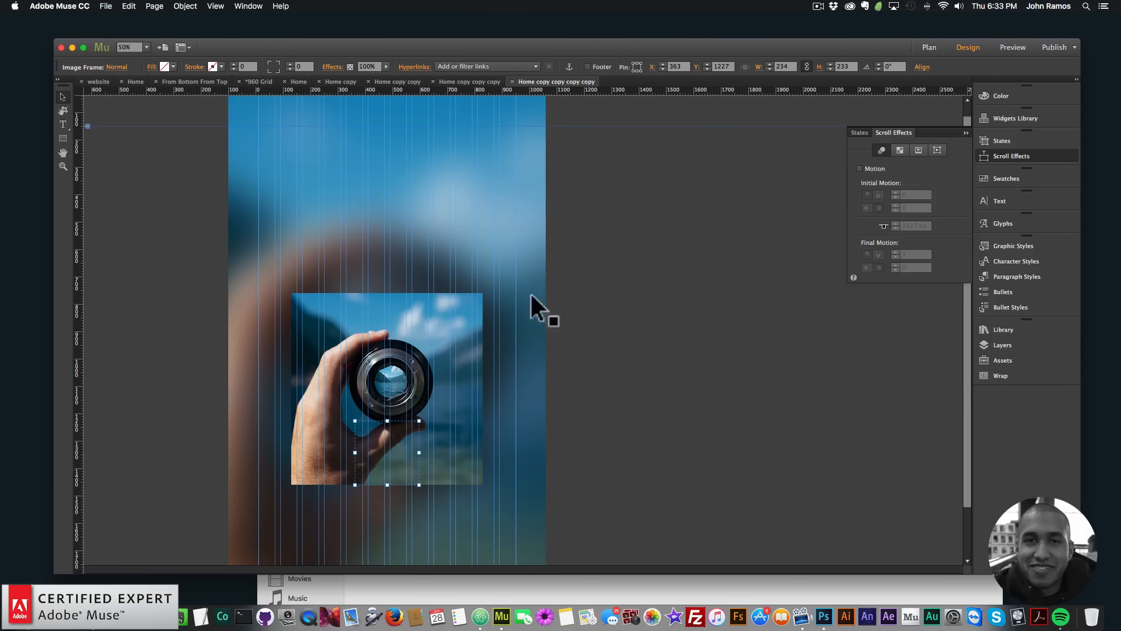
pyautogui.click(859, 169)
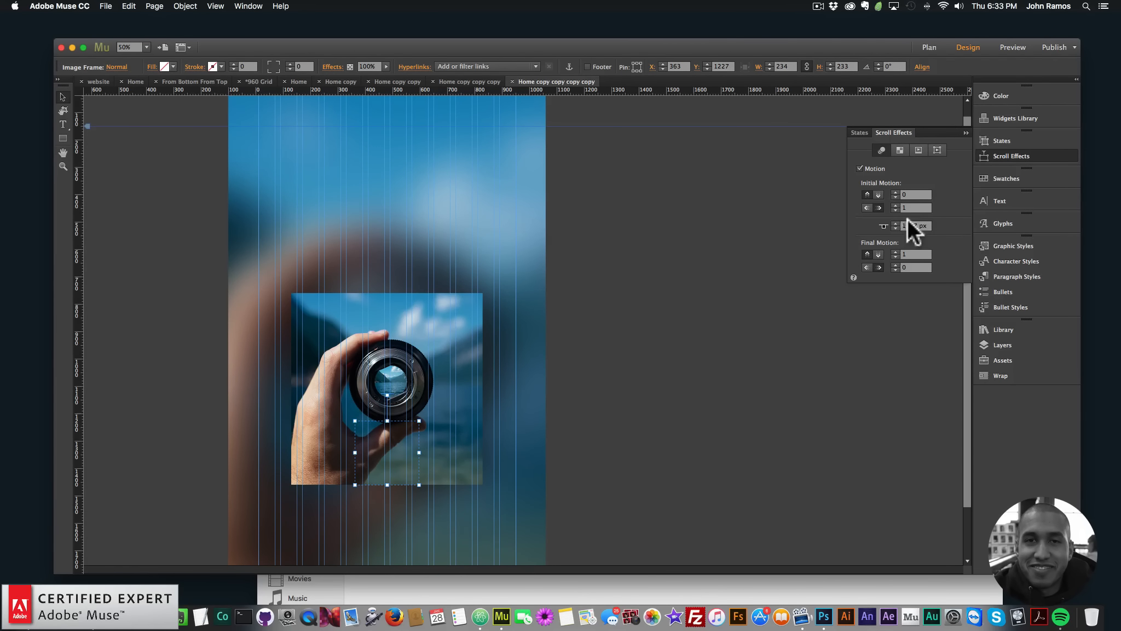
pyautogui.write('1')
pyautogui.press('Return')
pyautogui.write('0')
pyautogui.press('Return')
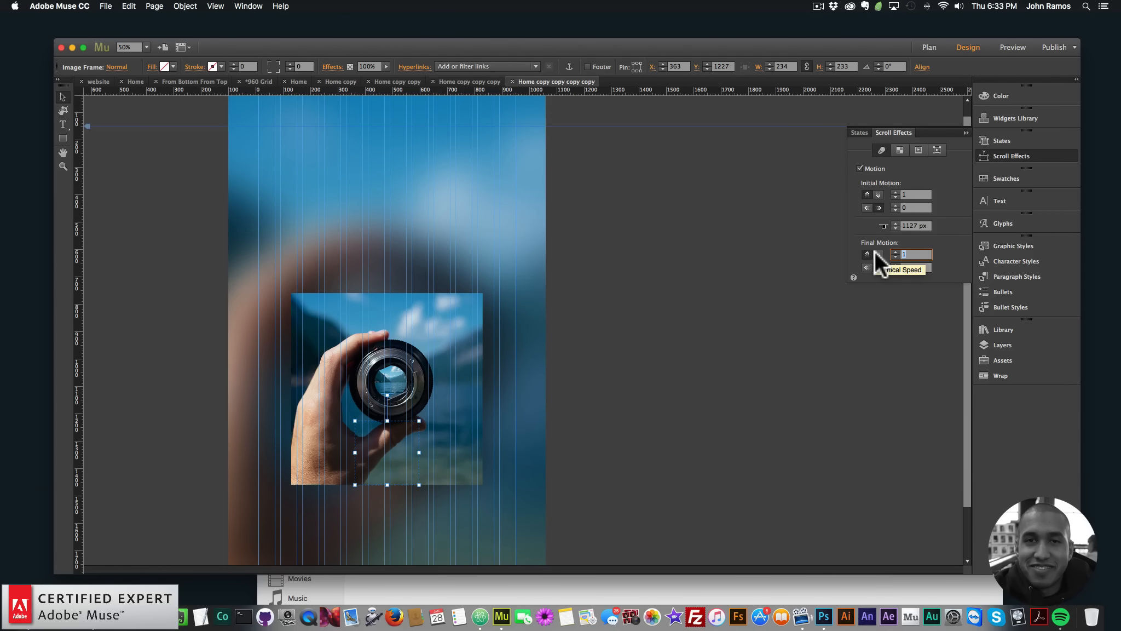
pyautogui.write('0')
pyautogui.press('Return')
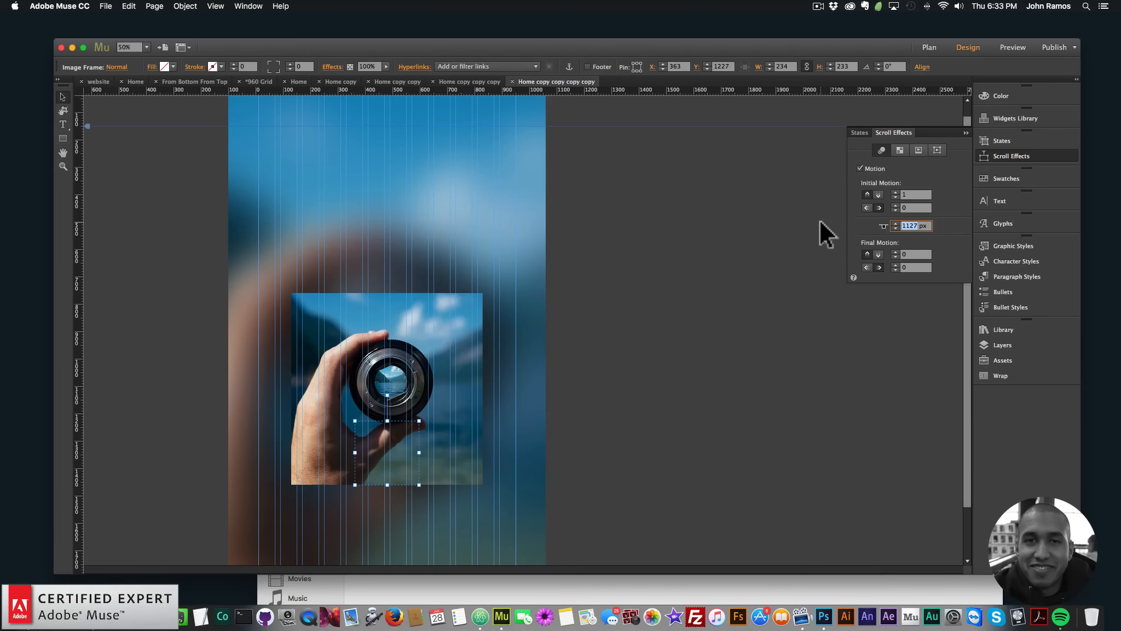
pyautogui.write('660')
pyautogui.press('Return')
# - Enable scroll motion on the bottom-right slice with initial motion up 1 and left 1, final vertical motion 0, and key position 660 px
pyautogui.click(453, 450)
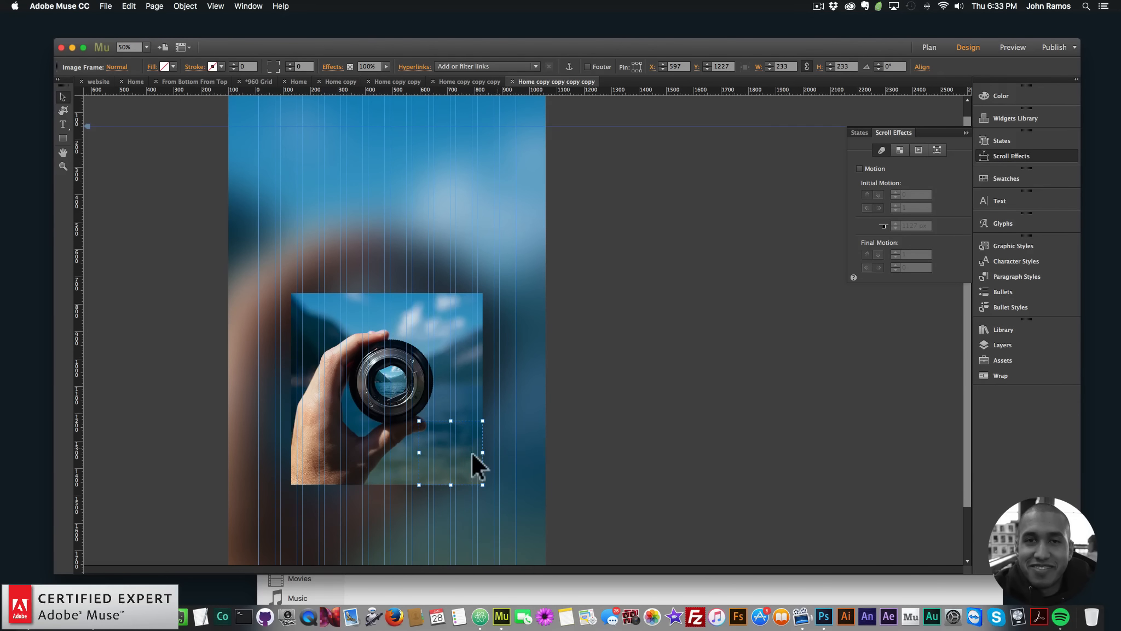
pyautogui.click(859, 168)
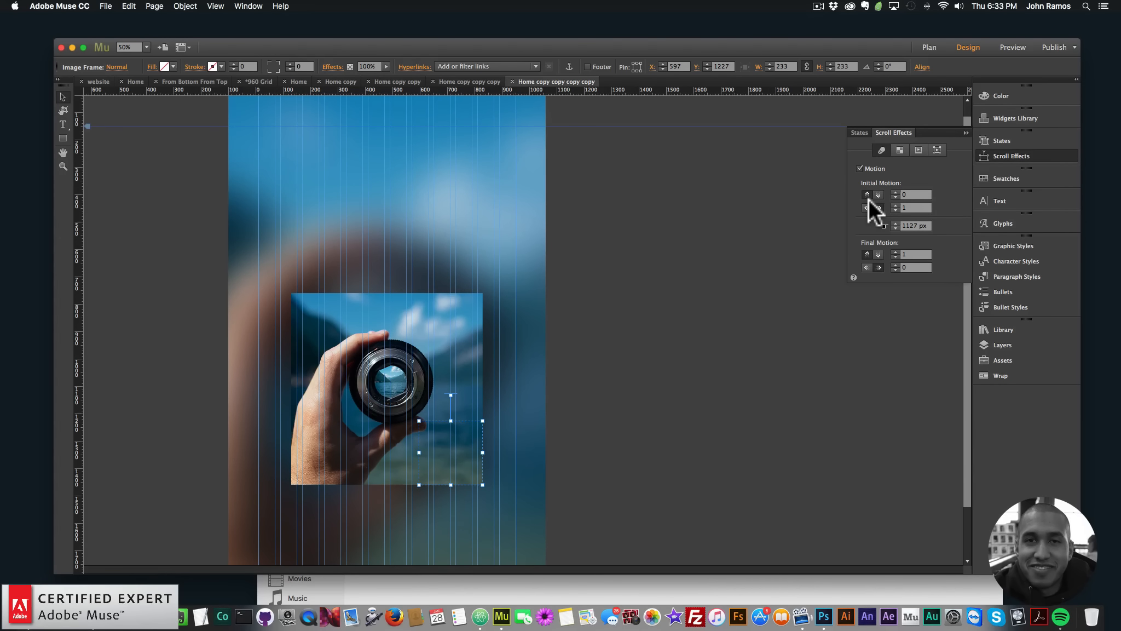
pyautogui.write('1')
pyautogui.press('Return')
pyautogui.click(911, 251)
pyautogui.write('0')
pyautogui.press('Return')
pyautogui.click(913, 224)
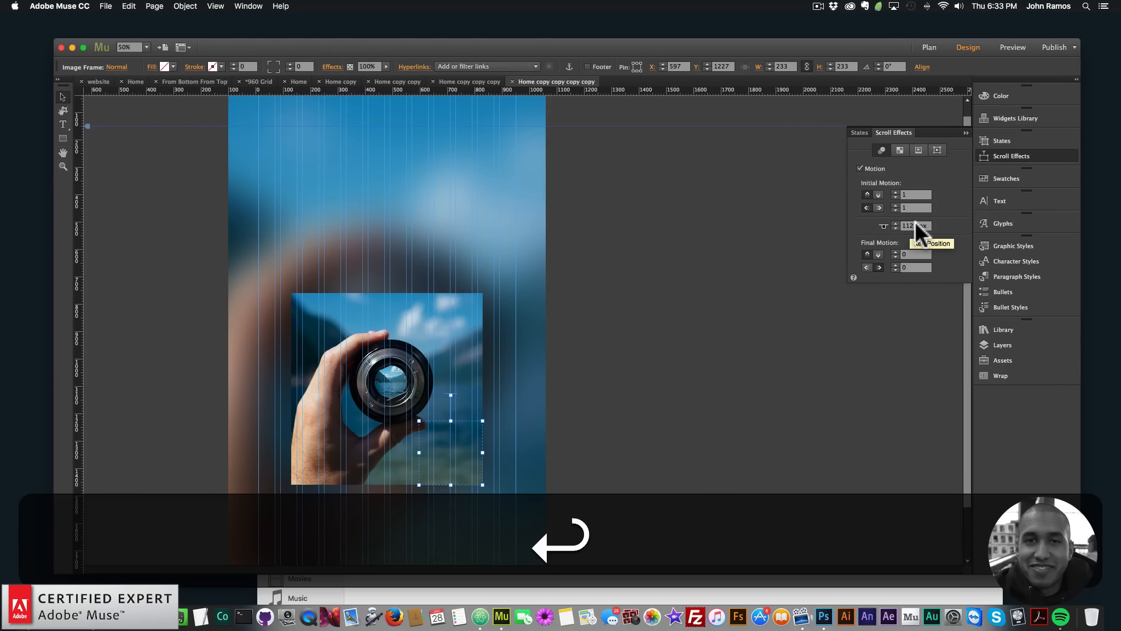
pyautogui.write('660')
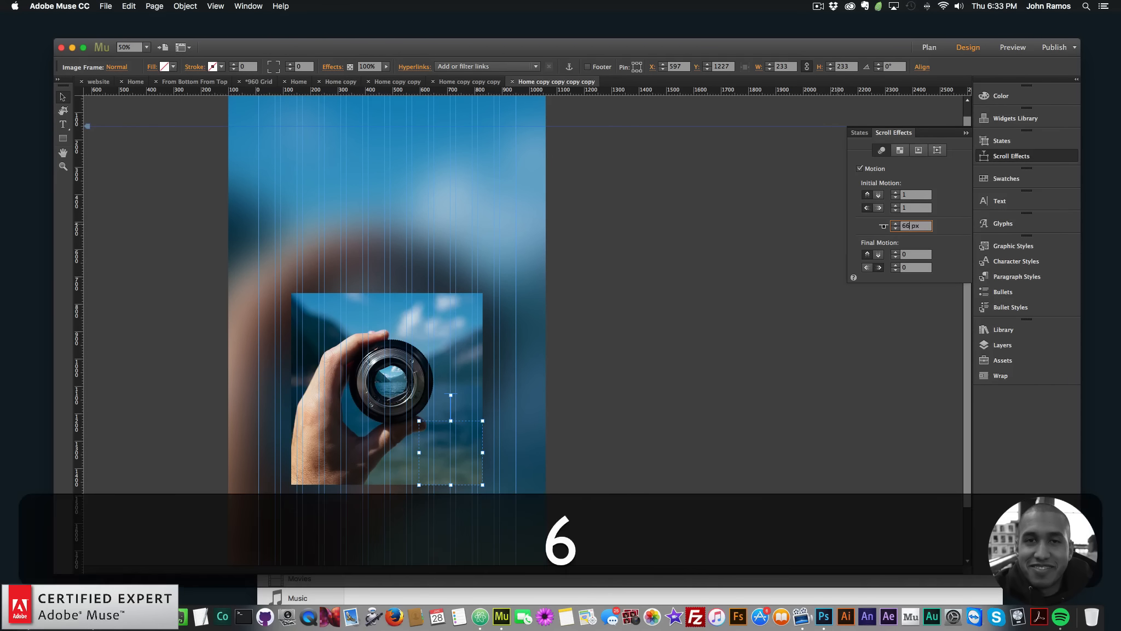
pyautogui.press('Return')
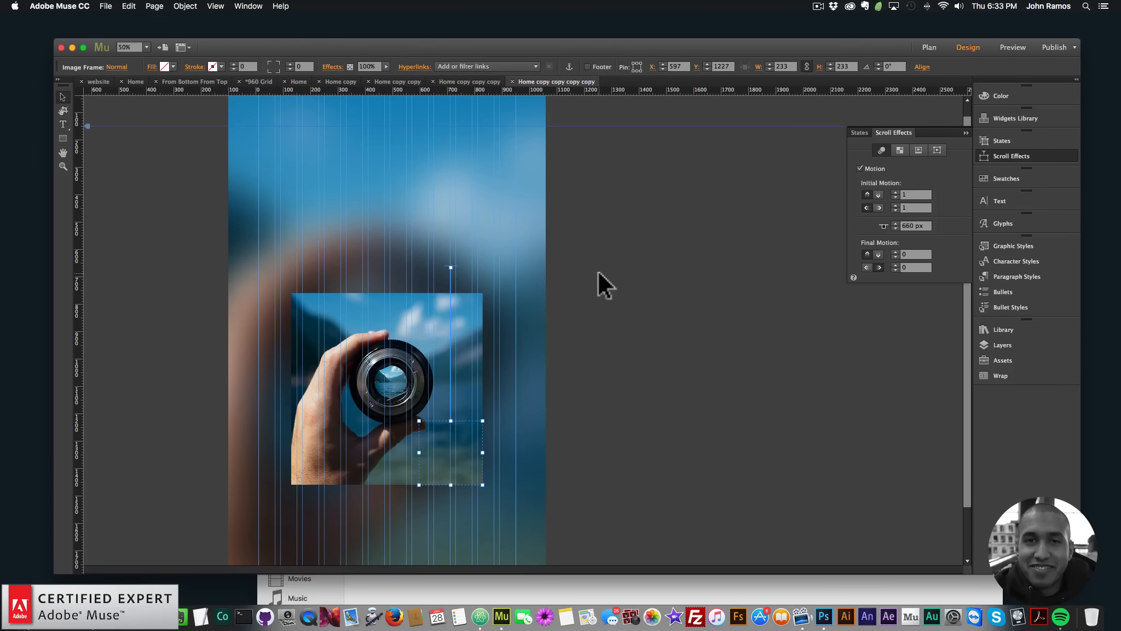
# - Deselect the slices and preview the current page in the browser
pyautogui.click(598, 273)
pyautogui.click(104, 7)
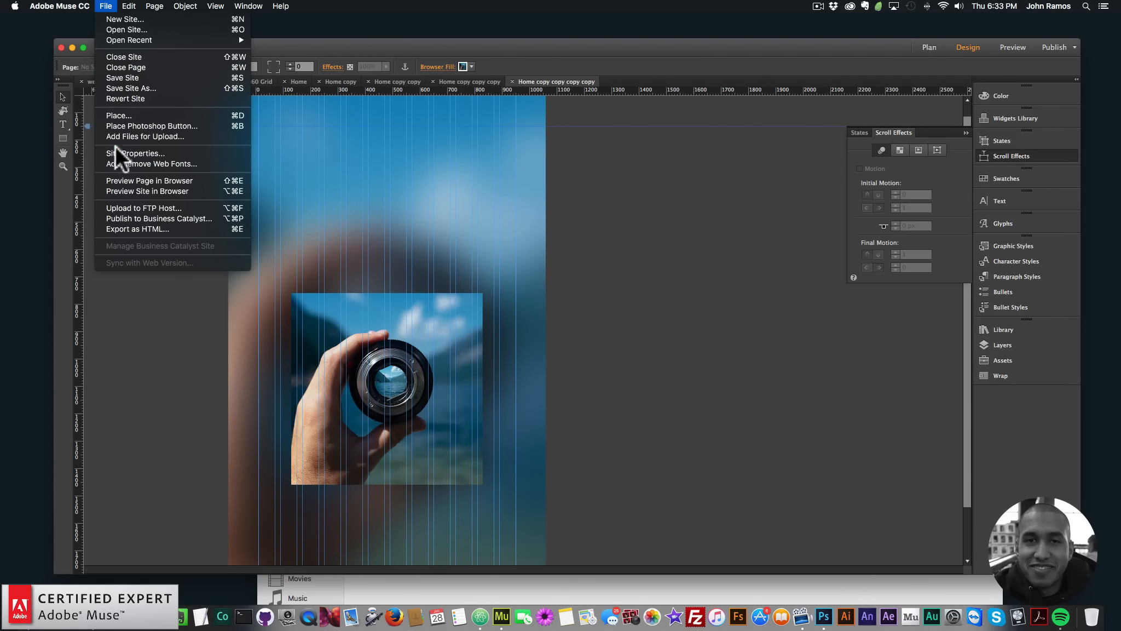
pyautogui.click(130, 180)
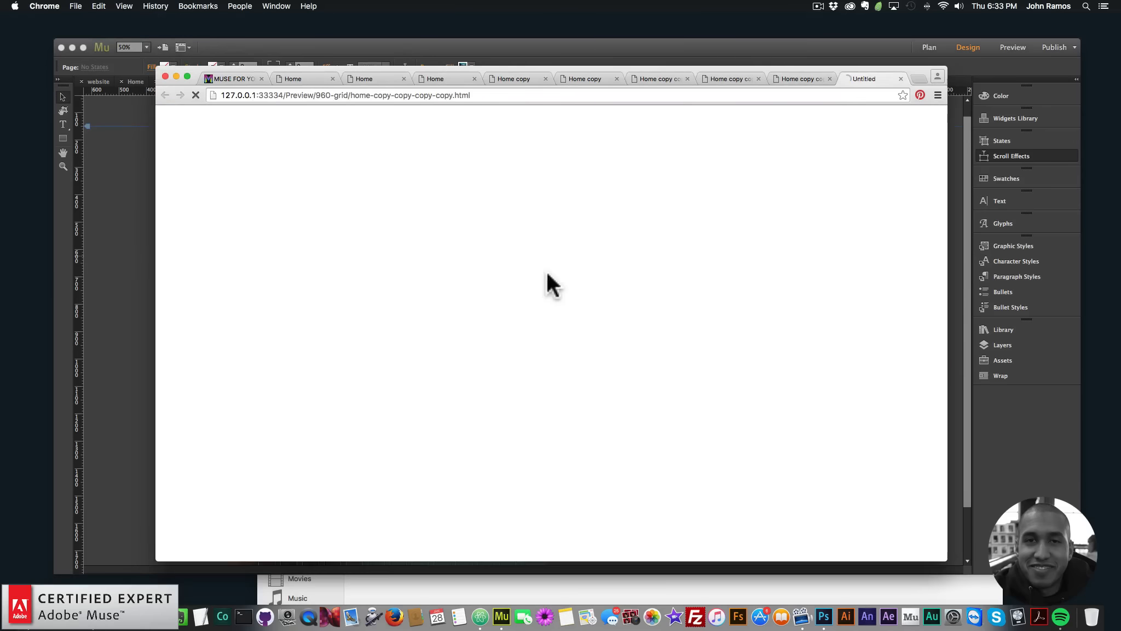
# - Examine how the nine lens photo slices move in from all sides and assemble while scrolling the browser preview back and forth
pyautogui.scroll(-5, 548, 281)
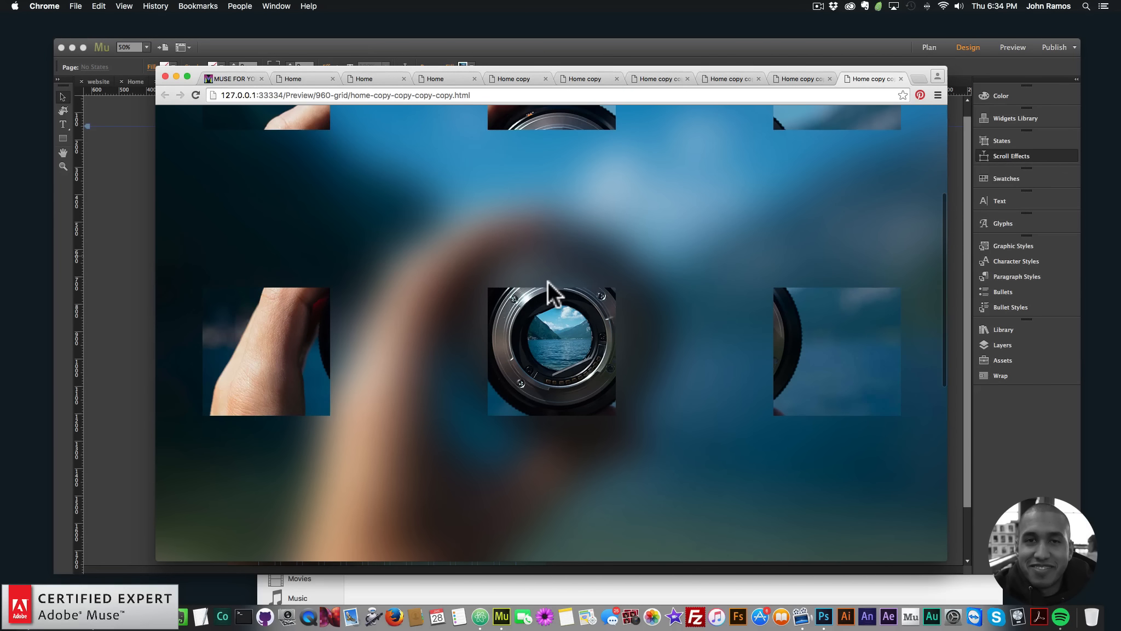
pyautogui.scroll(-5, 547, 281)
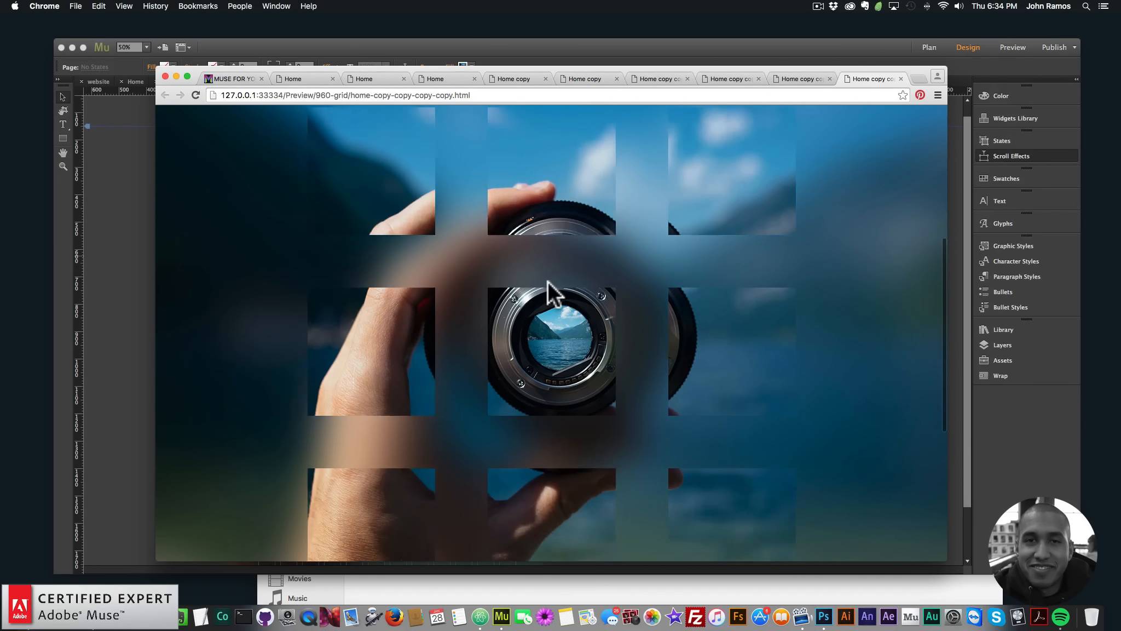
pyautogui.scroll(5, 547, 281)
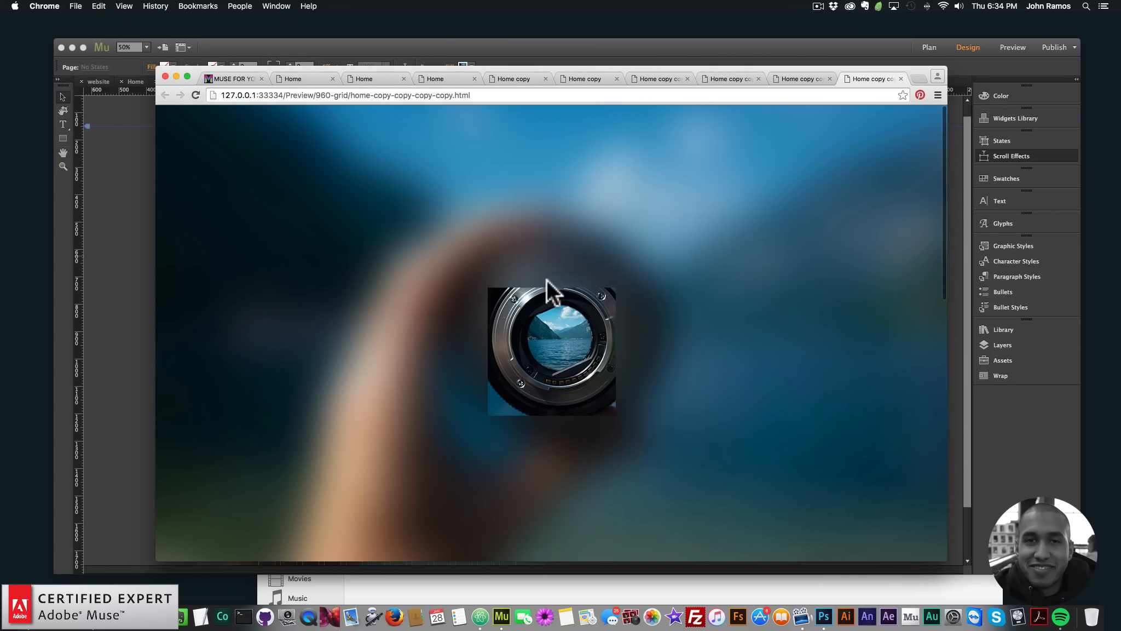
pyautogui.scroll(-5, 546, 279)
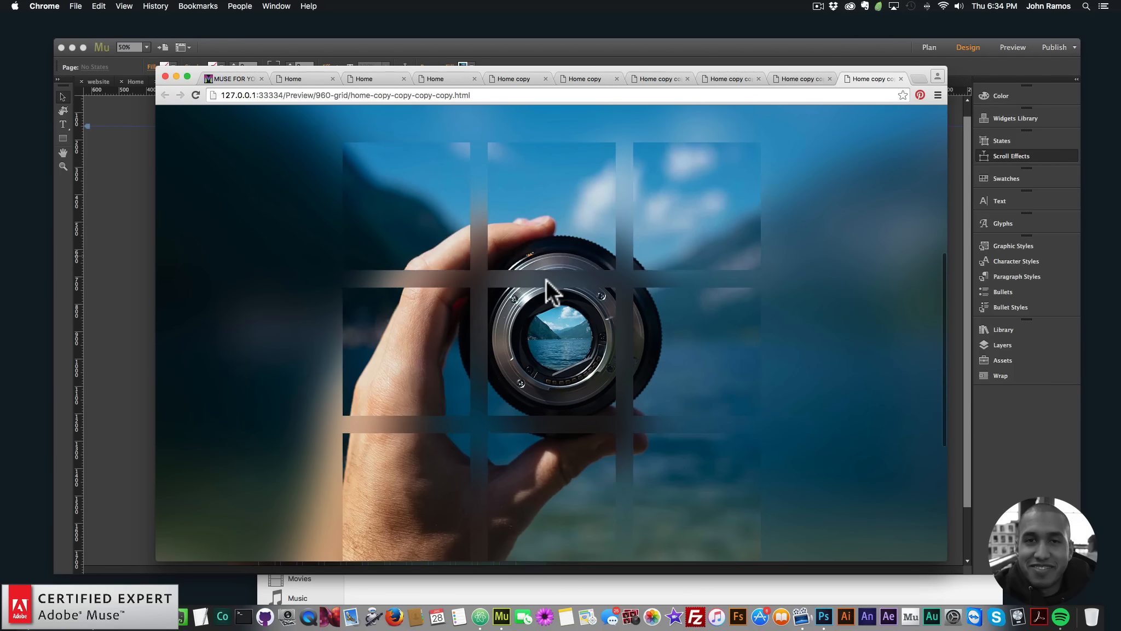
pyautogui.scroll(5, 546, 278)
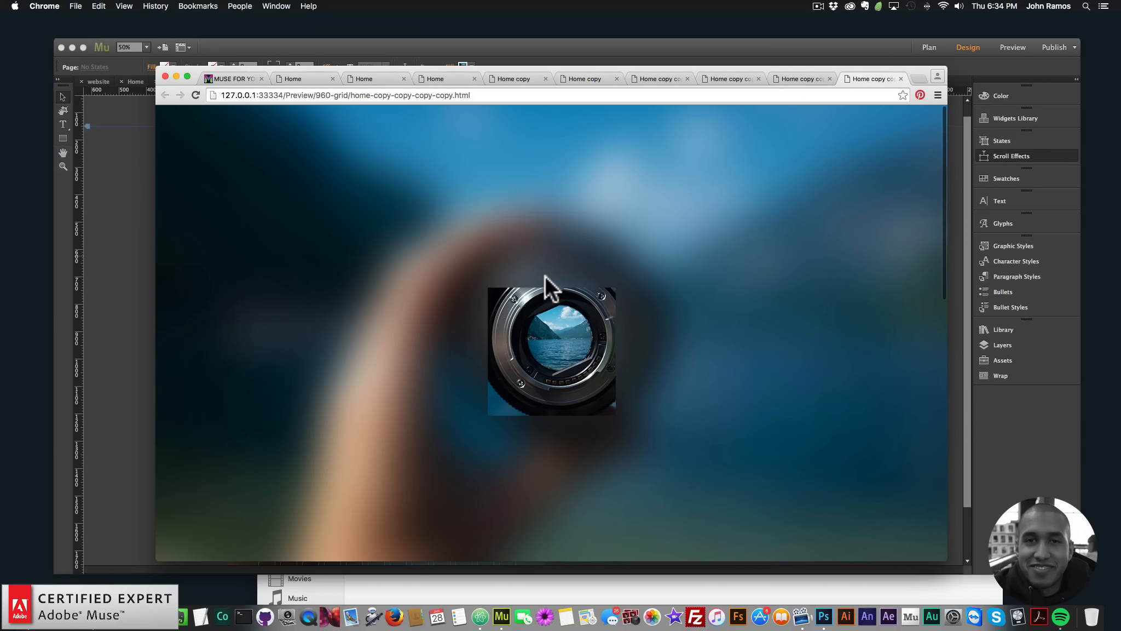
pyautogui.scroll(-5, 545, 274)
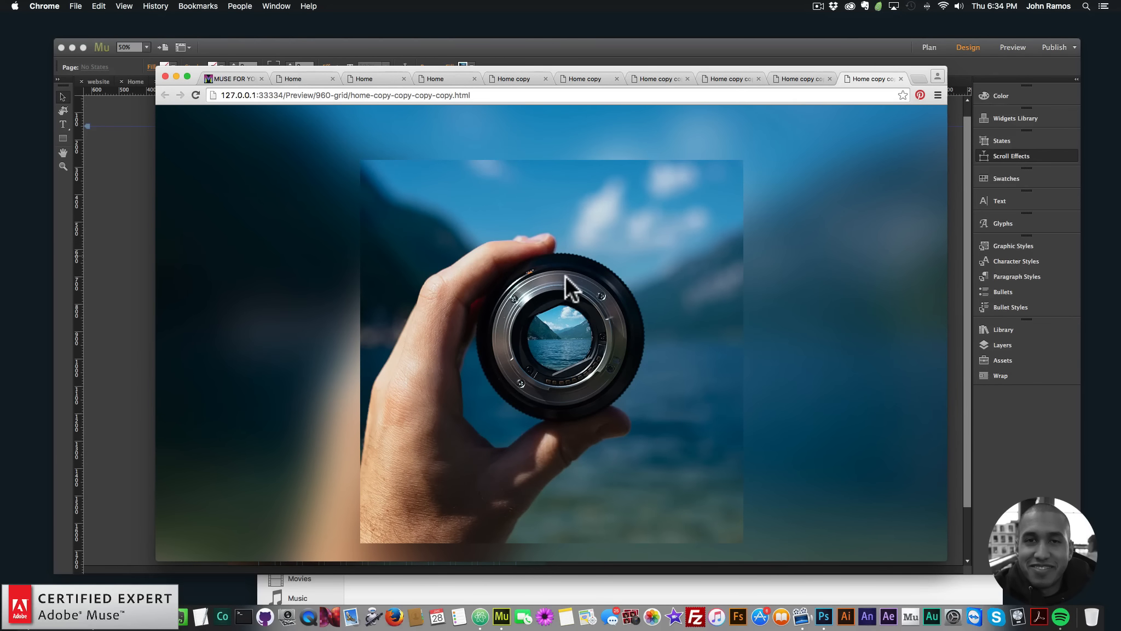
pyautogui.scroll(5, 579, 301)
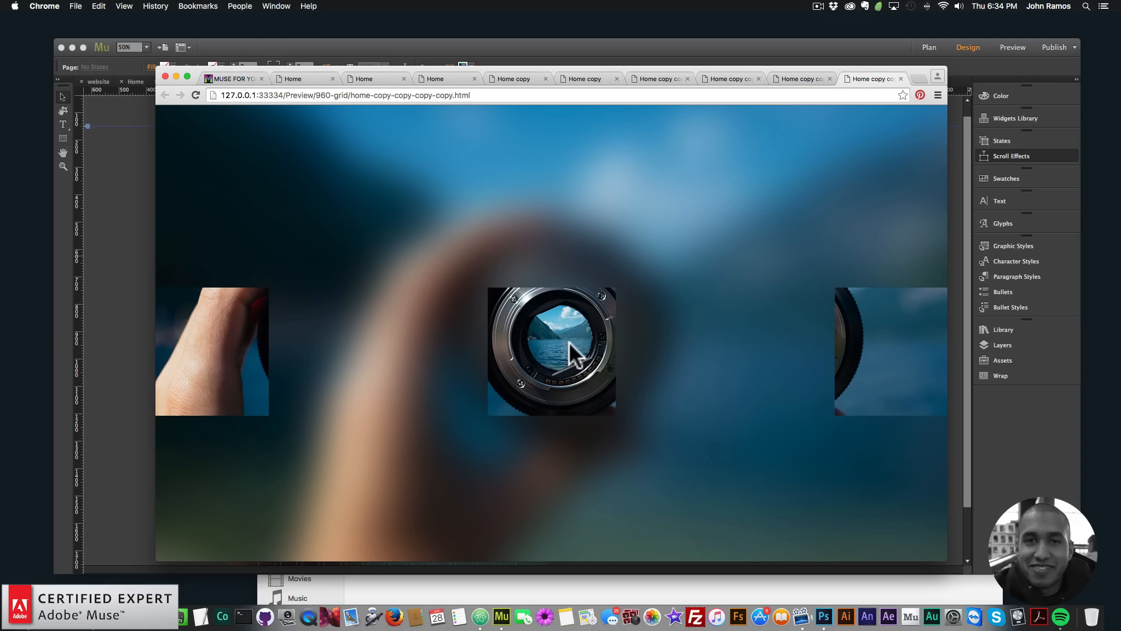
pyautogui.scroll(-5, 572, 355)
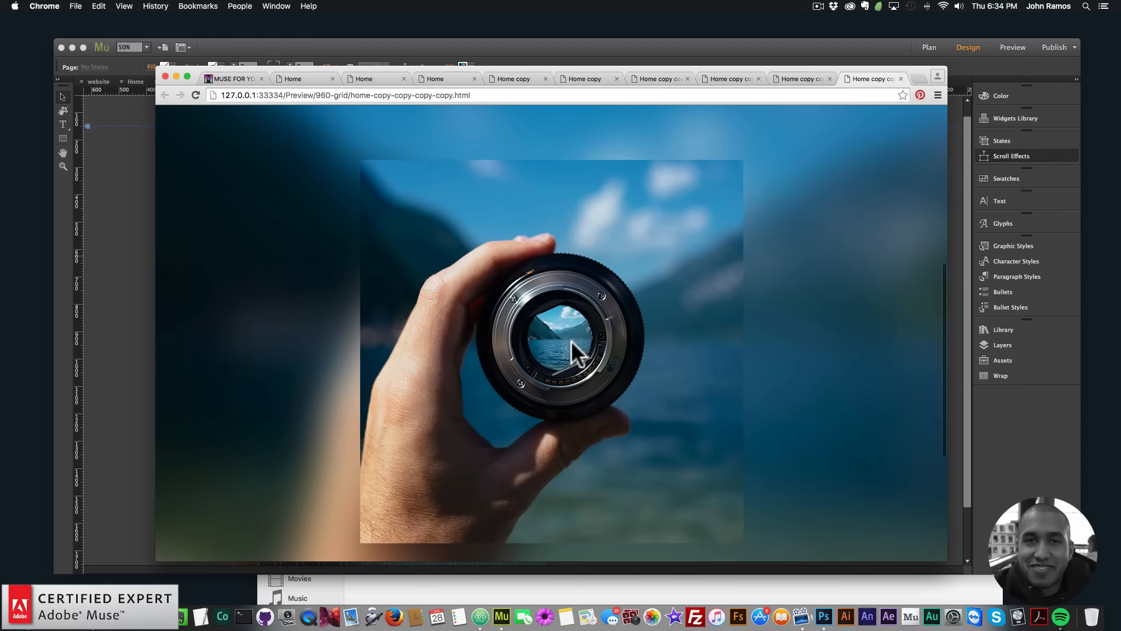
pyautogui.scroll(5, 571, 341)
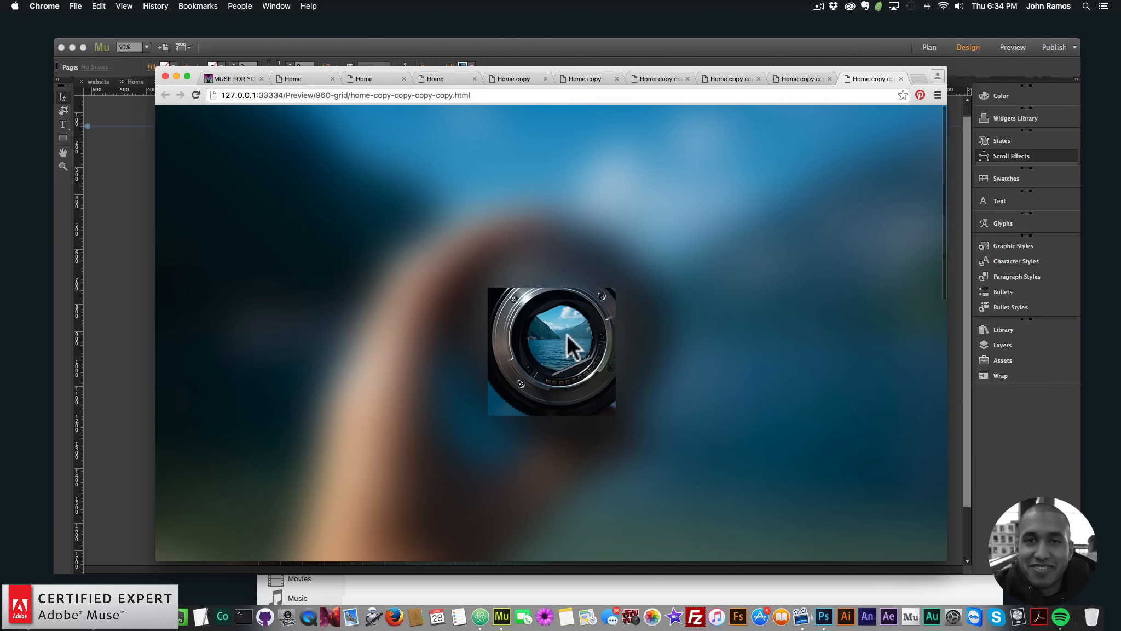
pyautogui.scroll(-5, 566, 334)
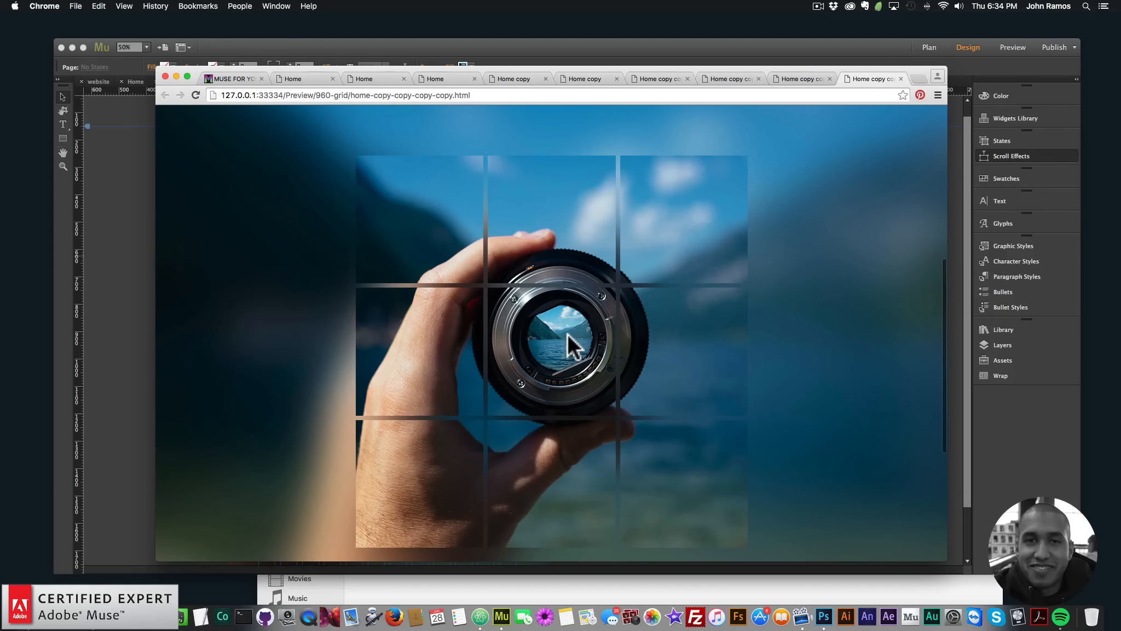
pyautogui.scroll(-3, 570, 334)
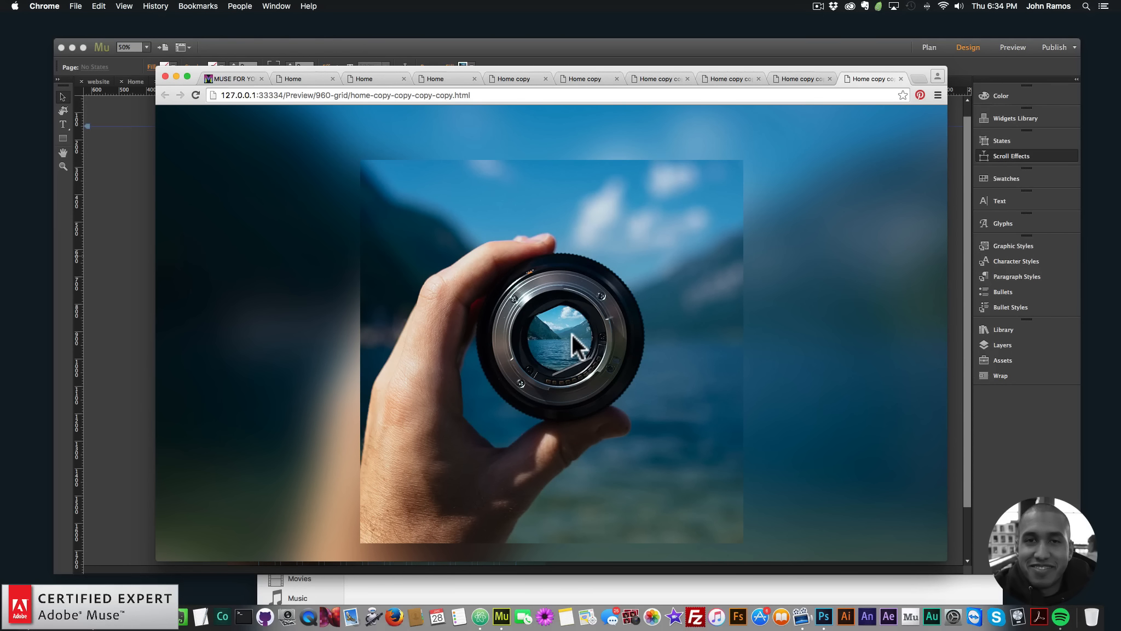
pyautogui.scroll(5, 571, 334)
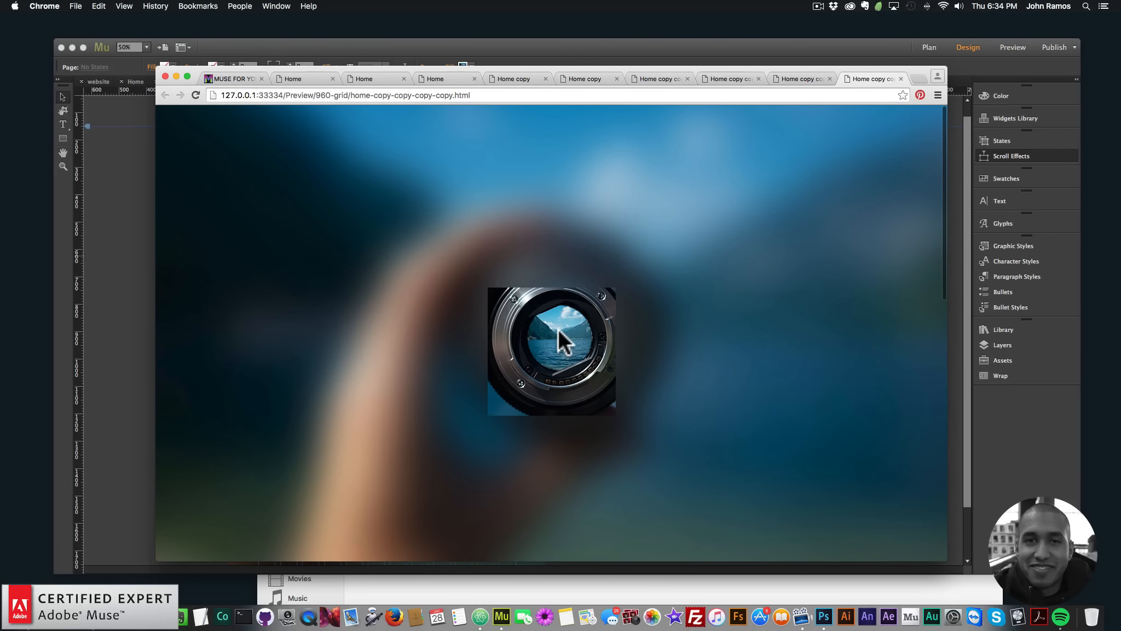
# - Switch to the published all-sides scroll demo and open the tutorial site's Home page
pyautogui.click(222, 81)
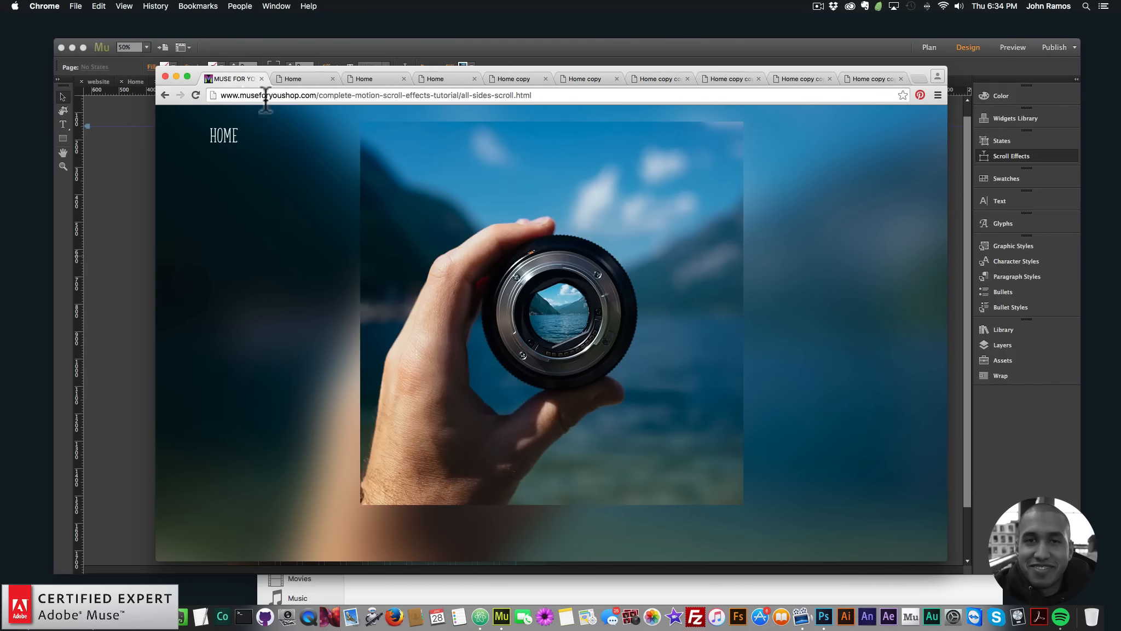
pyautogui.click(223, 133)
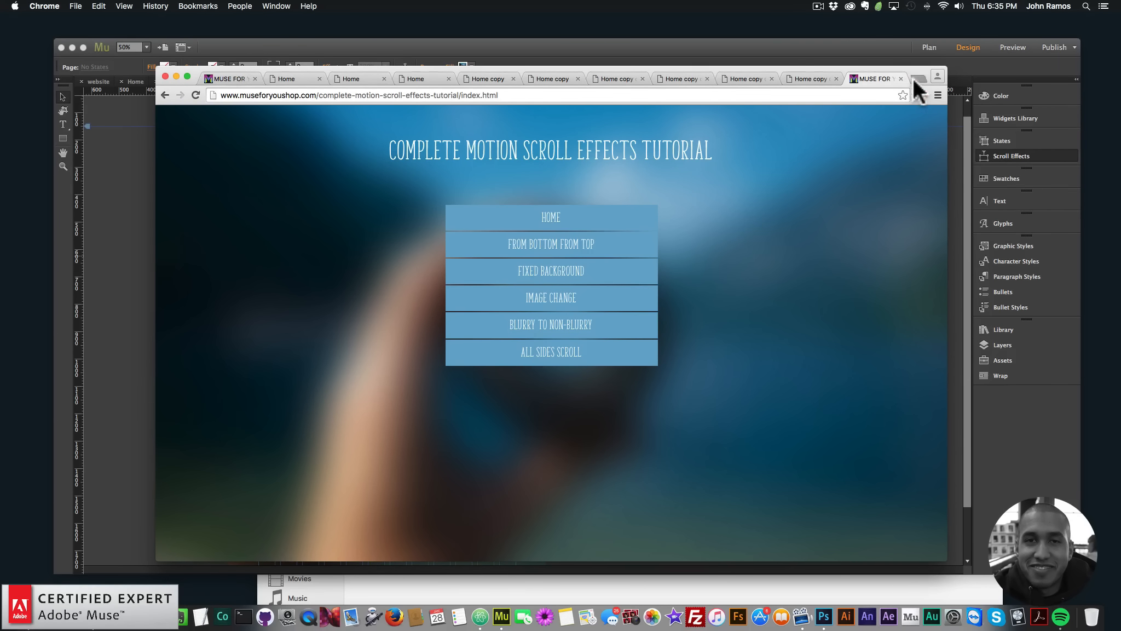
# - Load museforyoushop.com in a new browser tab and follow its $39 a year offer to the widget store
pyautogui.click(918, 79)
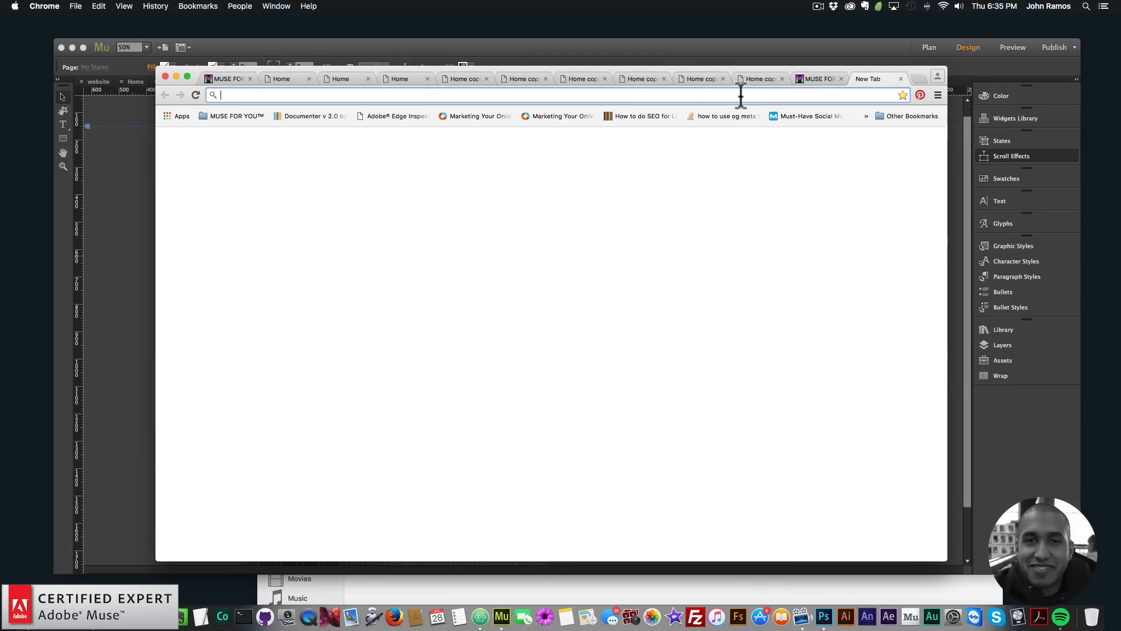
pyautogui.write('museforyoushop.com')
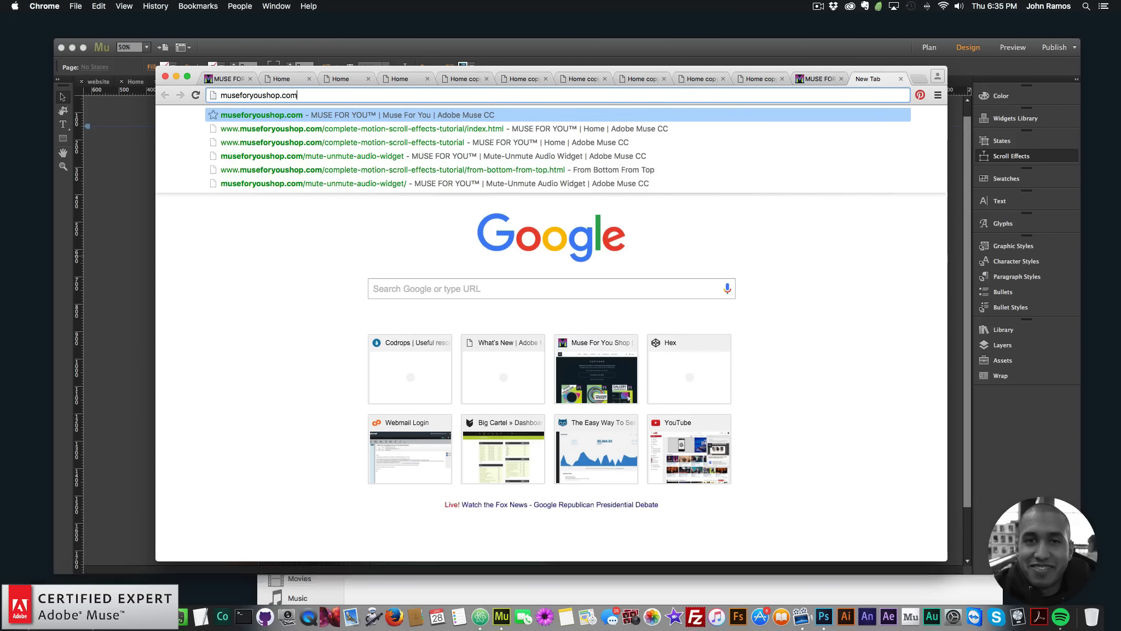
pyautogui.press('Return')
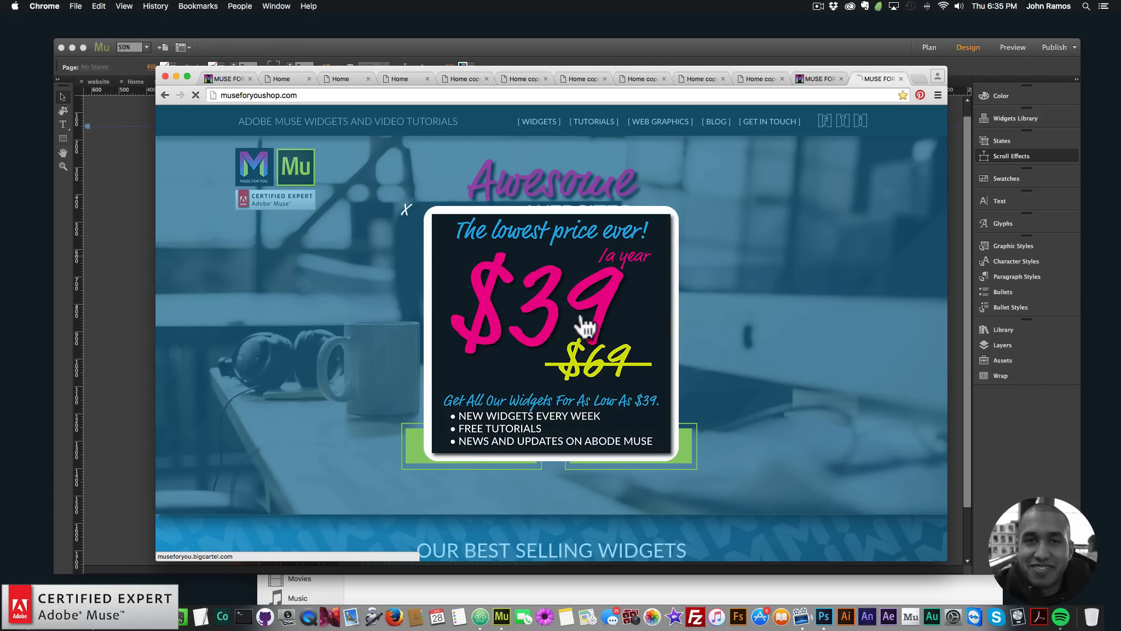
pyautogui.click(588, 327)
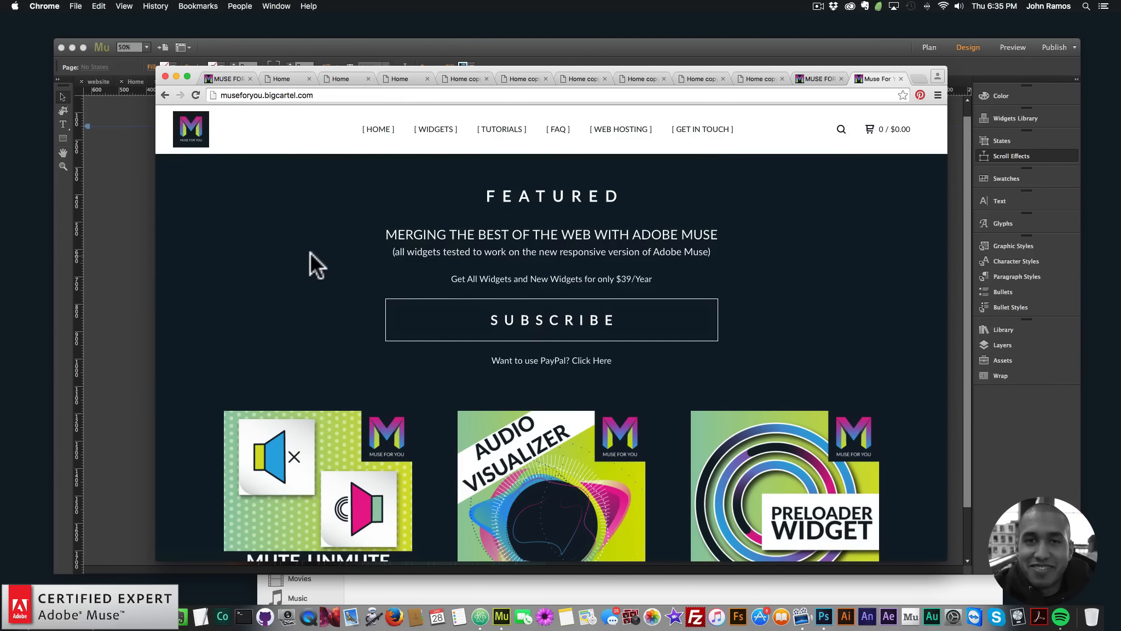
# - Look through the store's featured section, including the subscription offer and the widget listings below it
pyautogui.scroll(-5, 298, 257)
pyautogui.scroll(-4, 301, 262)
pyautogui.scroll(9, 298, 261)
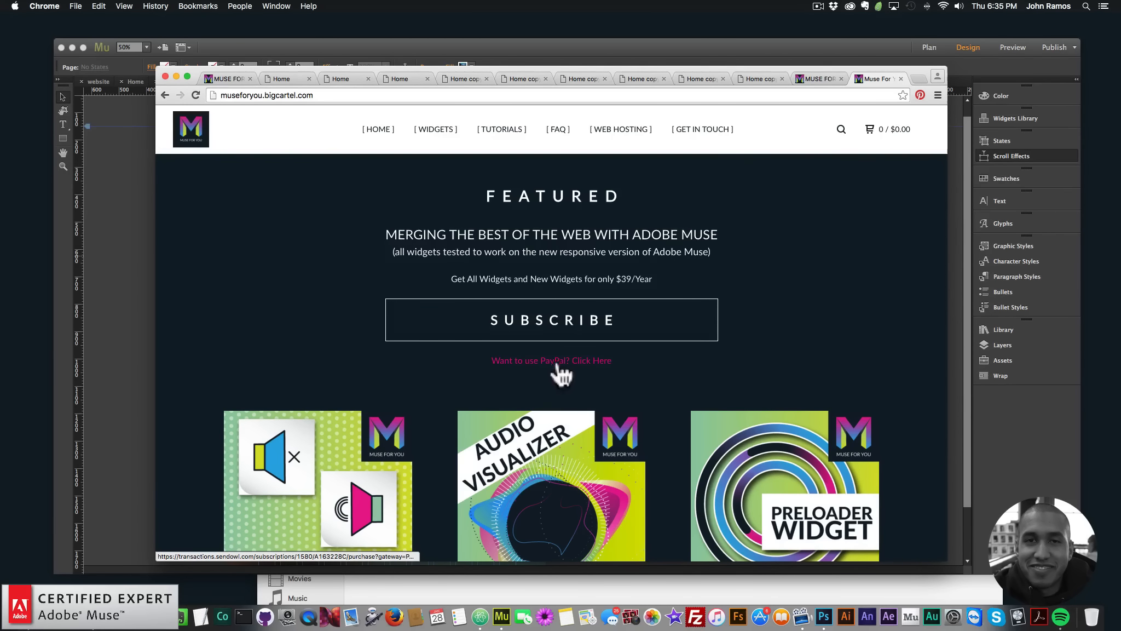
pyautogui.scroll(-2, 415, 325)
pyautogui.scroll(-10, 383, 337)
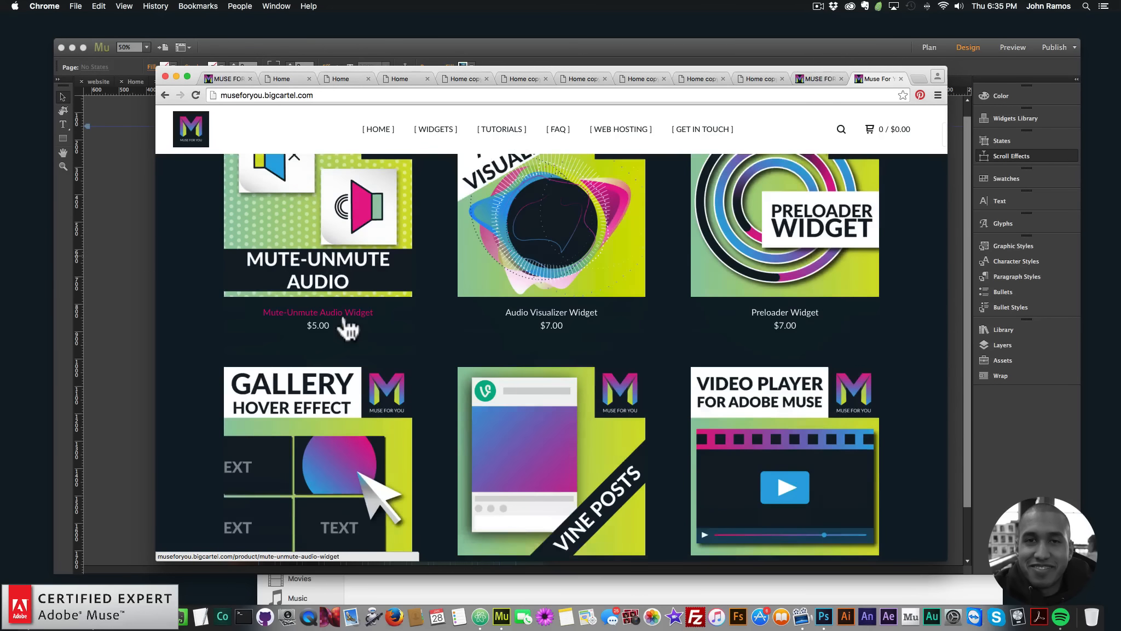
pyautogui.scroll(7, 383, 353)
pyautogui.scroll(-2, 540, 358)
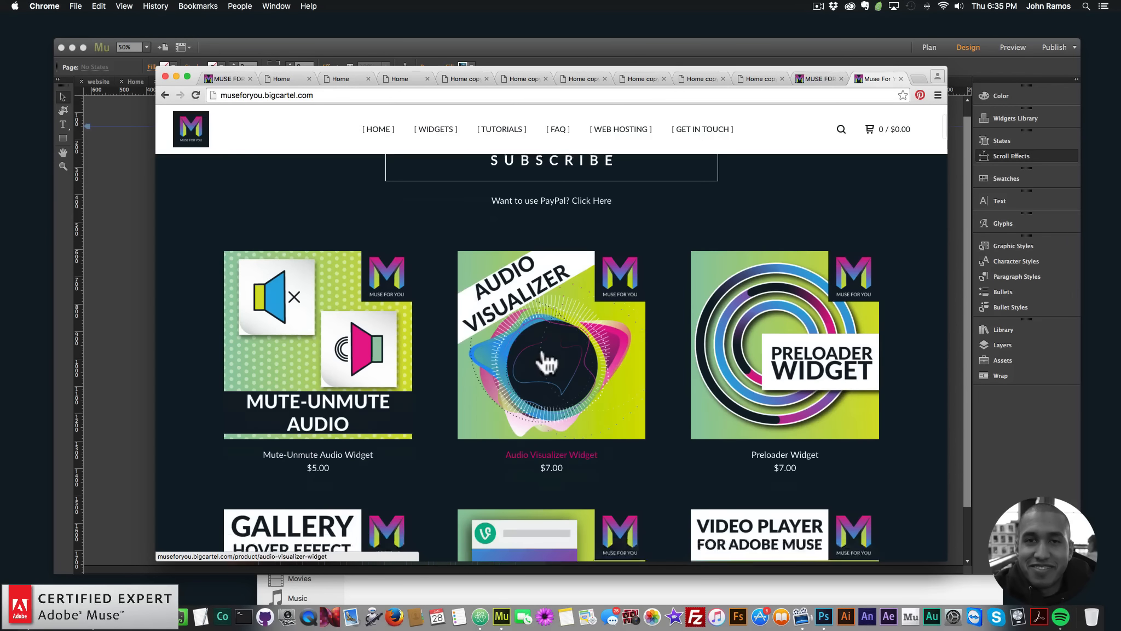
pyautogui.scroll(6, 379, 344)
pyautogui.scroll(-5, 333, 351)
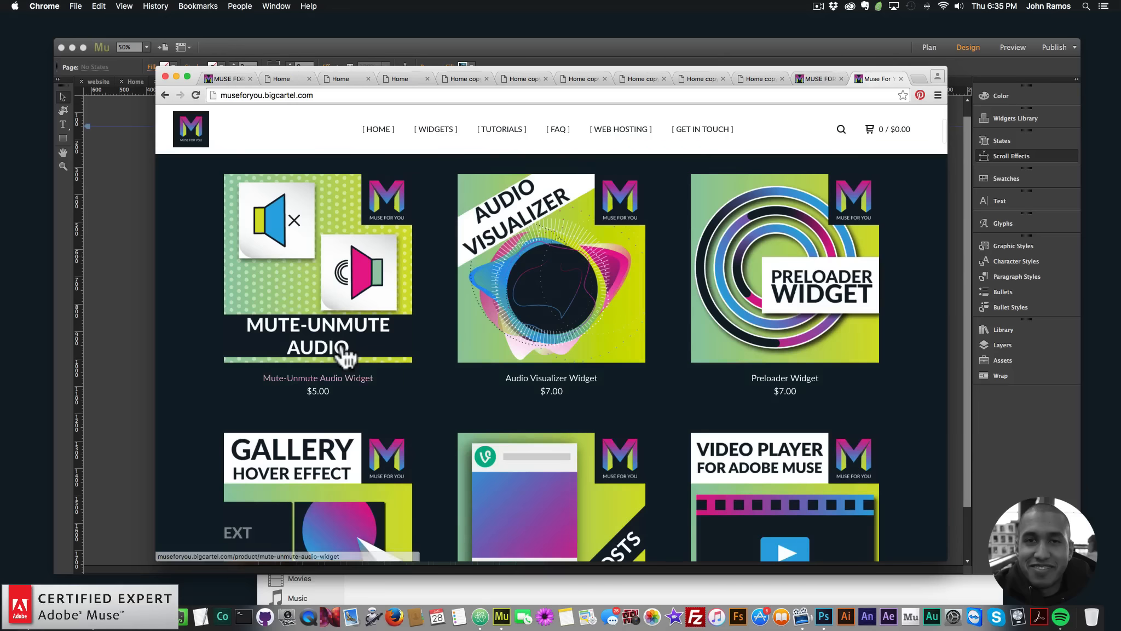
pyautogui.scroll(5, 366, 353)
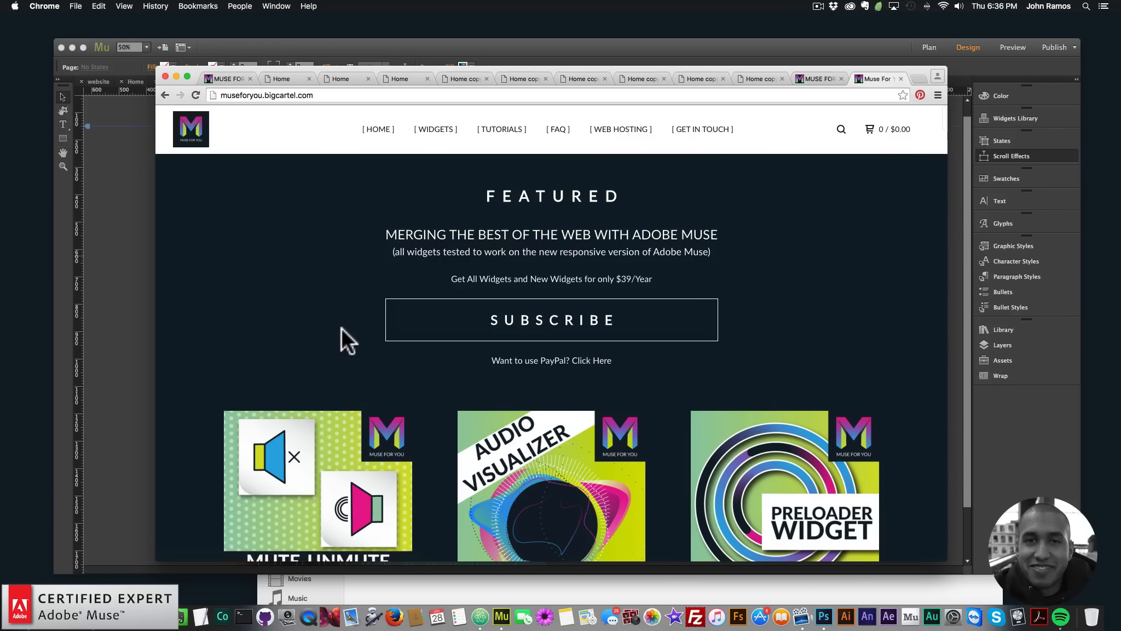